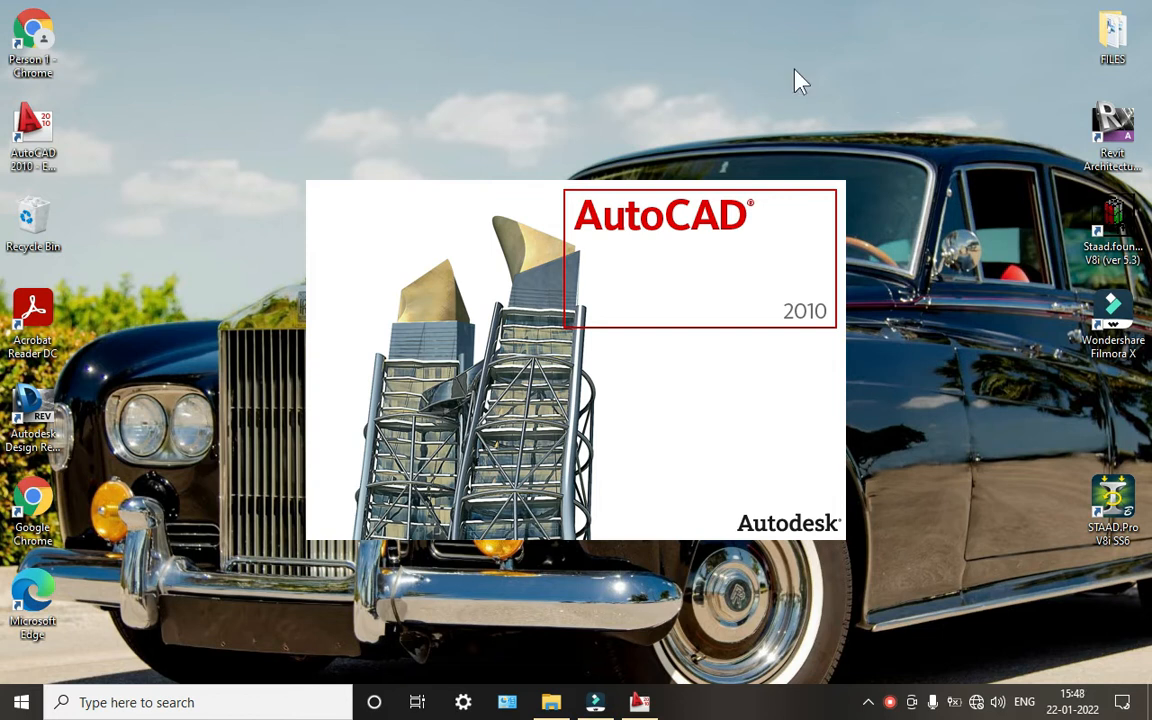
right_click(830, 27)
click(862, 80)
right_click(807, 28)
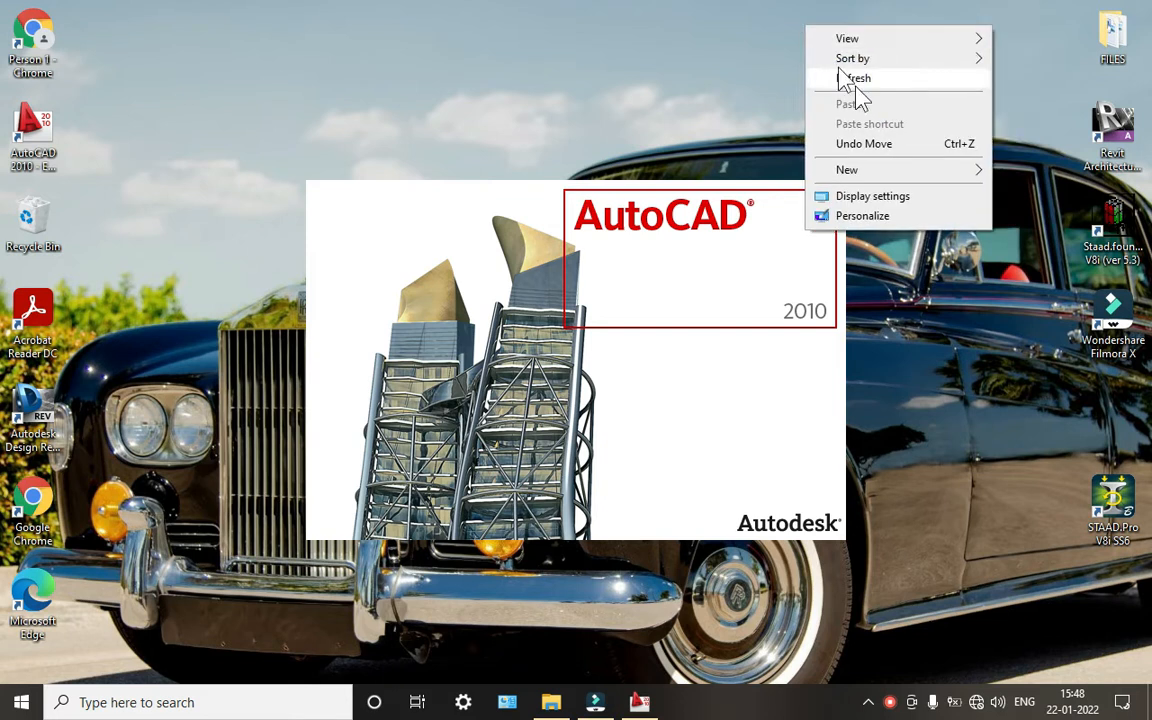
click(851, 80)
right_click(803, 15)
click(840, 70)
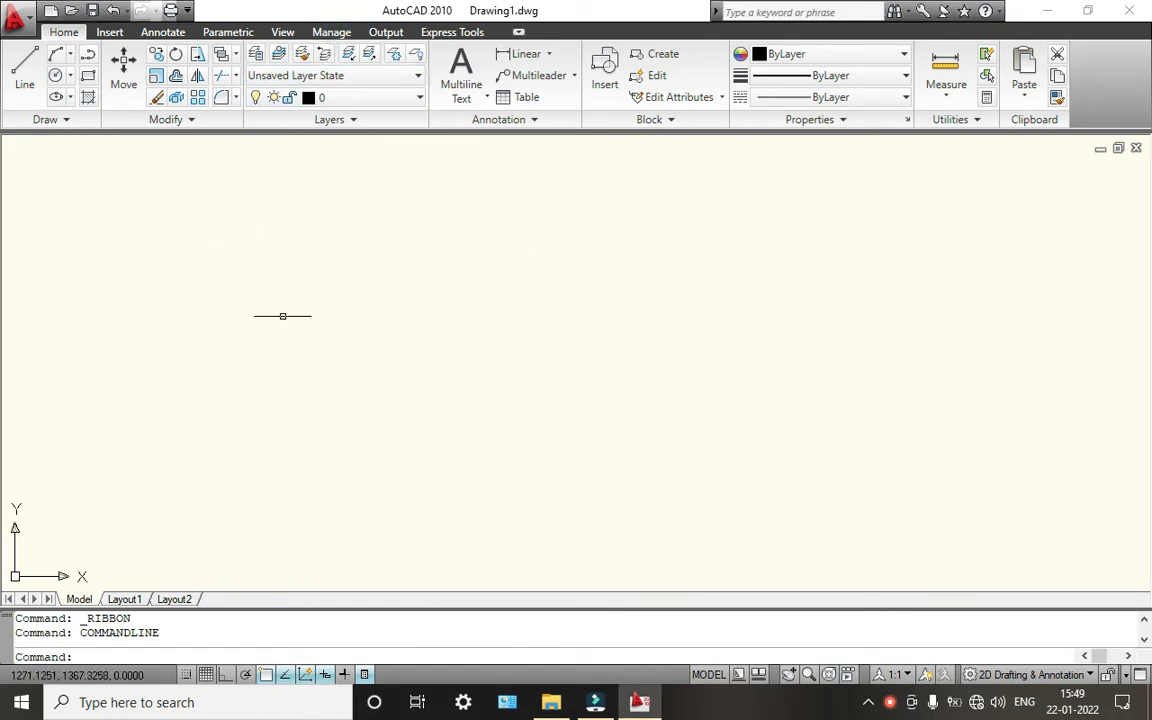
Turn on the grid display for the drawing
click(207, 676)
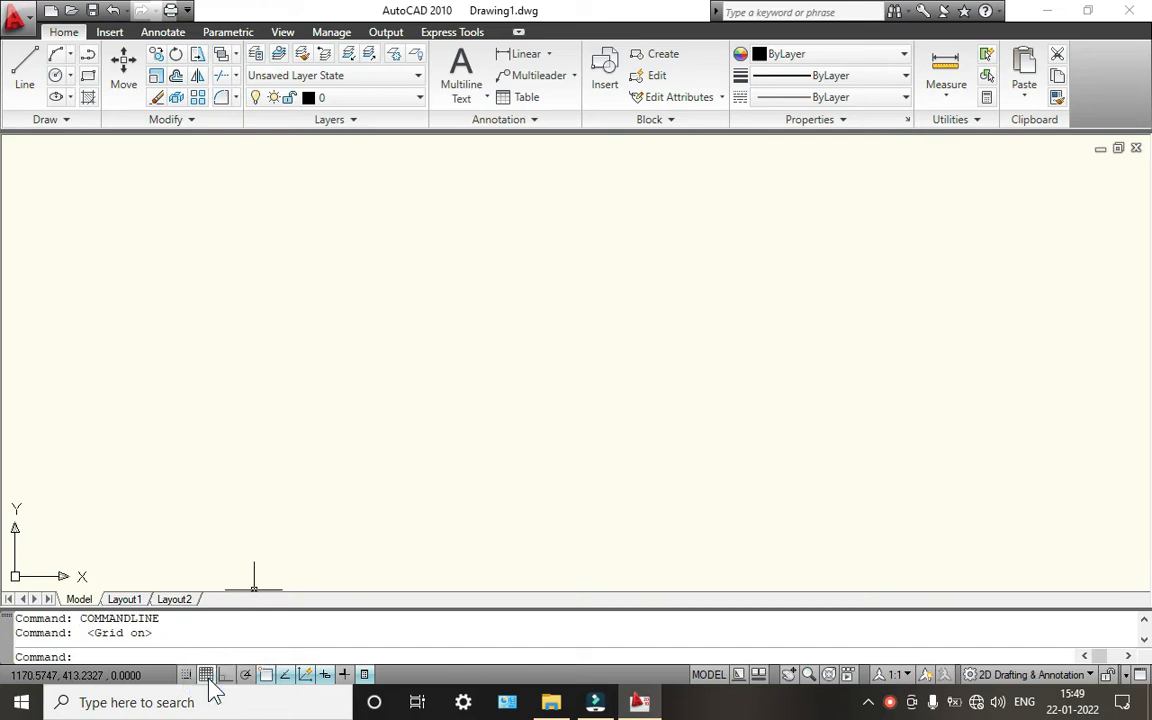
click(30, 22)
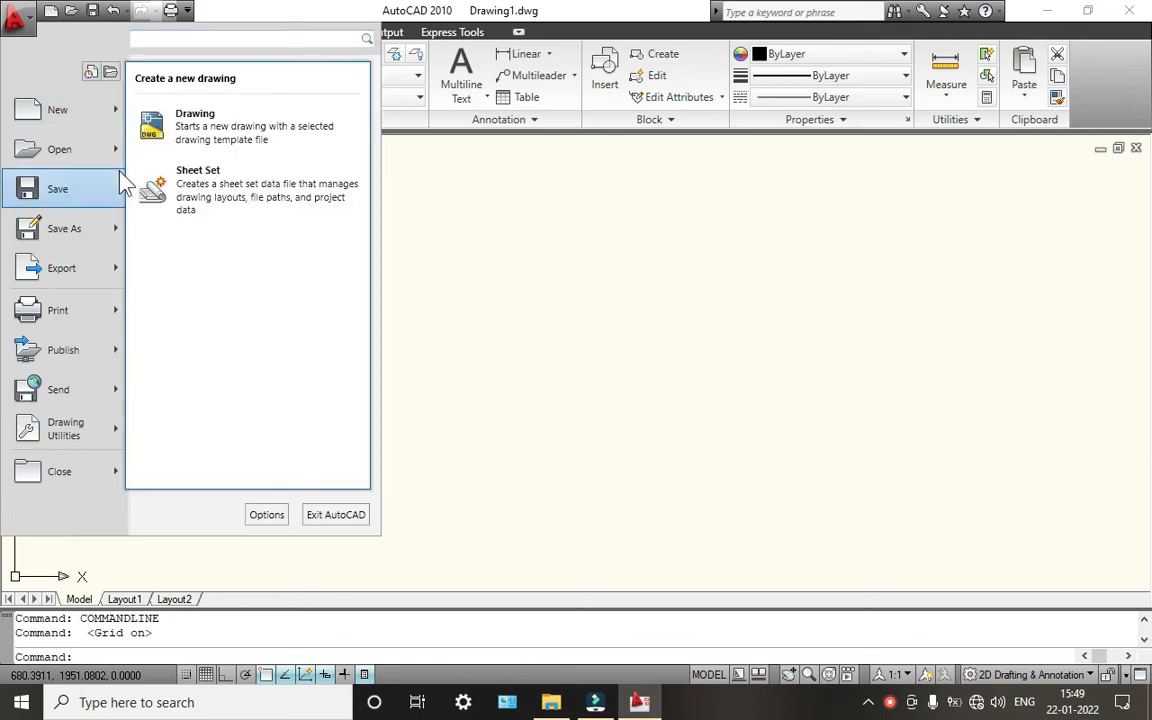
mouse_move(100, 150)
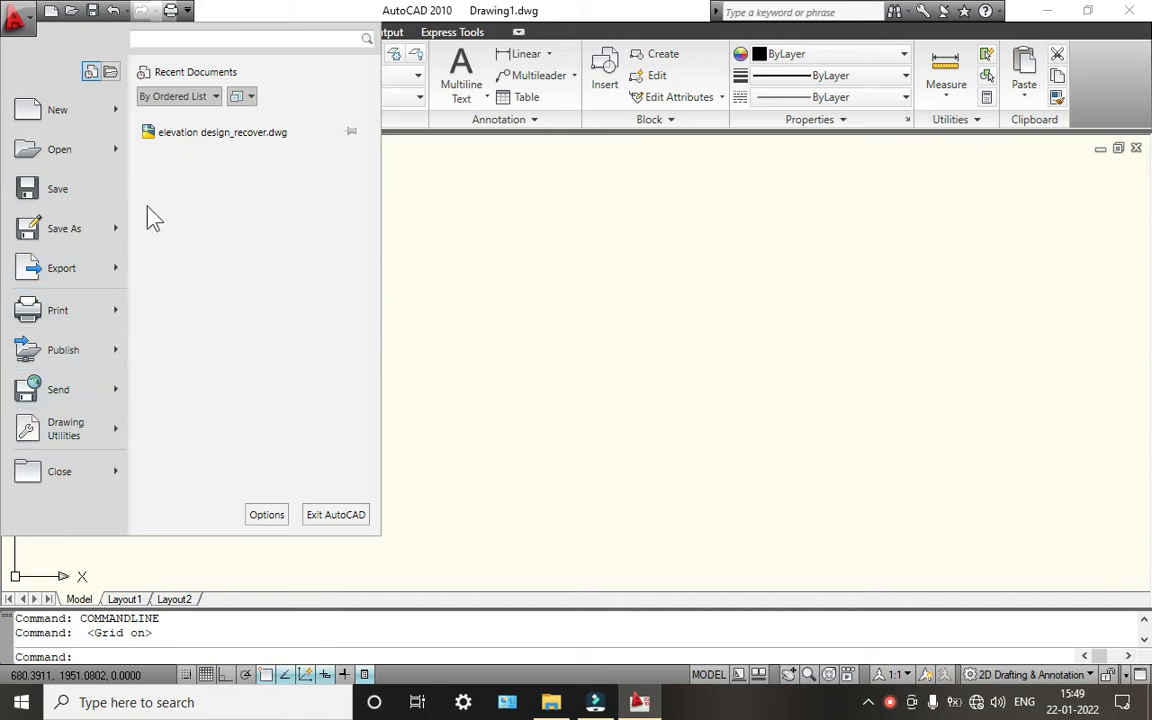
click(394, 306)
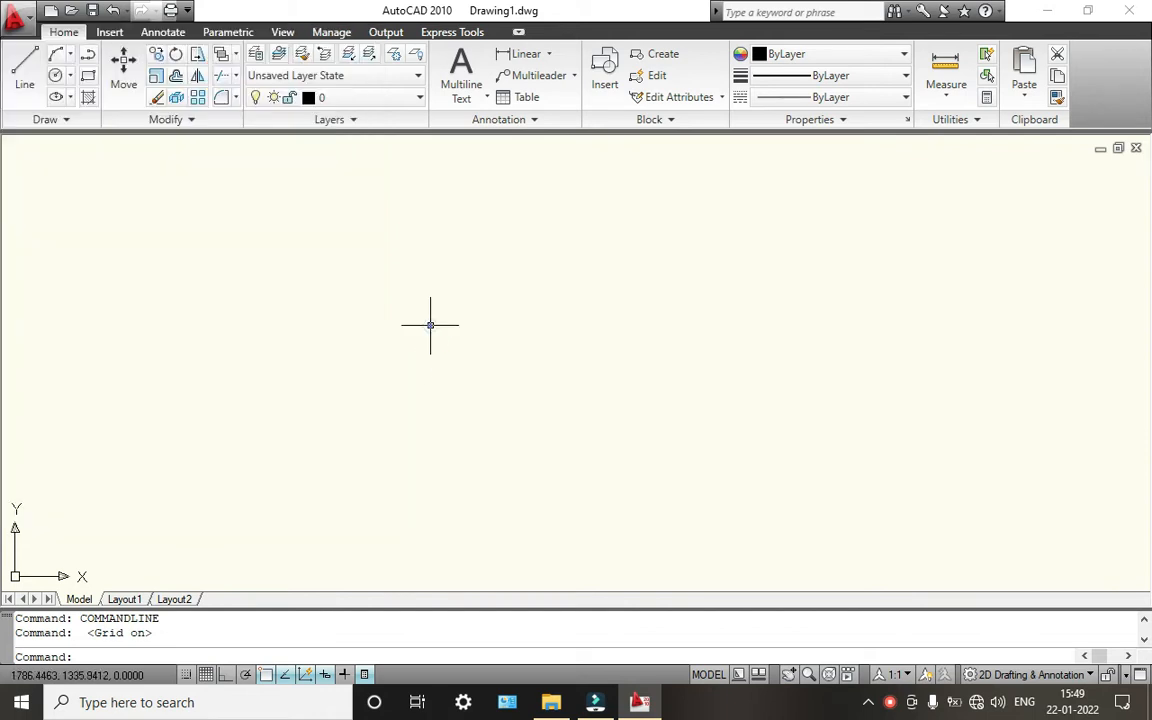
click(213, 216)
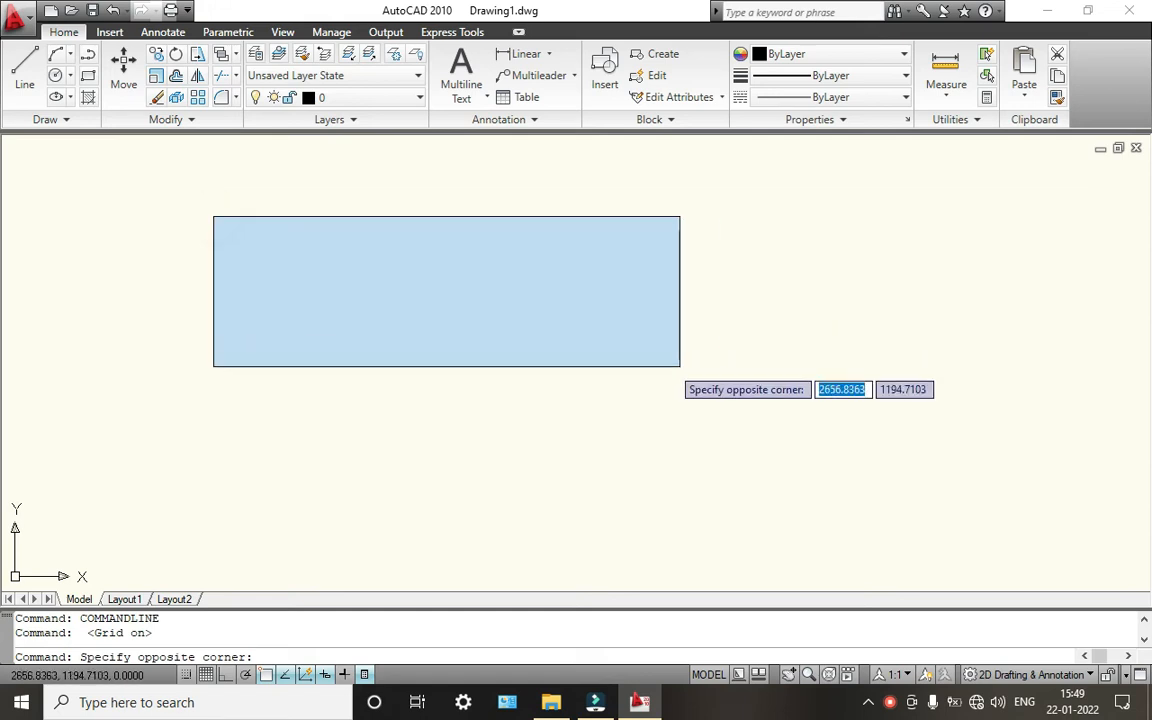
click(640, 400)
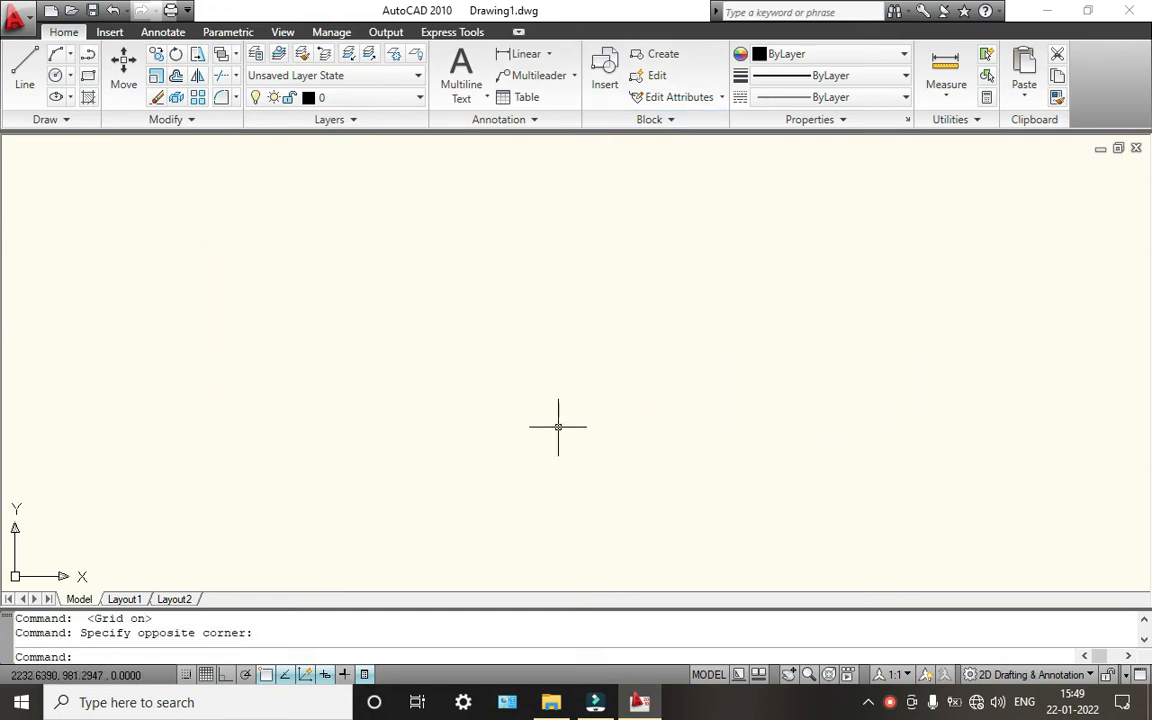
Set the window color scheme to Light in the Display options
right_click(616, 432)
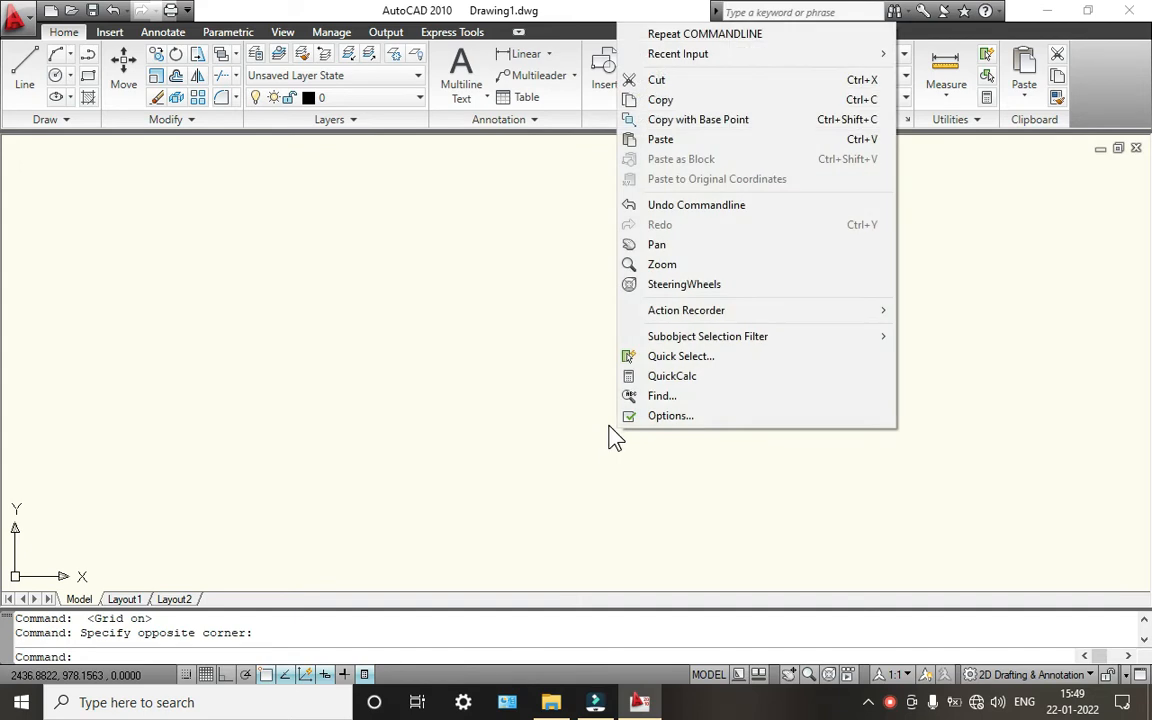
click(674, 418)
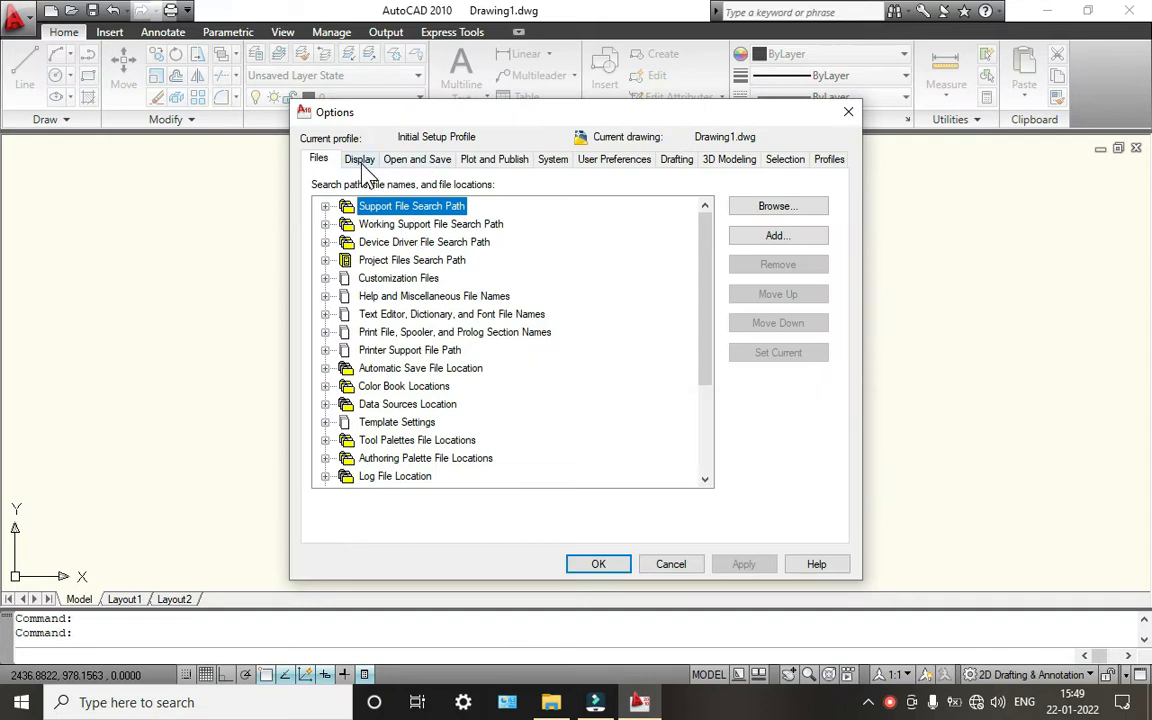
click(360, 160)
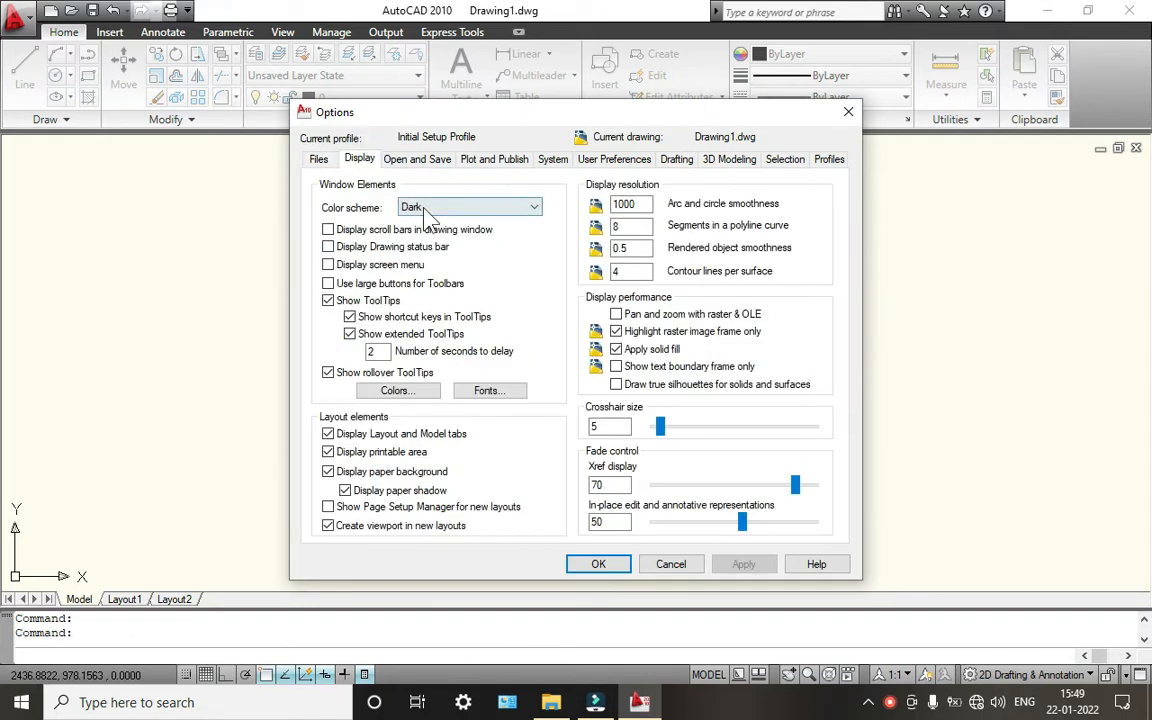
click(421, 206)
click(412, 234)
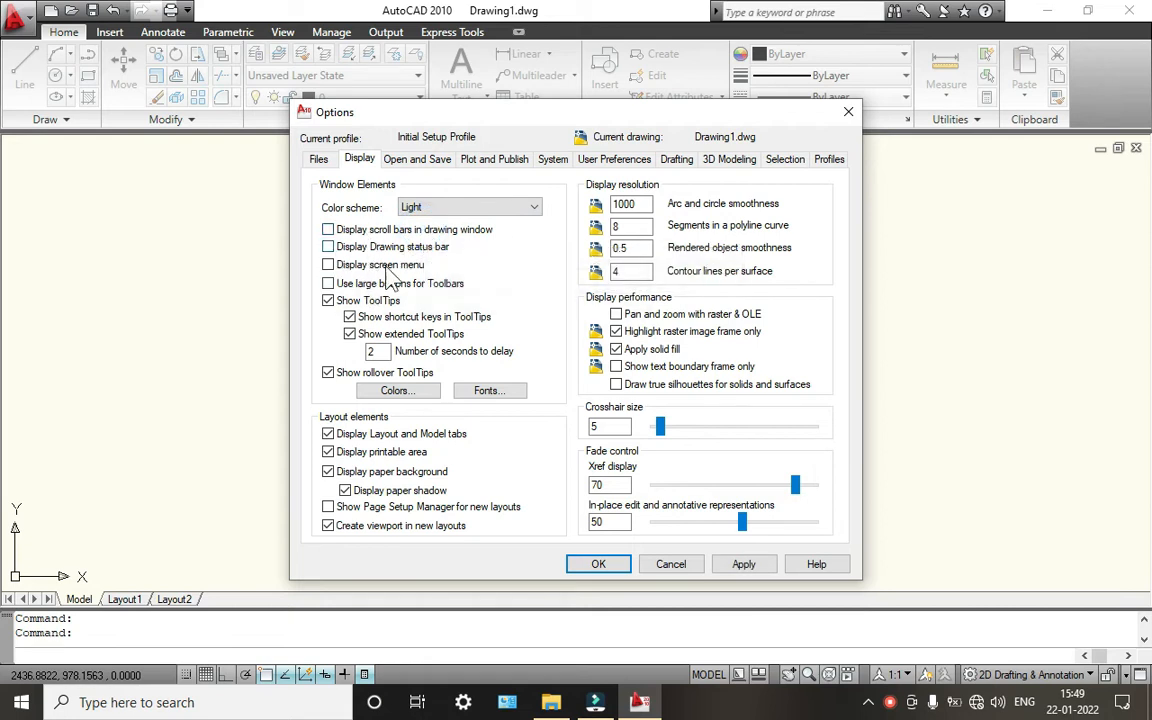
Examine the option categories from Open and Save through Profiles, then apply and close the Options dialog
click(424, 160)
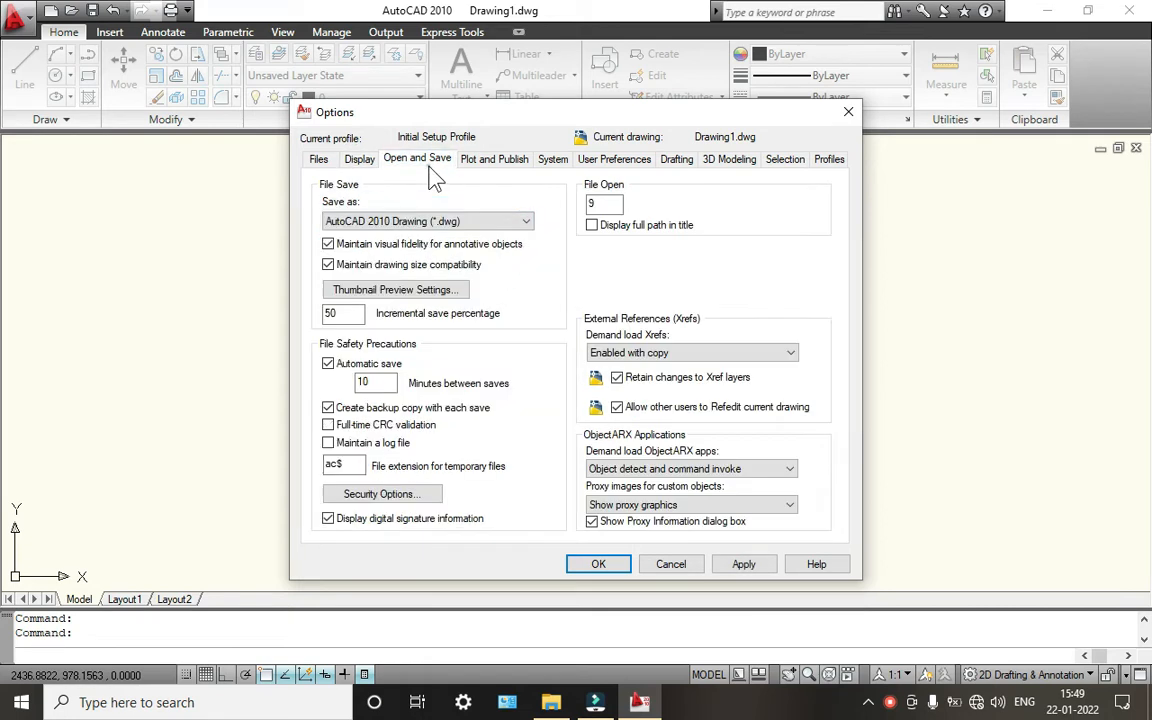
click(487, 160)
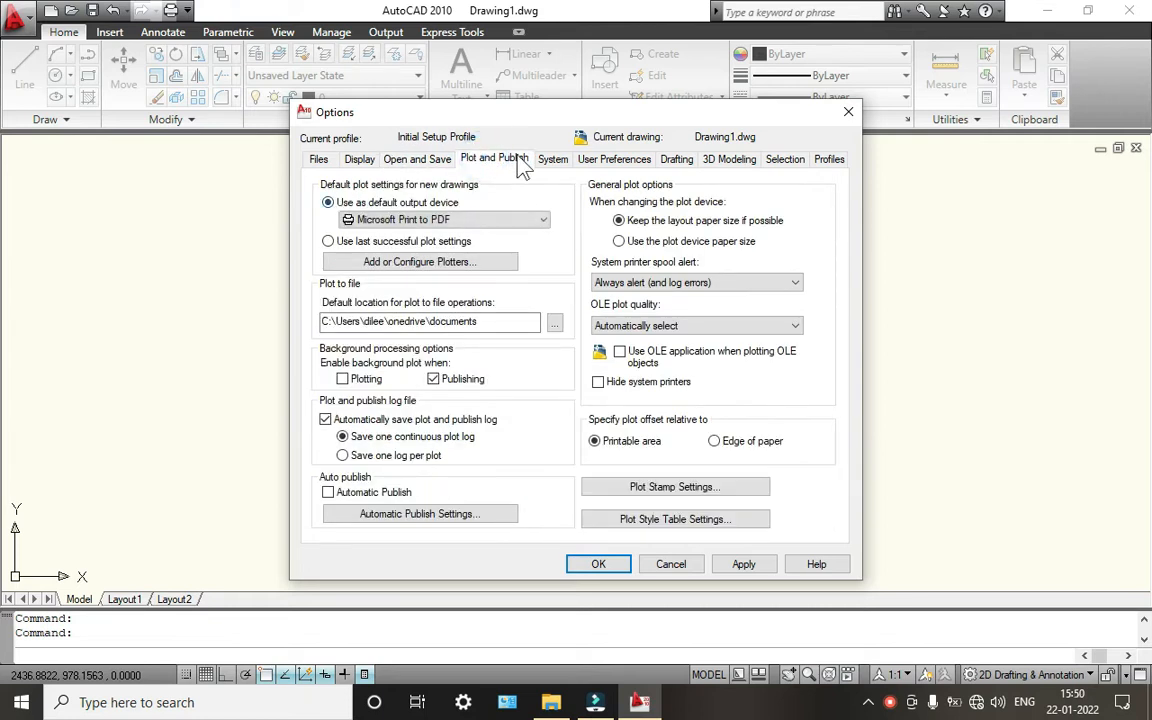
click(553, 160)
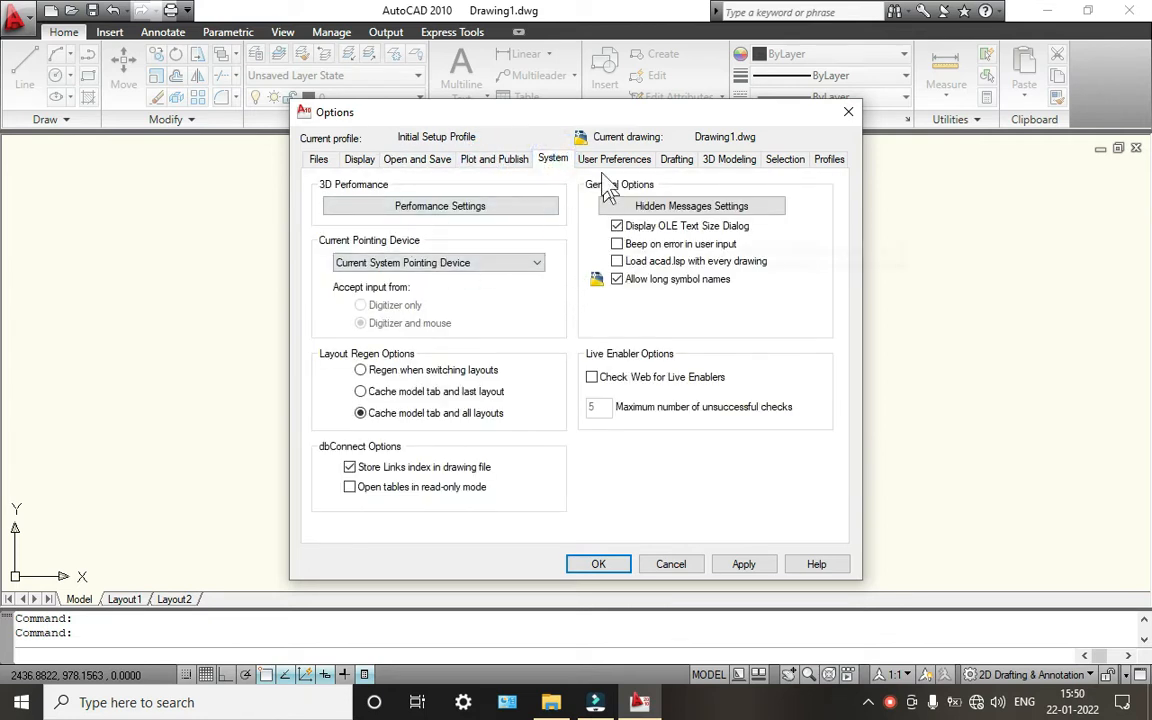
click(603, 162)
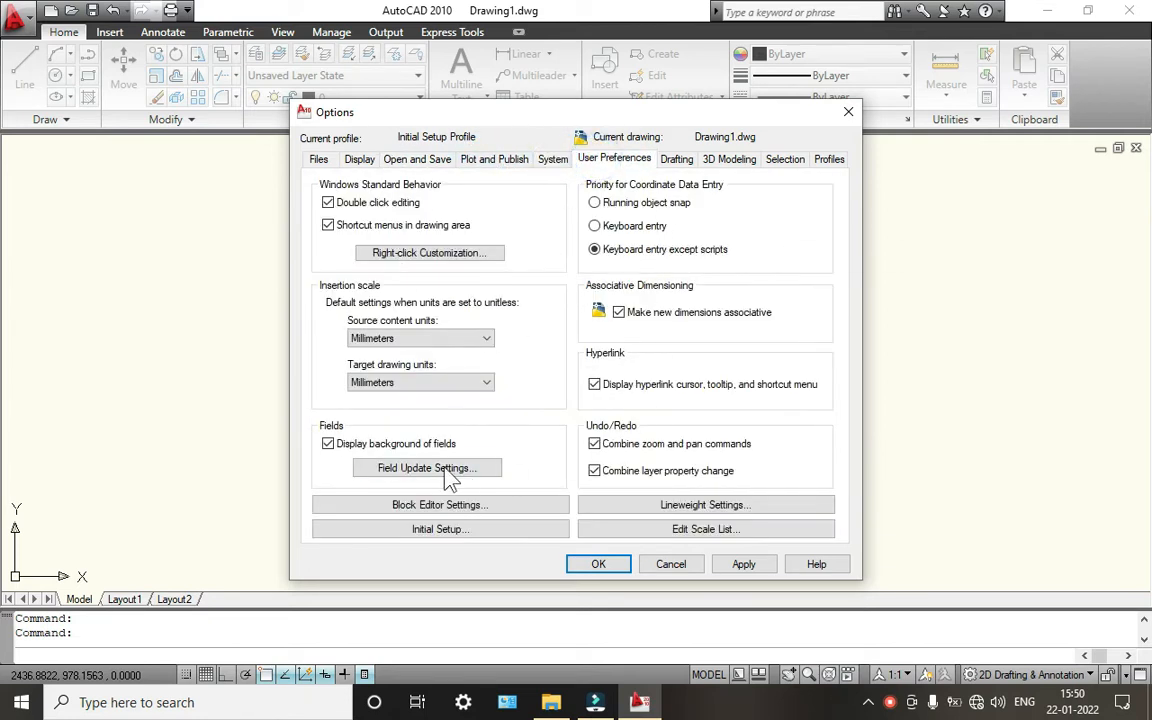
click(675, 159)
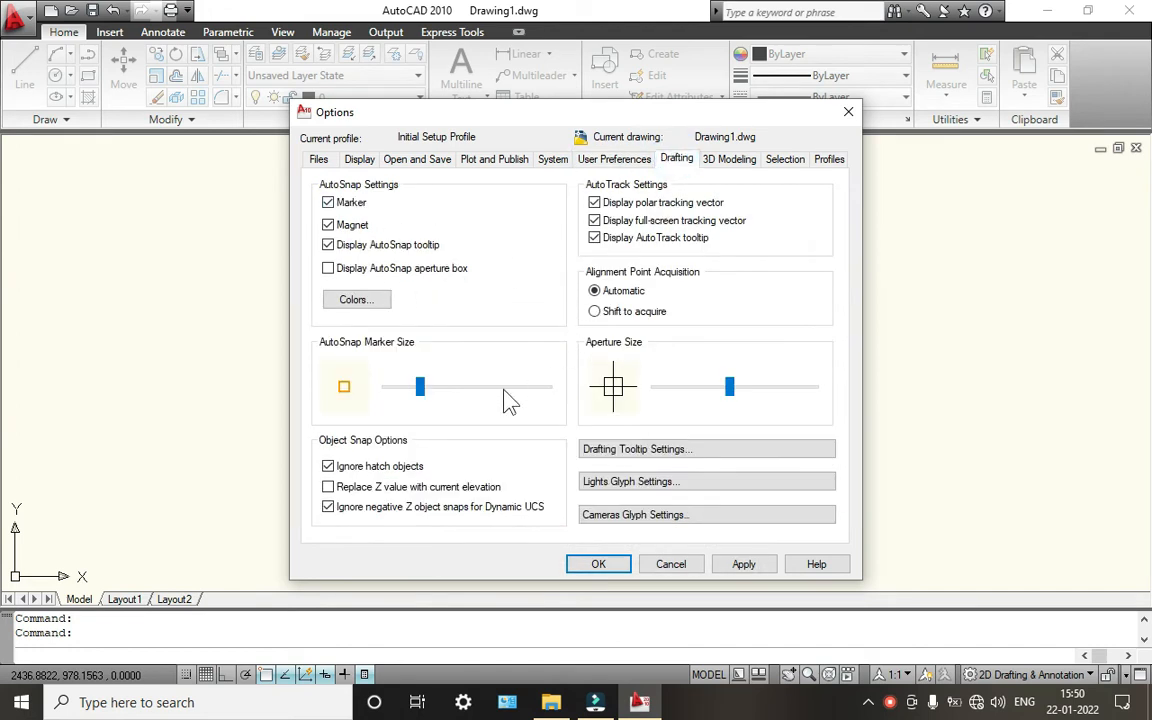
click(729, 160)
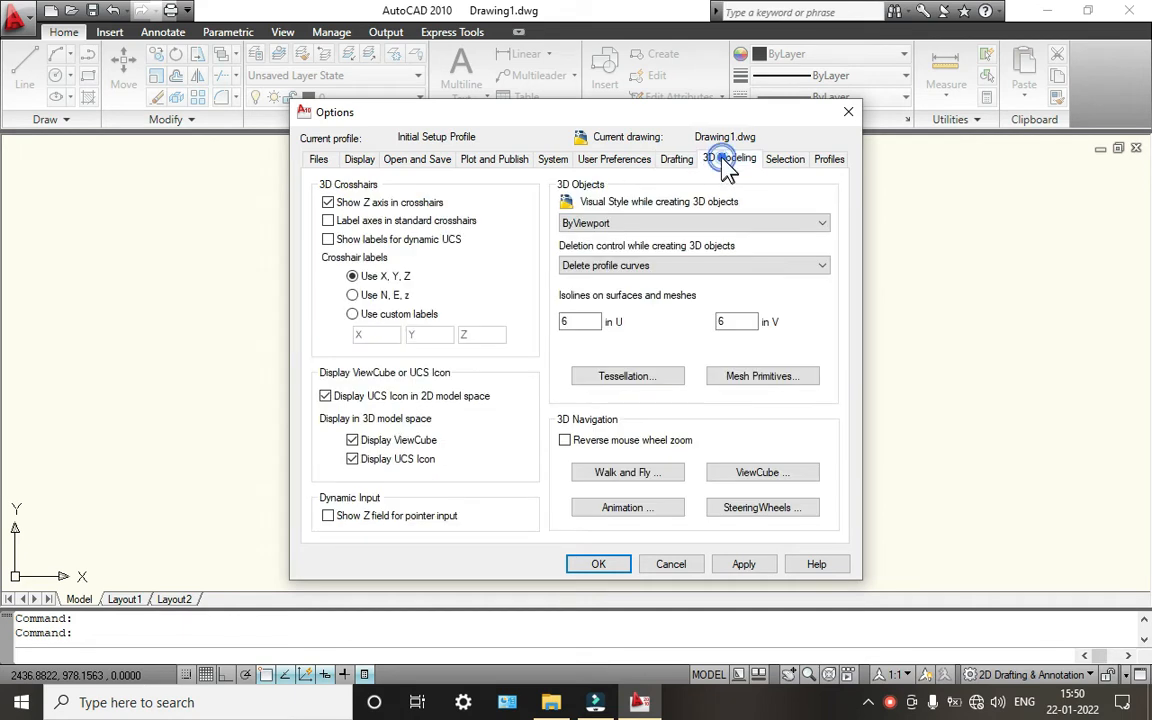
click(787, 162)
click(828, 165)
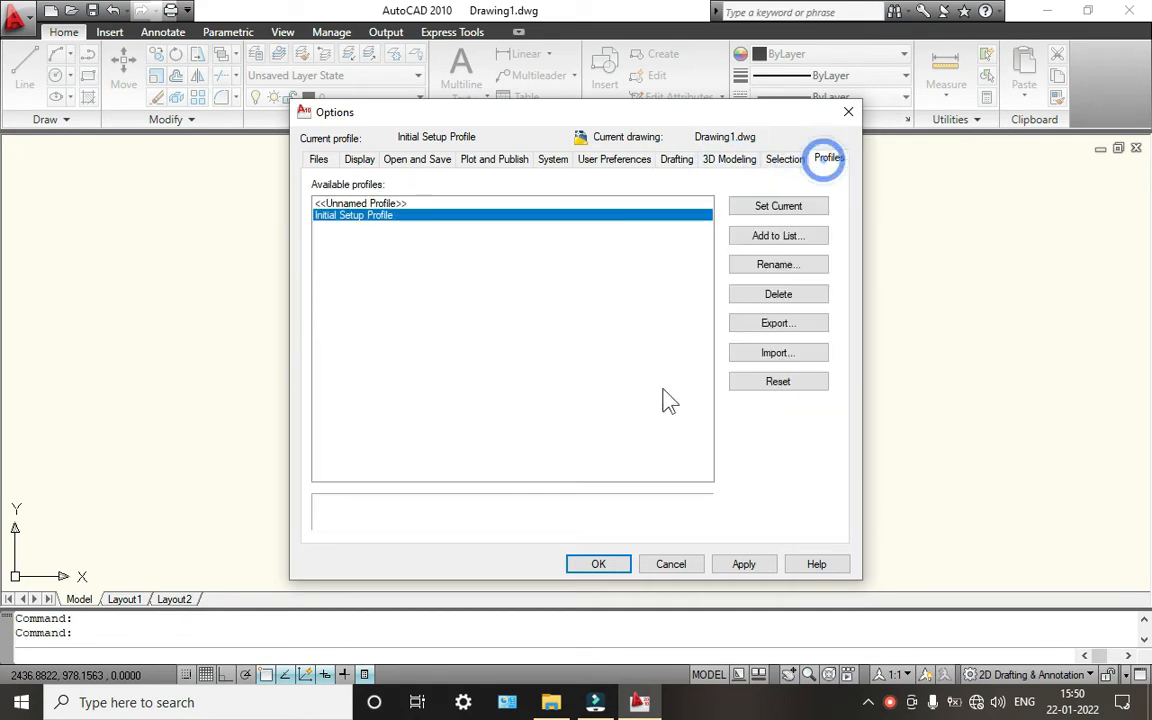
click(750, 563)
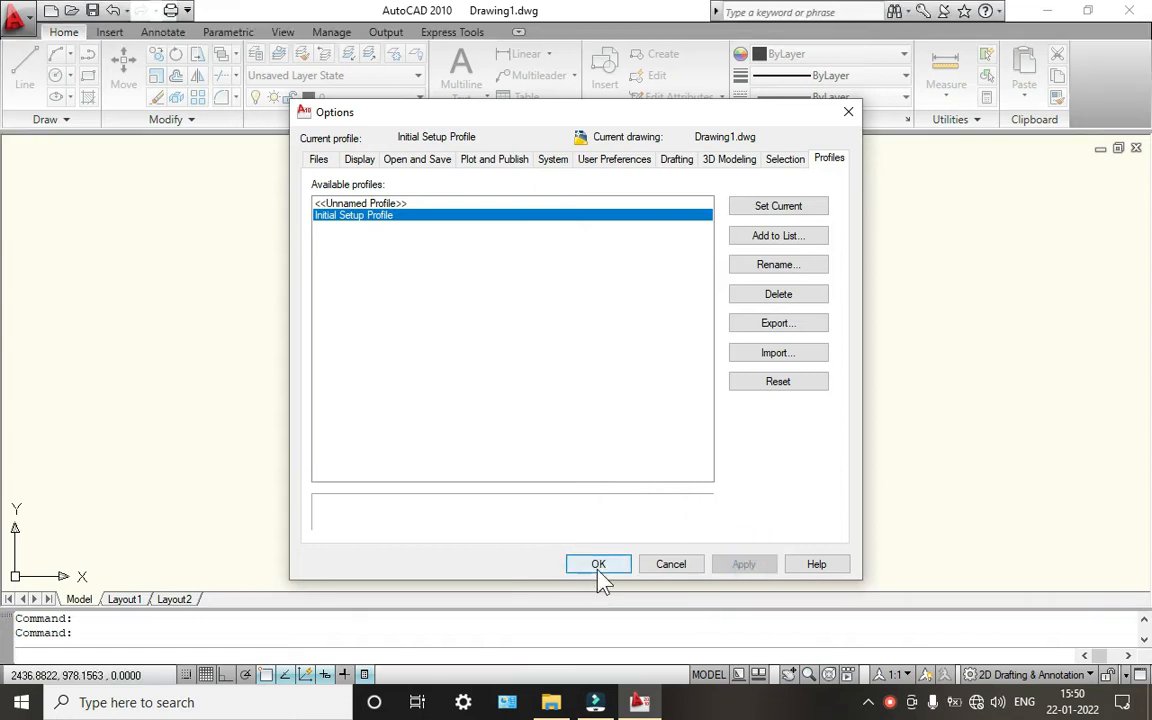
click(598, 564)
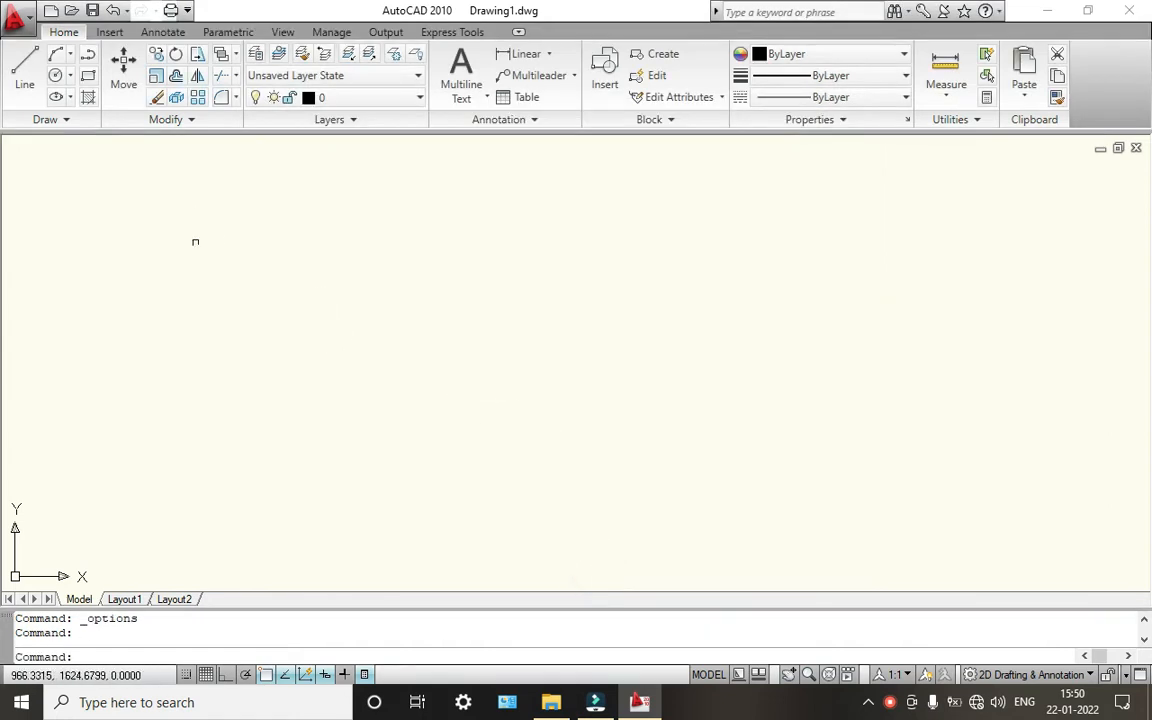
Set the window color scheme to Dark and enable the drawing status bar in the Display options
right_click(292, 301)
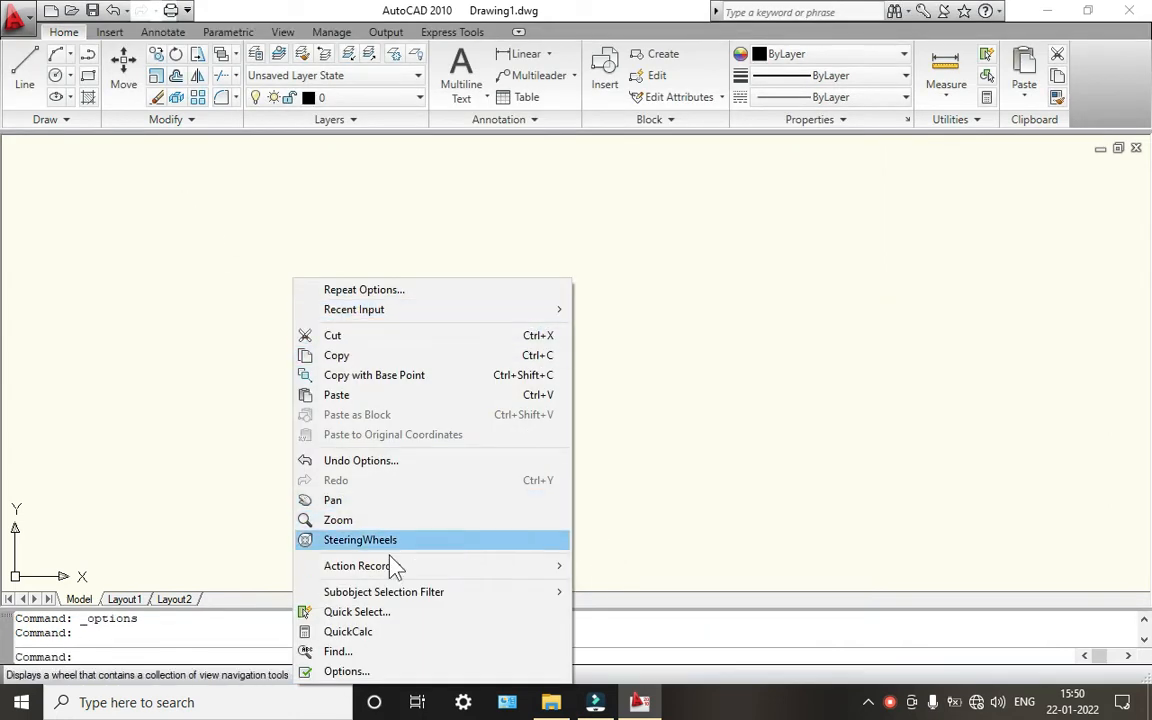
click(382, 672)
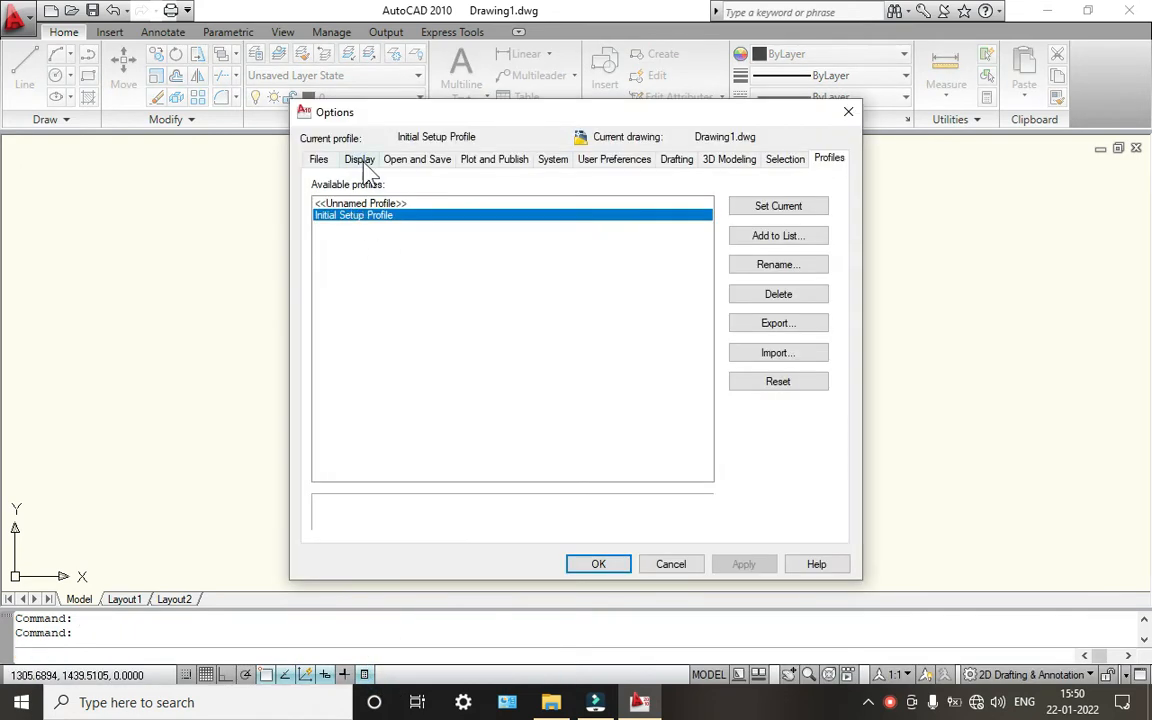
click(360, 160)
click(444, 208)
click(415, 221)
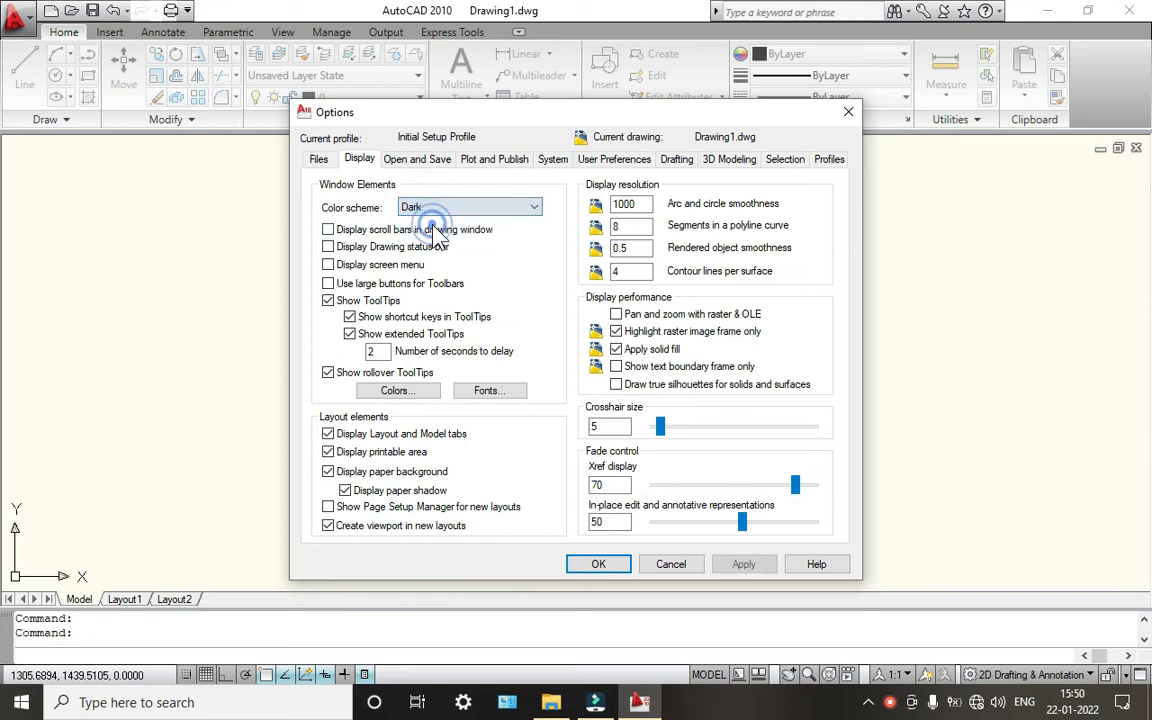
click(333, 247)
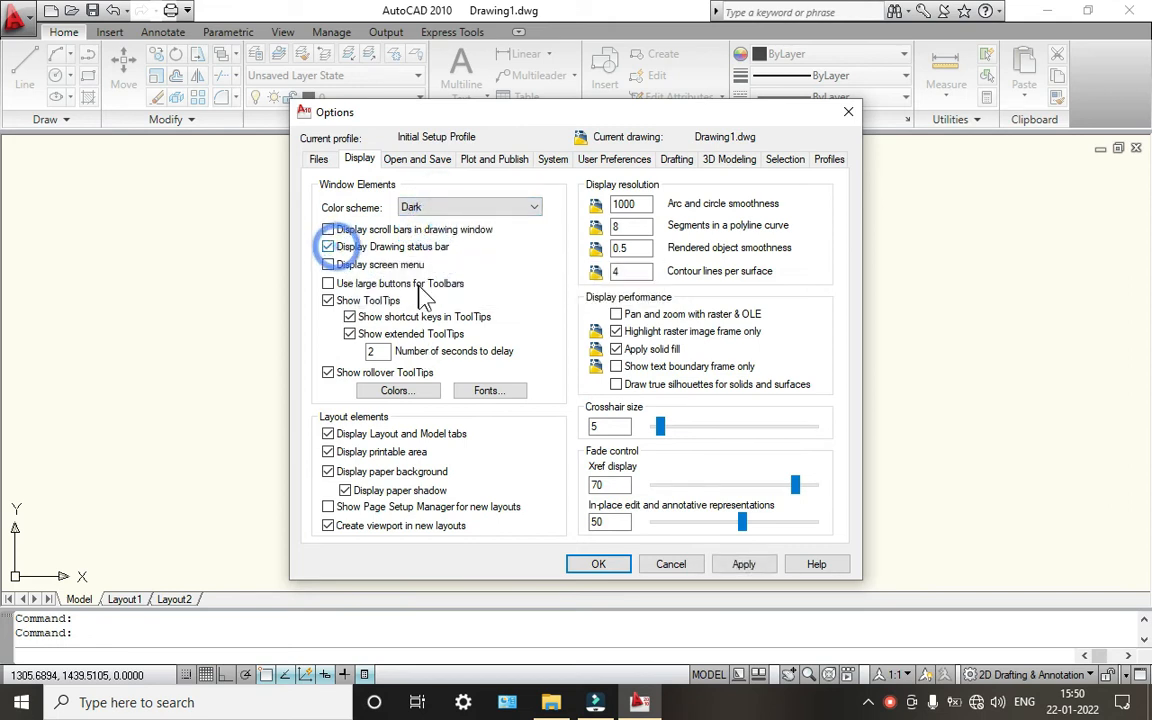
click(597, 560)
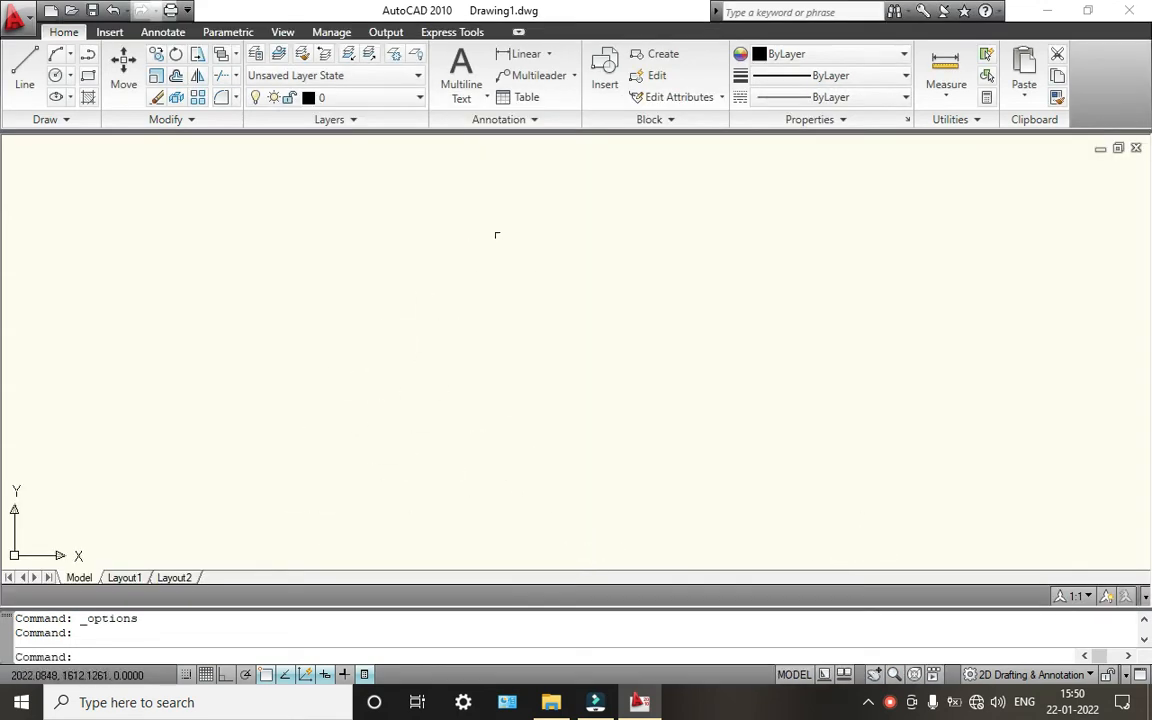
Cycle the ribbon through its minimized states and restore its full display
click(519, 32)
click(519, 32)
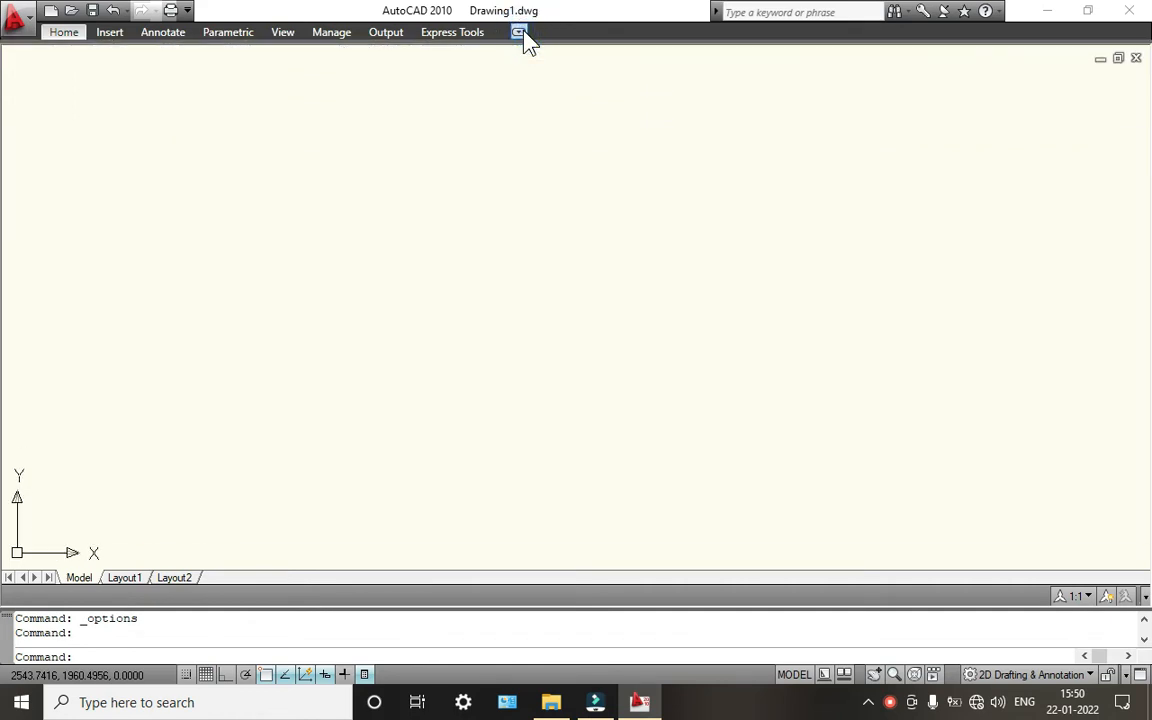
click(519, 32)
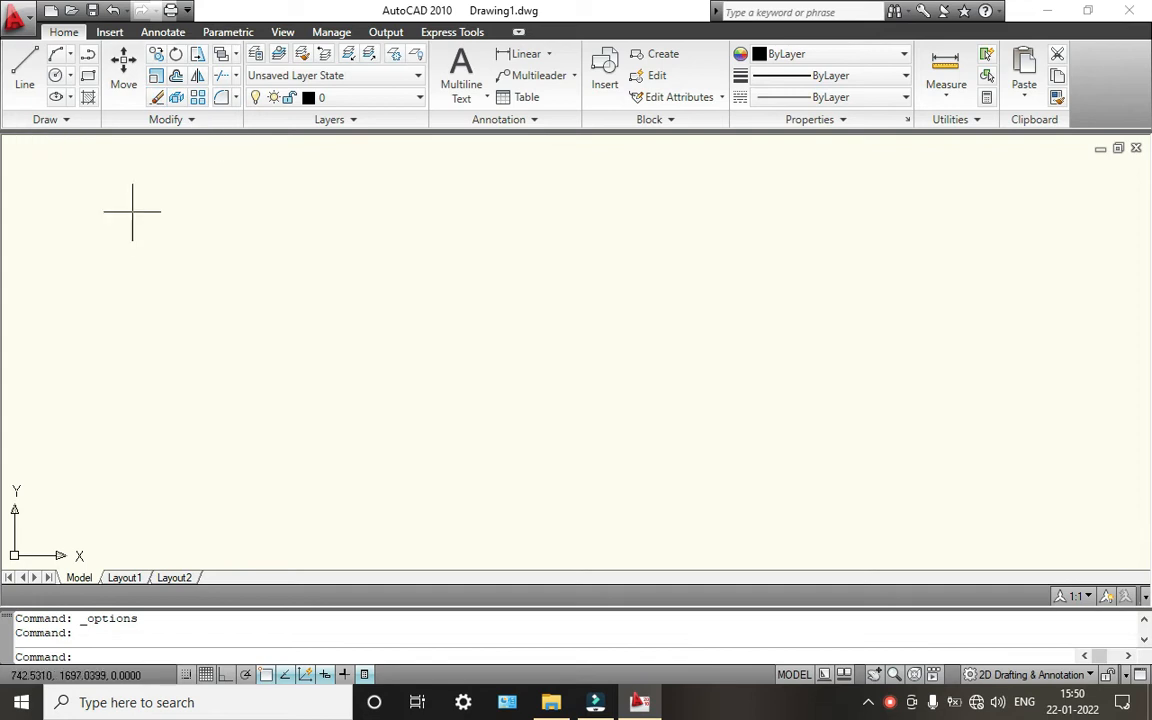
Examine the Insert, Annotate, Parametric, View, Manage, Output and Express Tools command sets, ending back at the Home tools
click(110, 33)
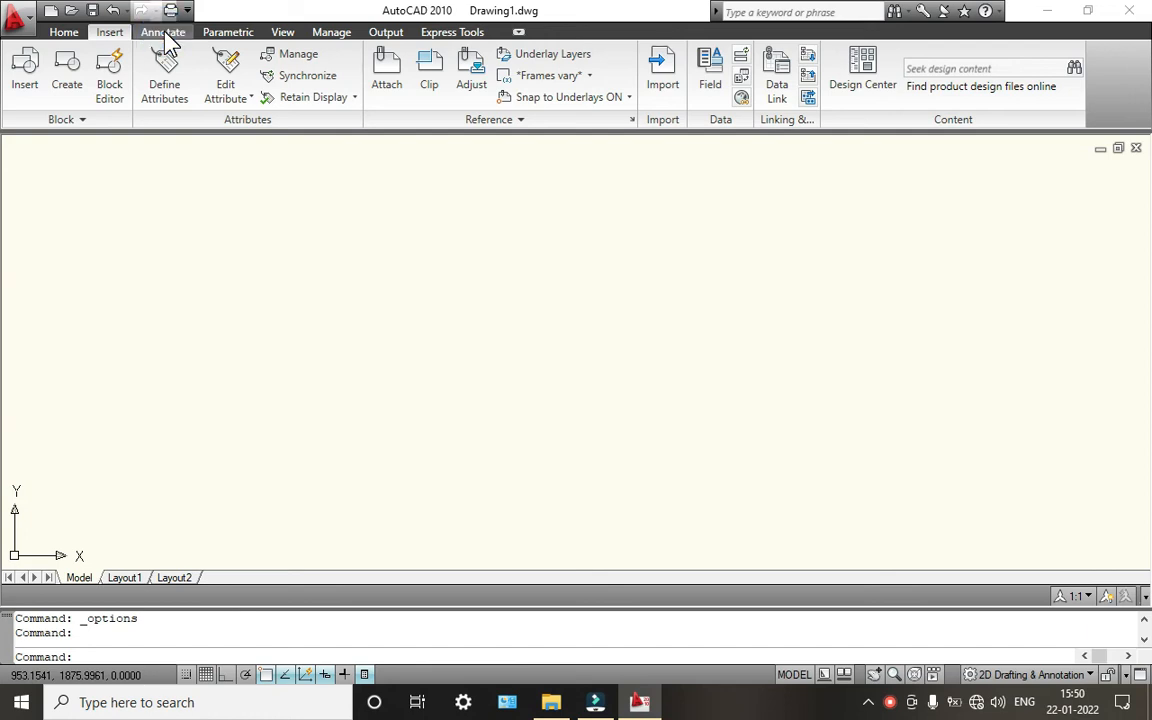
click(228, 33)
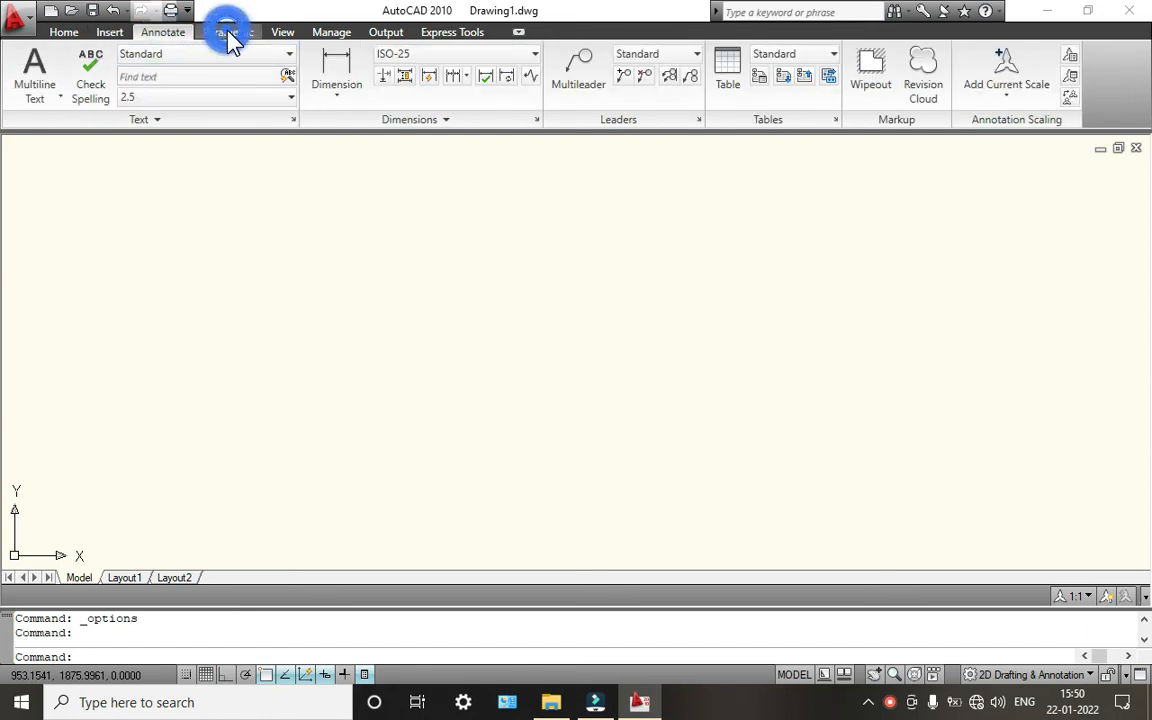
click(278, 34)
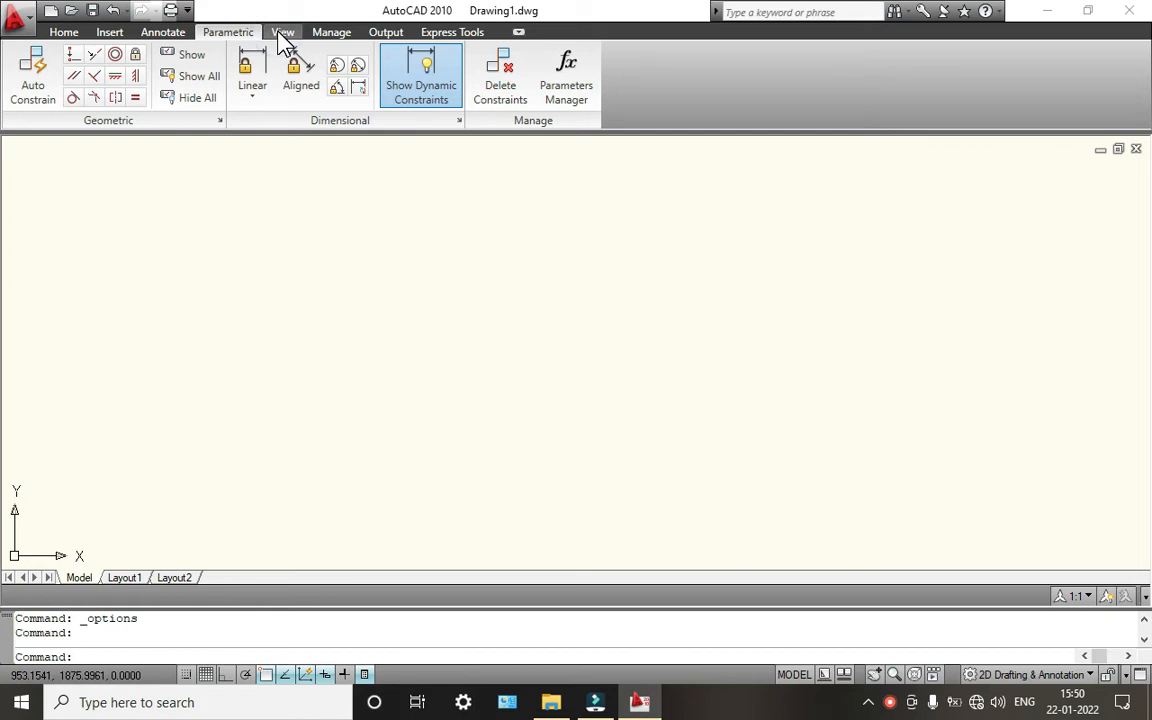
click(331, 34)
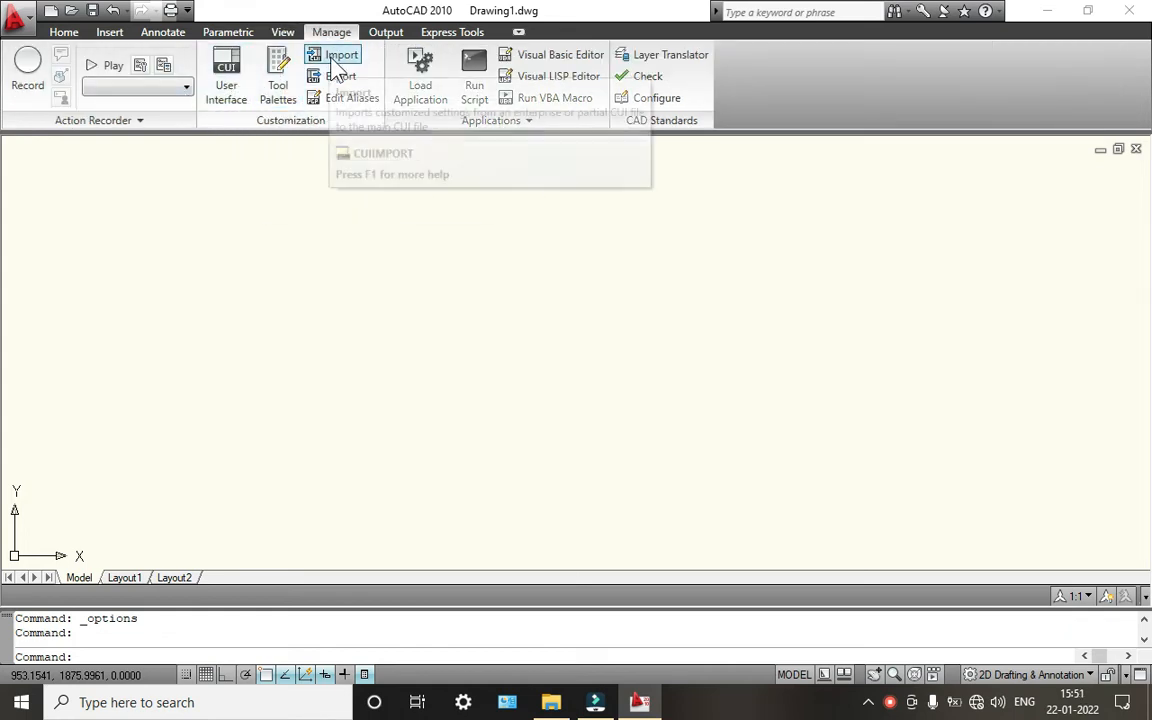
click(379, 33)
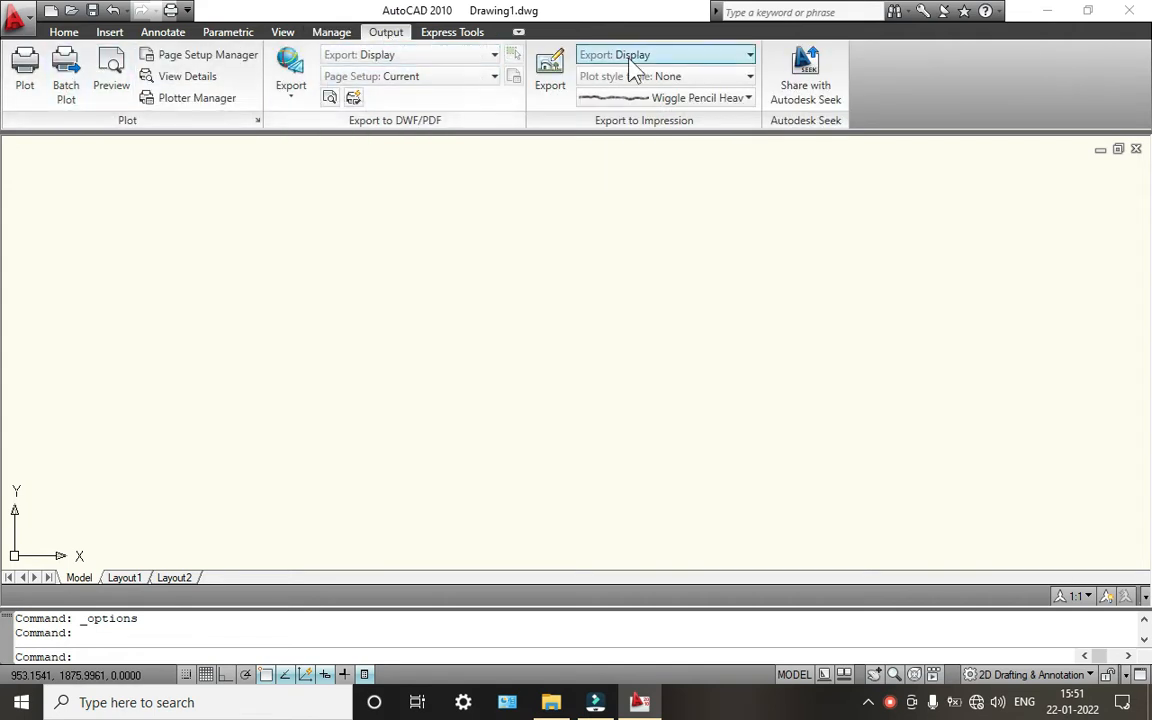
click(456, 36)
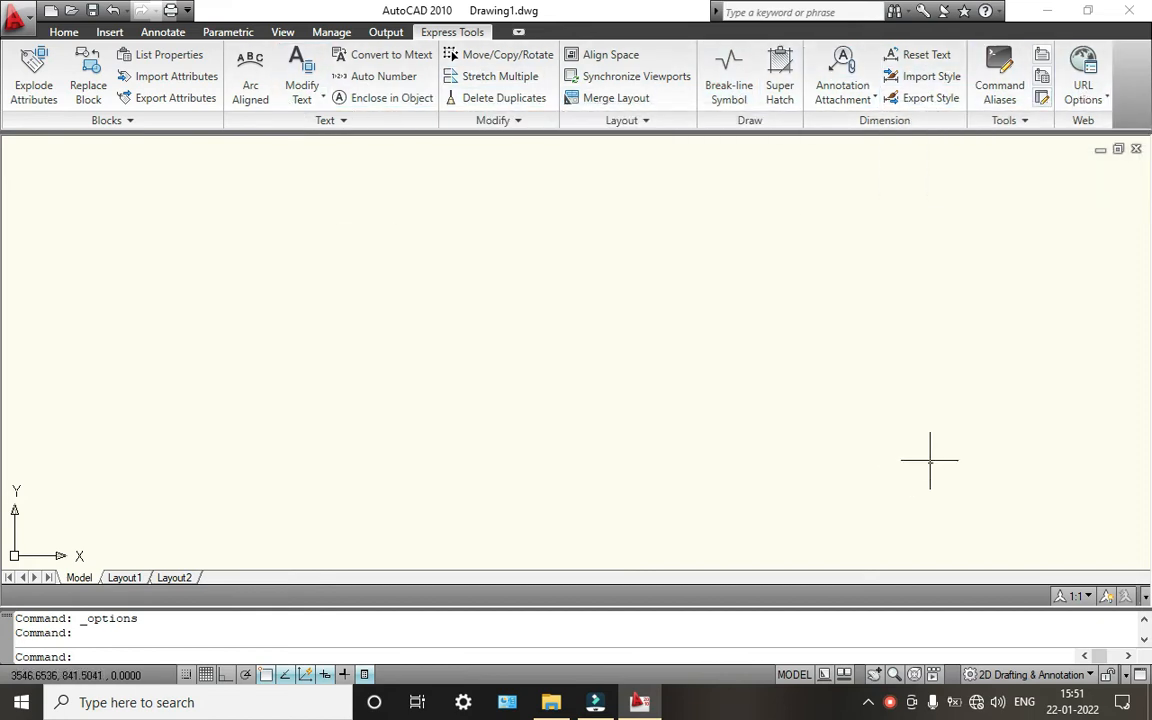
click(66, 33)
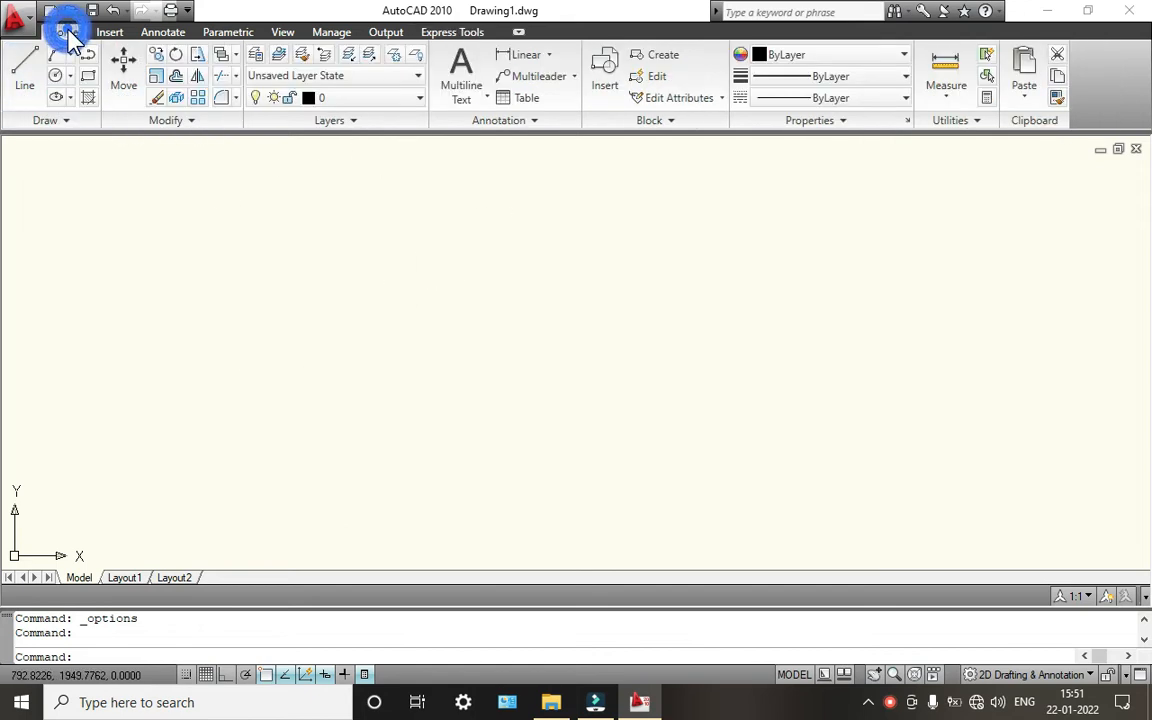
Examine the additional Draw and Modify tools in their expanded tool groups
click(68, 121)
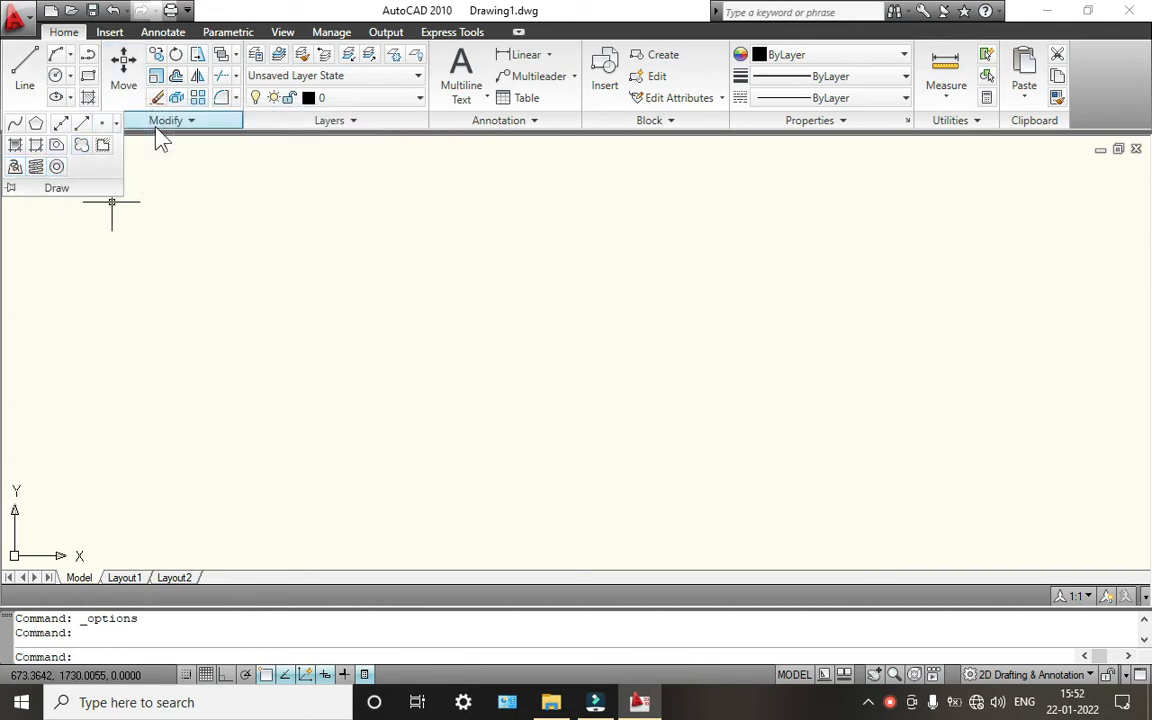
click(160, 137)
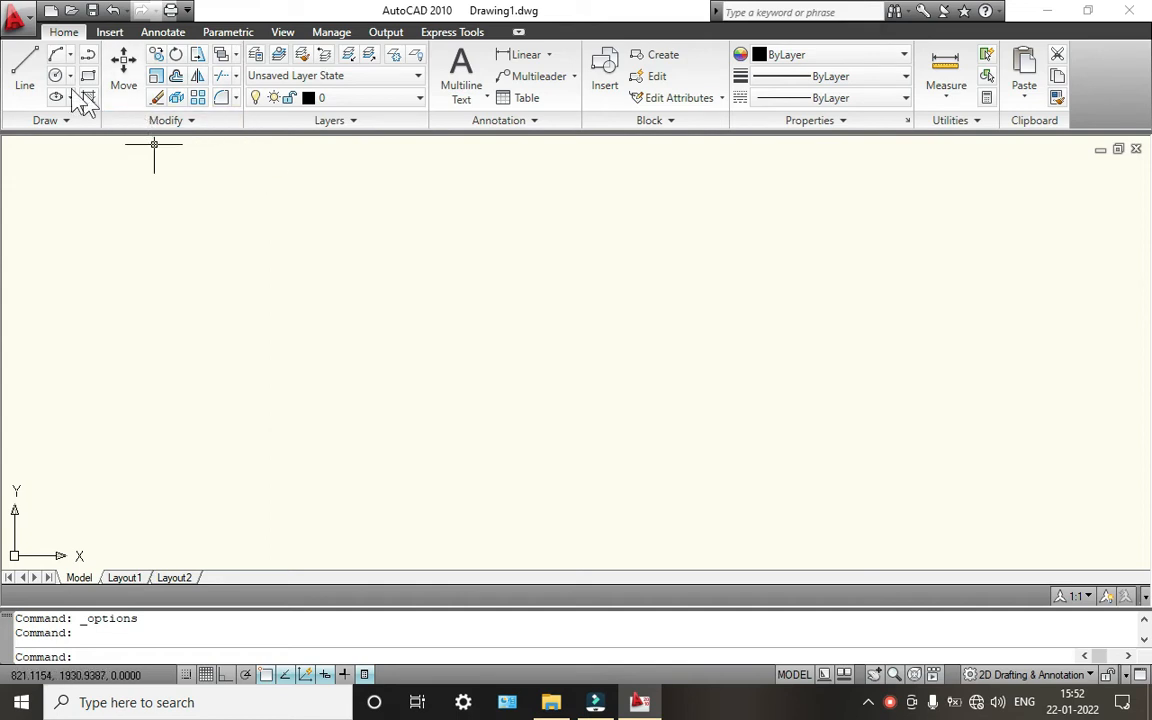
Turn on Ortho mode and draw a single horizontal line across the middle of the drawing area
click(28, 64)
click(273, 338)
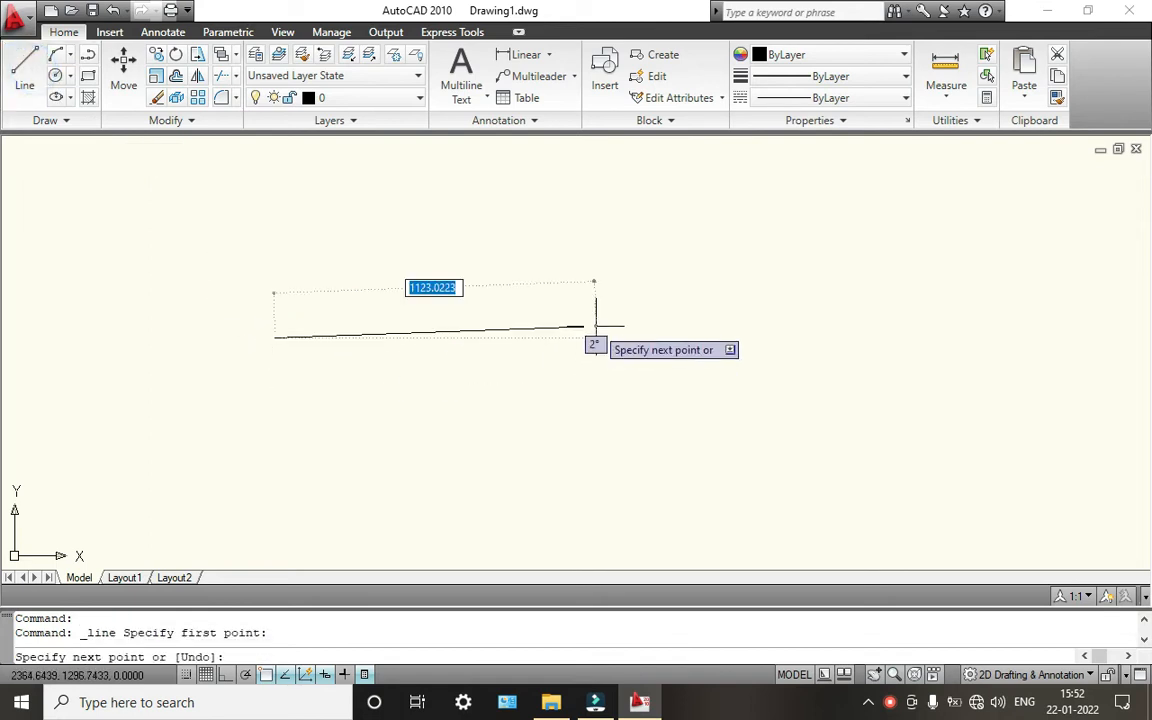
key(F8)
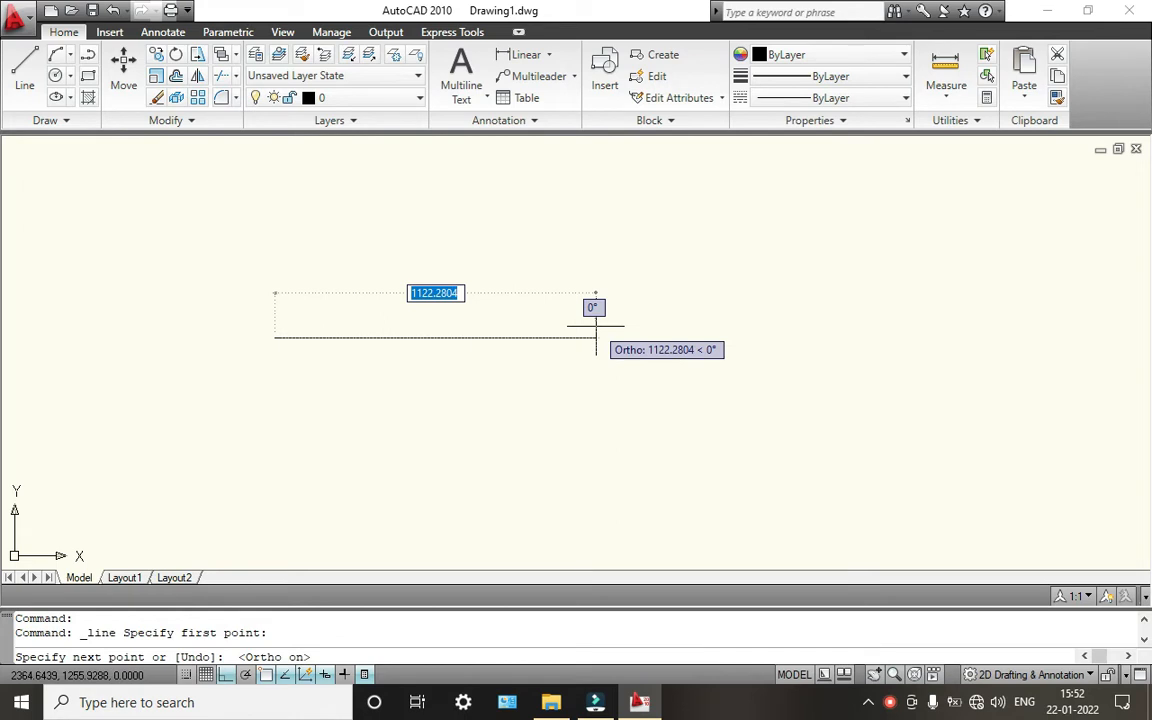
click(577, 334)
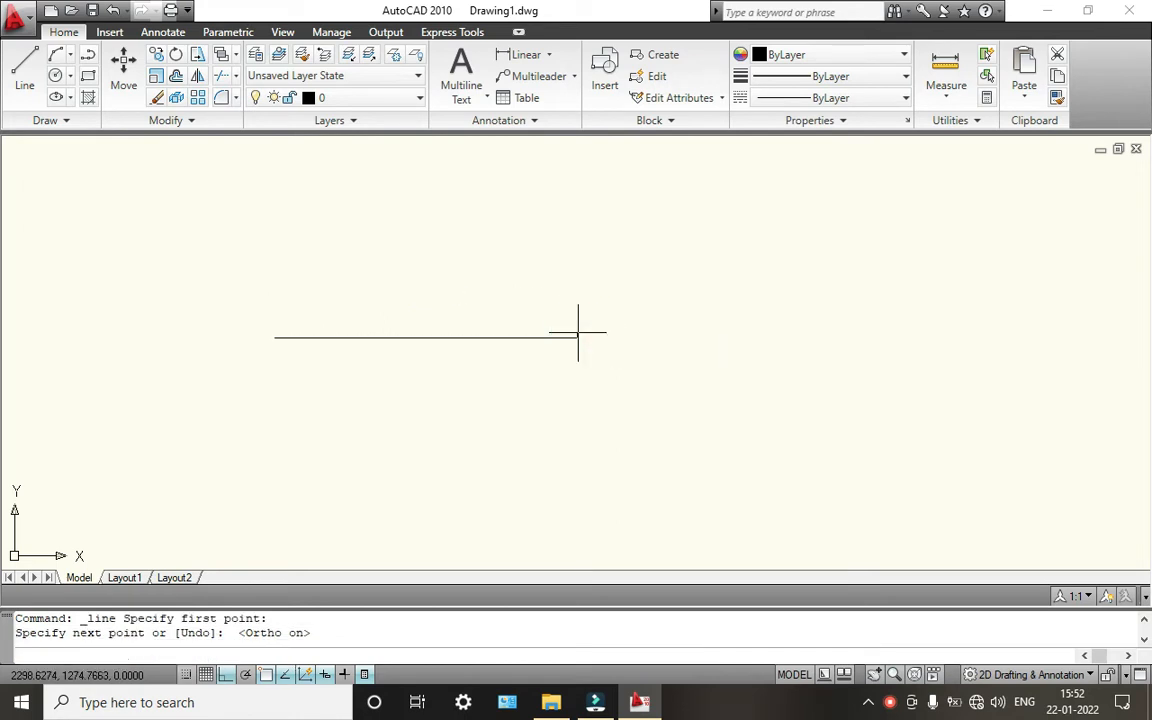
key(Escape)
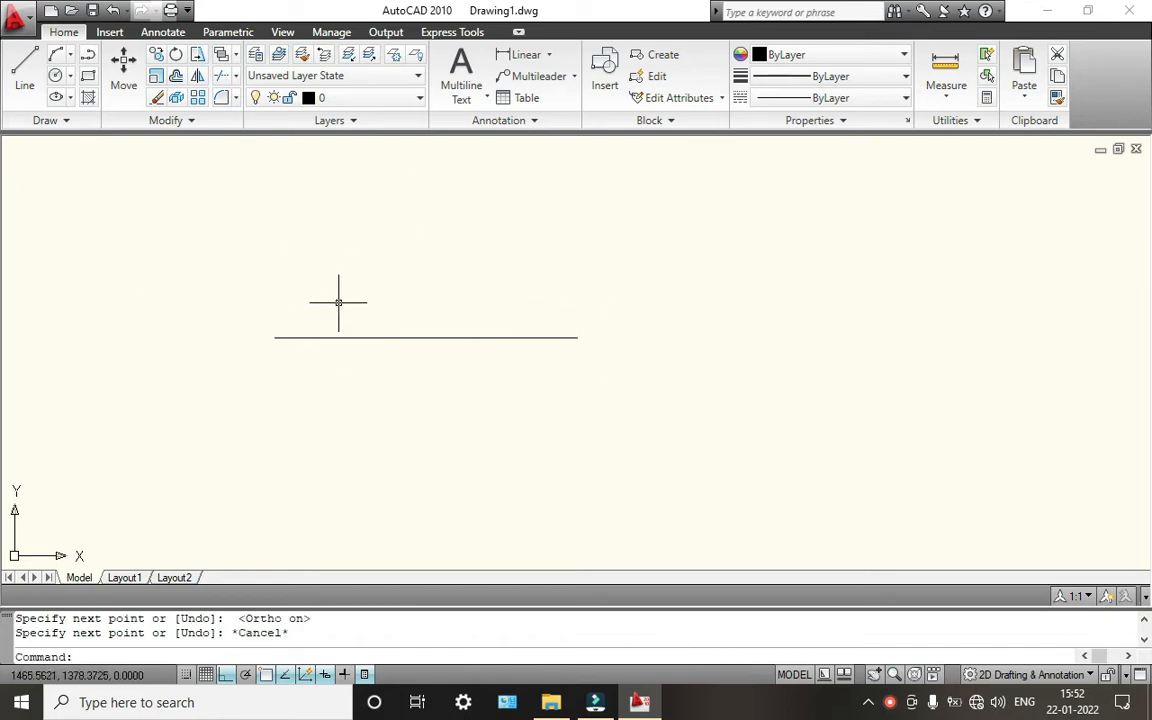
Draw three connected lines forming a small open-bottomed box that stands on the horizontal line
scroll(368, 330, up, 3)
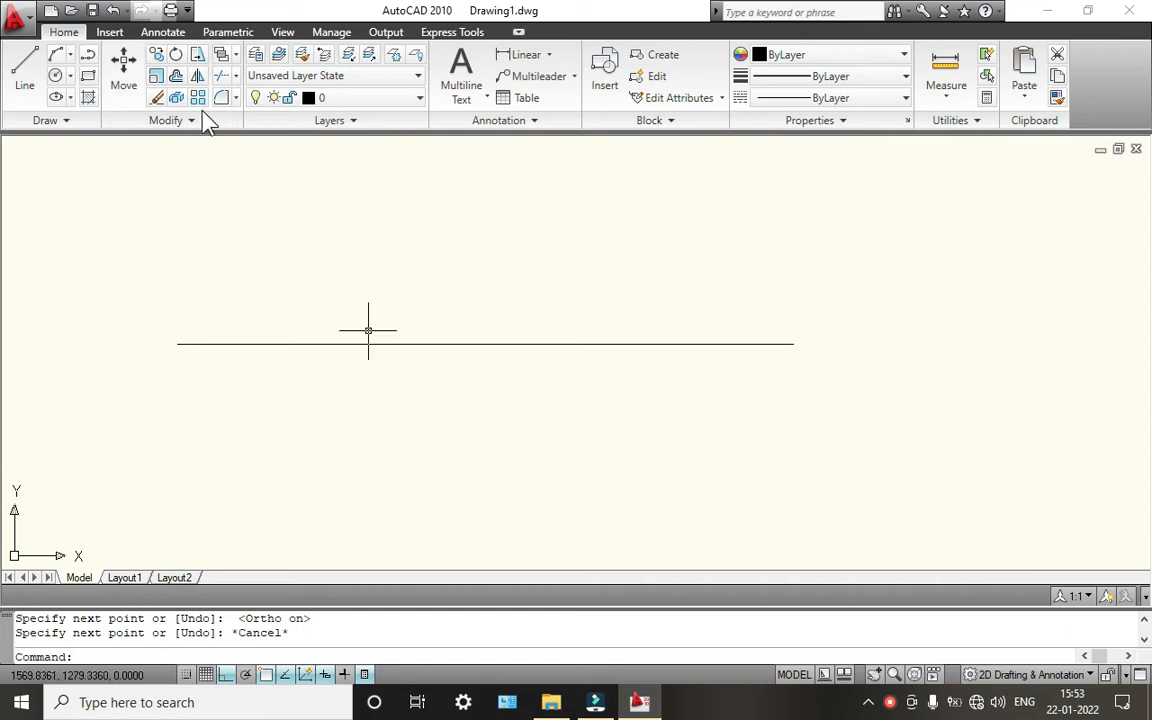
scroll(393, 290, down, 2)
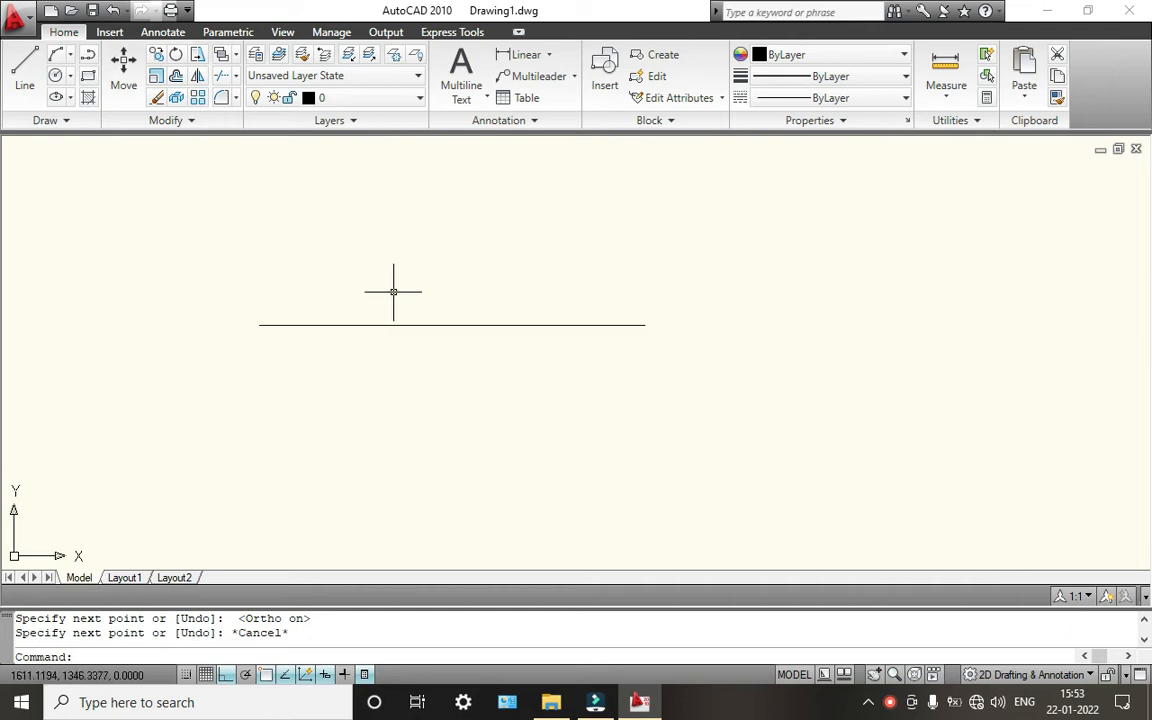
click(25, 80)
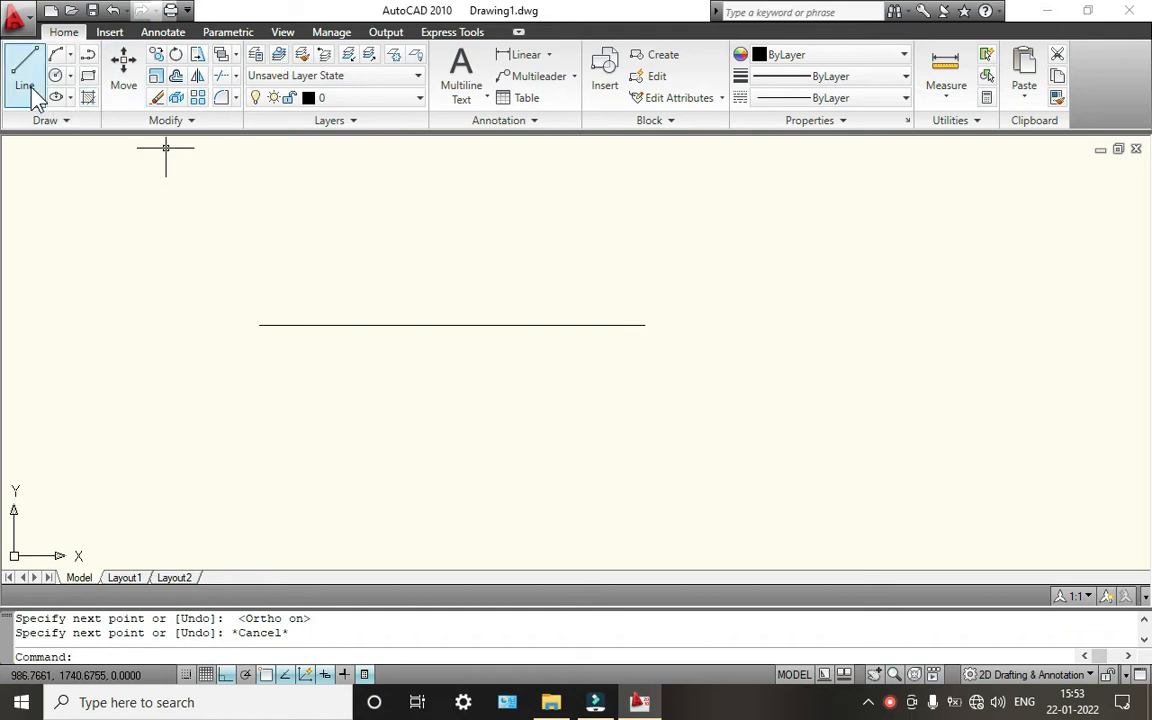
click(338, 323)
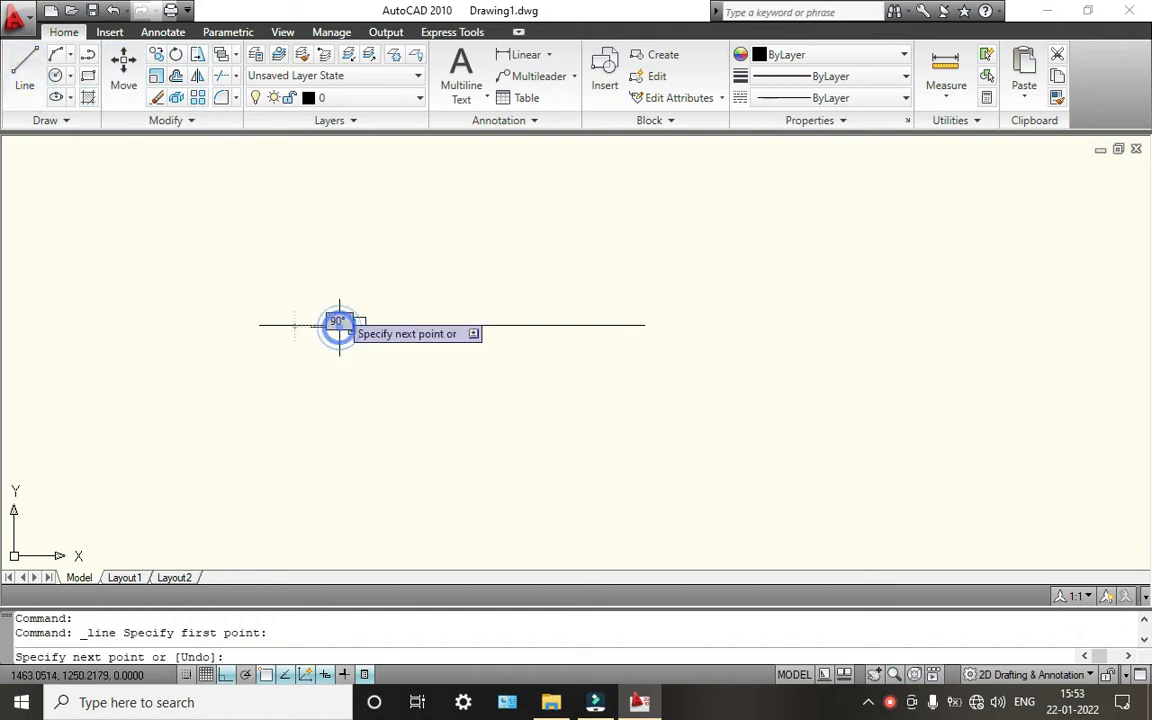
click(341, 290)
click(396, 291)
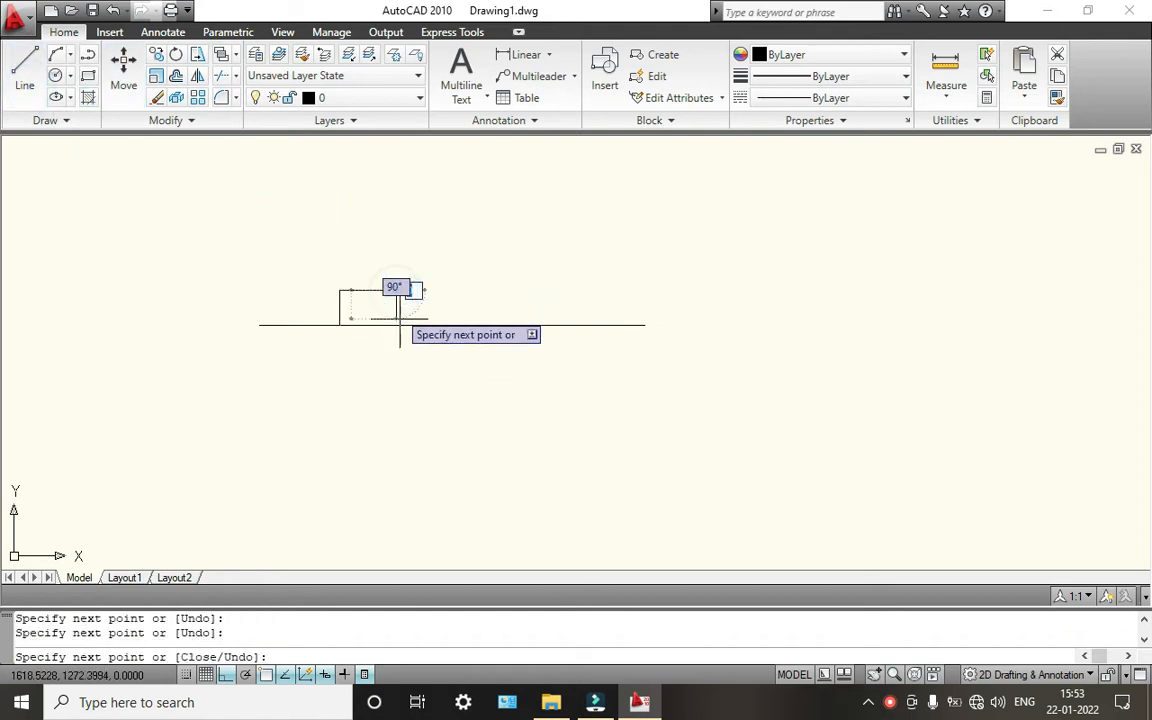
click(396, 323)
key(Escape)
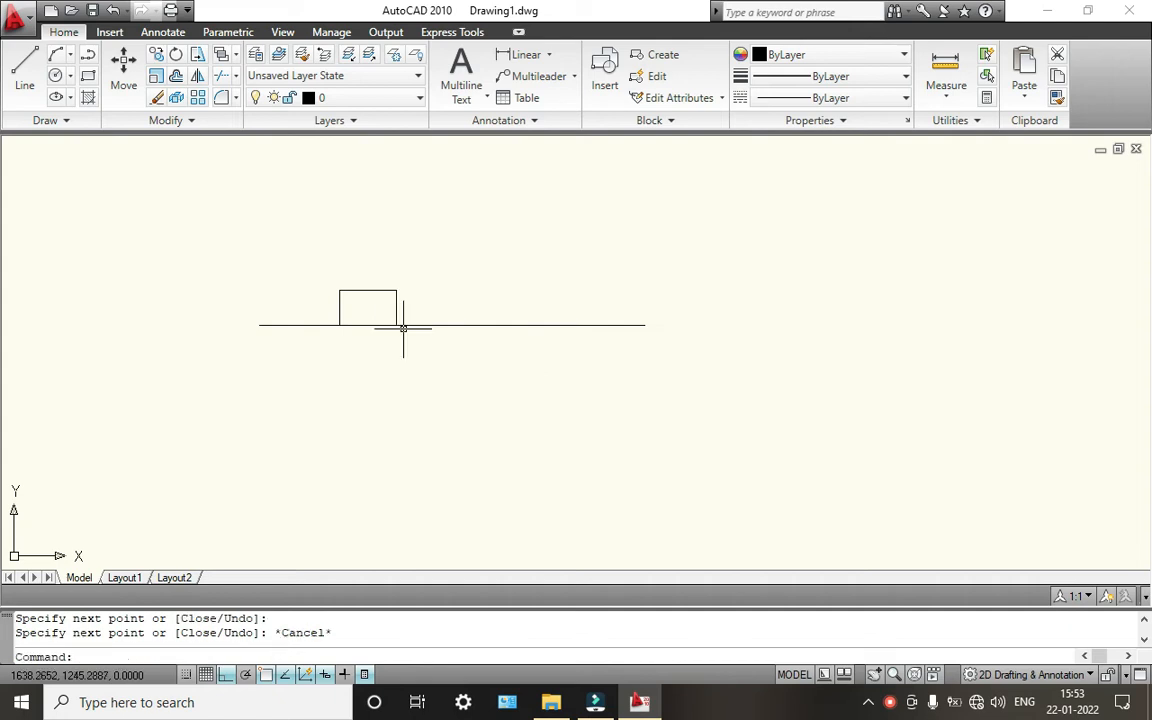
Move the three box lines to the right by the box's own width, from its lower-left to its lower-right corner
click(123, 75)
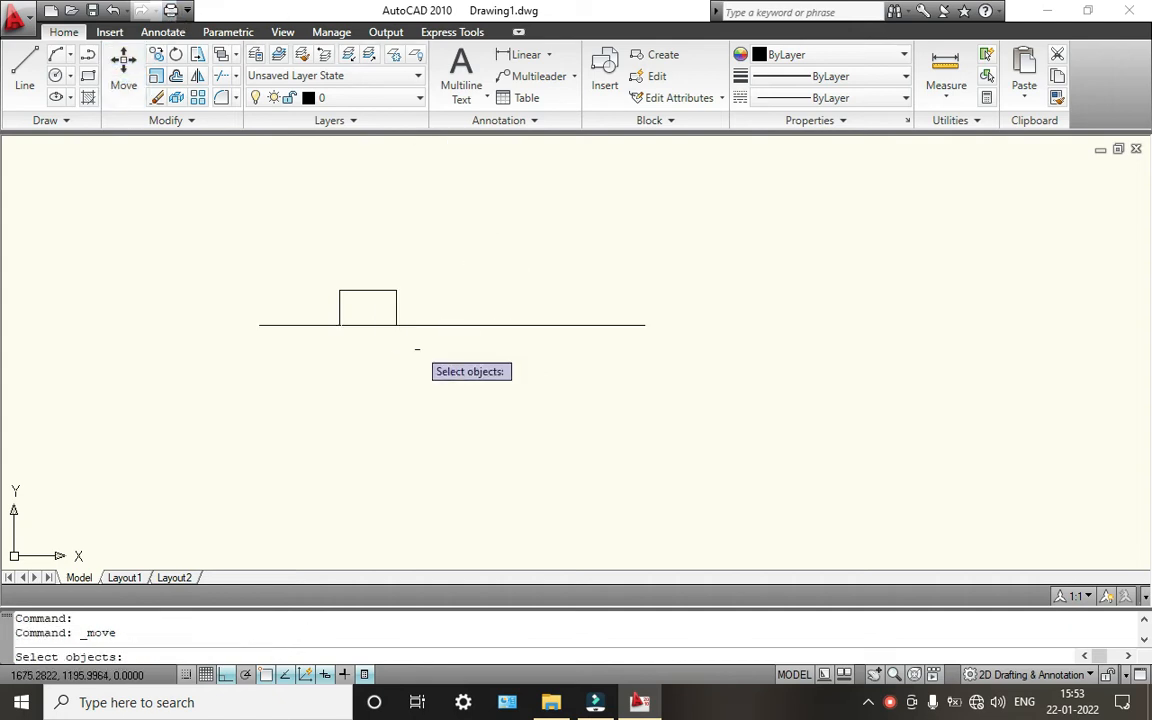
click(405, 311)
click(305, 267)
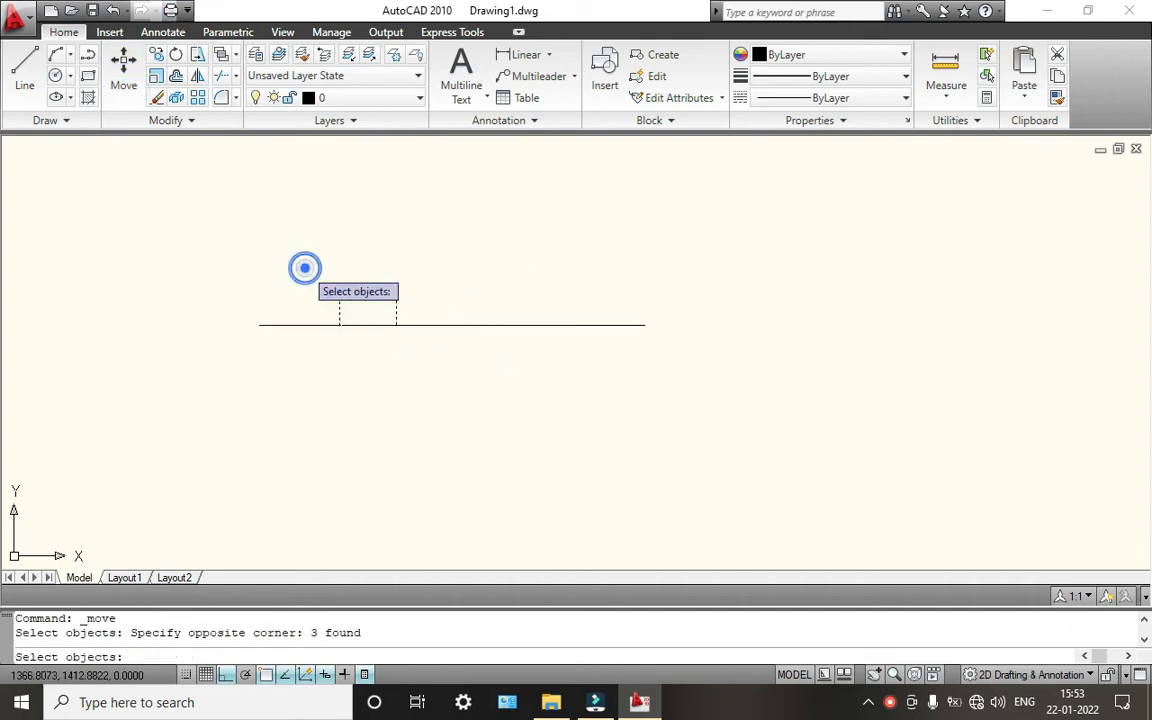
key(Return)
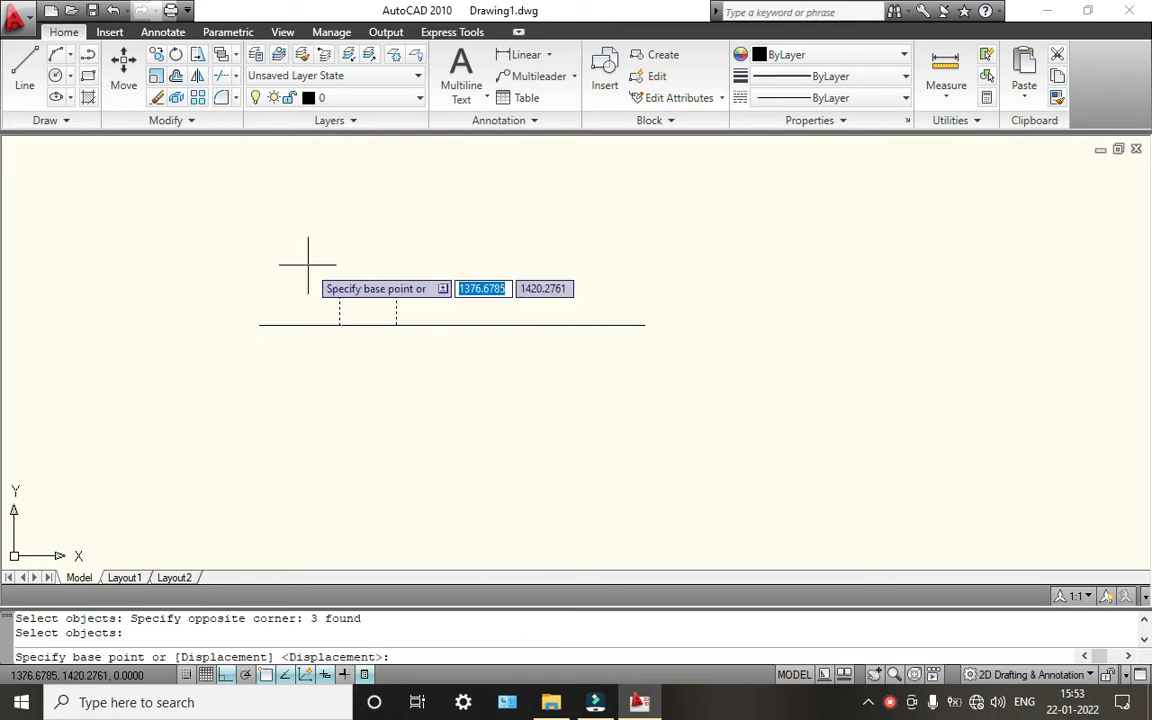
click(339, 324)
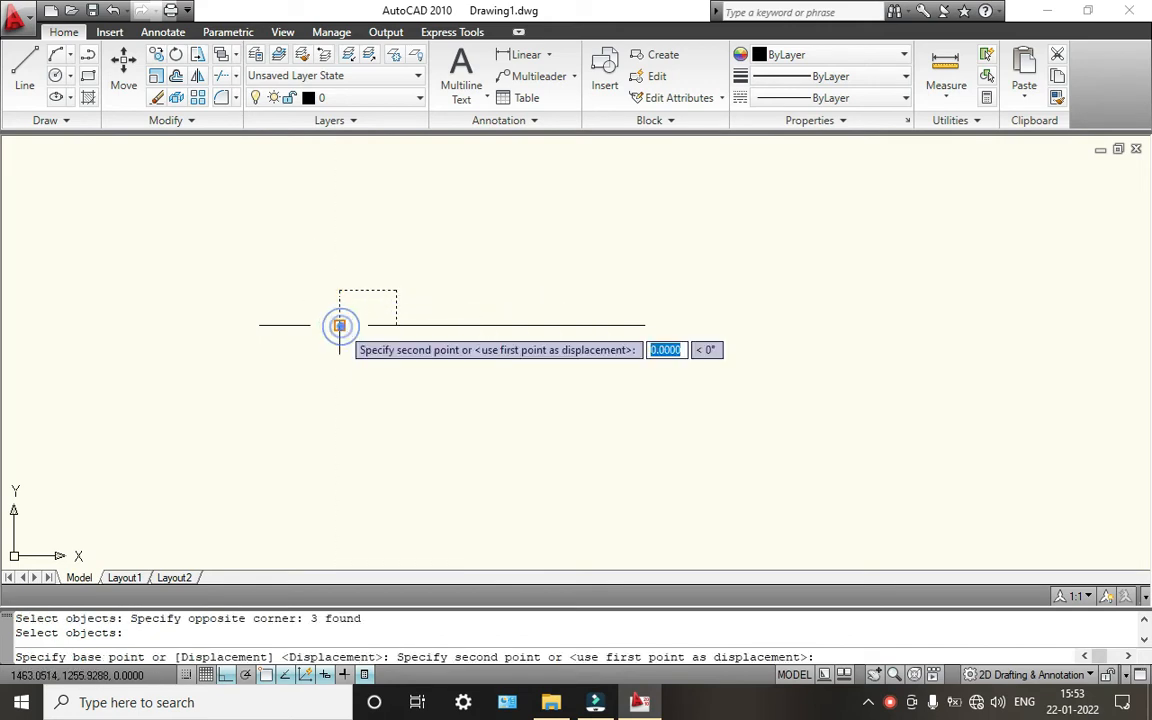
click(396, 324)
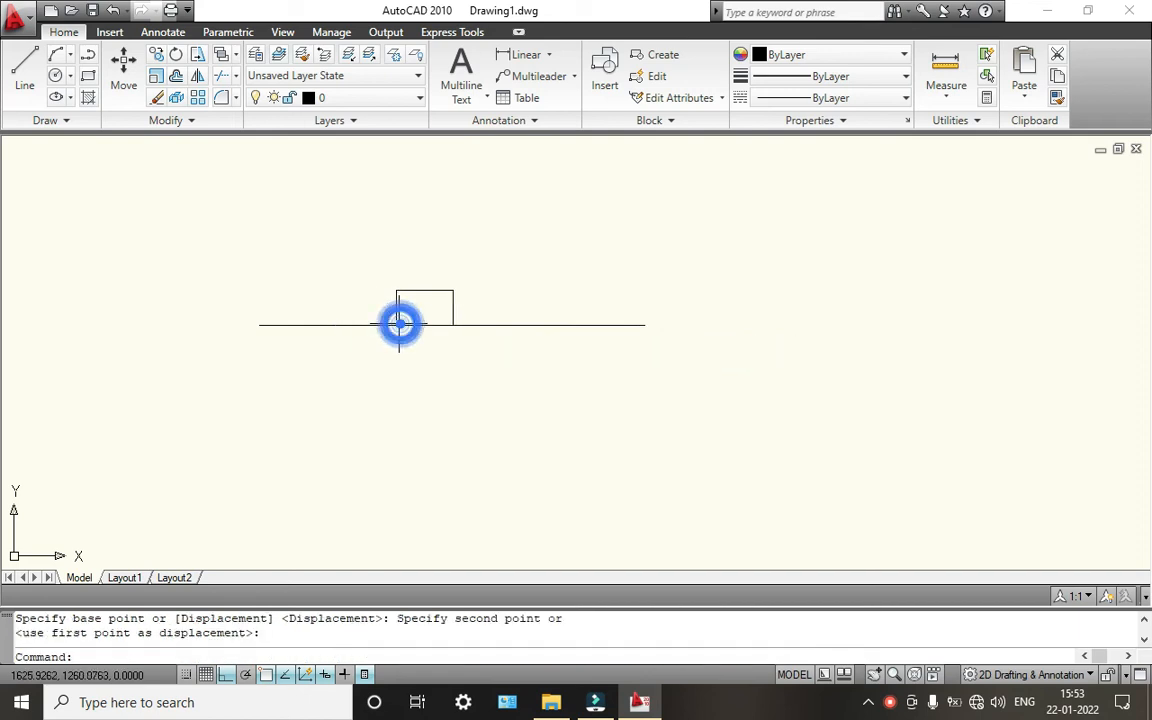
Copy the box directly to its right, using its upper-left corner as base point and its upper-right corner as destination
click(156, 76)
click(470, 300)
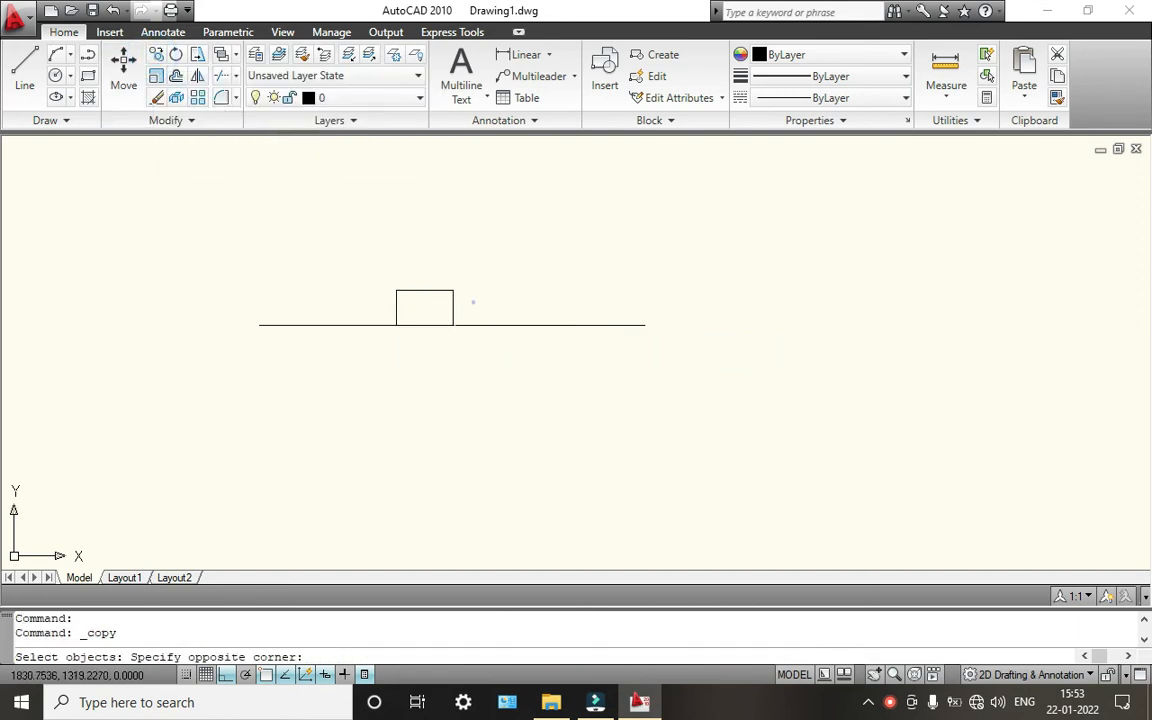
click(360, 263)
key(Return)
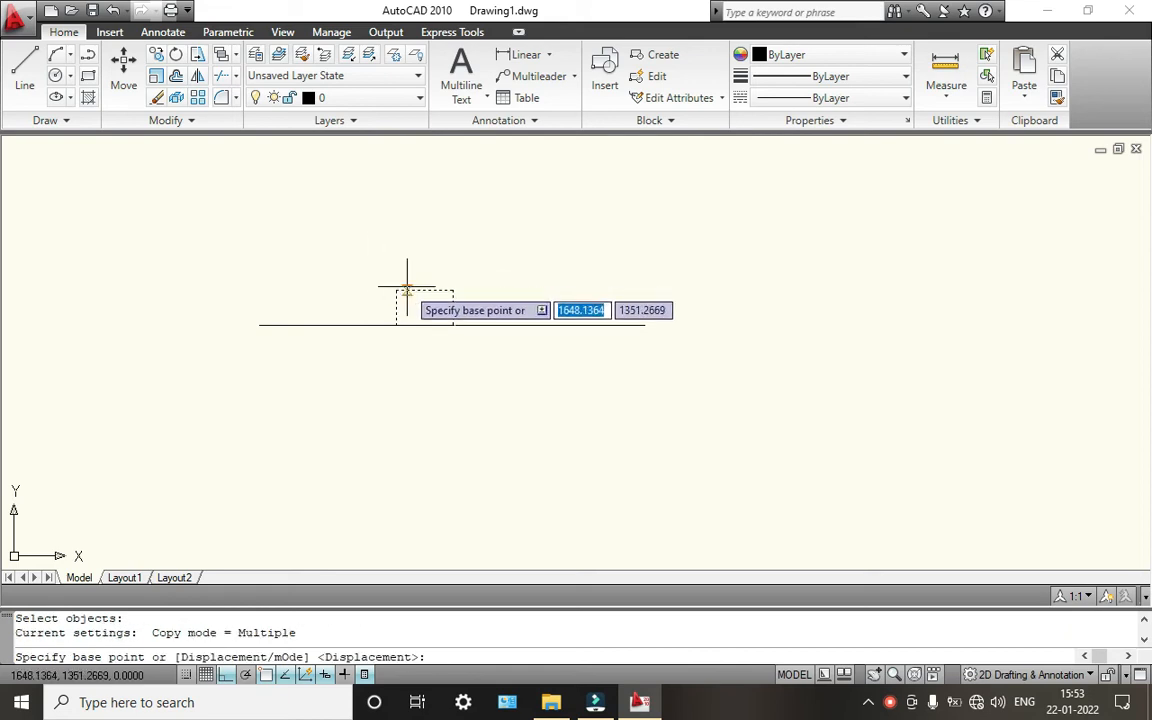
click(395, 289)
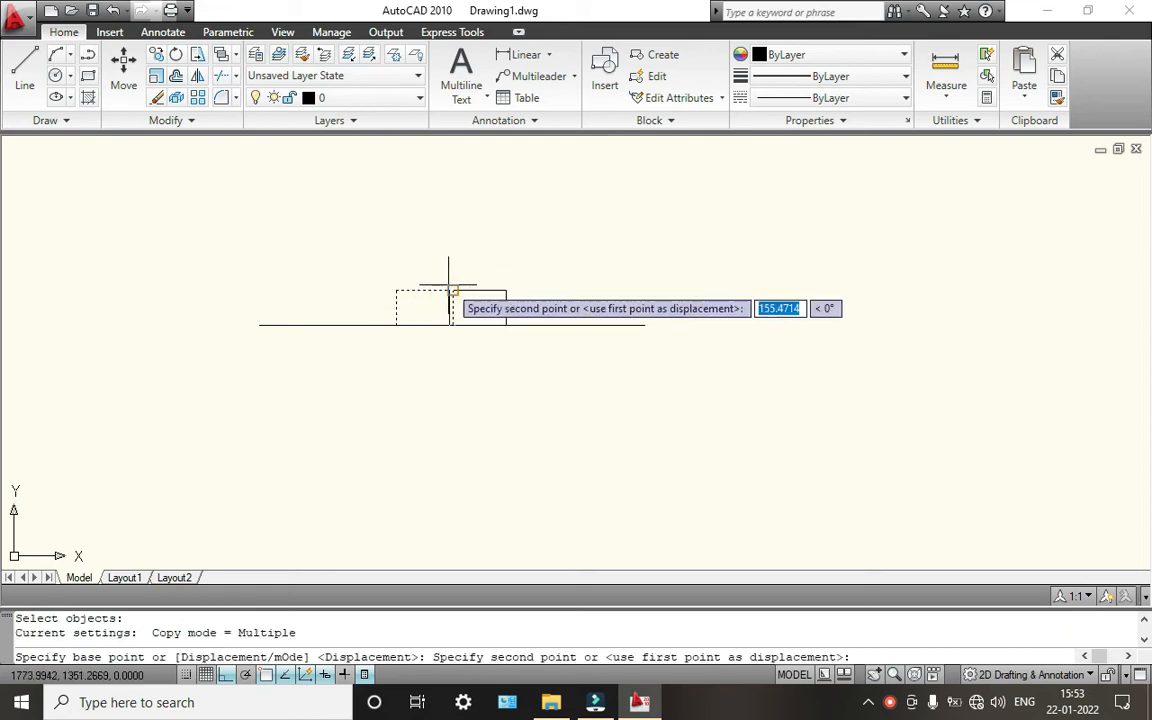
click(453, 289)
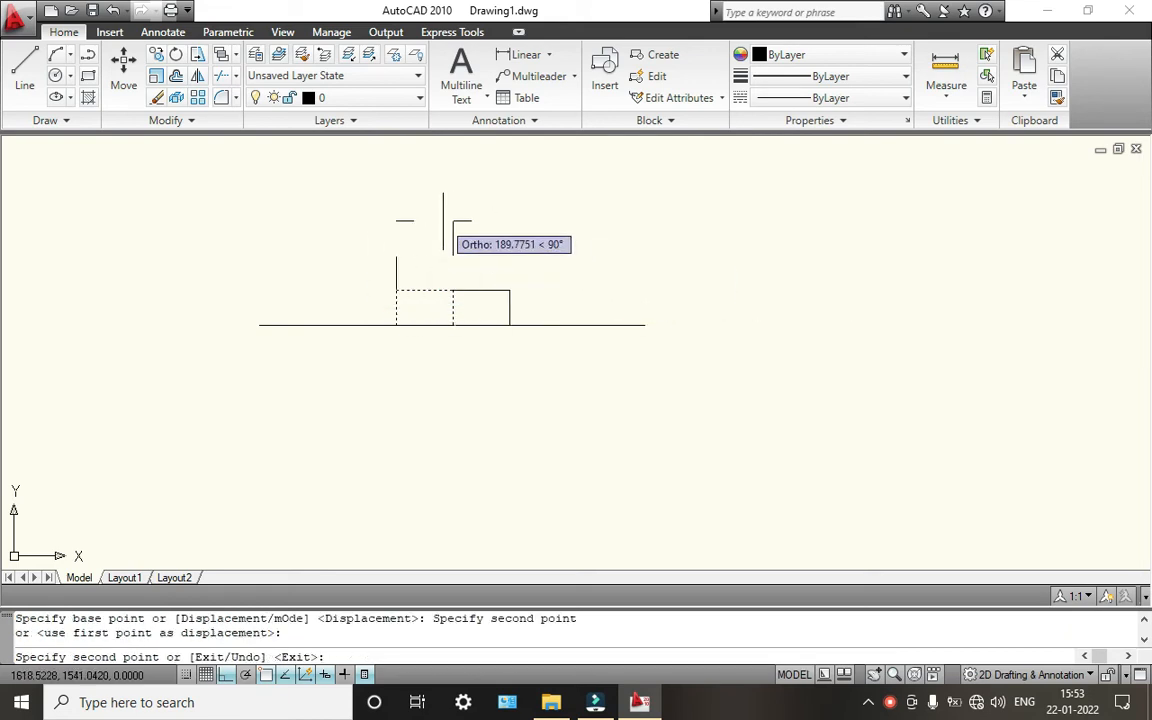
key(Escape)
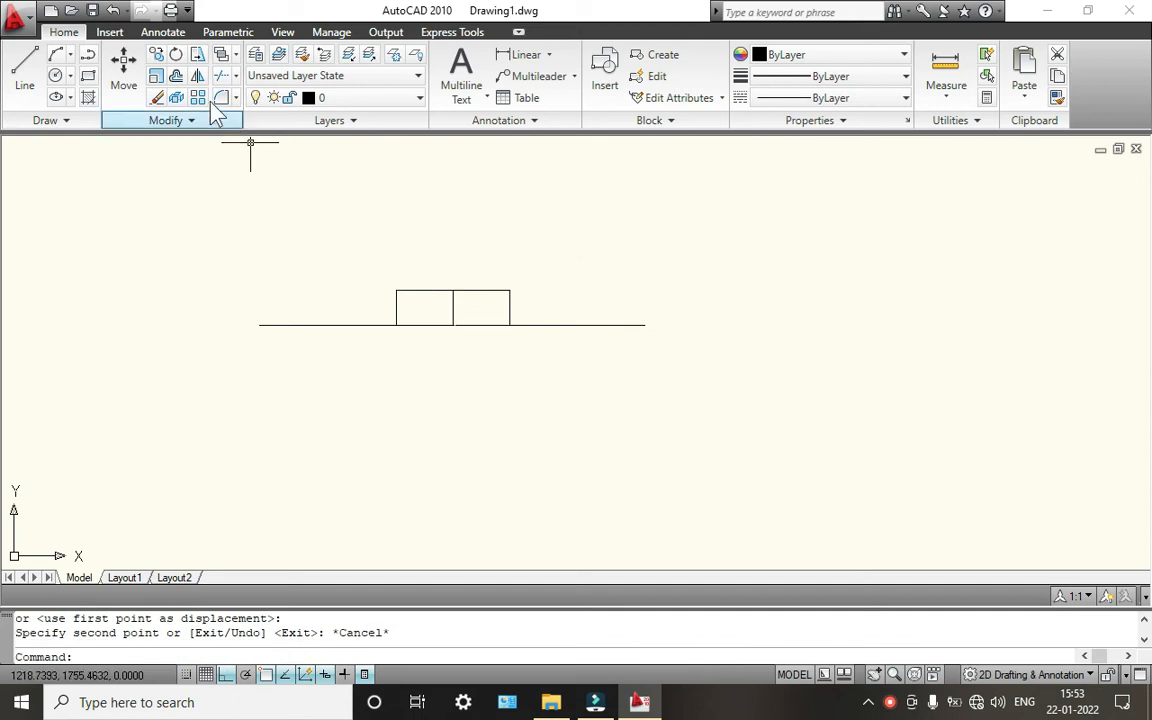
Apply Stretch to the copied box's top edge, shifting it horizontally to the right from its right endpoint
click(199, 57)
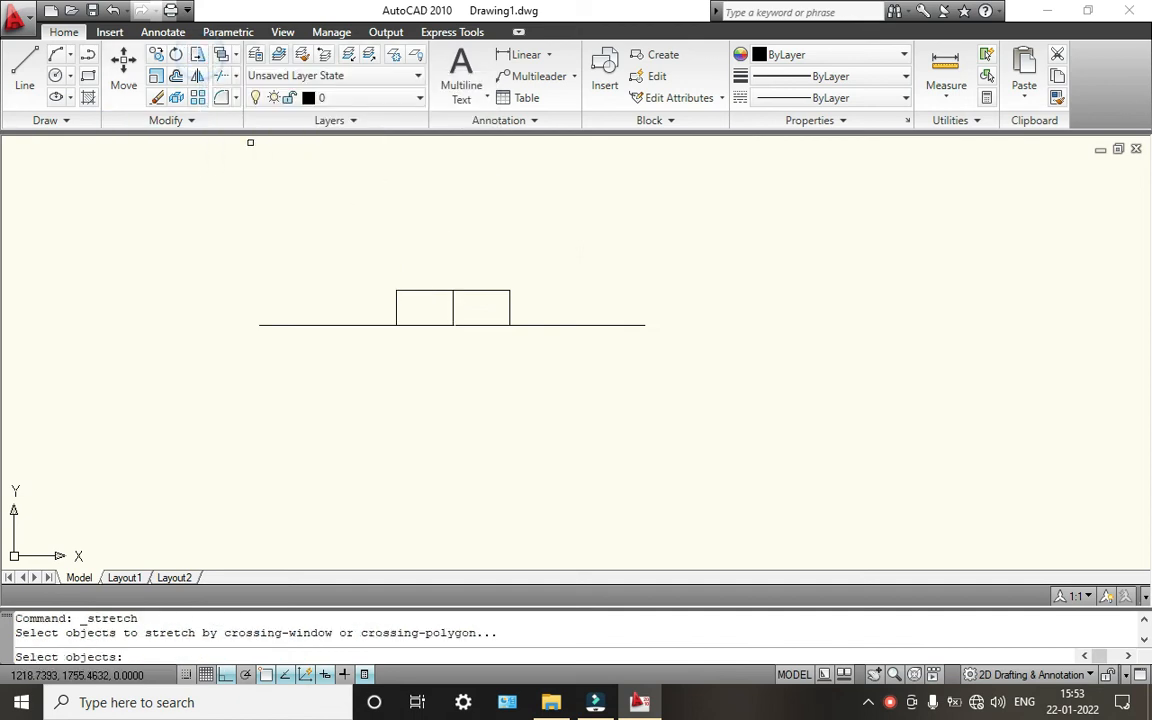
click(478, 291)
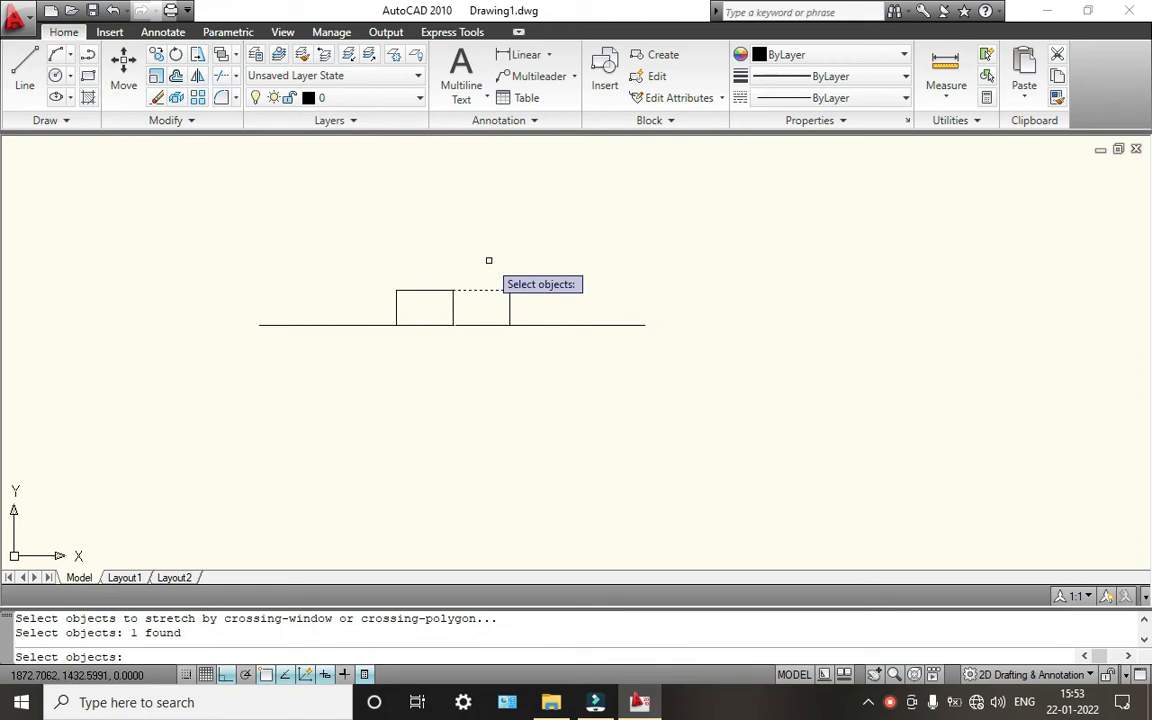
key(Return)
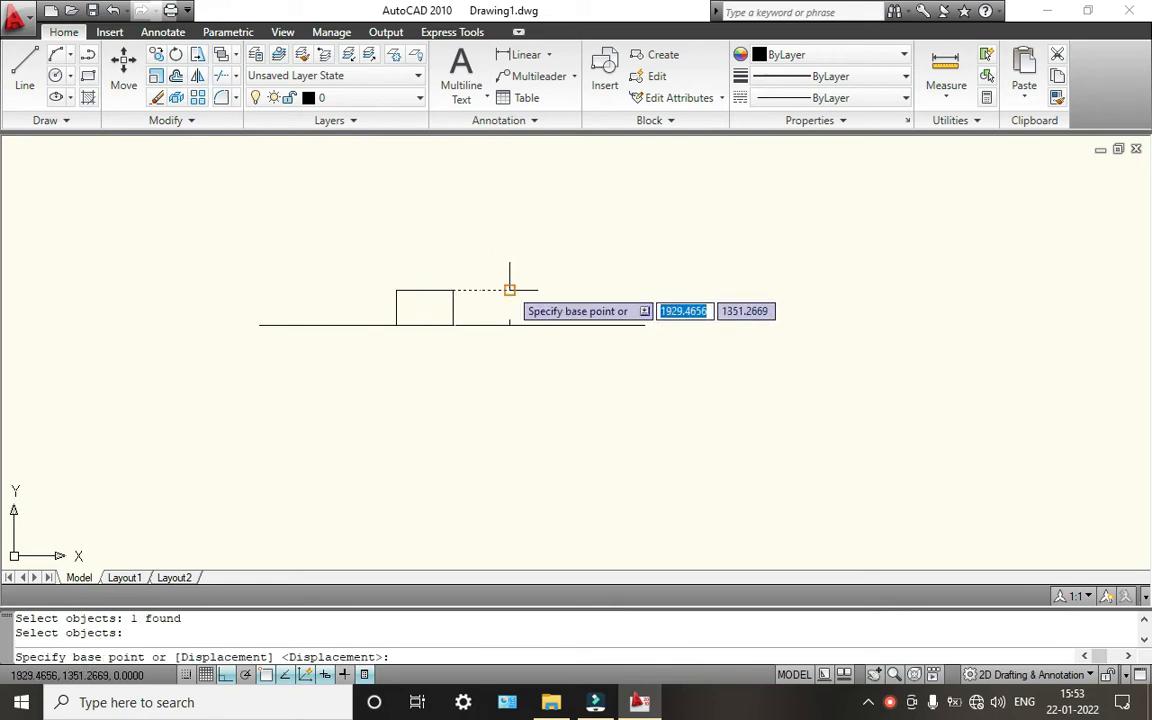
click(510, 290)
click(591, 293)
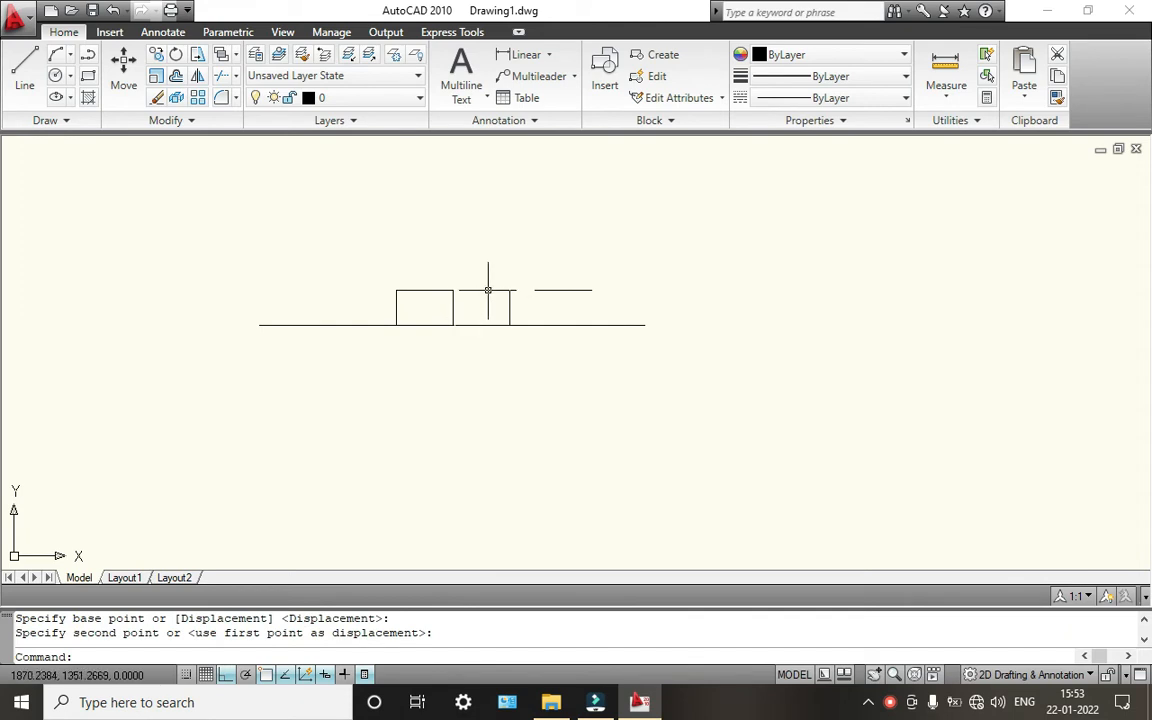
click(174, 77)
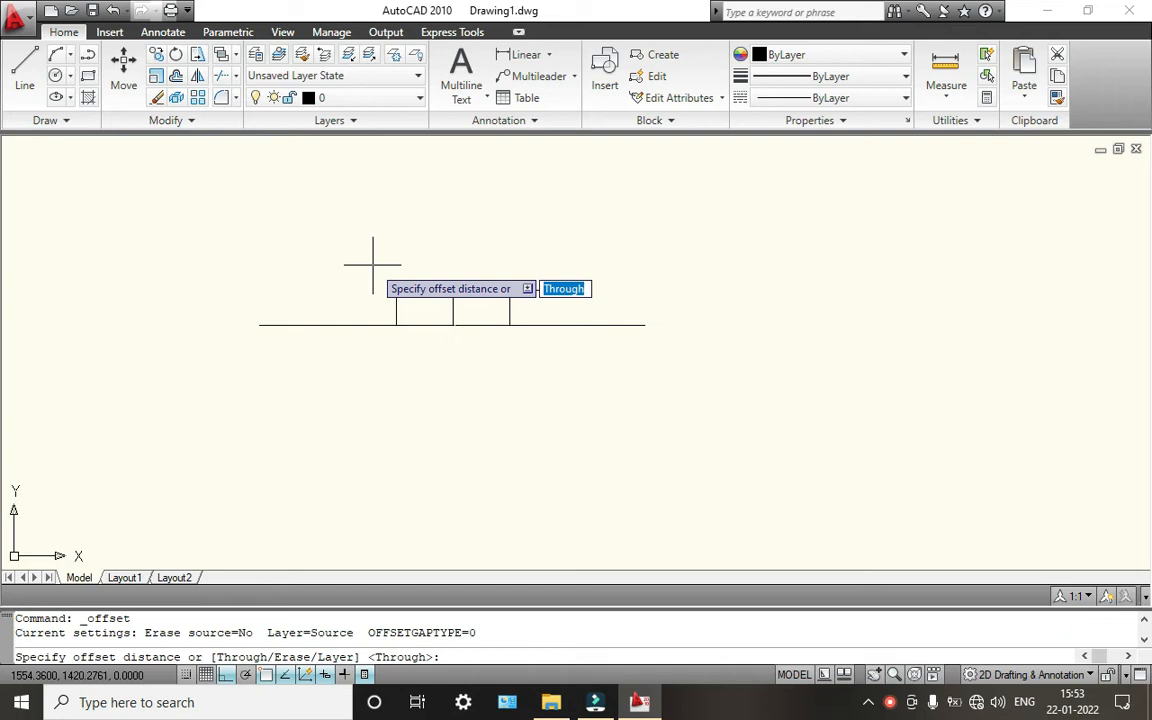
text(0)
key(Return)
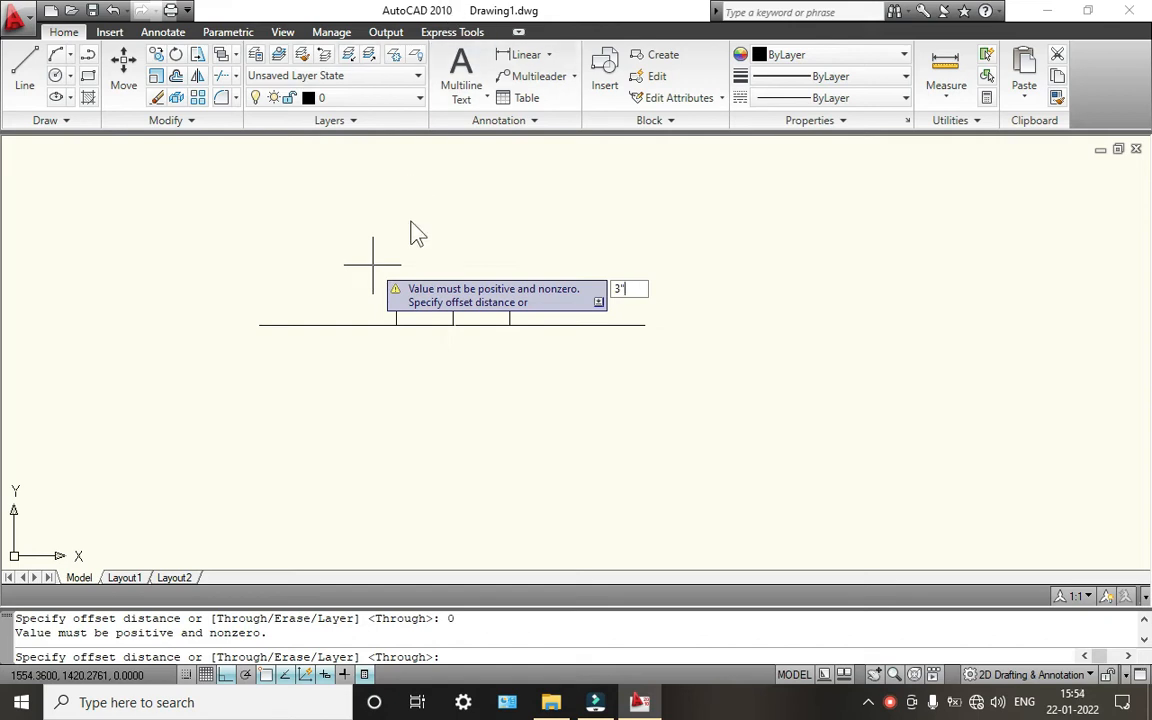
key(Return)
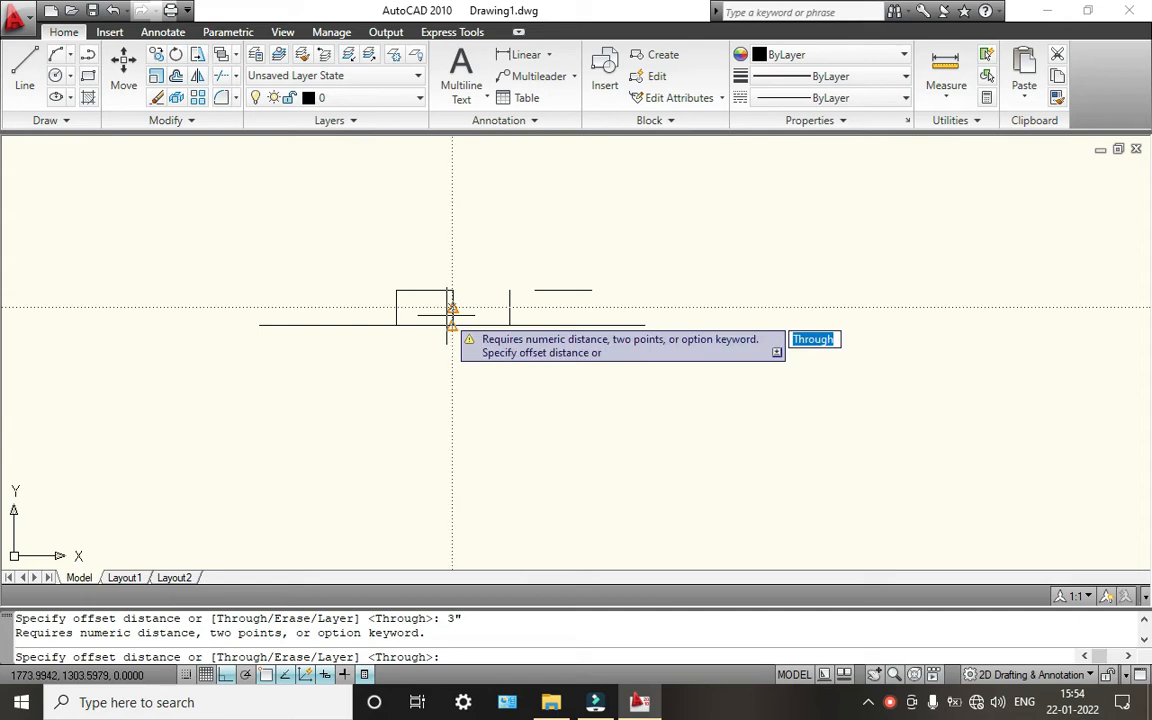
key(Escape)
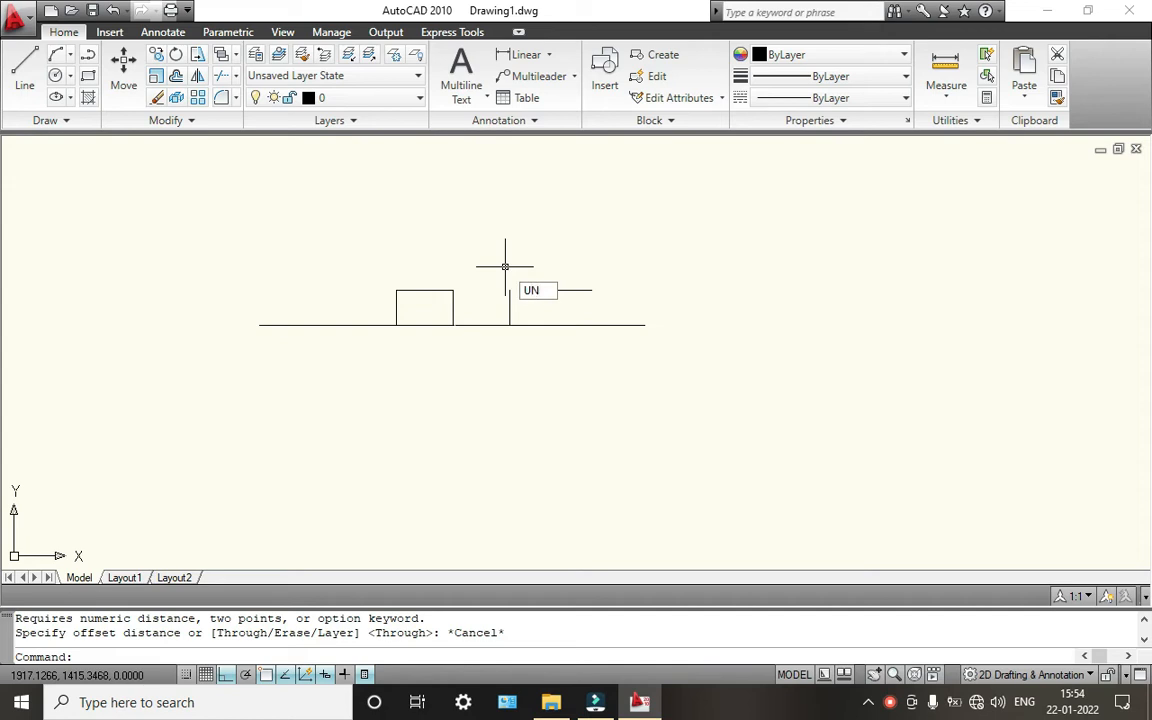
Check the length type and insertion scale in the drawing units settings, then close them
key(Return)
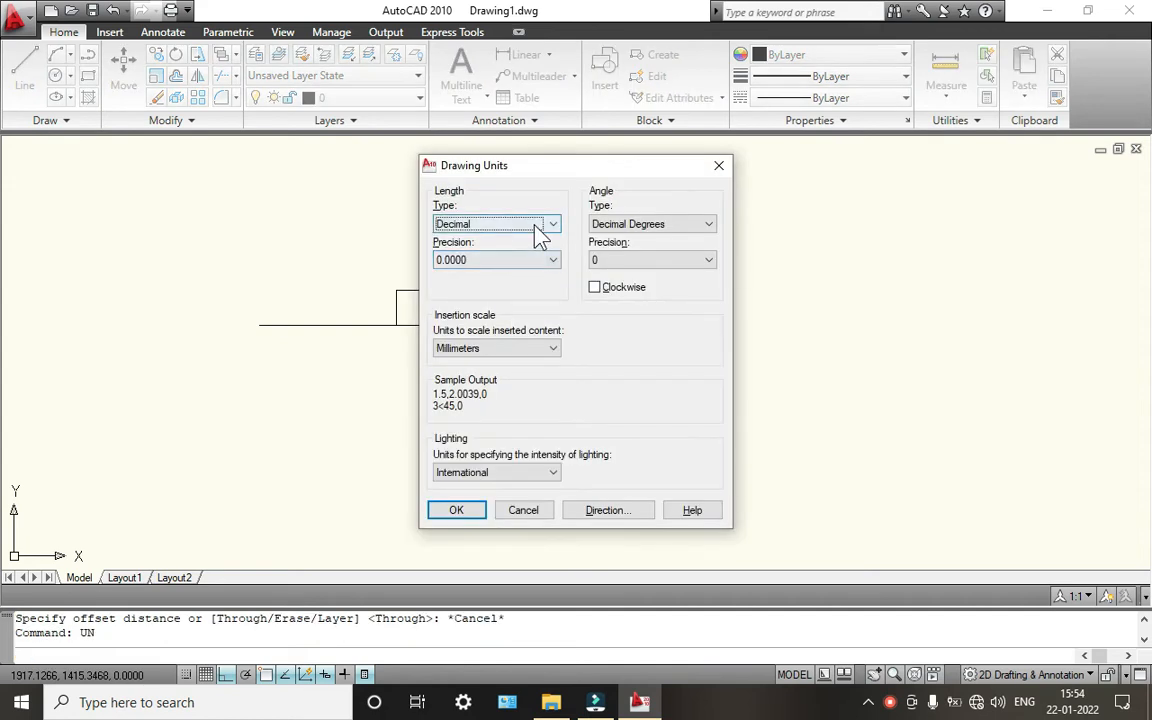
click(478, 507)
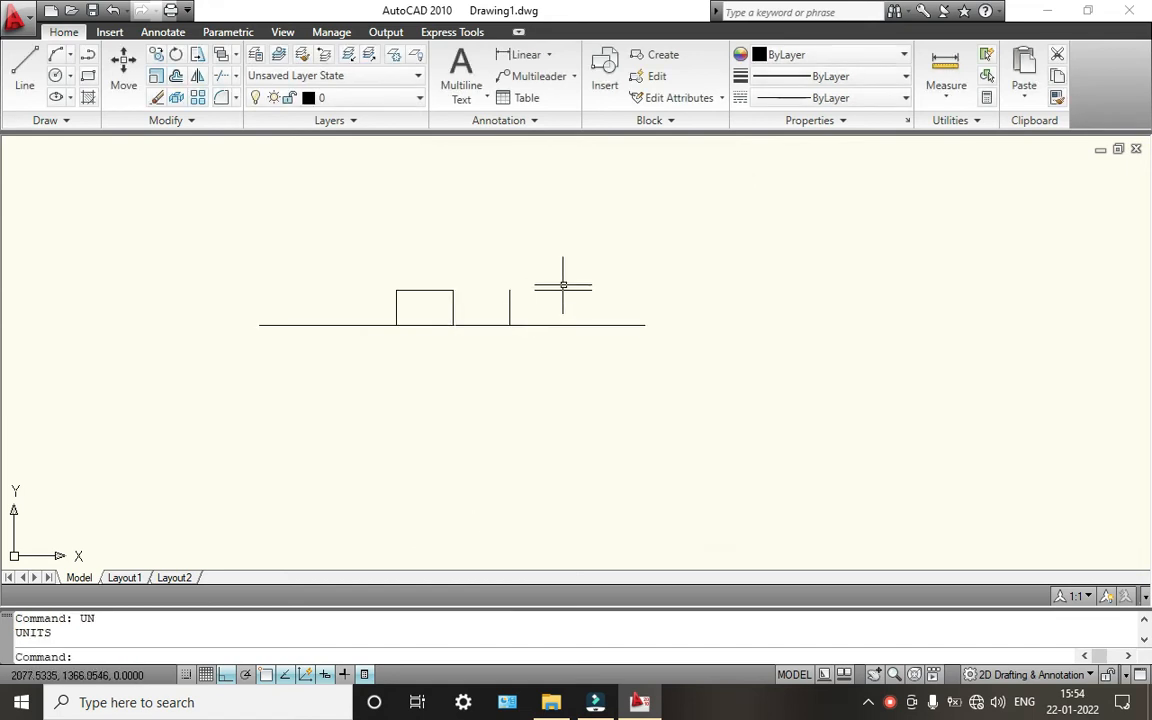
Offset the box's top edge upward and the vertical line beside the box to the right, both by 300
click(156, 75)
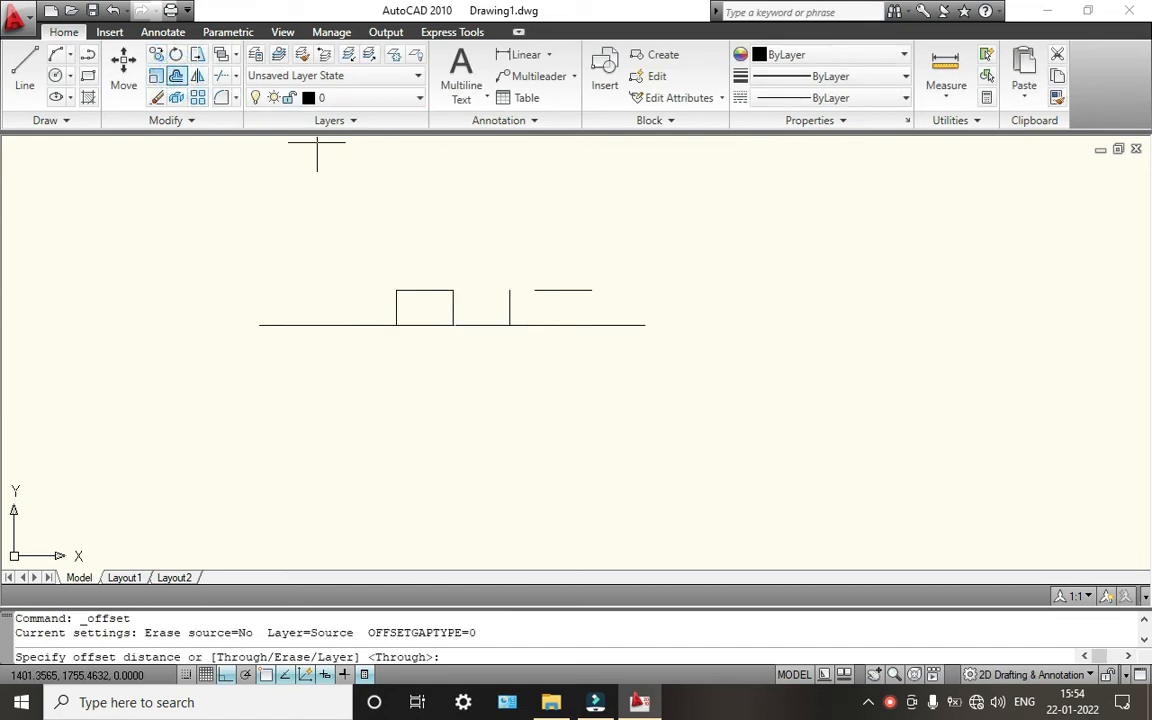
text(3)
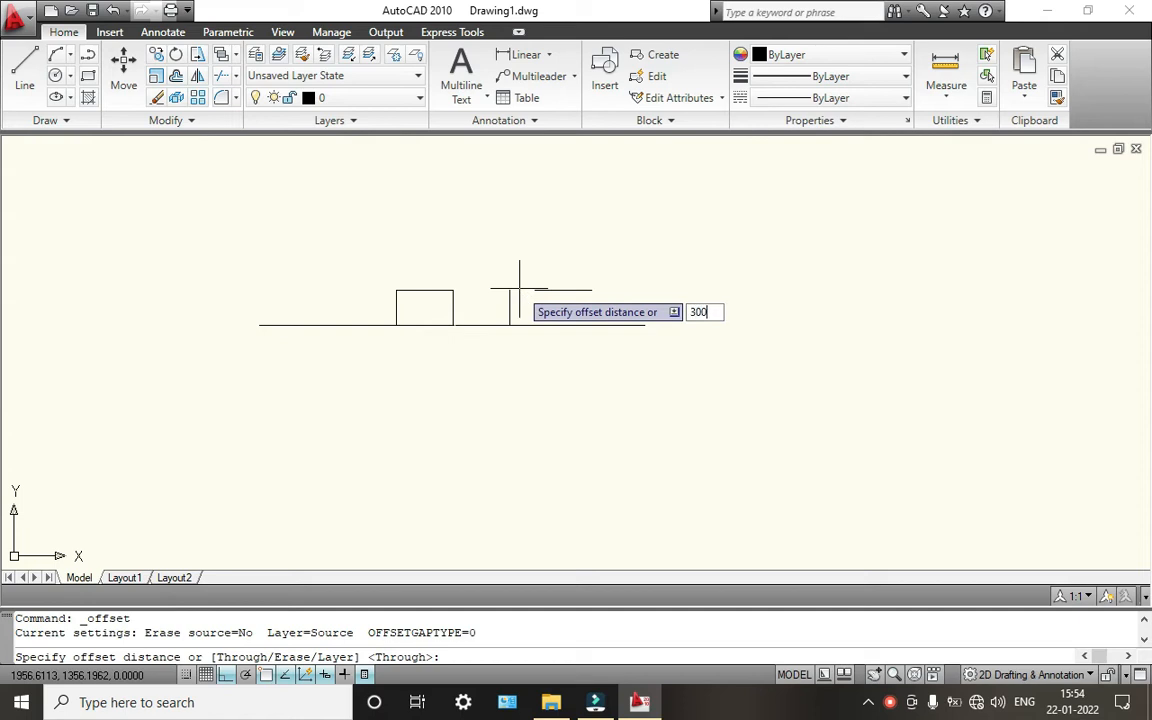
text(00)
key(Return)
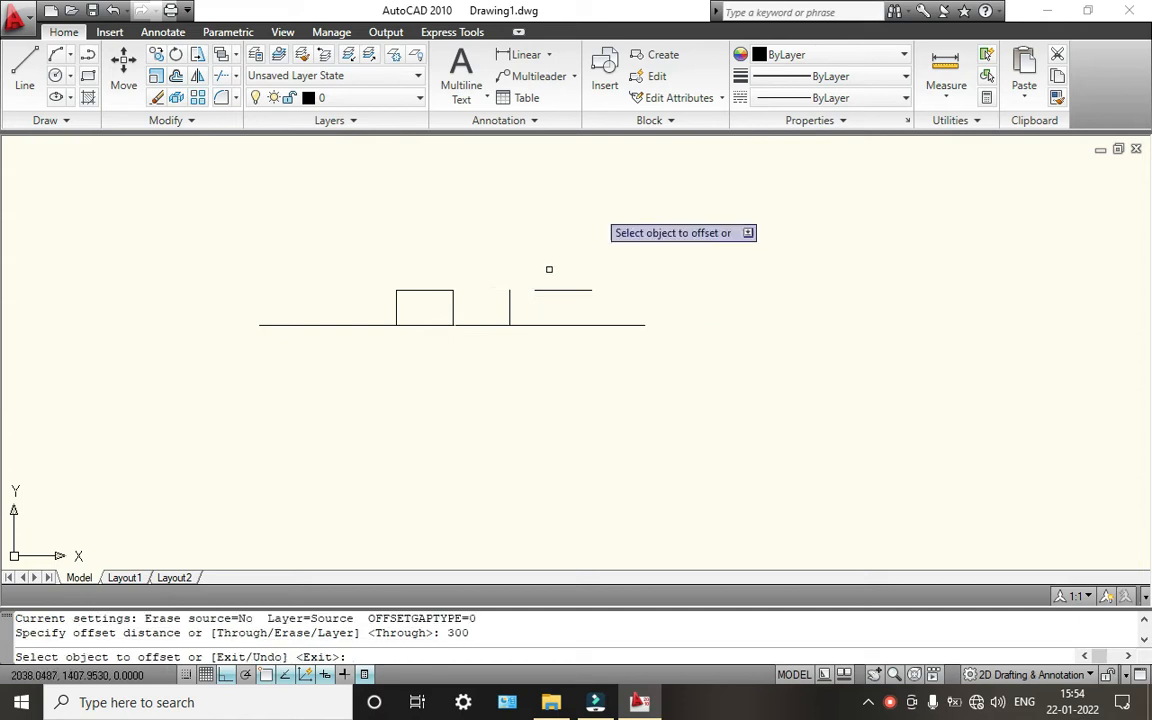
click(418, 291)
click(427, 260)
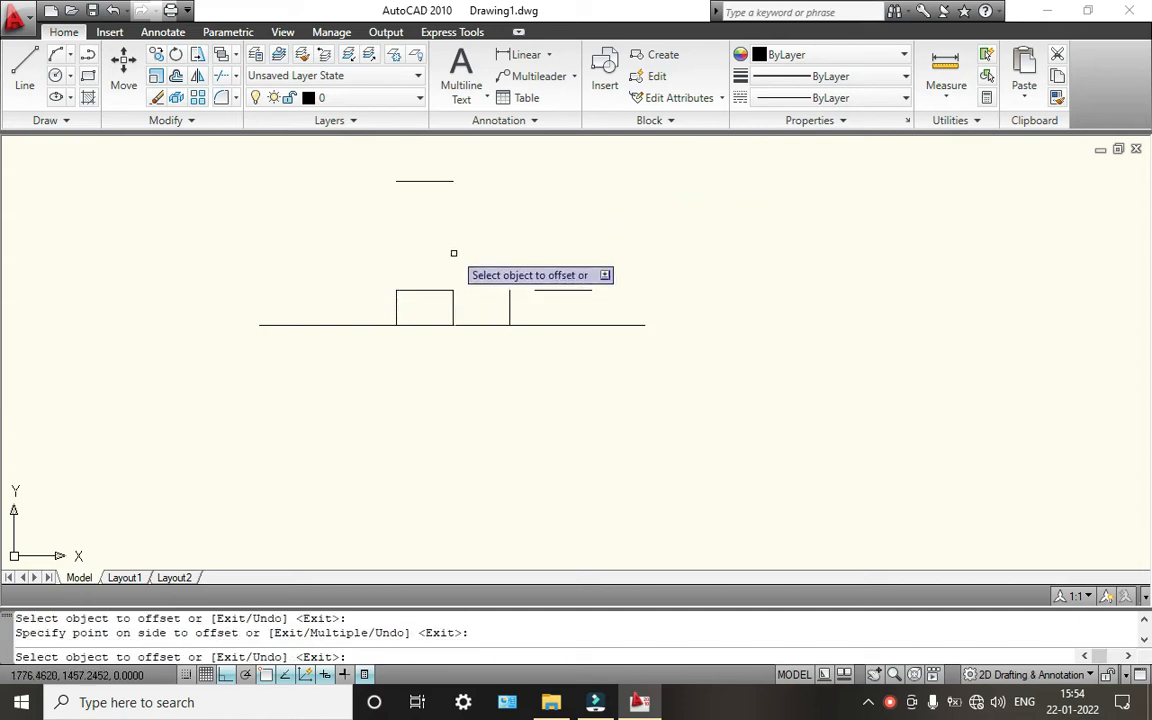
click(510, 306)
click(535, 312)
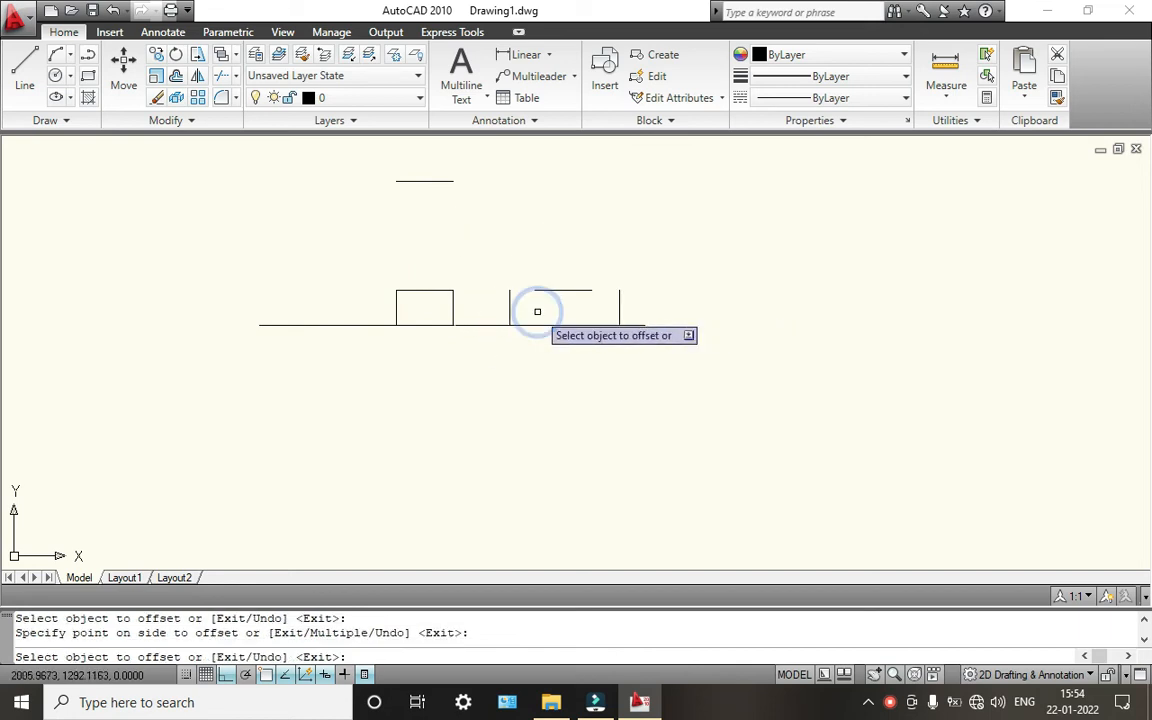
key(Escape)
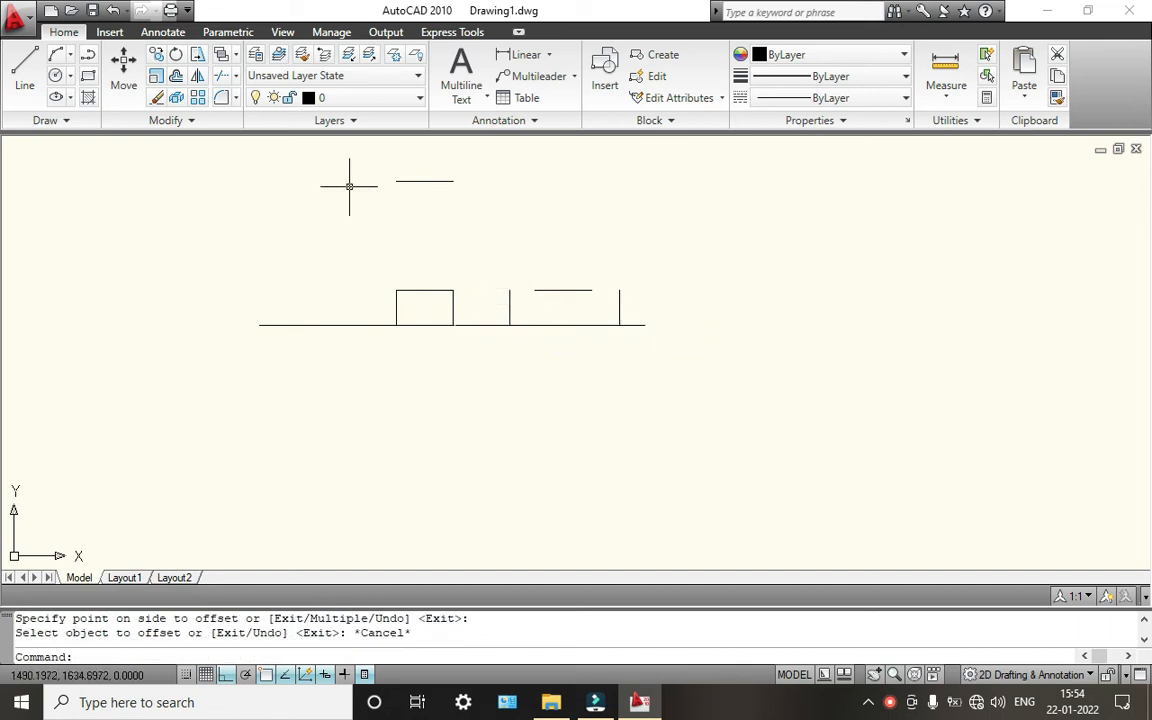
Mirror all lines except the uppermost offset one across the horizontal baseline with Ortho off, keeping the source objects
click(197, 75)
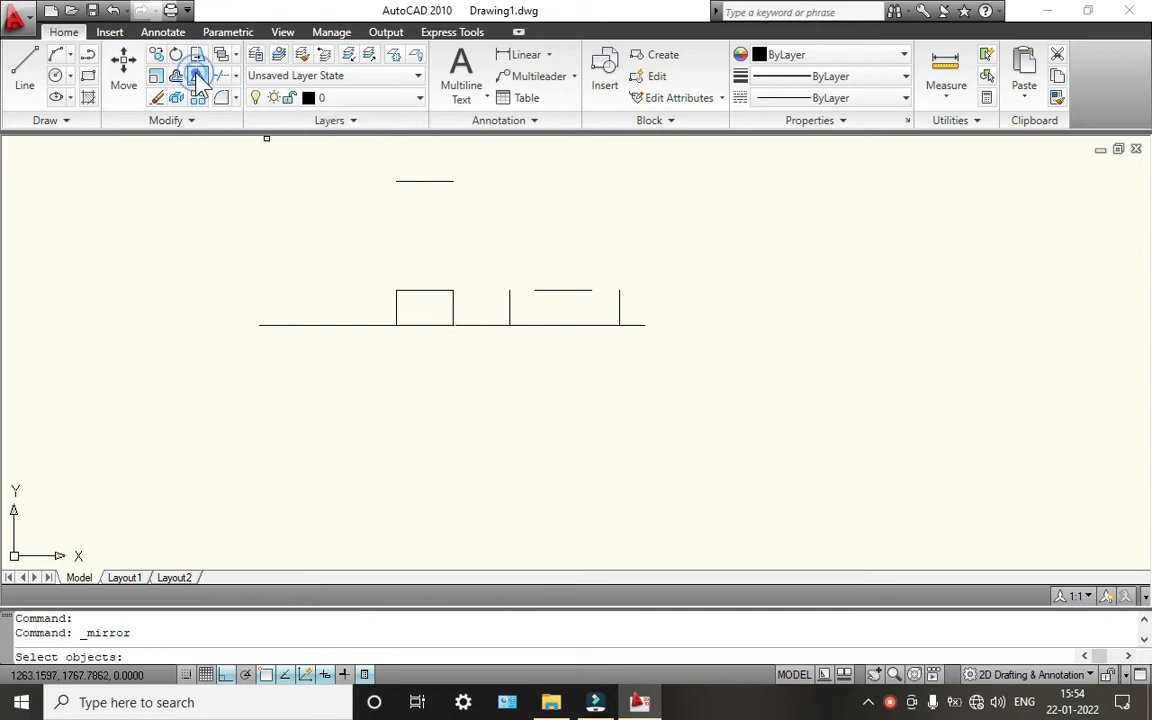
click(722, 352)
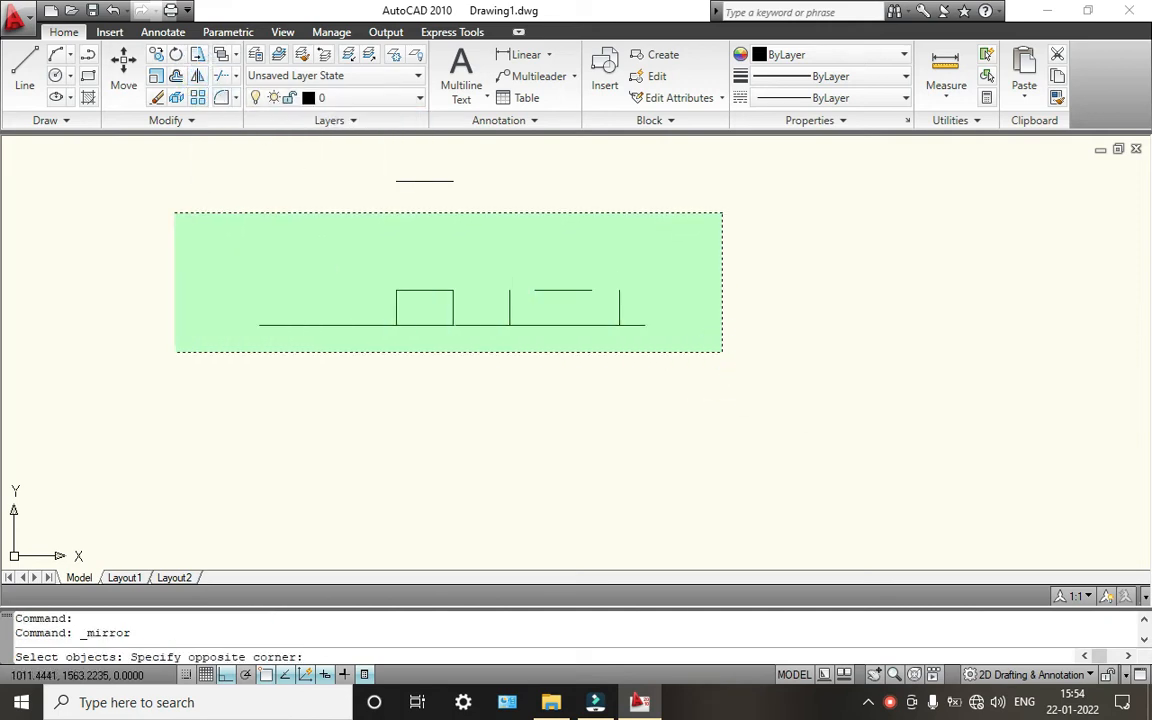
click(169, 212)
key(Return)
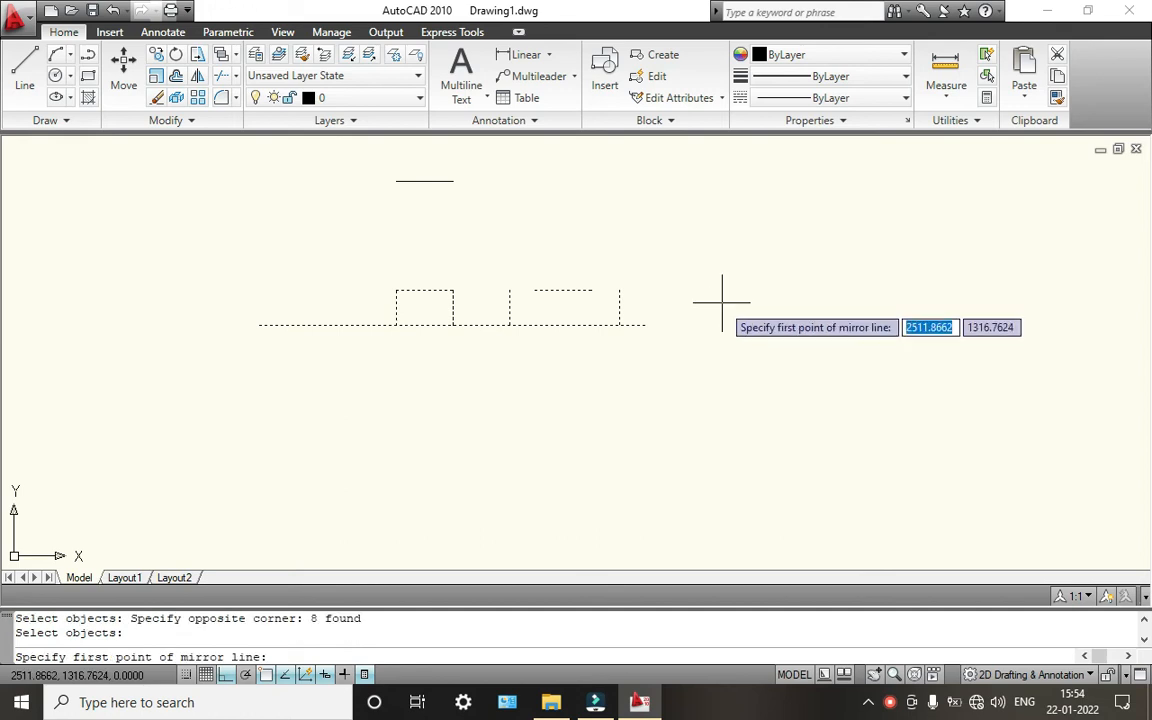
click(645, 324)
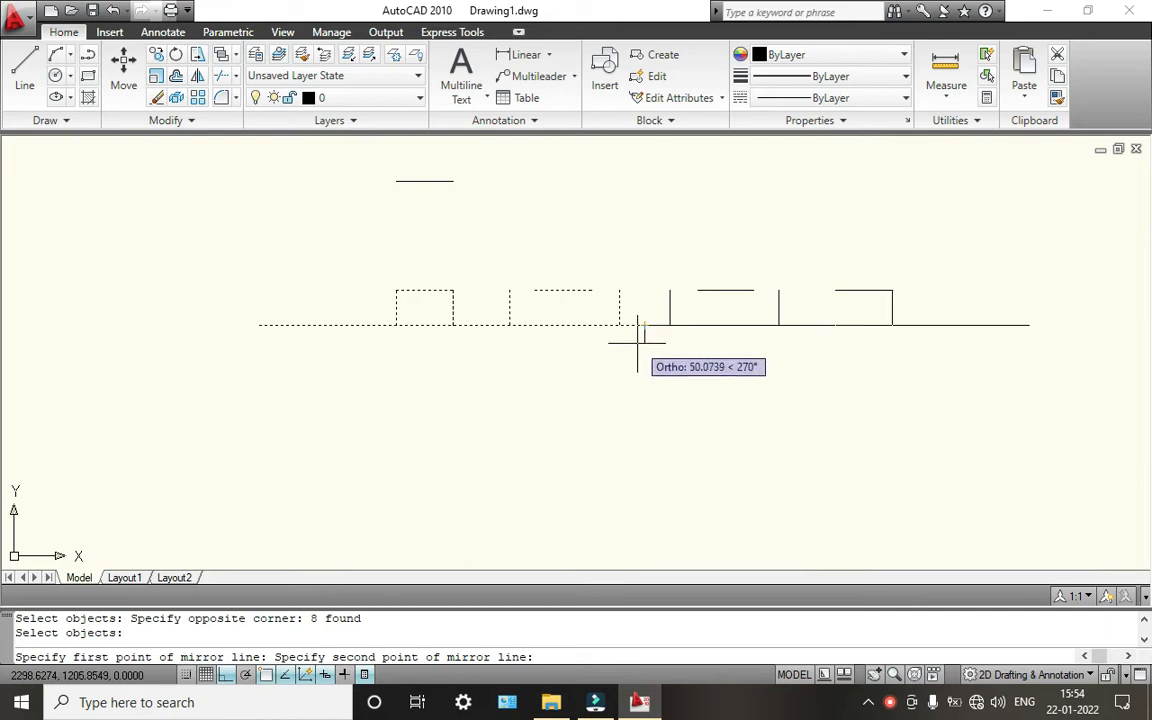
key(F8)
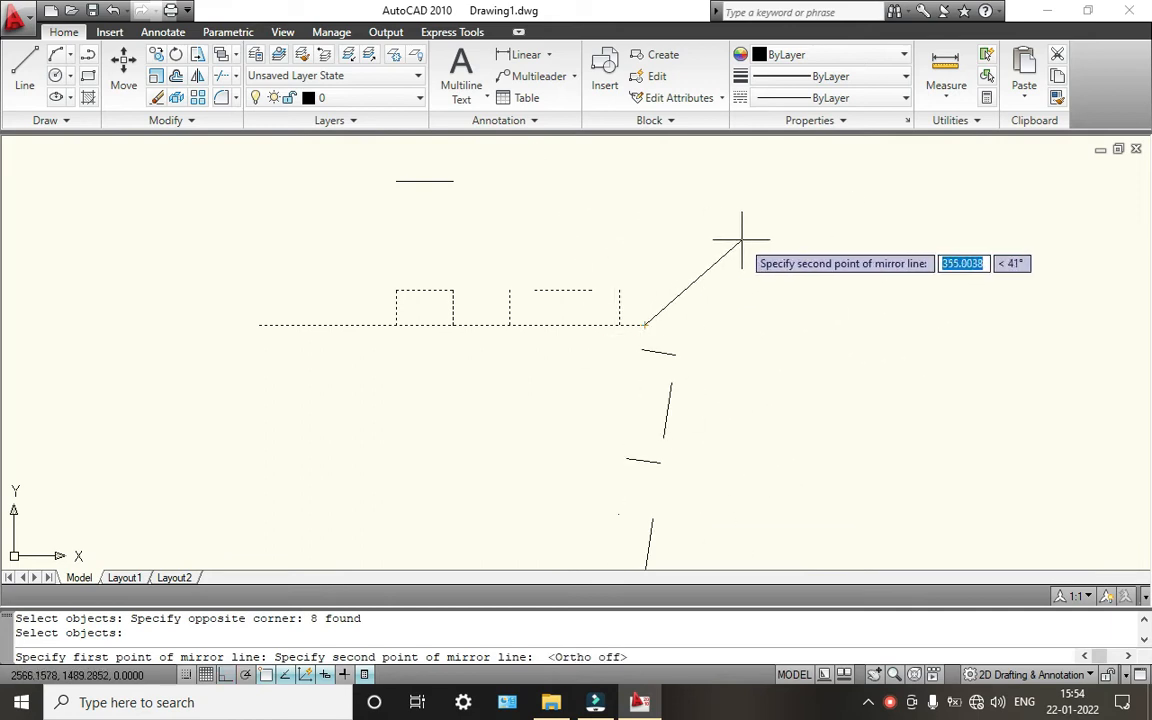
click(784, 325)
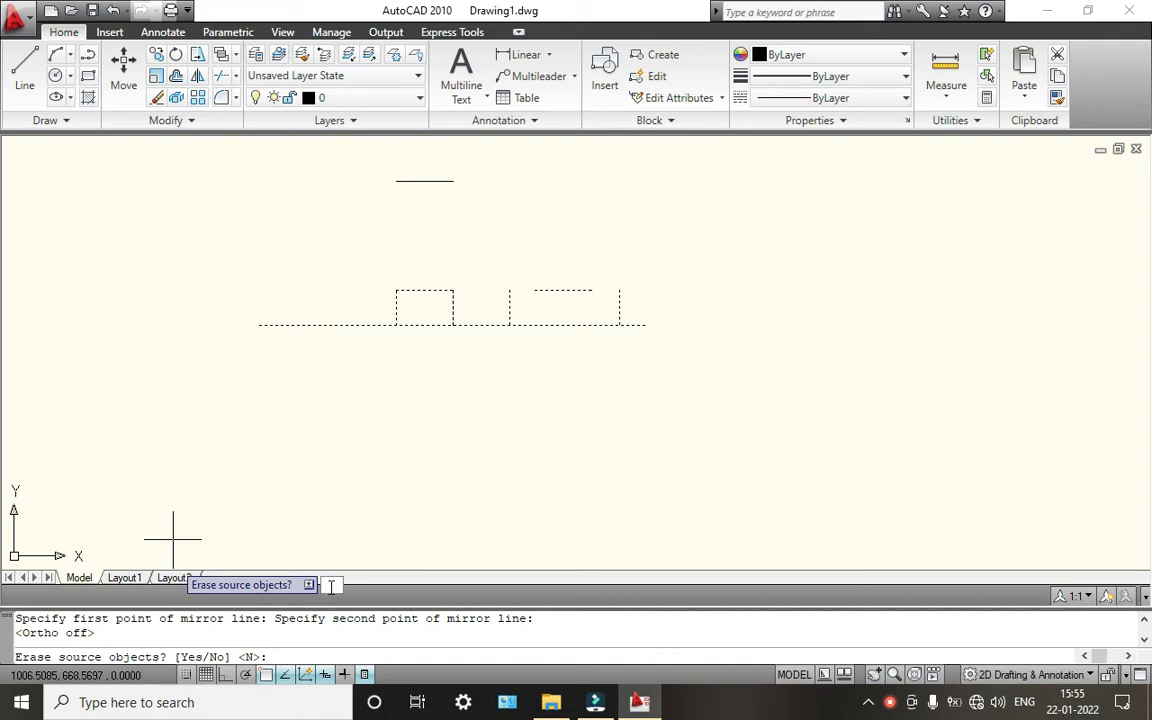
key(Return)
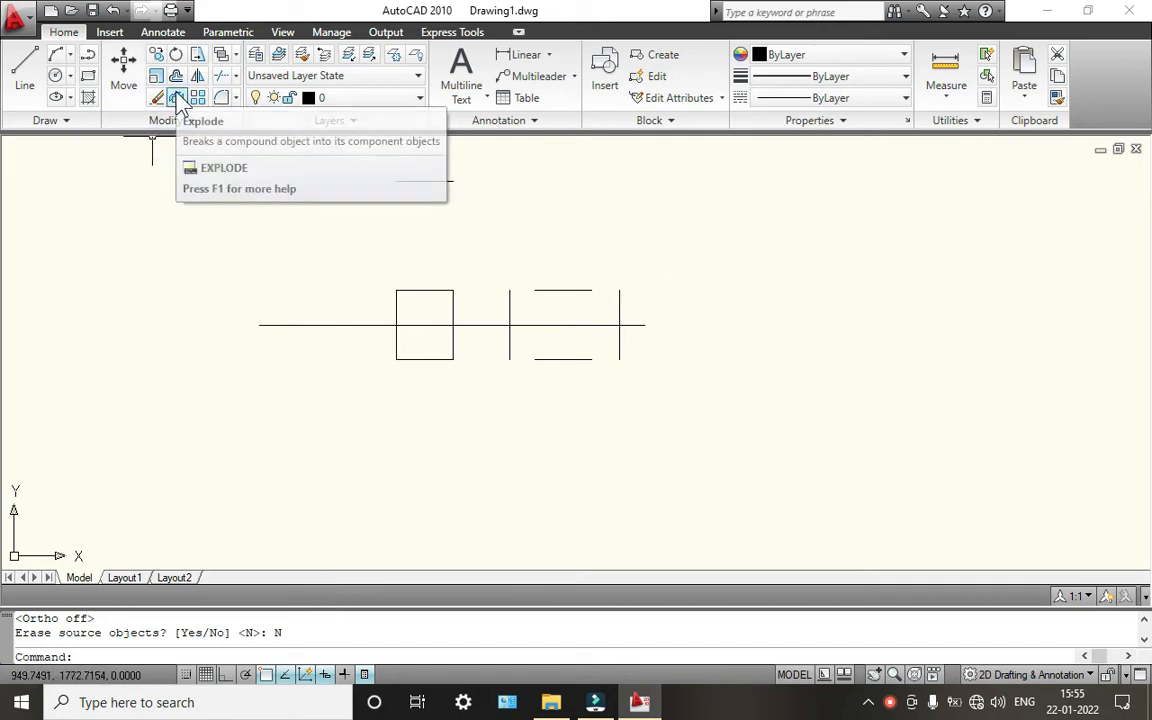
Create a rectangular array of the detached upper horizontal line with 4 rows, 4 columns, row and column offsets of 1, and angle 0
click(204, 102)
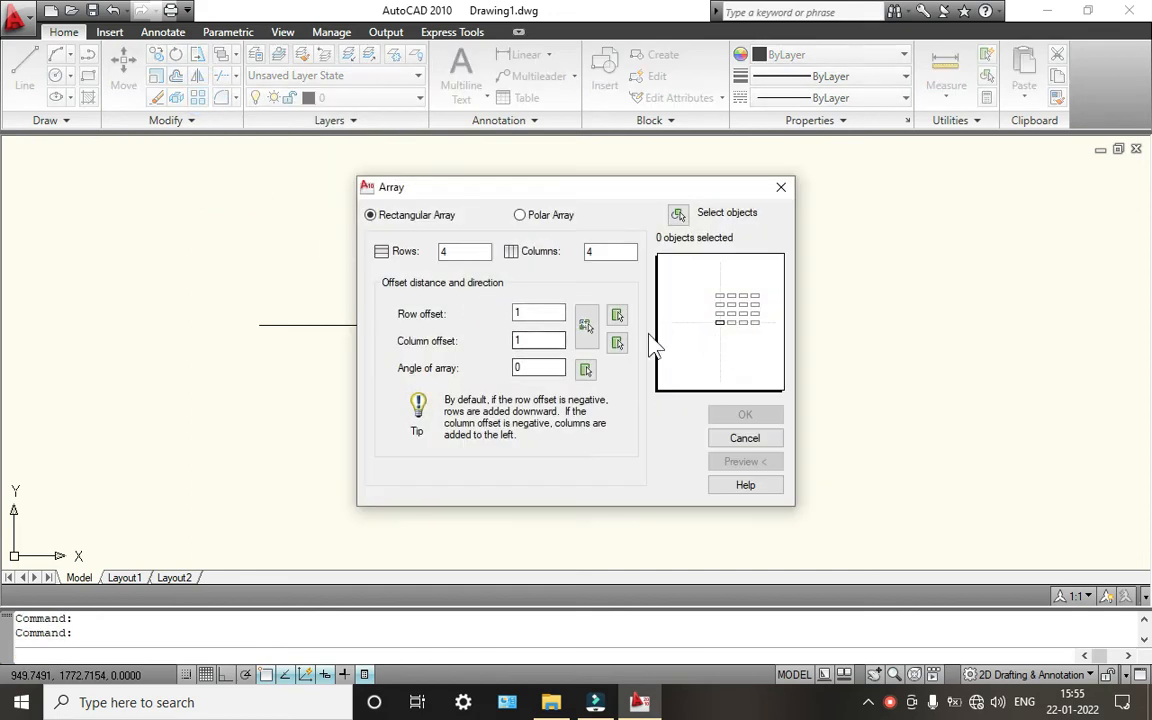
click(588, 325)
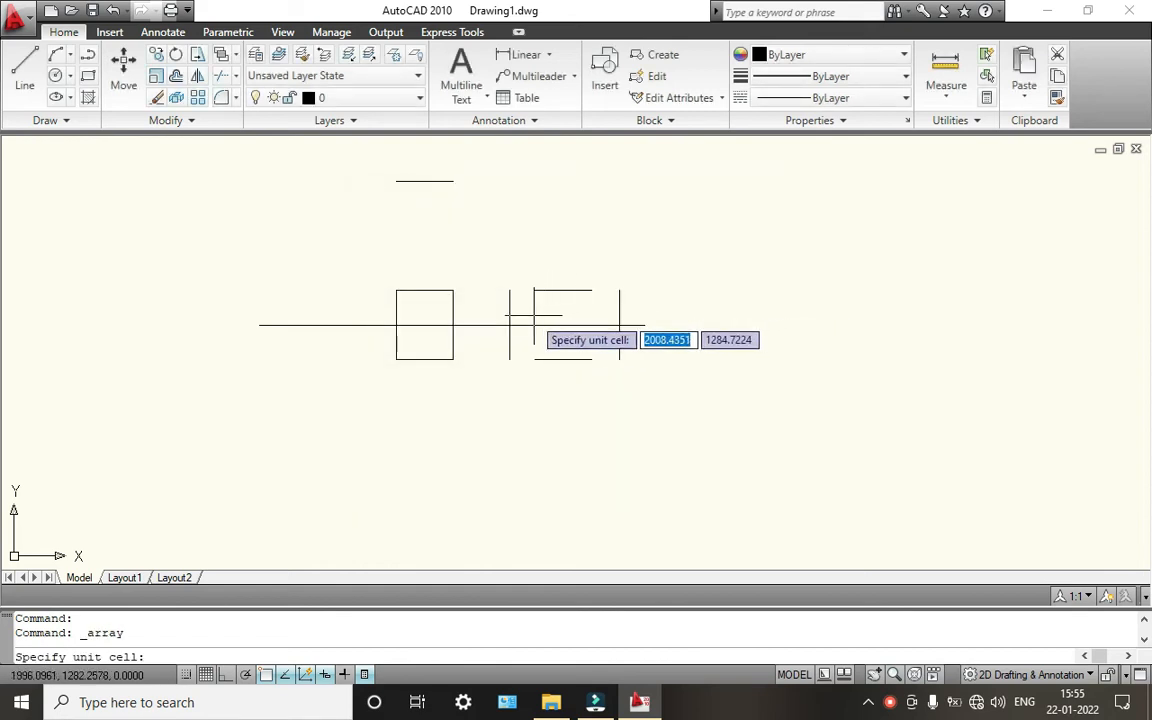
key(Escape)
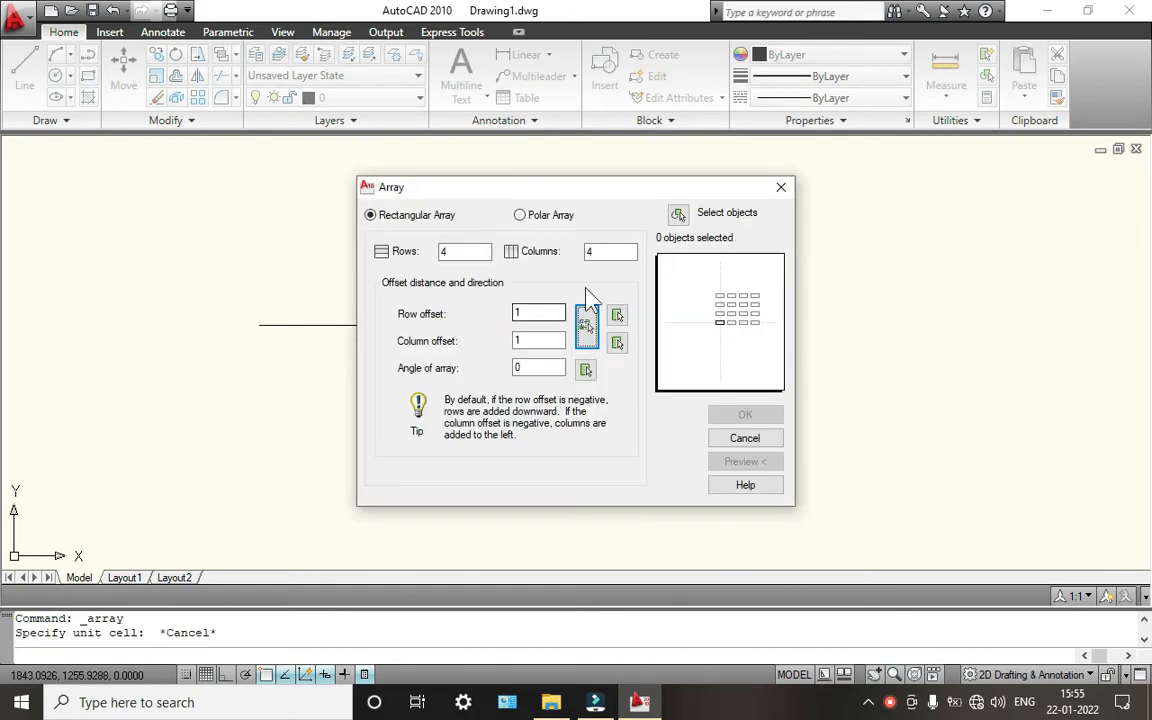
click(678, 215)
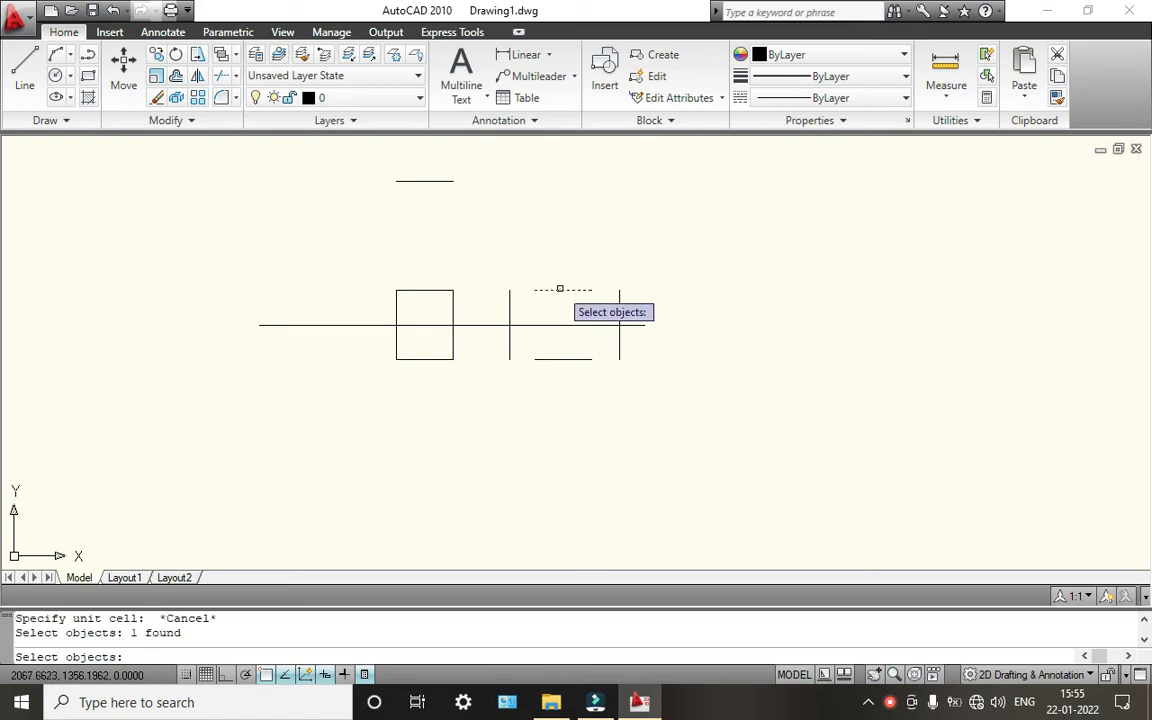
key(Return)
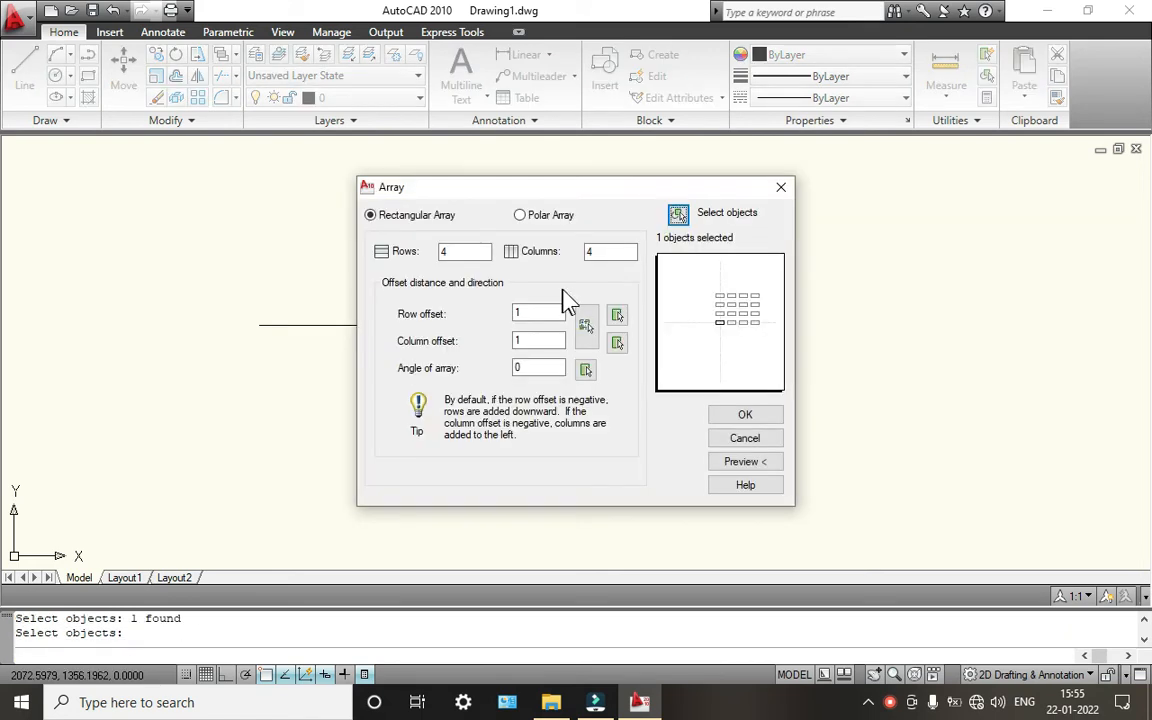
click(726, 418)
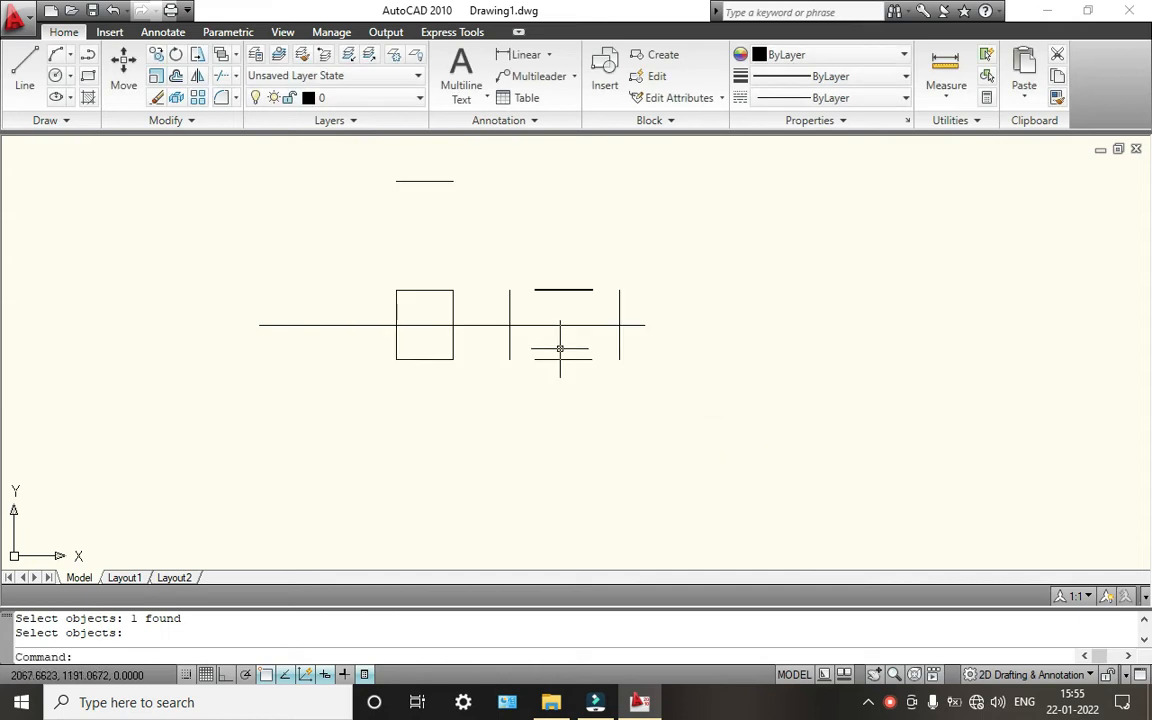
Examine the spacing and overlap of the arrayed horizontal lines up close, then return to the whole drawing
scroll(587, 301, down, 4)
scroll(589, 301, up, 5)
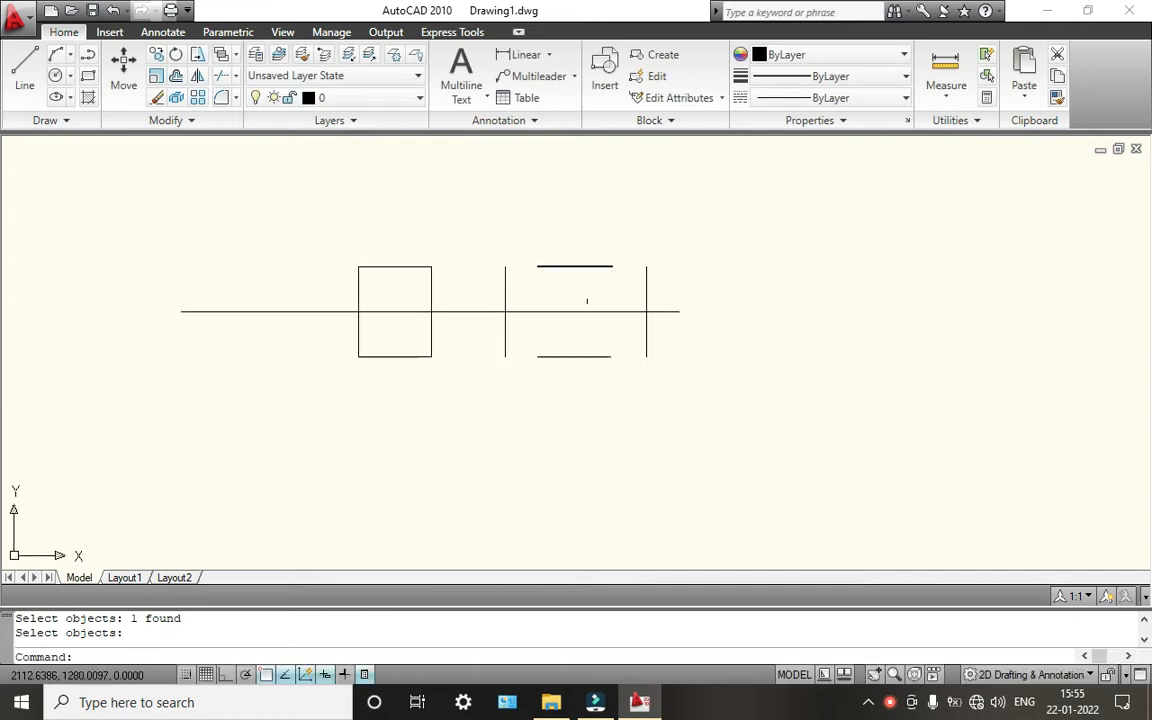
middle_drag(589, 301, 513, 335)
scroll(509, 288, up, 5)
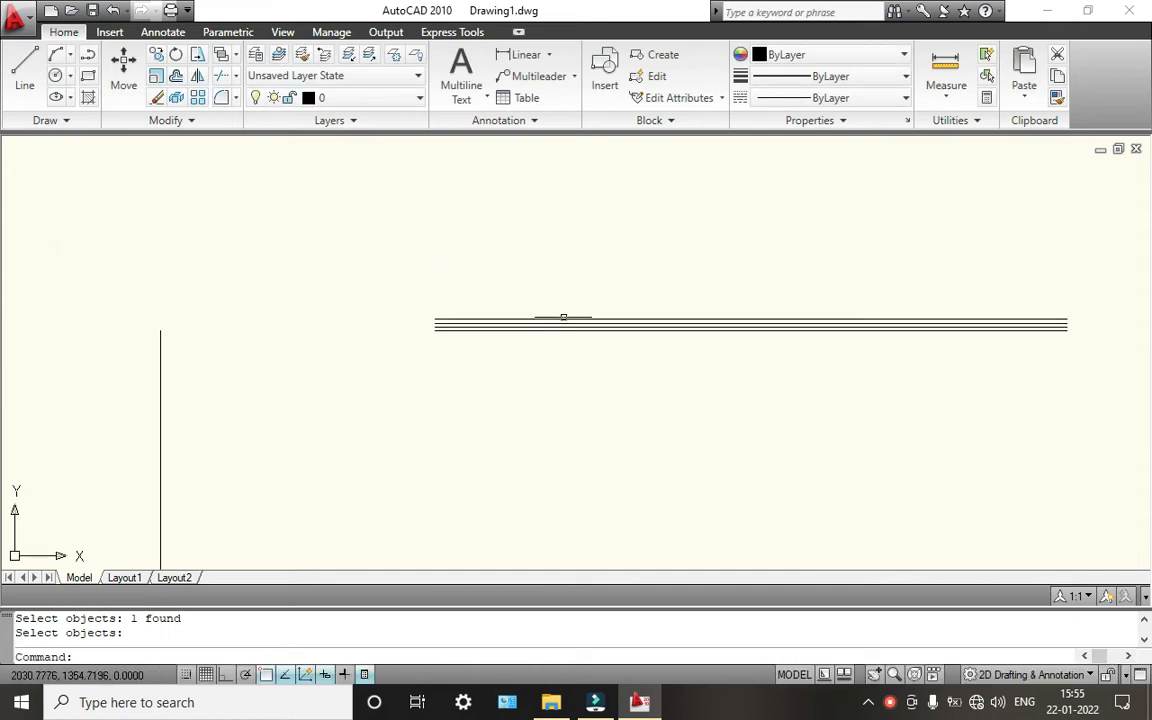
scroll(563, 317, up, 3)
scroll(568, 321, down, 2)
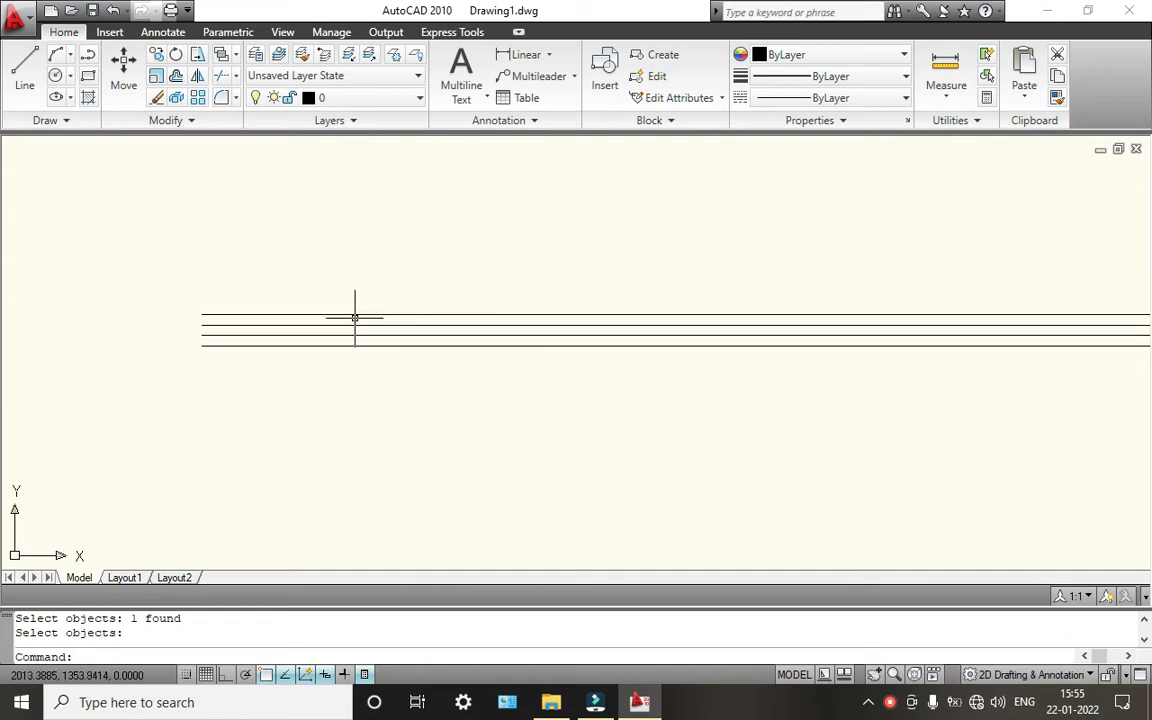
scroll(290, 337, up, 2)
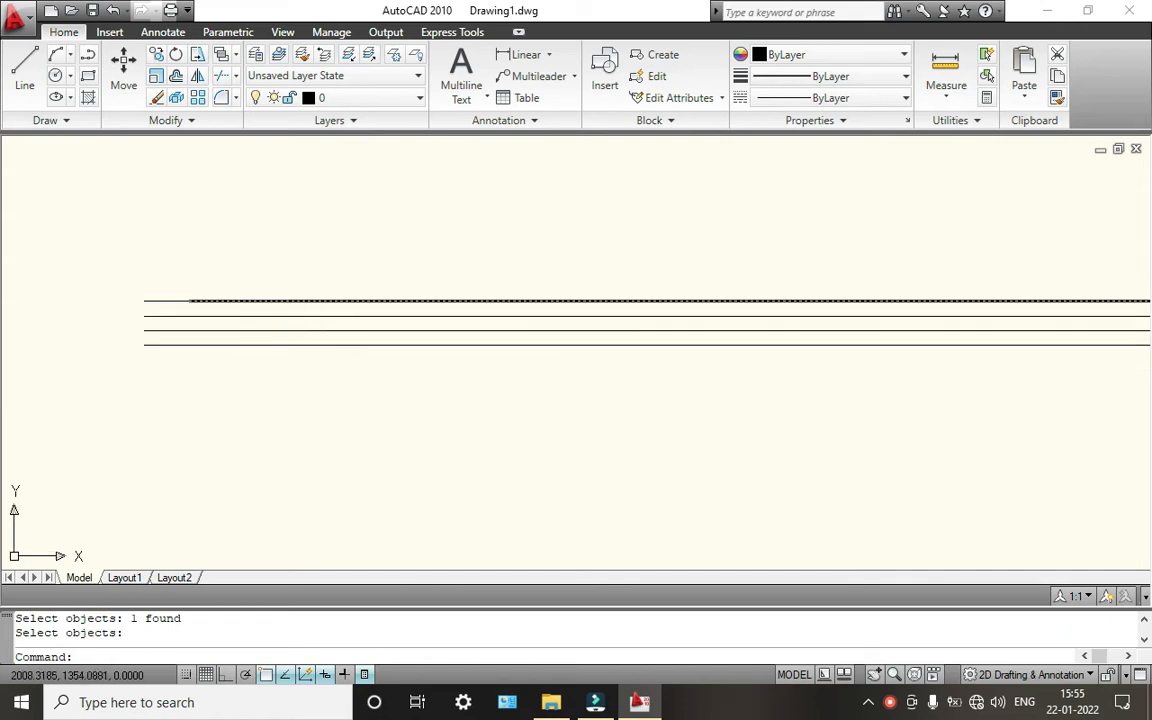
scroll(296, 320, down, 6)
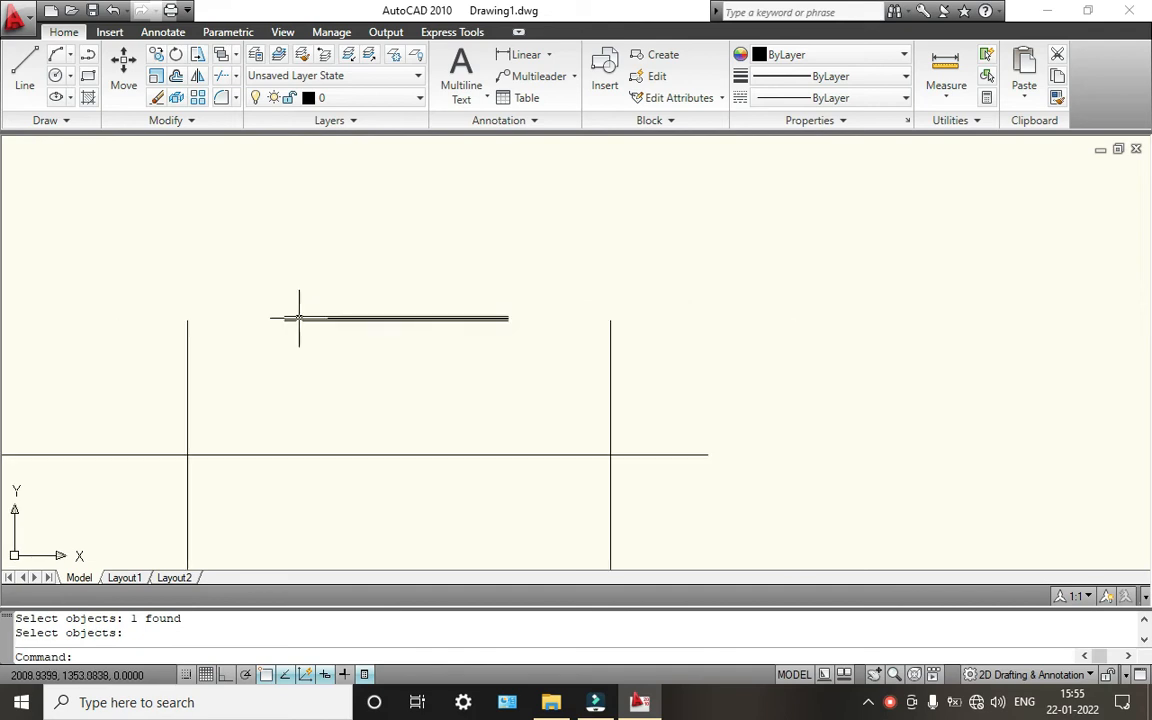
scroll(298, 318, down, 3)
scroll(634, 363, down, 2)
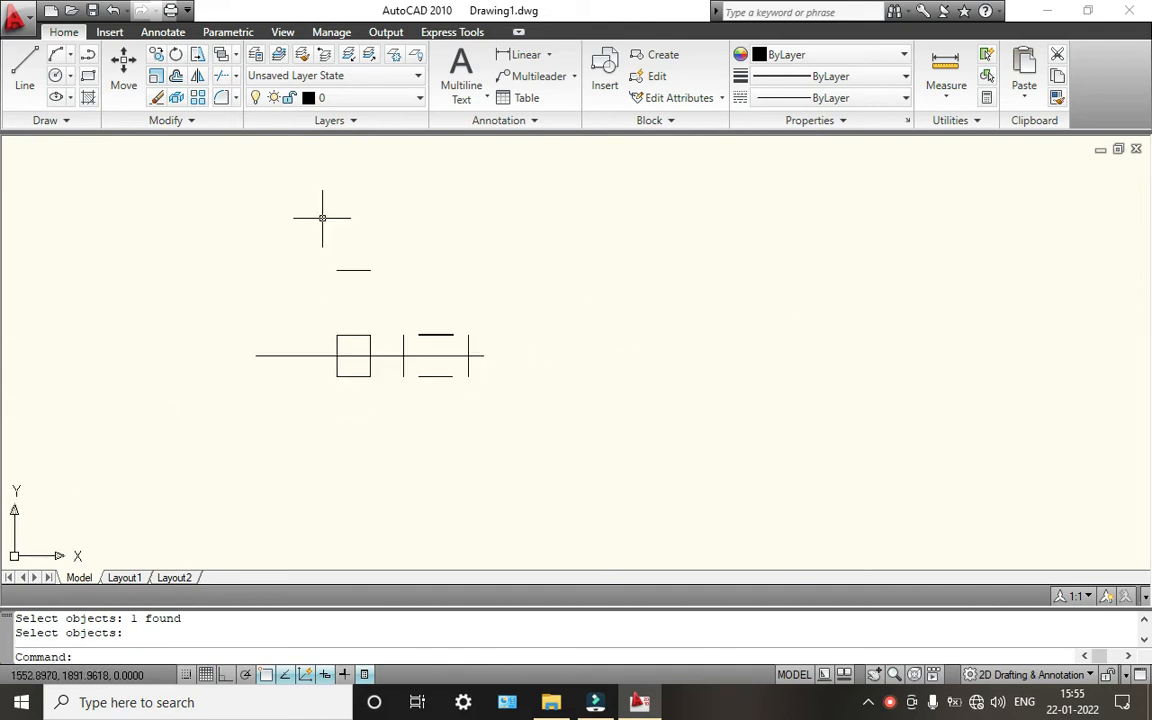
Draw a small horizontal rectangle in the empty area to the right of the existing lines
click(88, 78)
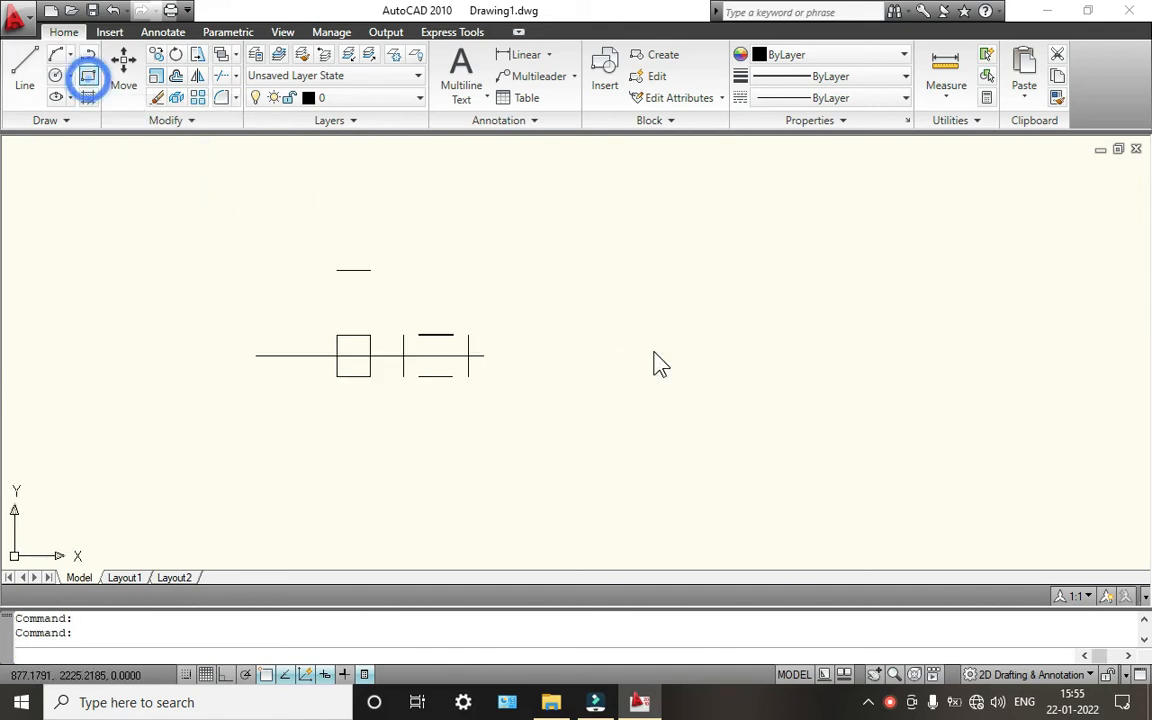
click(591, 313)
click(646, 339)
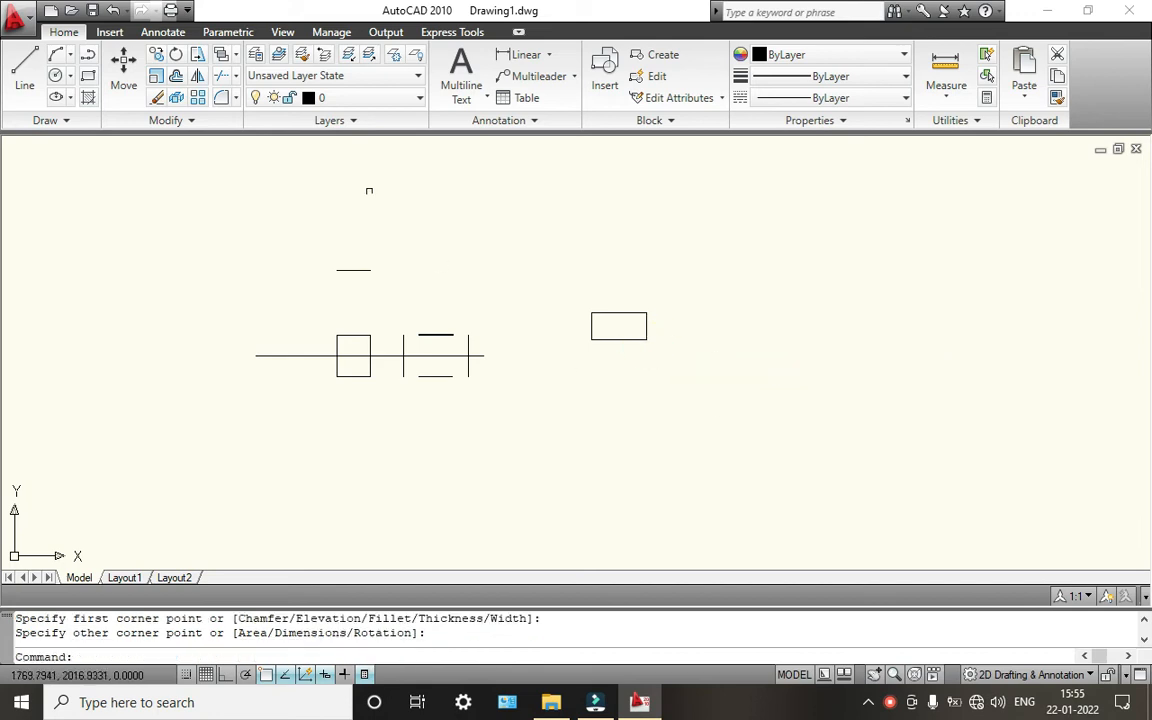
Create a polar array of the new rectangle with 6 items filling 360 degrees, rotating the items as copied
click(197, 97)
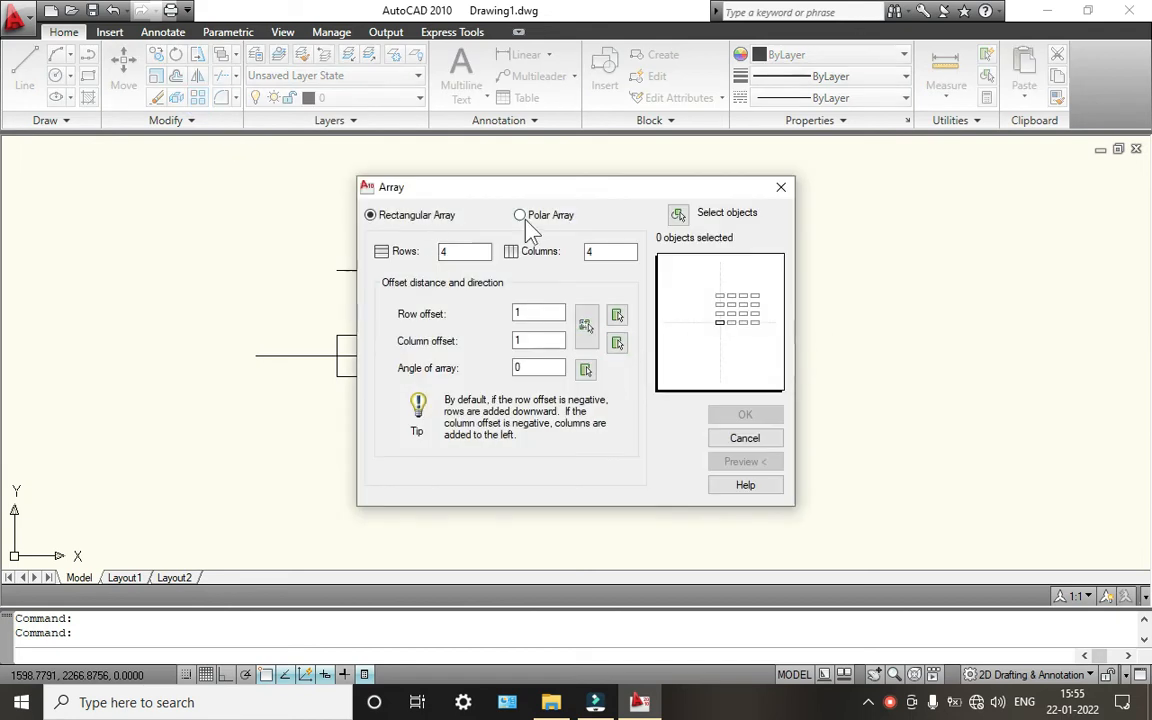
click(524, 217)
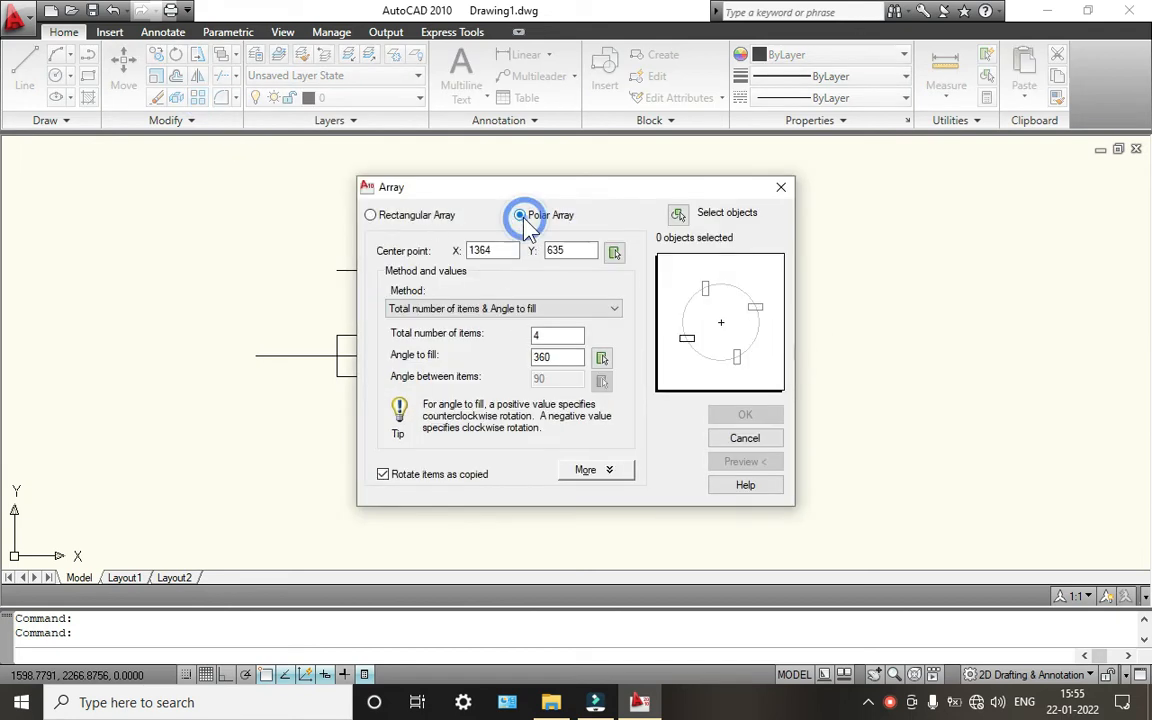
click(406, 216)
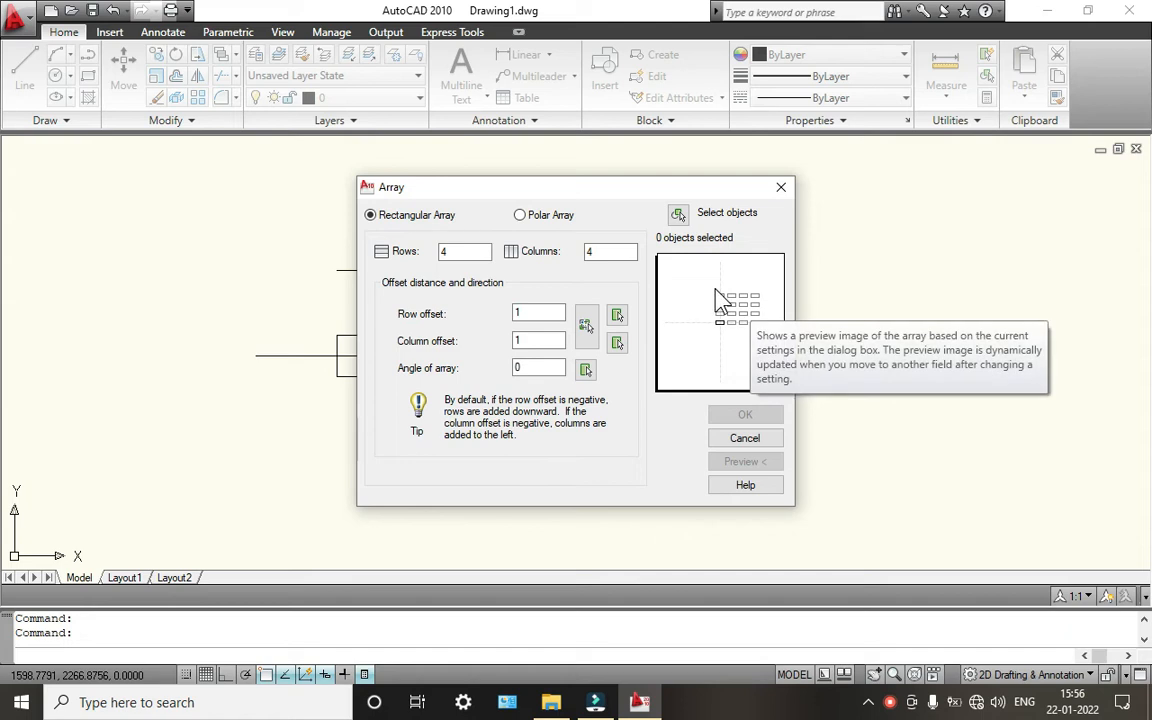
click(521, 216)
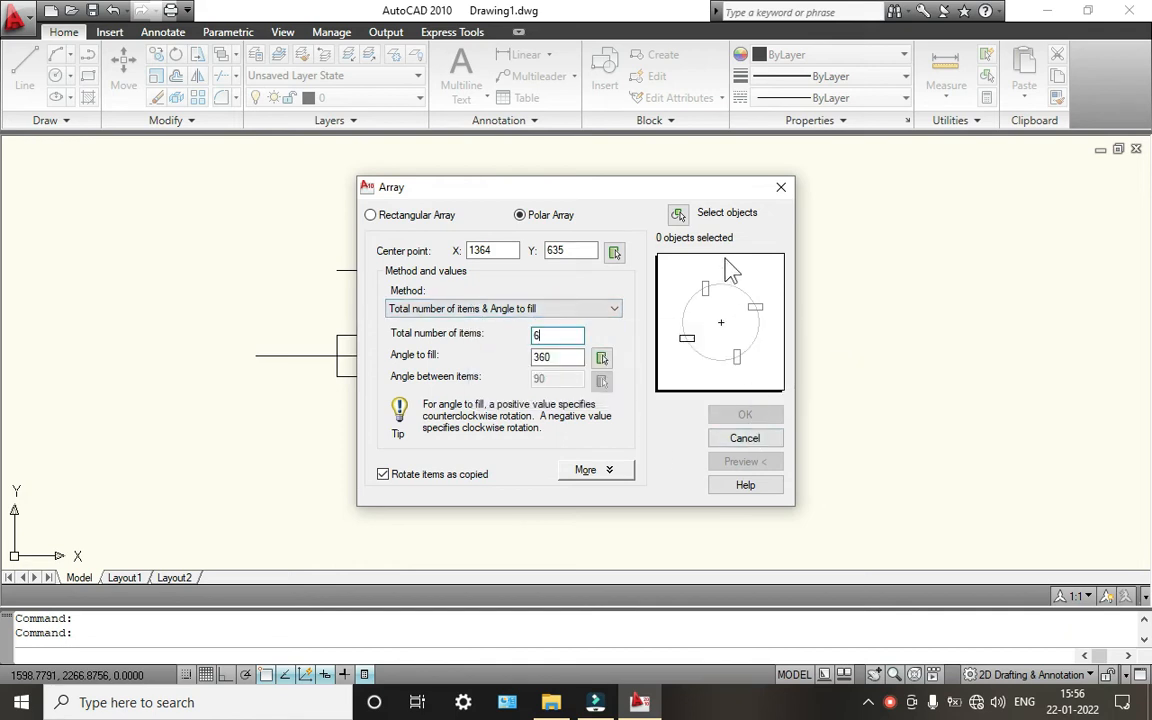
click(678, 215)
click(716, 359)
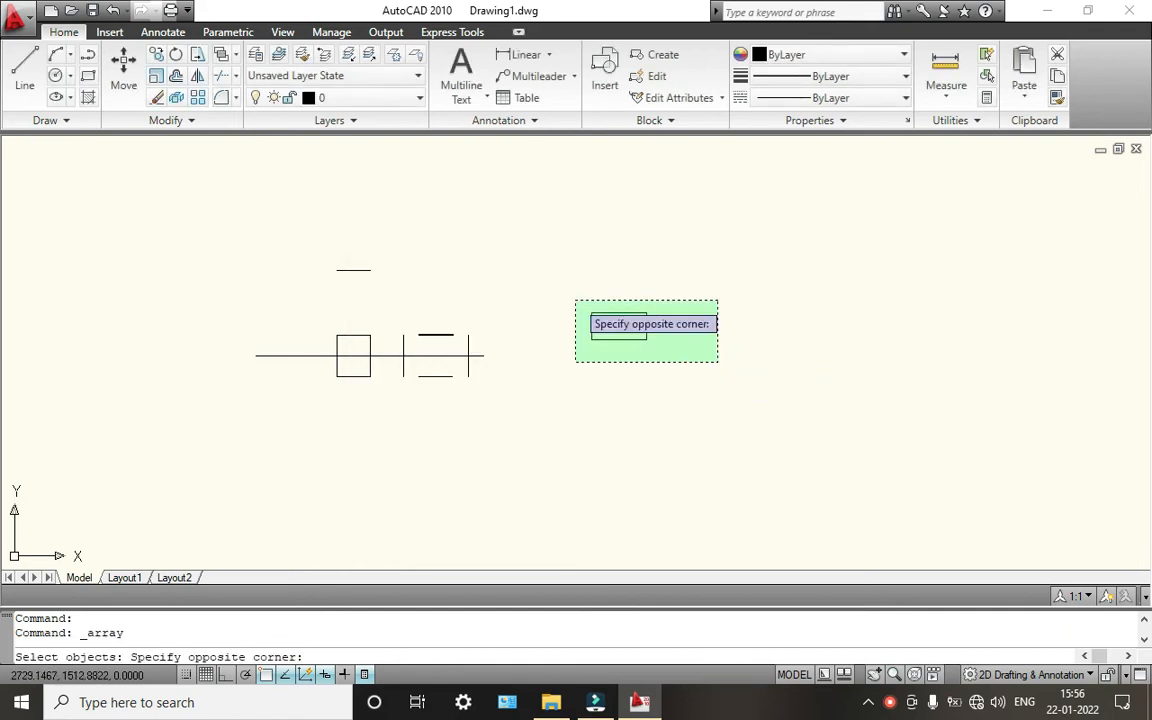
click(568, 290)
key(Return)
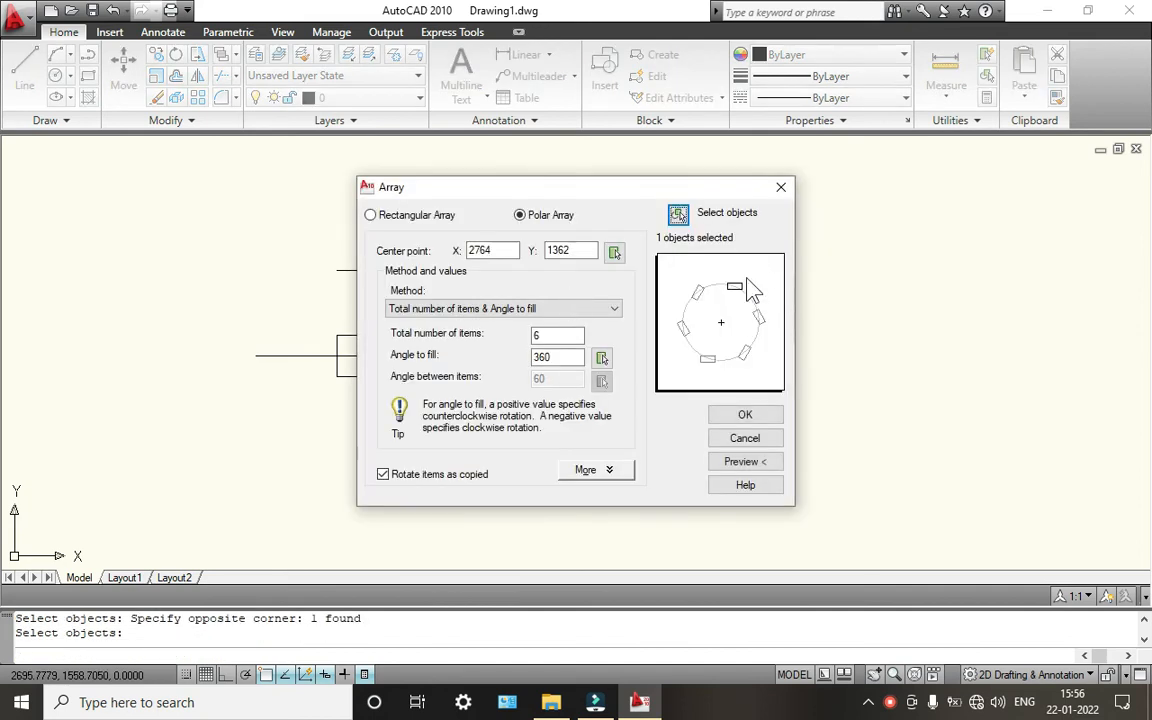
click(747, 416)
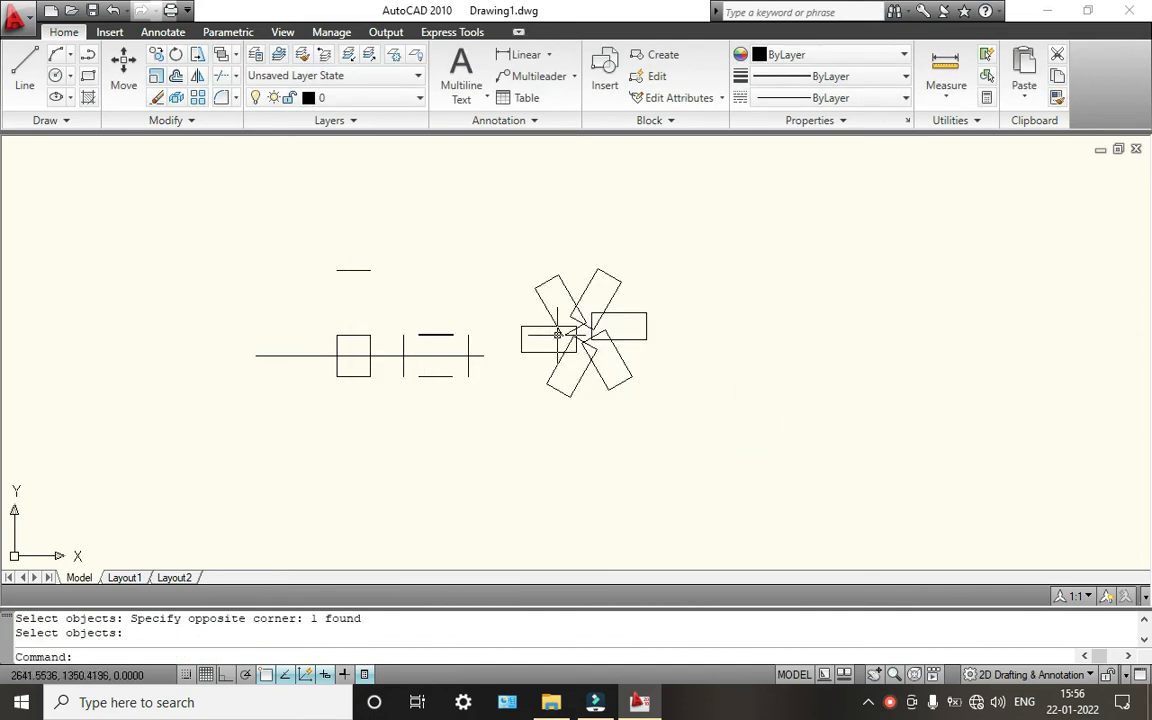
scroll(557, 335, up, 5)
scroll(560, 316, down, 5)
scroll(593, 327, up, 3)
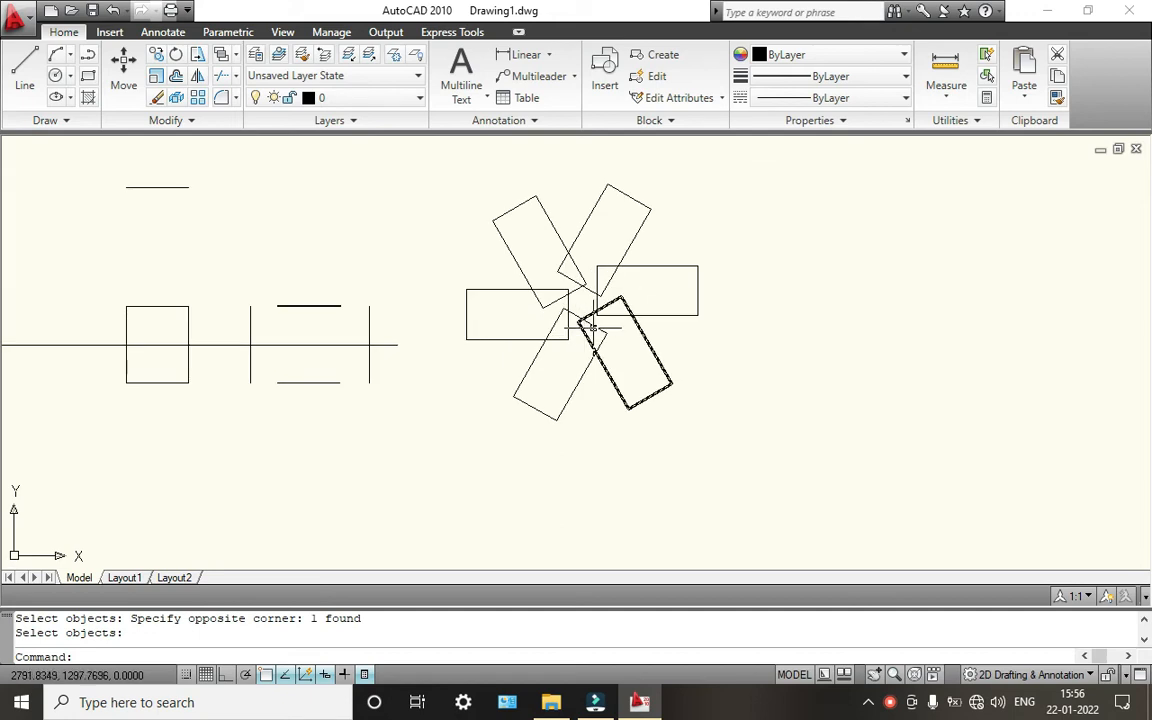
scroll(682, 286, up, 6)
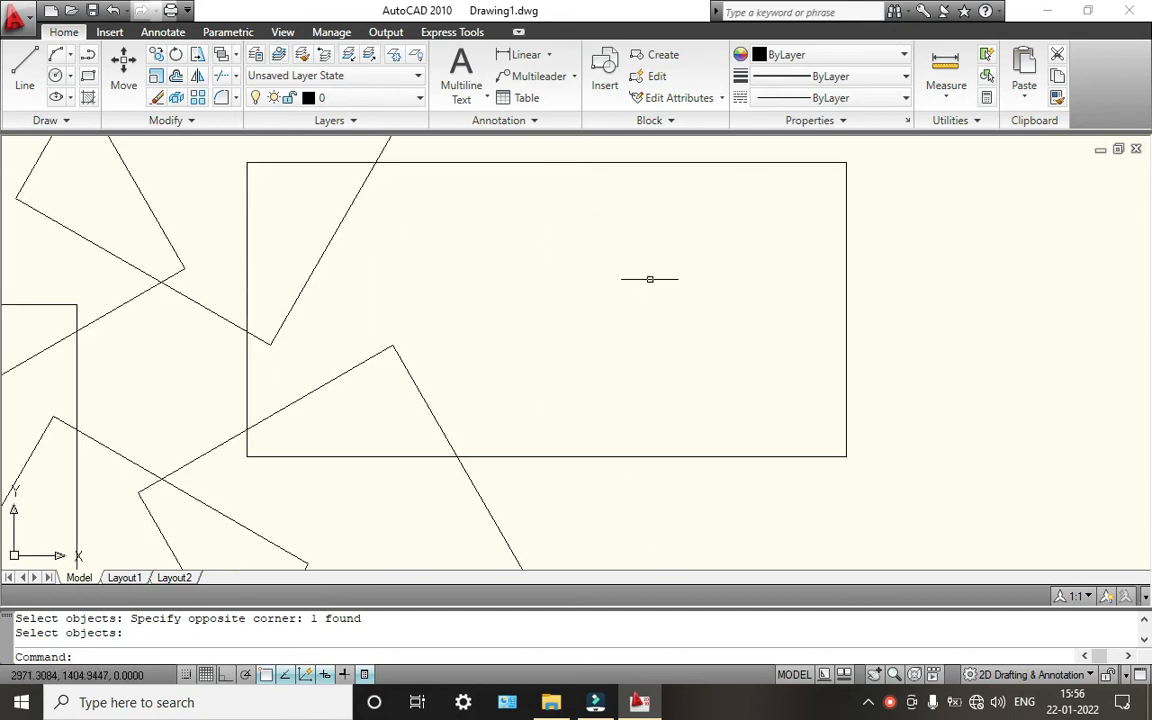
scroll(386, 267, down, 6)
middle_drag(386, 268, 408, 280)
scroll(321, 280, up, 3)
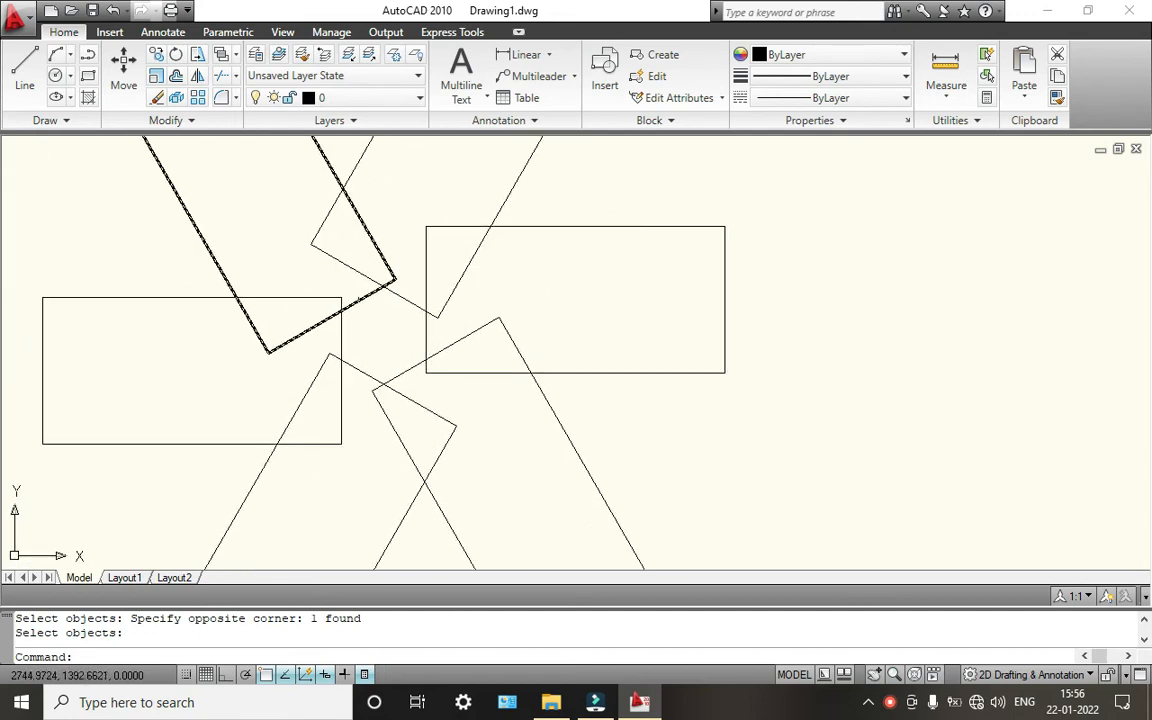
click(224, 88)
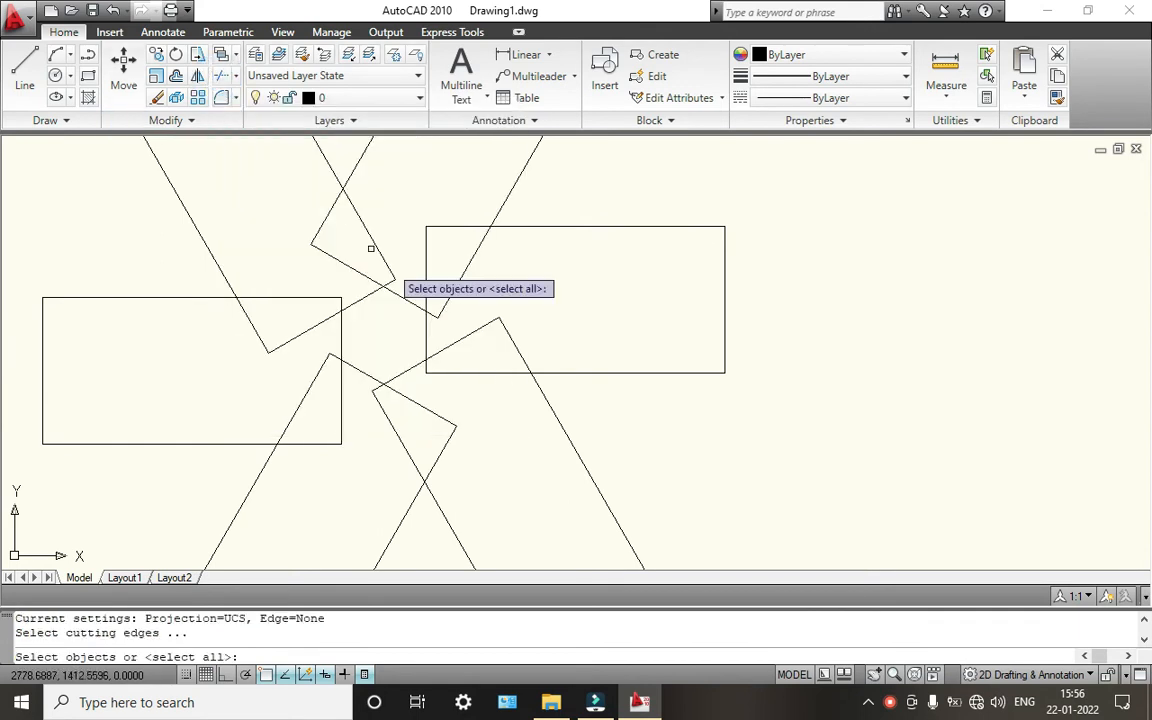
click(427, 258)
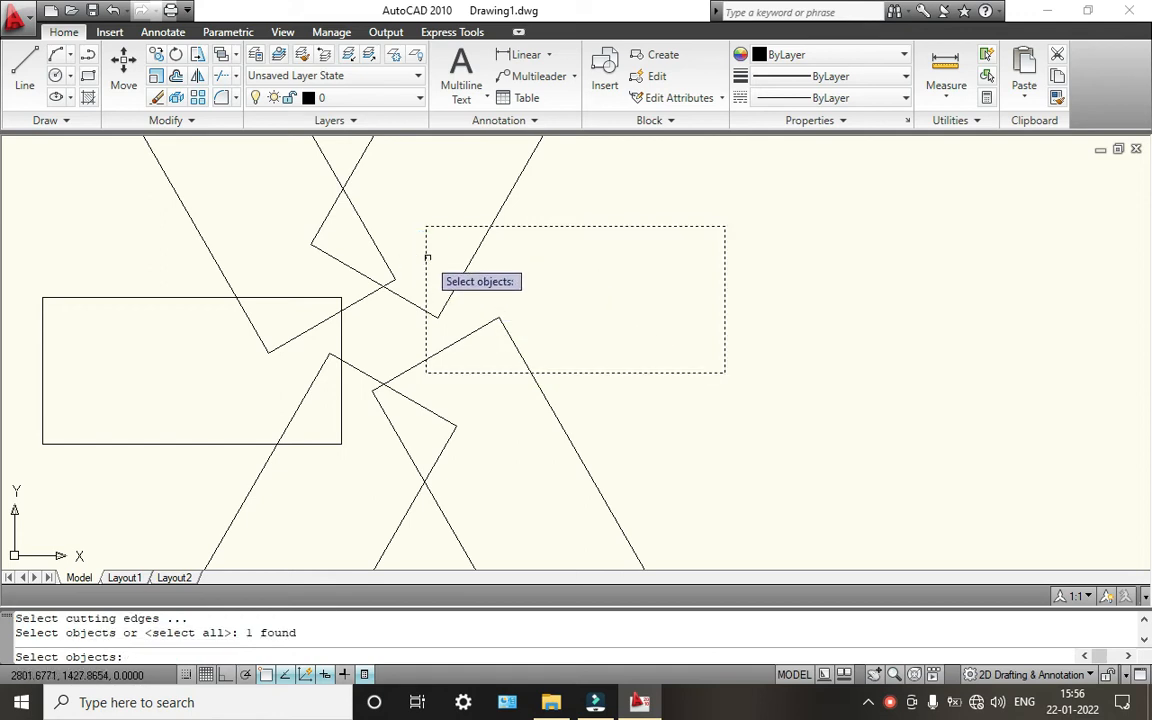
key(Escape)
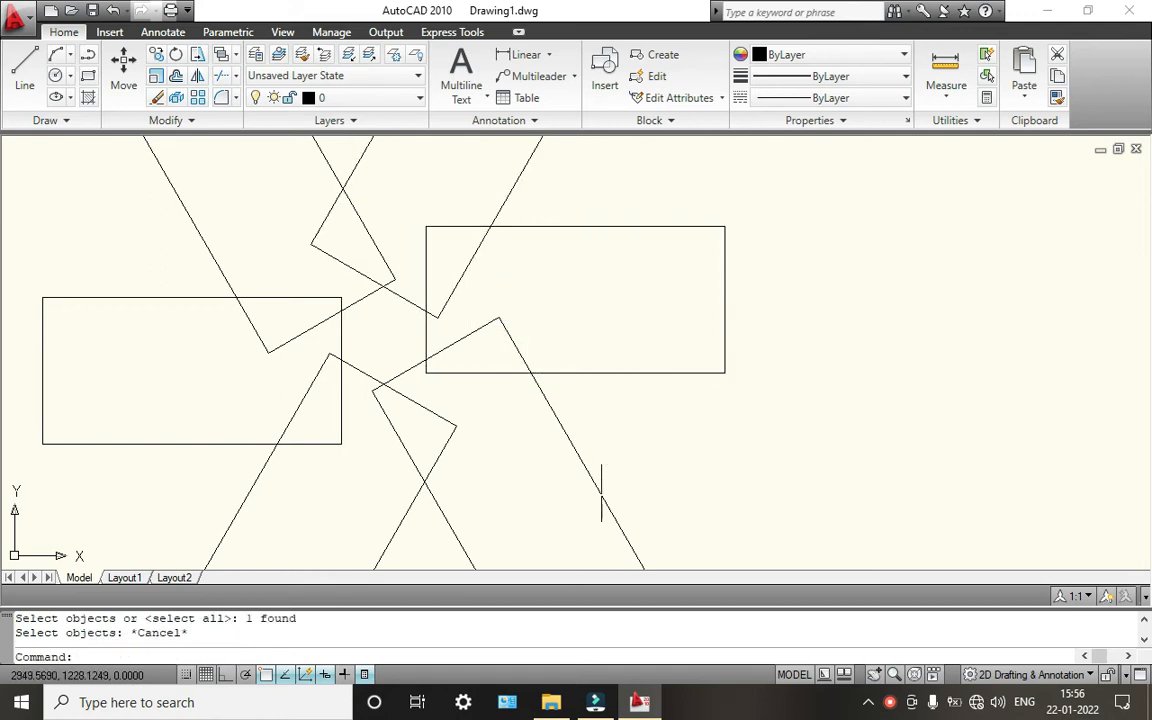
click(887, 703)
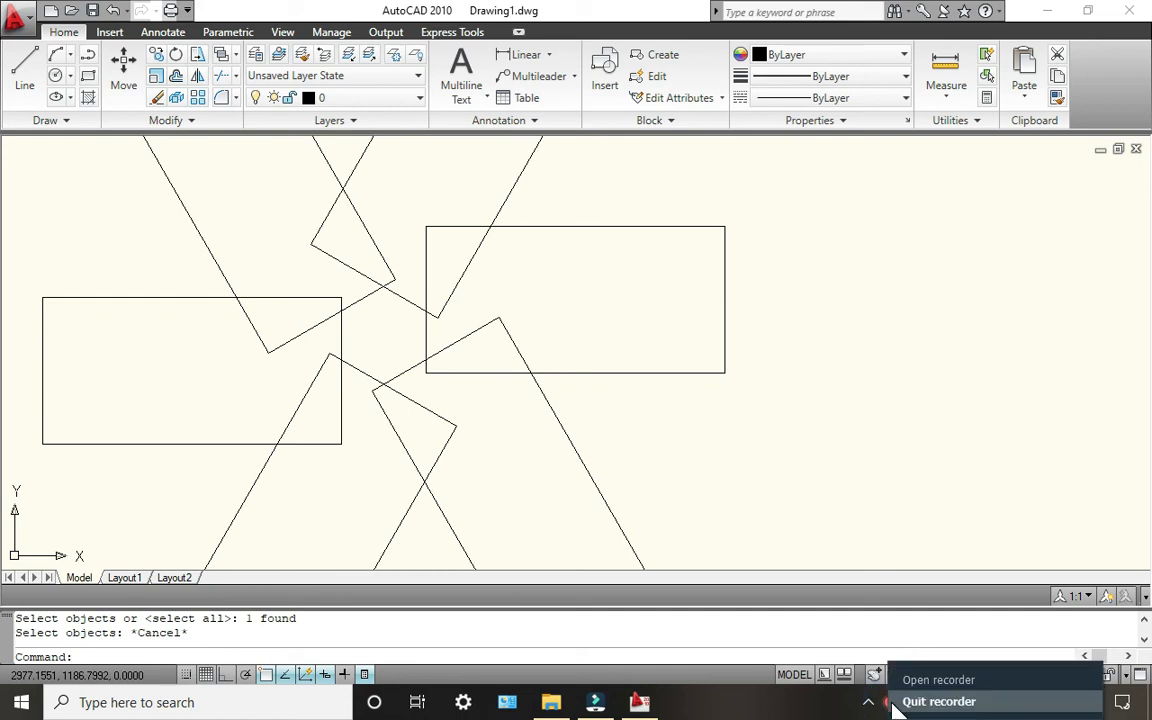
click(912, 677)
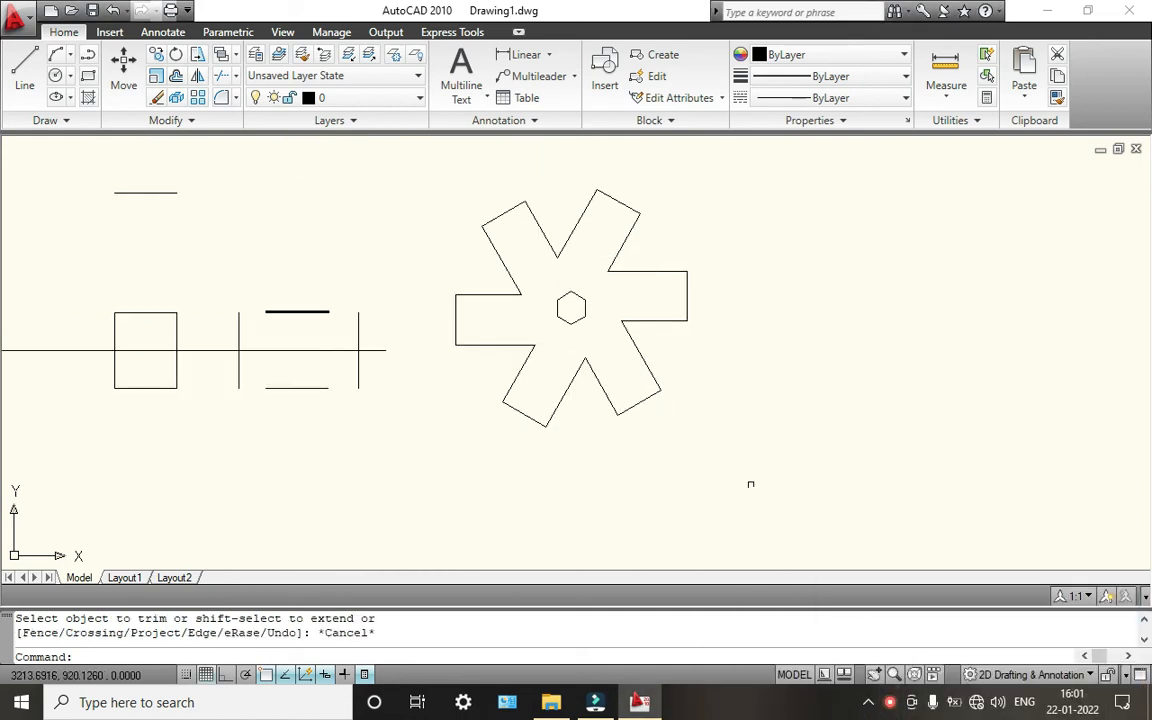
click(890, 703)
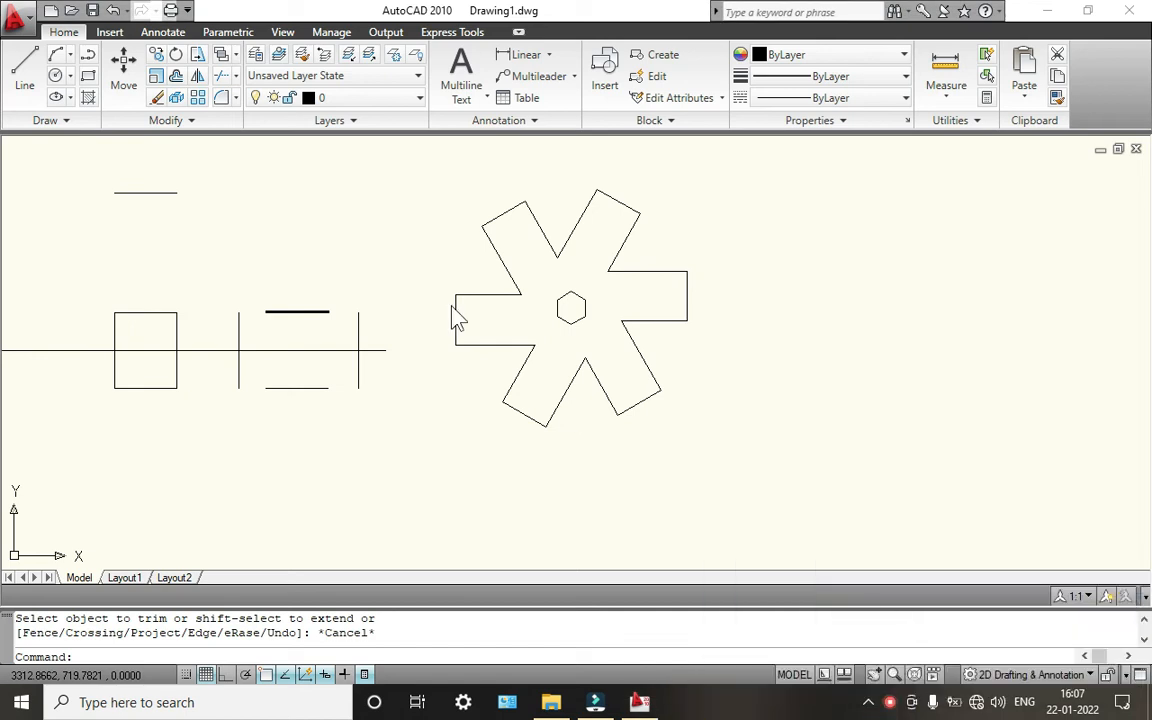
Undo the completed trimming of the six-rectangle polar array and restart Trim with all objects as cutting edges
scroll(568, 293, up, 5)
scroll(570, 294, down, 7)
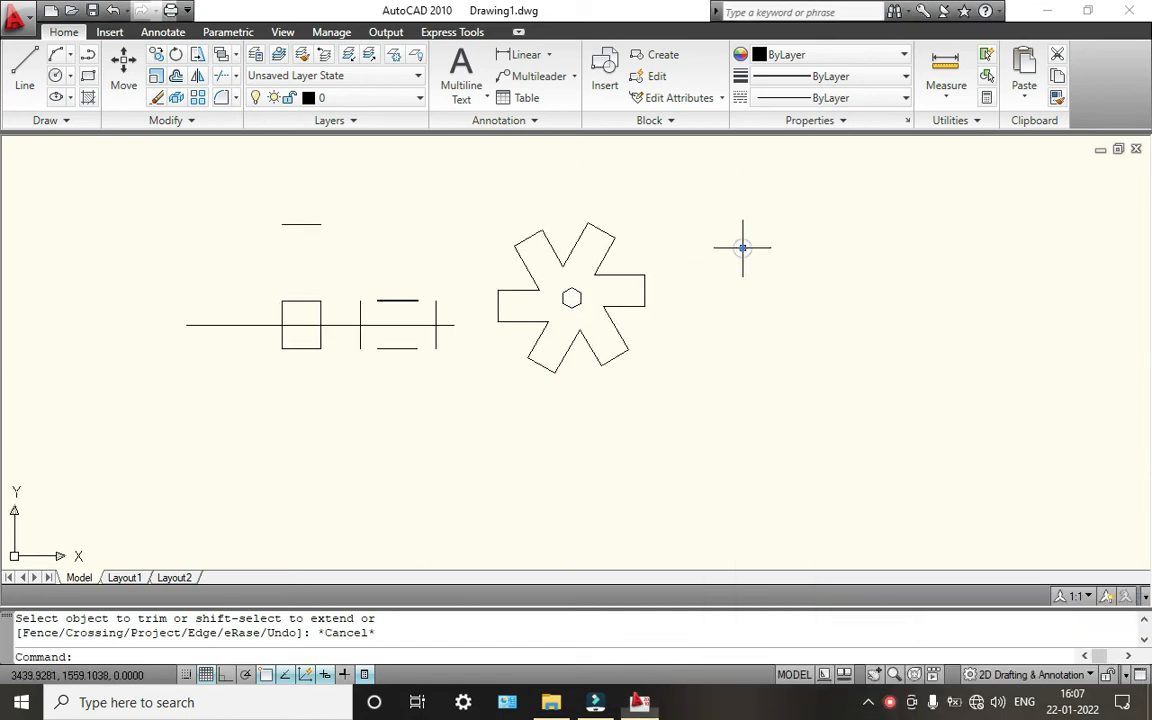
key(ctrl+z)
key(ctrl+z)
key(ctrl+z)
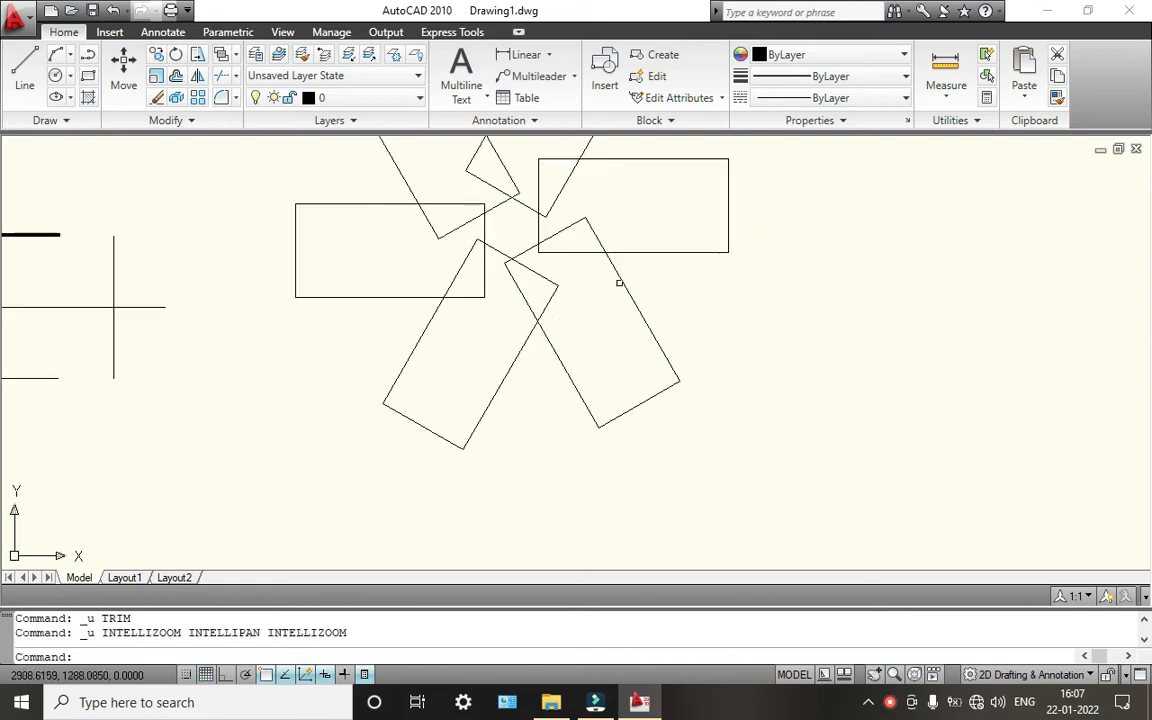
middle_drag(567, 273, 540, 432)
scroll(504, 309, up, 2)
scroll(504, 313, down, 3)
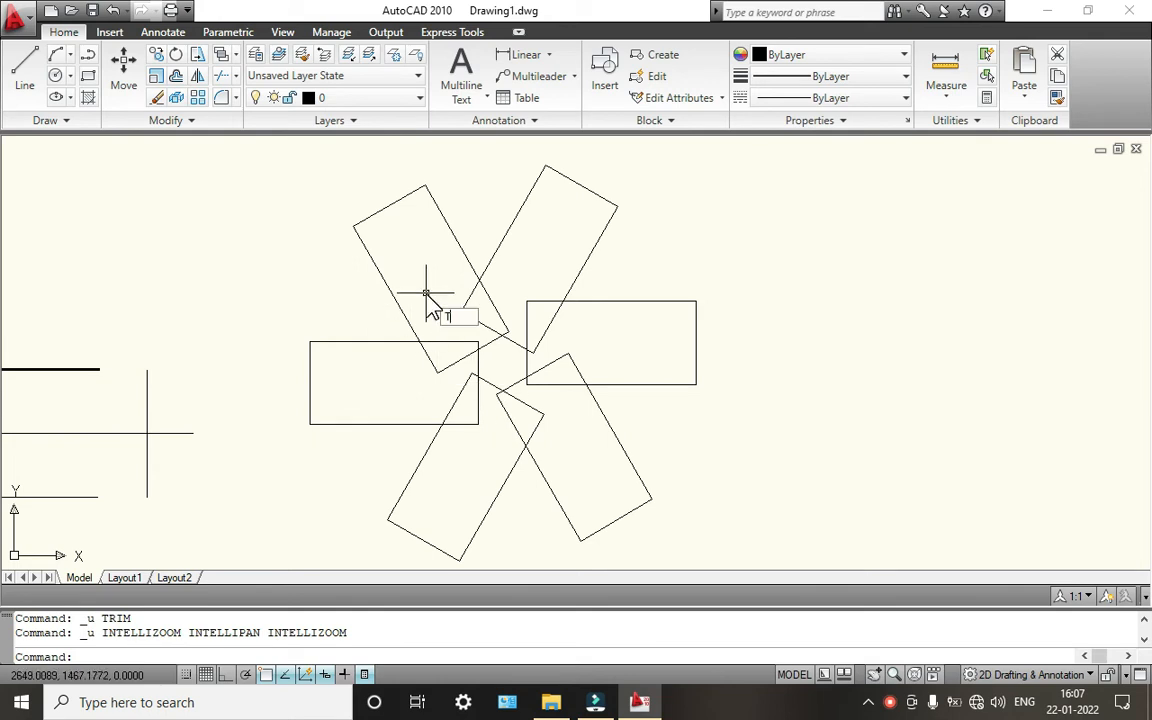
key(Return)
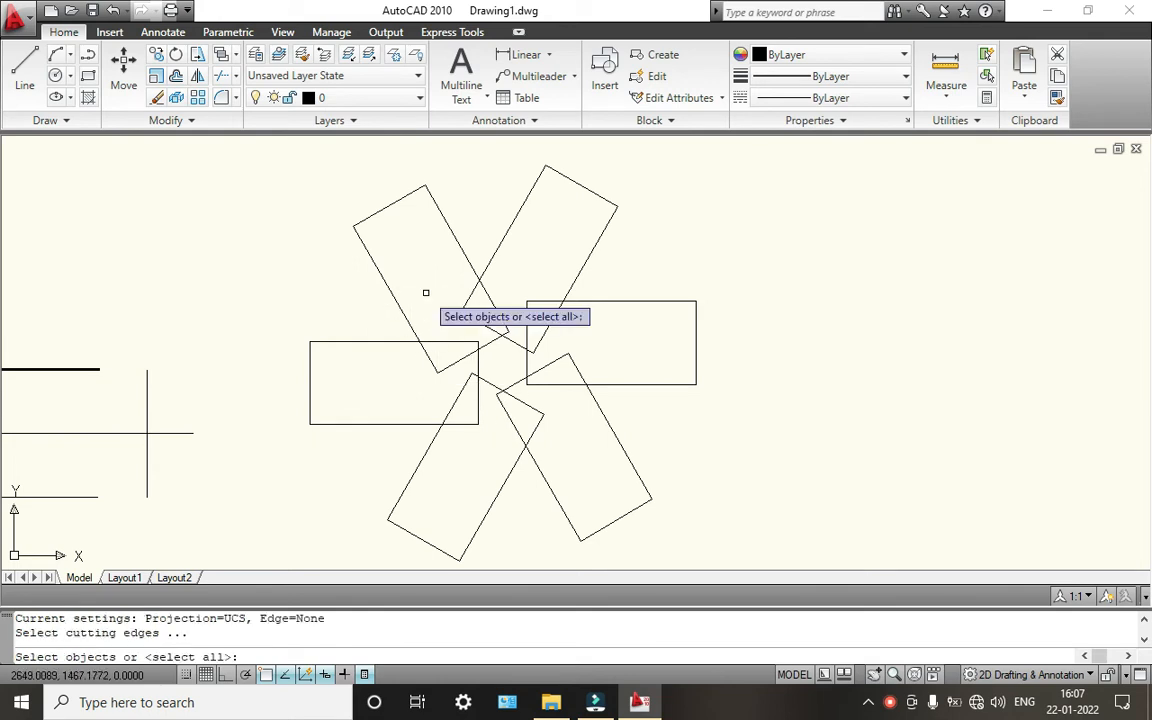
key(Return)
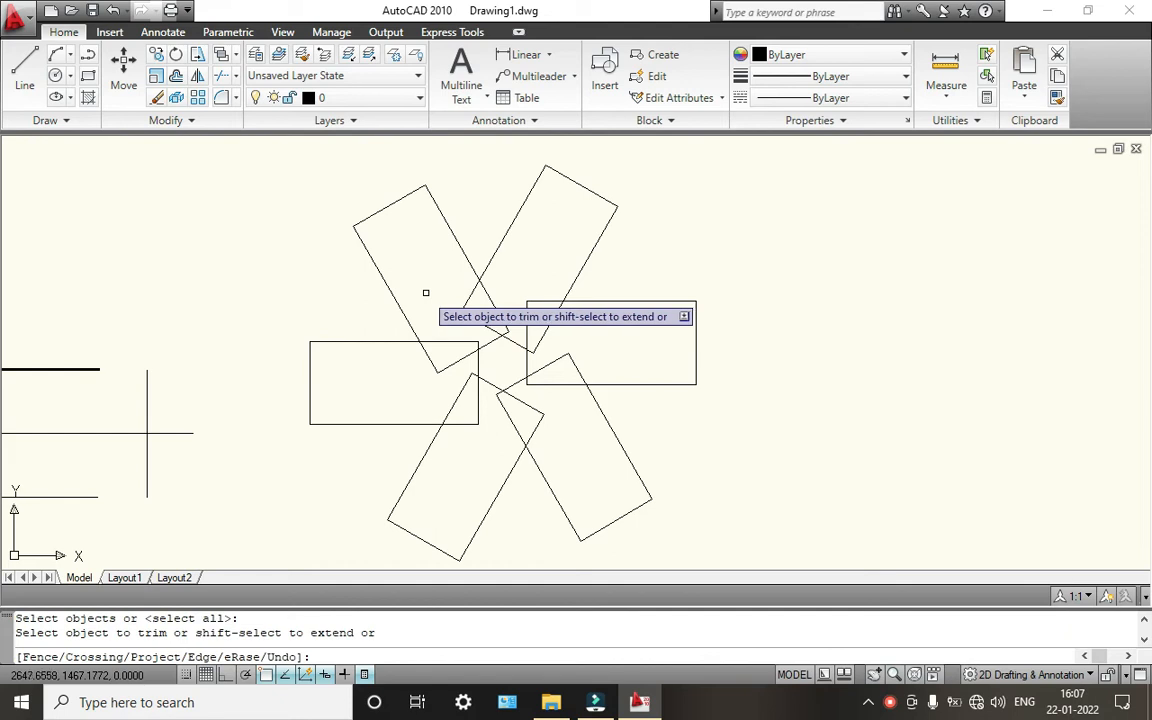
Trim the overlapping corner lines between the upper-left and left rectangles of the polar array
scroll(424, 362, up, 5)
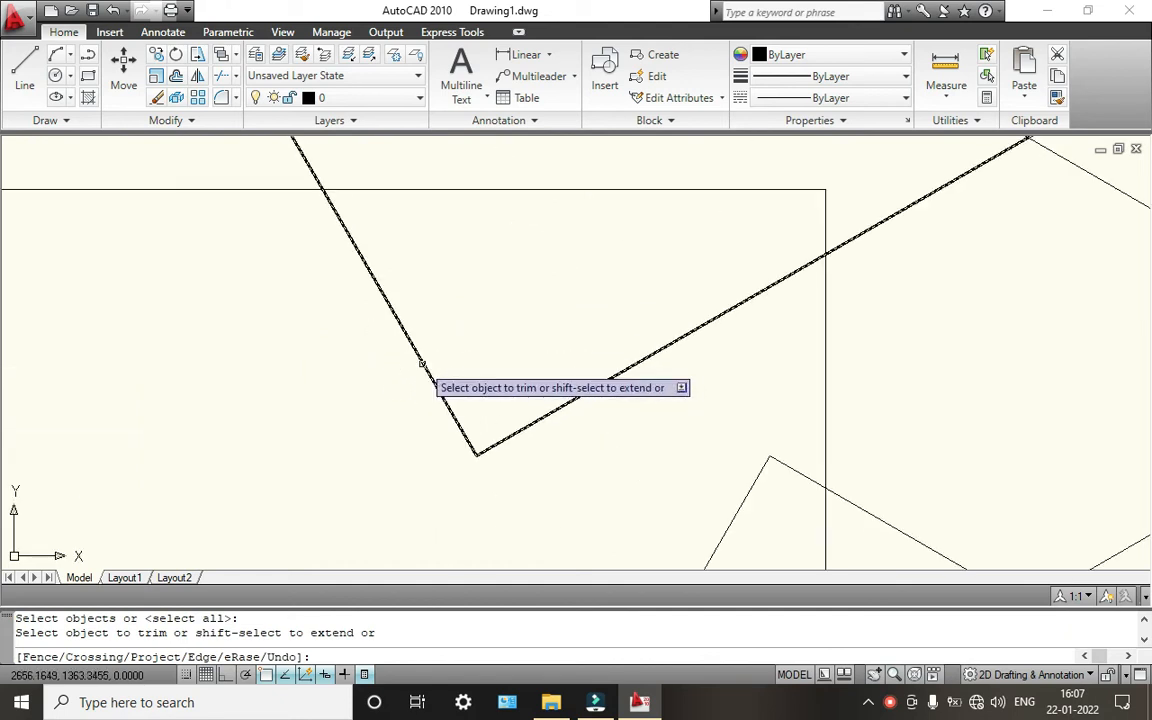
scroll(424, 362, down, 4)
click(437, 308)
click(443, 259)
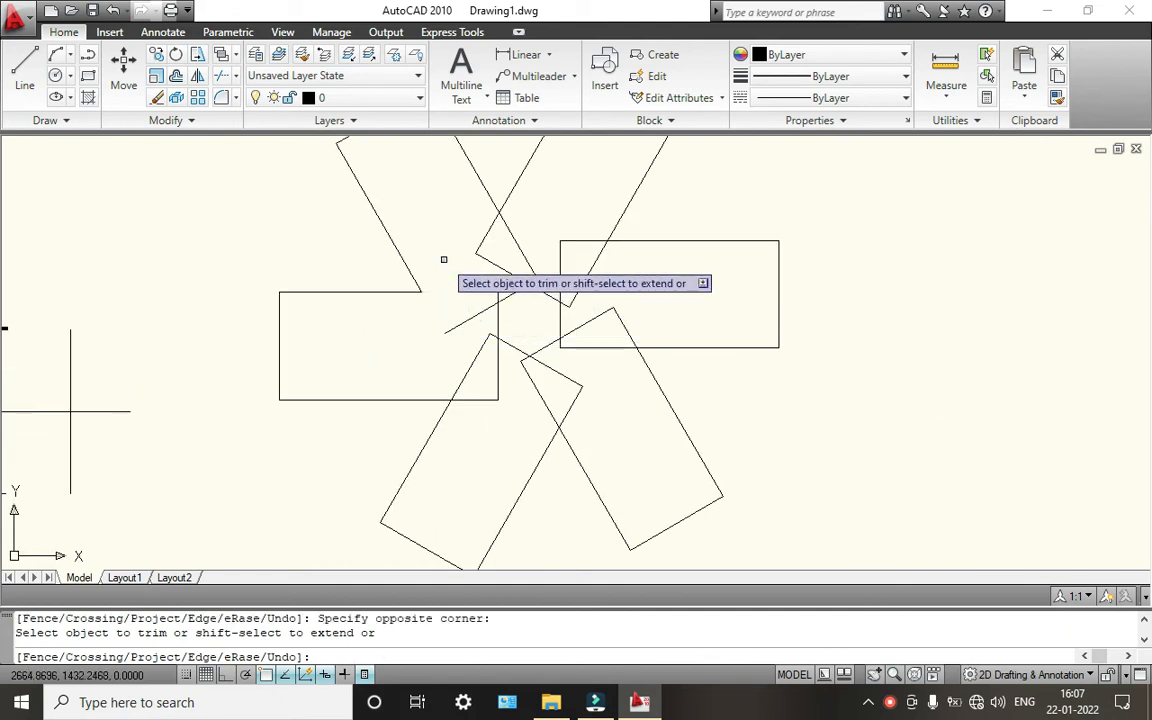
Trim the overlaps between the two upper rectangles and between the upper-right and right rectangles
click(489, 268)
click(465, 225)
click(537, 243)
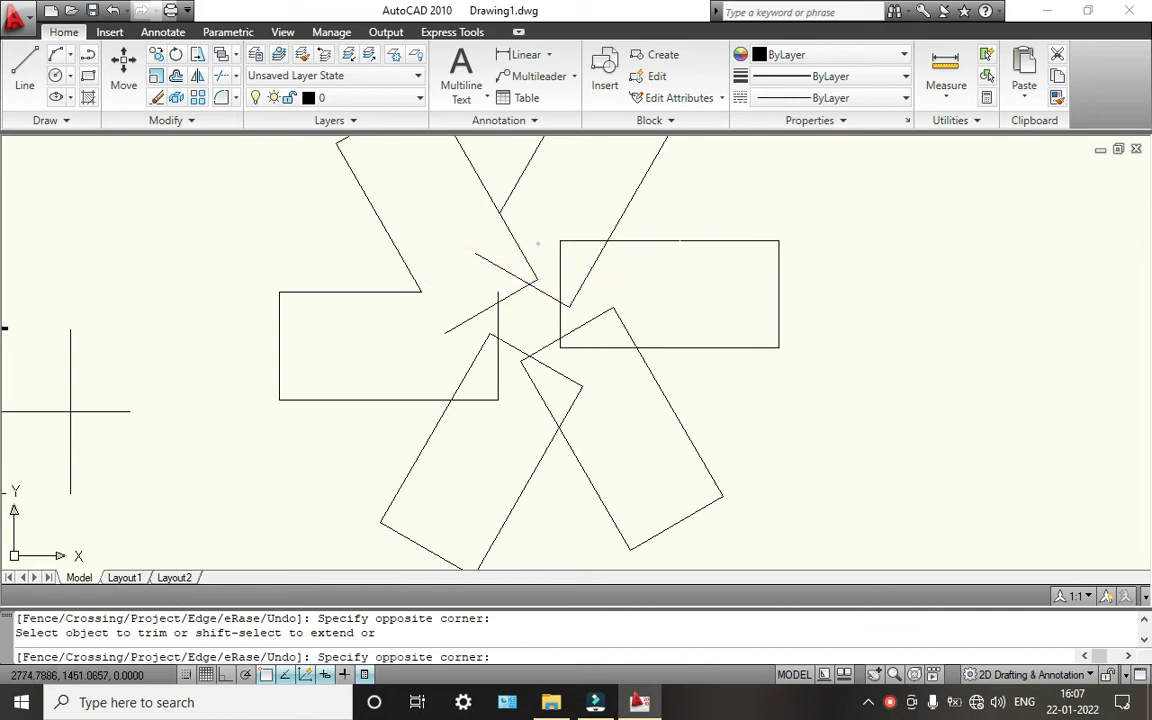
click(459, 281)
click(628, 266)
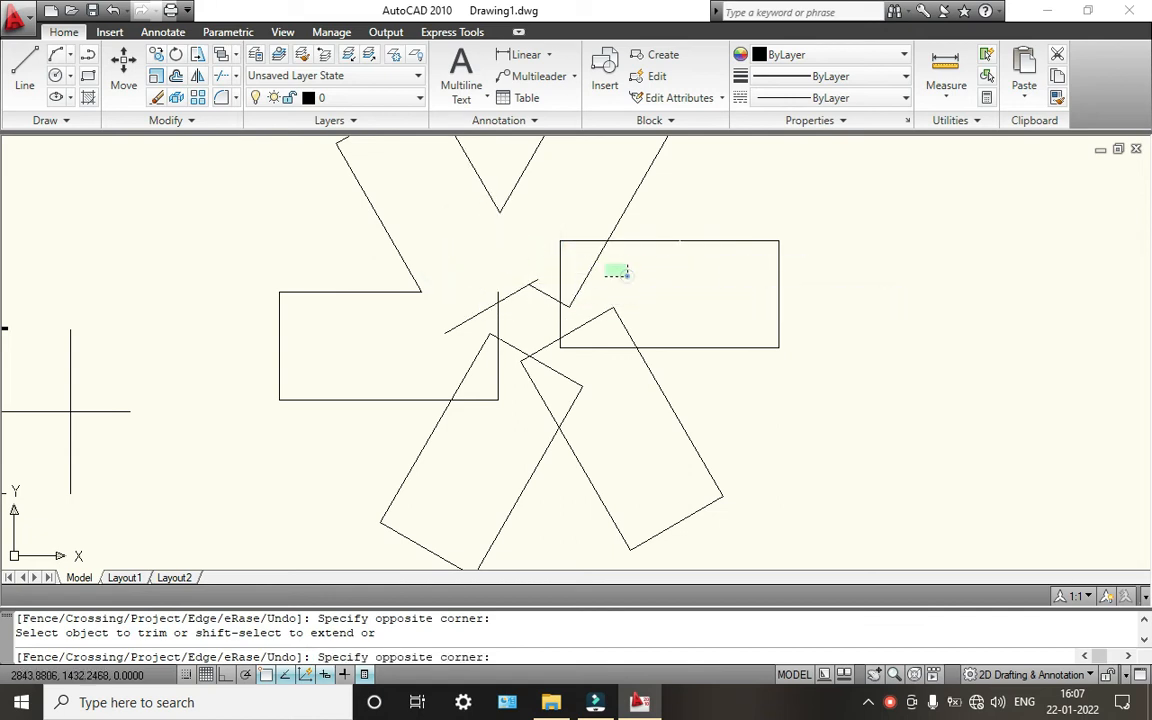
click(535, 245)
Trim the overlaps of the lower-left rectangle with the left and lower-right rectangles
click(422, 346)
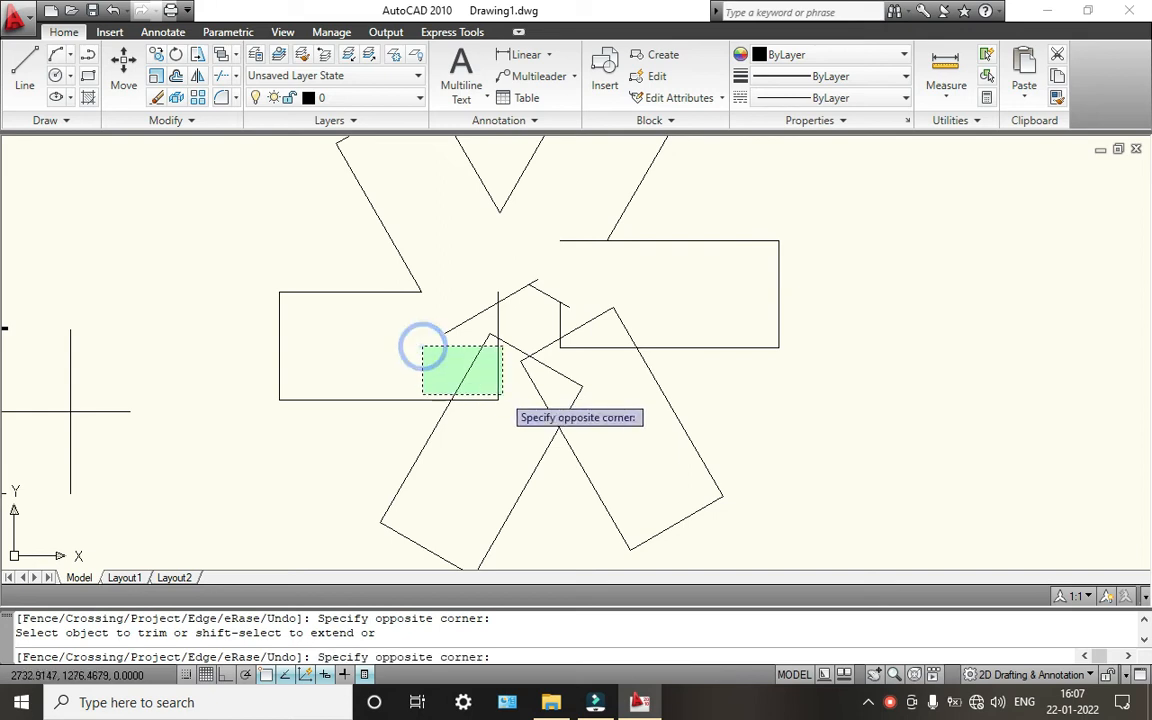
click(500, 397)
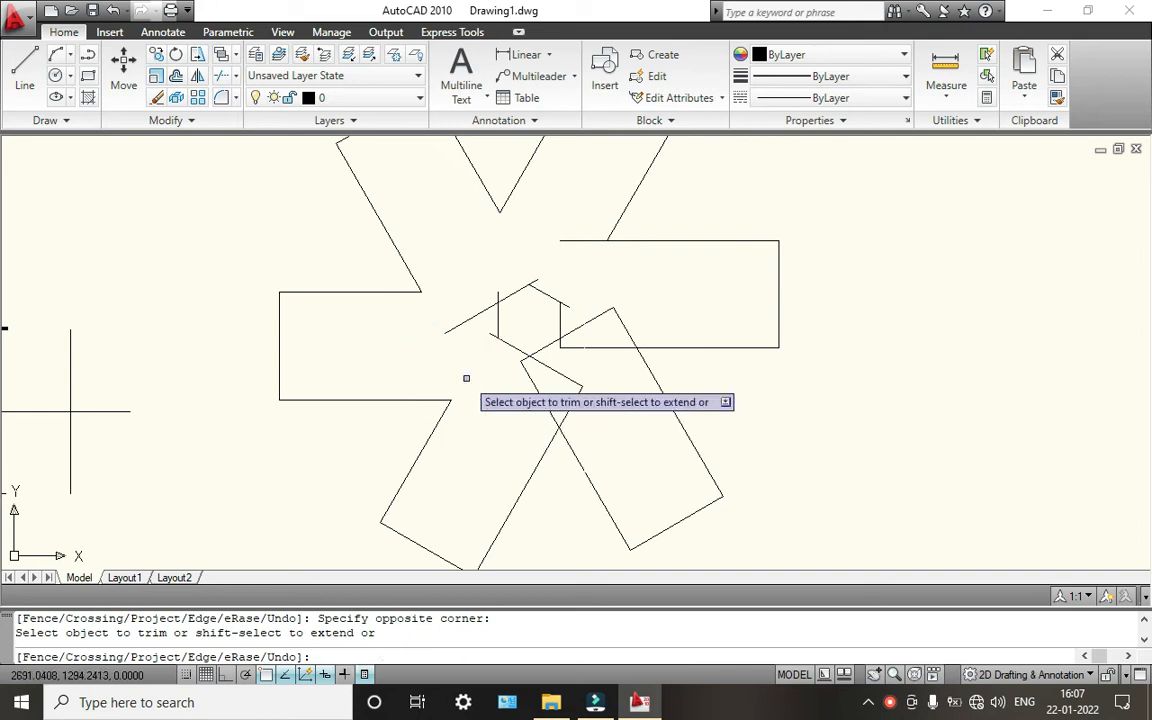
click(571, 388)
click(520, 378)
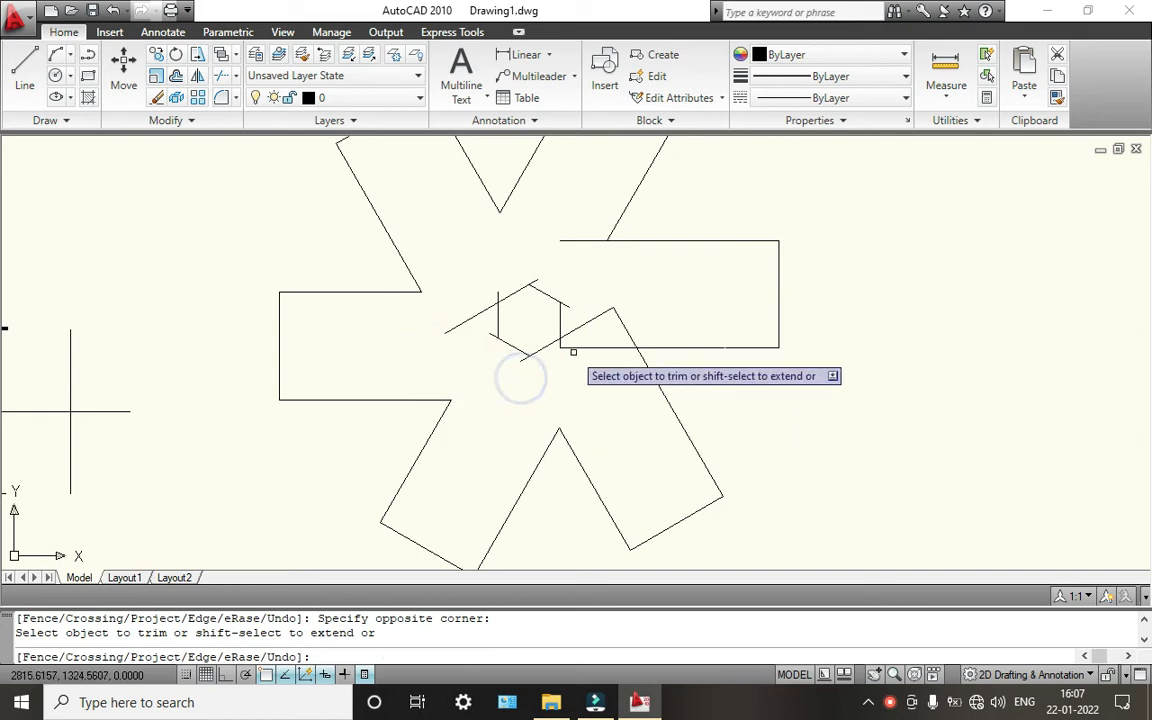
Trim the overlap between the right and lower-right rectangles, including the leftover line ends beside the right rectangle
click(609, 370)
click(586, 308)
click(567, 249)
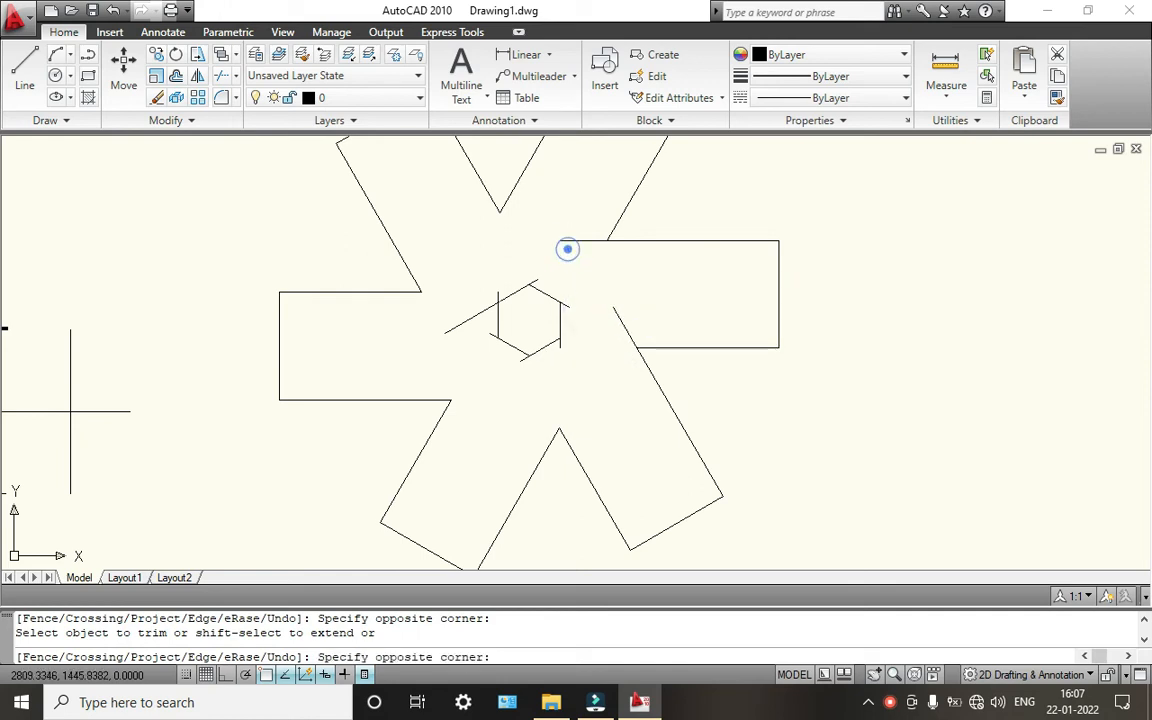
click(563, 219)
click(555, 305)
click(632, 321)
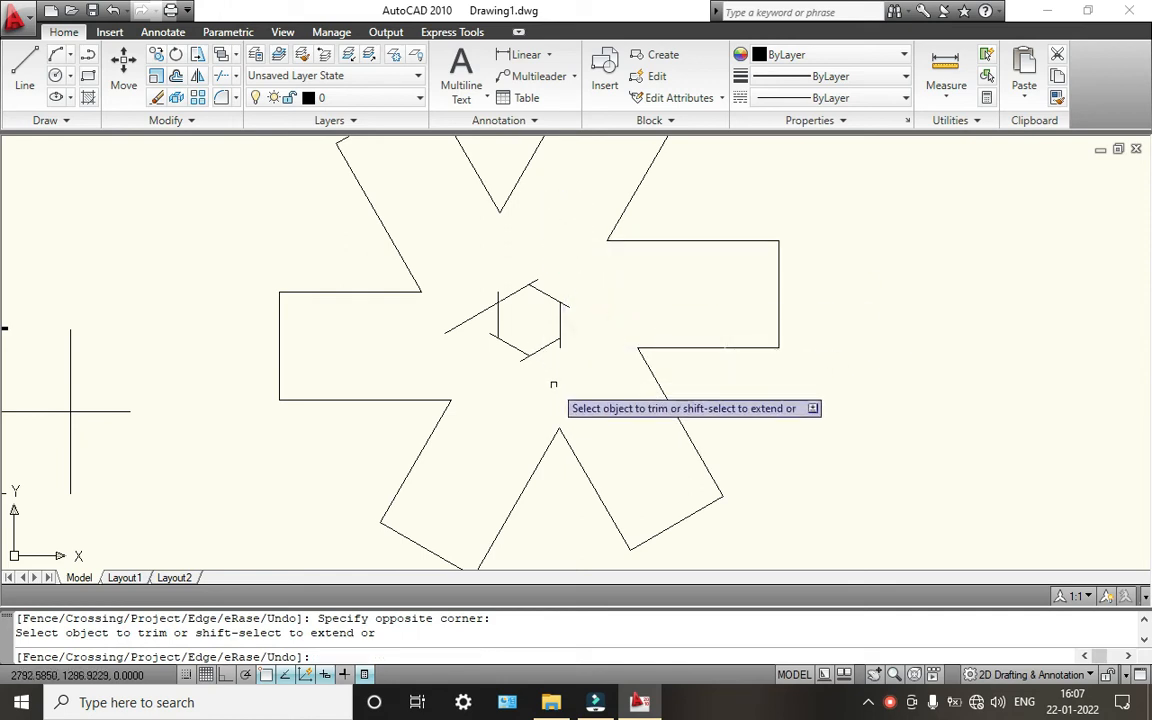
Try to trim the leftover line ends around the central hexagon, and undo all trims made on the array
click(478, 334)
click(463, 290)
scroll(471, 301, up, 6)
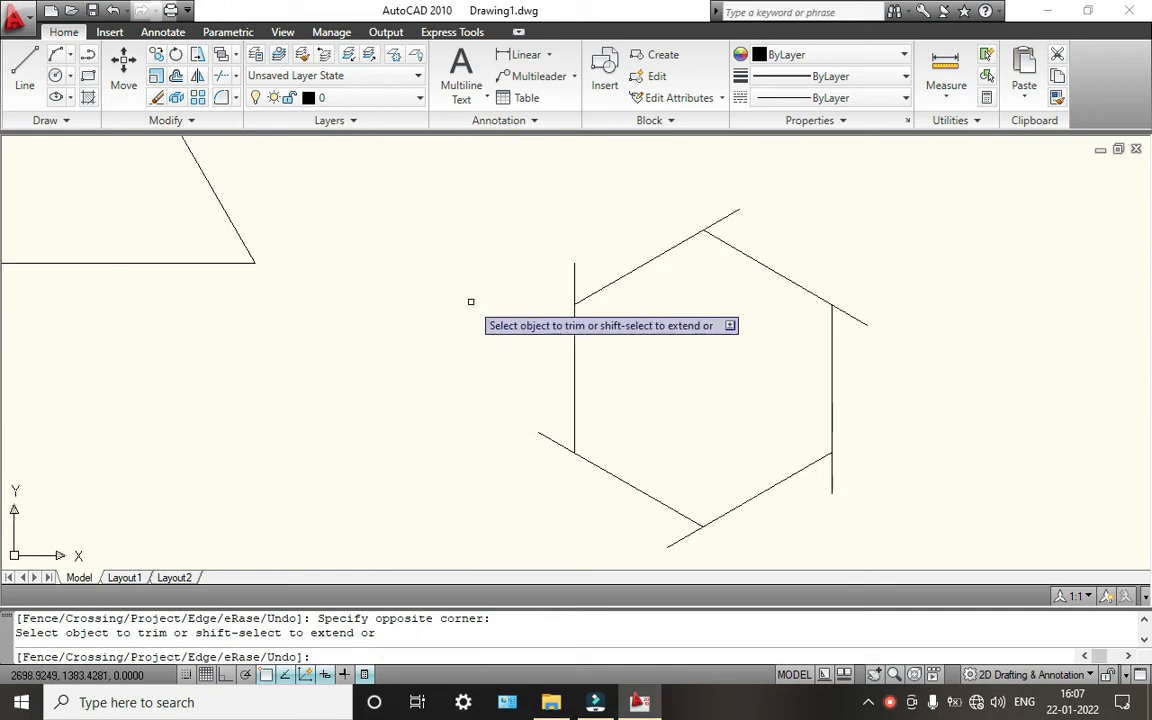
click(604, 249)
click(548, 293)
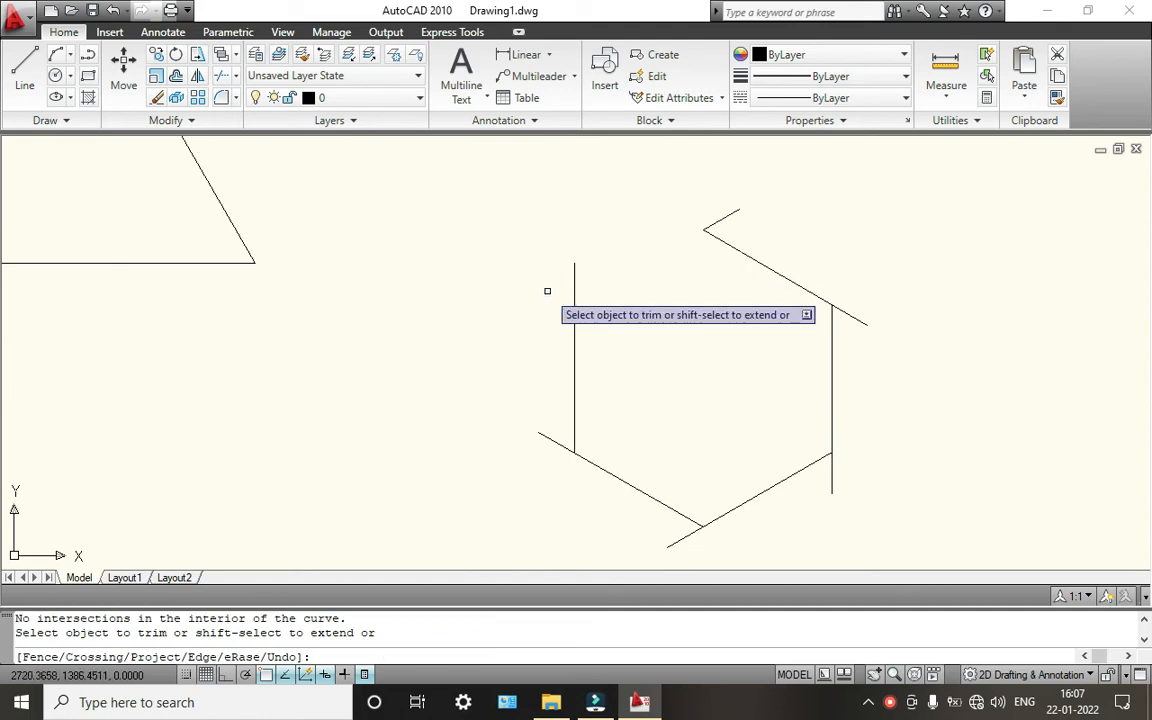
key(ctrl+z)
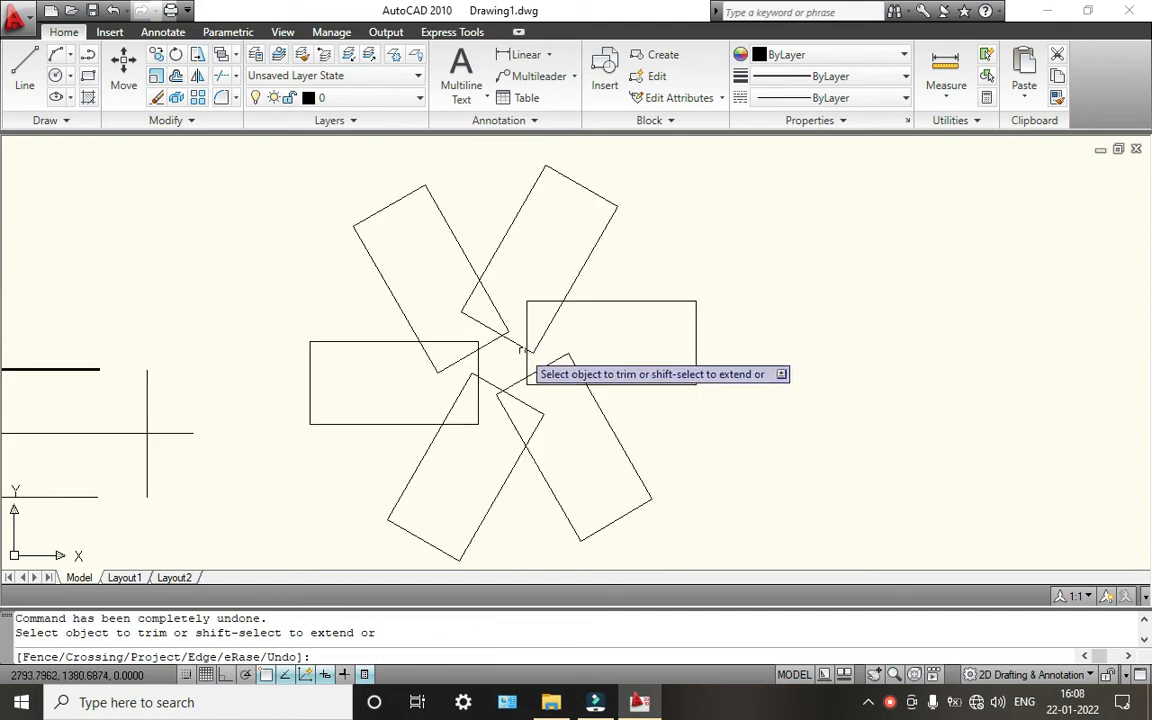
Trim the overlap between the two upper rectangles and the adjoining inner lines of the left and right rectangles
scroll(515, 340, up, 4)
click(615, 252)
click(445, 179)
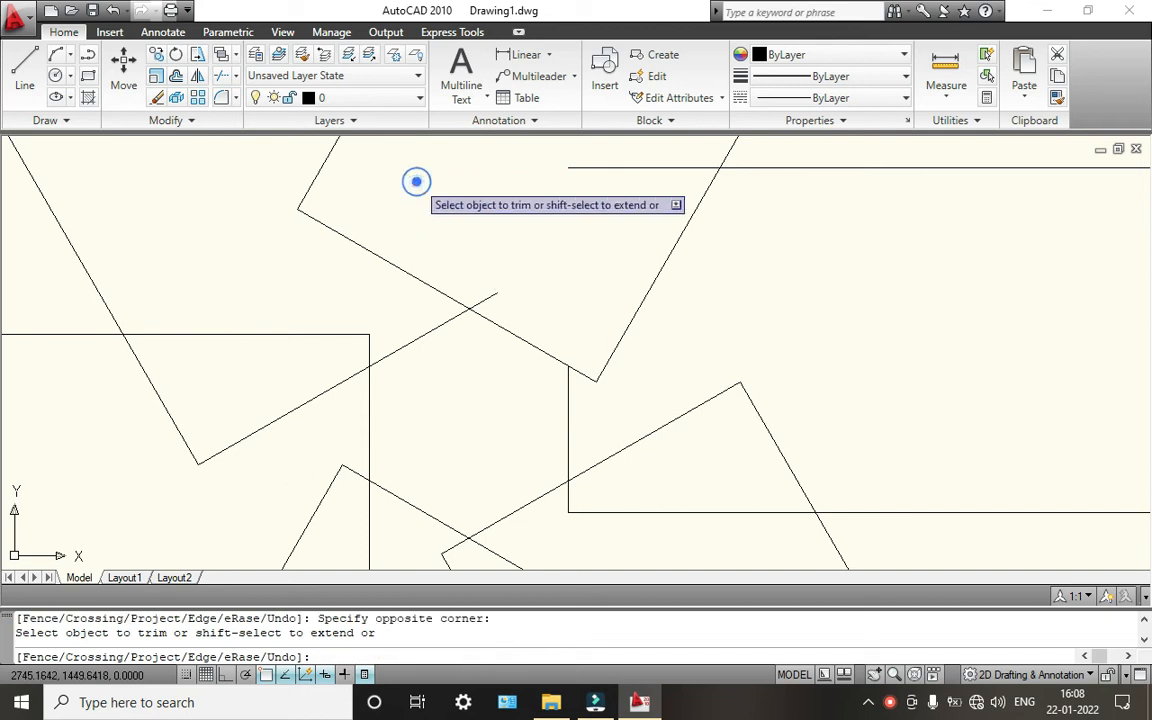
click(396, 208)
click(267, 346)
scroll(326, 337, down, 4)
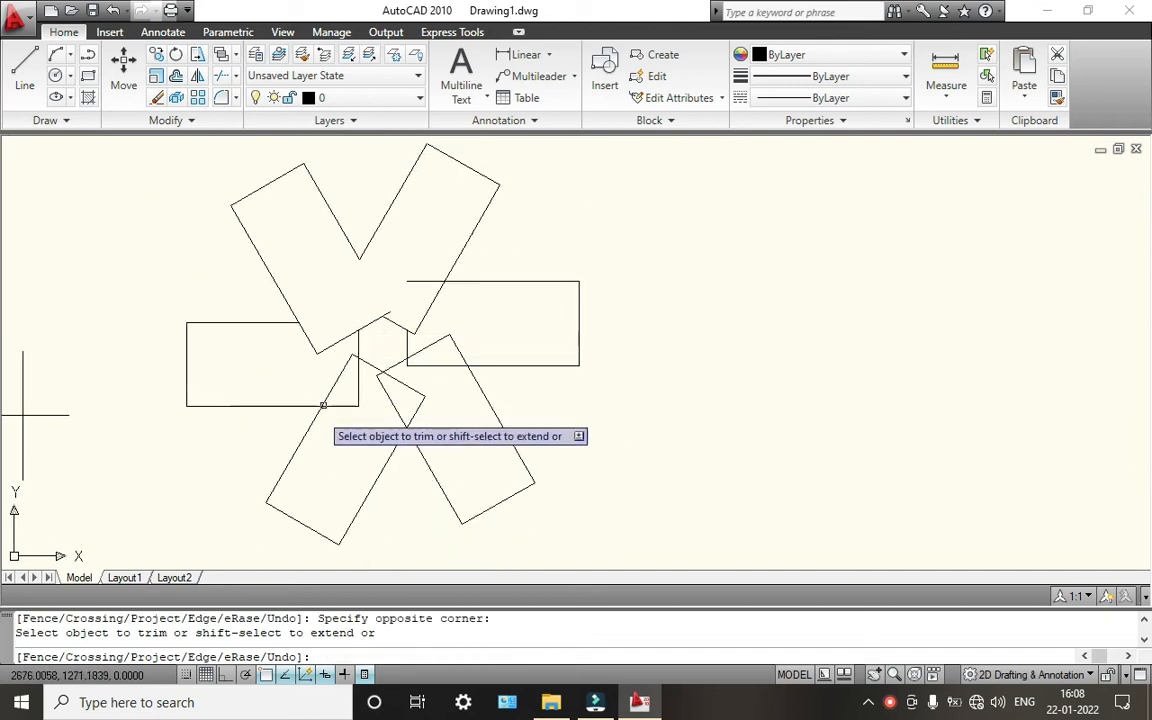
Trim the left rectangle's overlap with the lower-left rectangle and the remaining inner tip of the upper-left rectangle
click(352, 411)
click(333, 389)
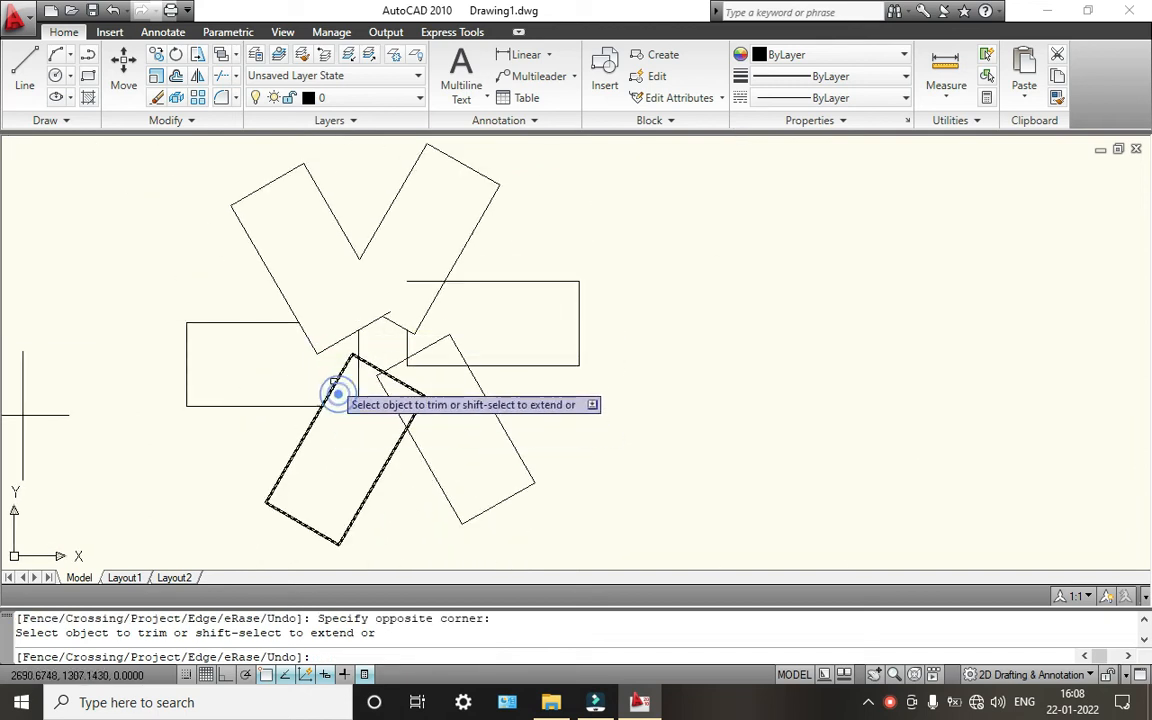
click(321, 341)
click(331, 358)
click(311, 352)
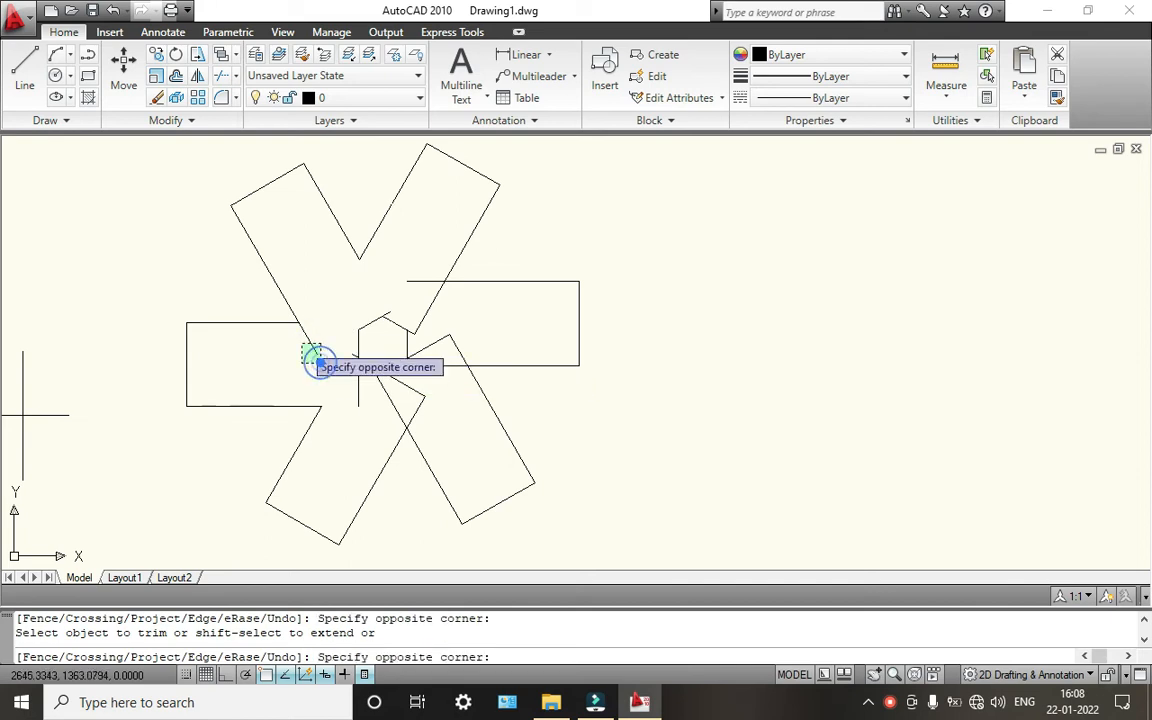
click(301, 342)
Trim the right rectangle's overlaps with its two neighbours and the crossing lines between the two lower rectangles
click(432, 373)
click(427, 345)
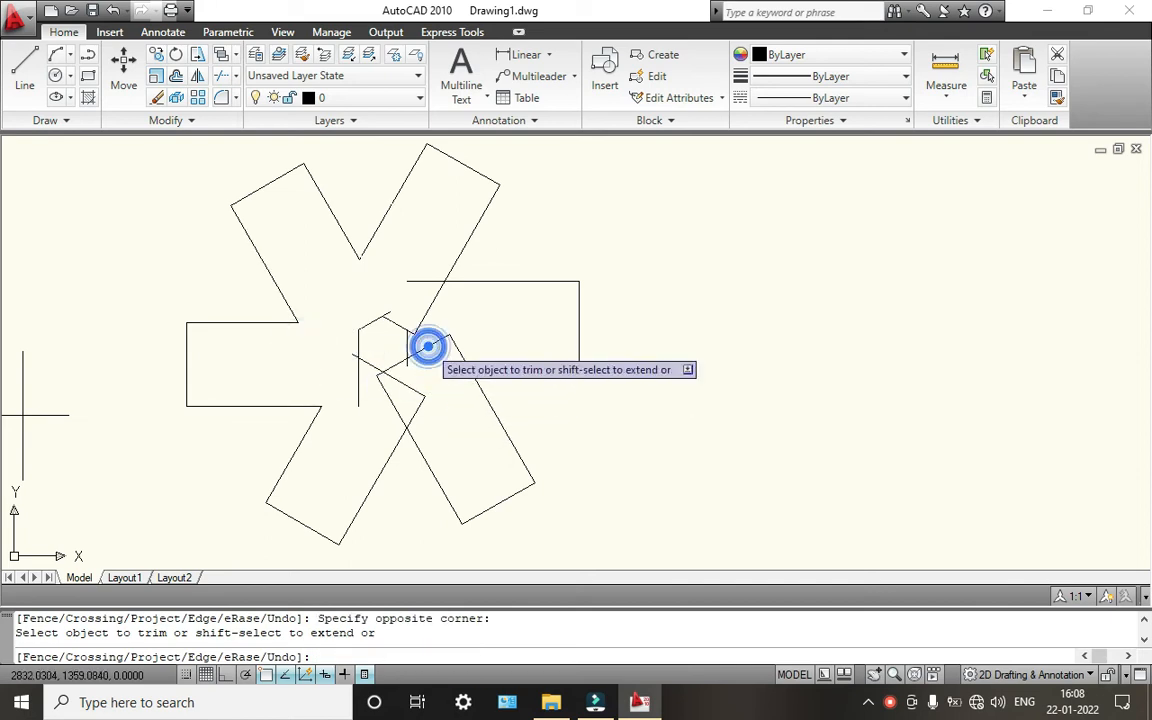
click(416, 324)
click(429, 339)
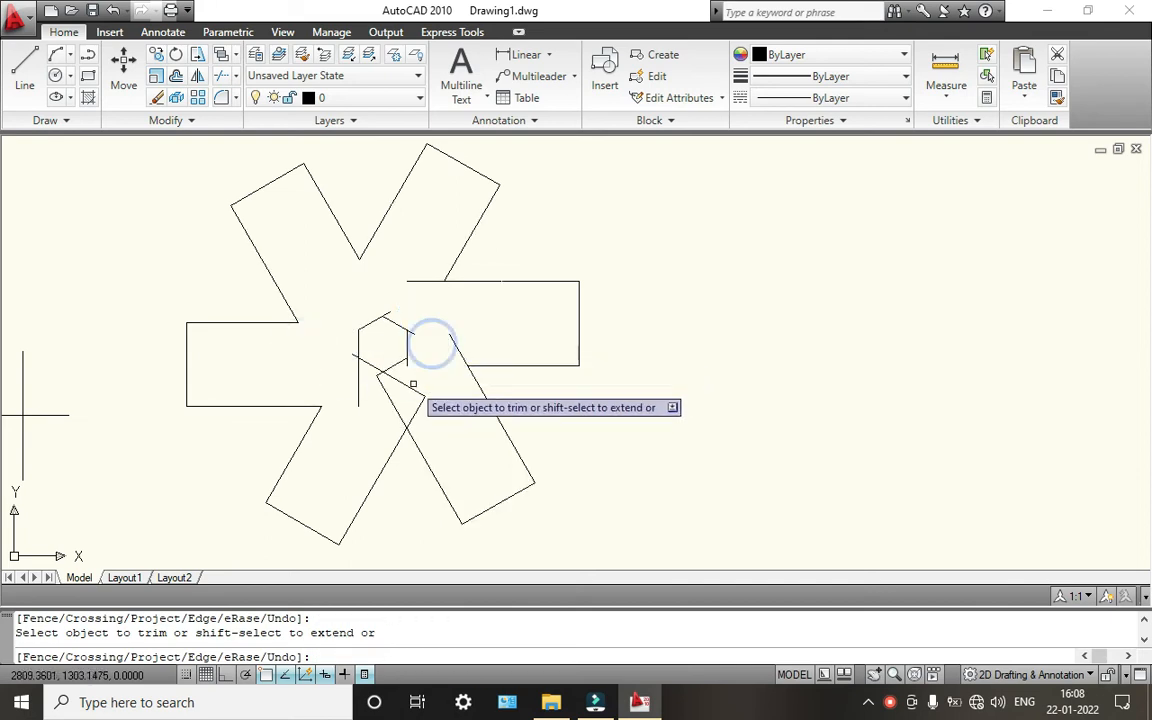
click(411, 386)
click(383, 388)
click(356, 393)
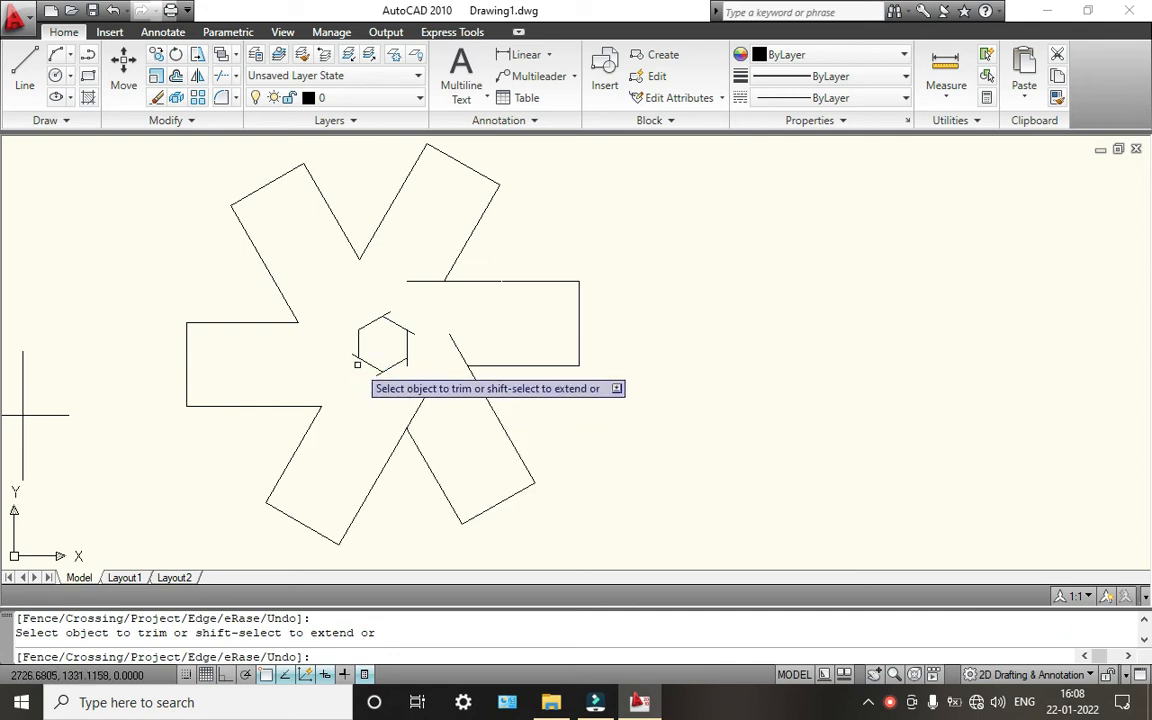
Trim the short line ends protruding from the corners of the central hexagon
scroll(356, 360, up, 5)
click(345, 345)
click(436, 224)
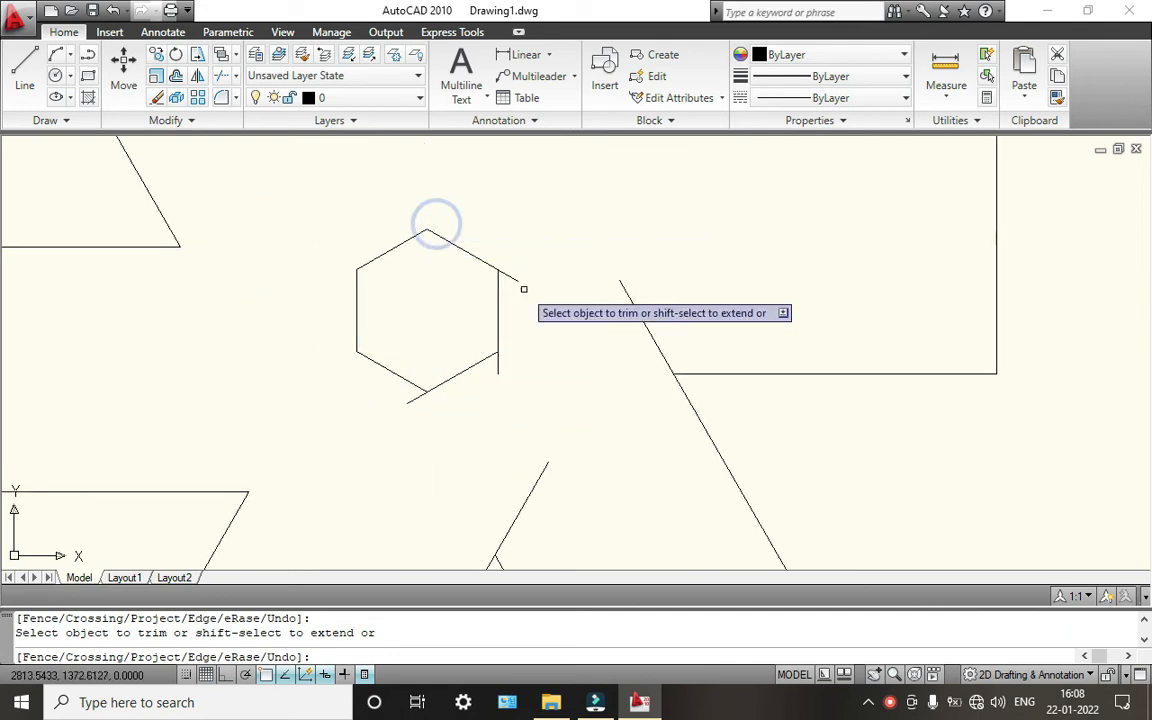
click(514, 276)
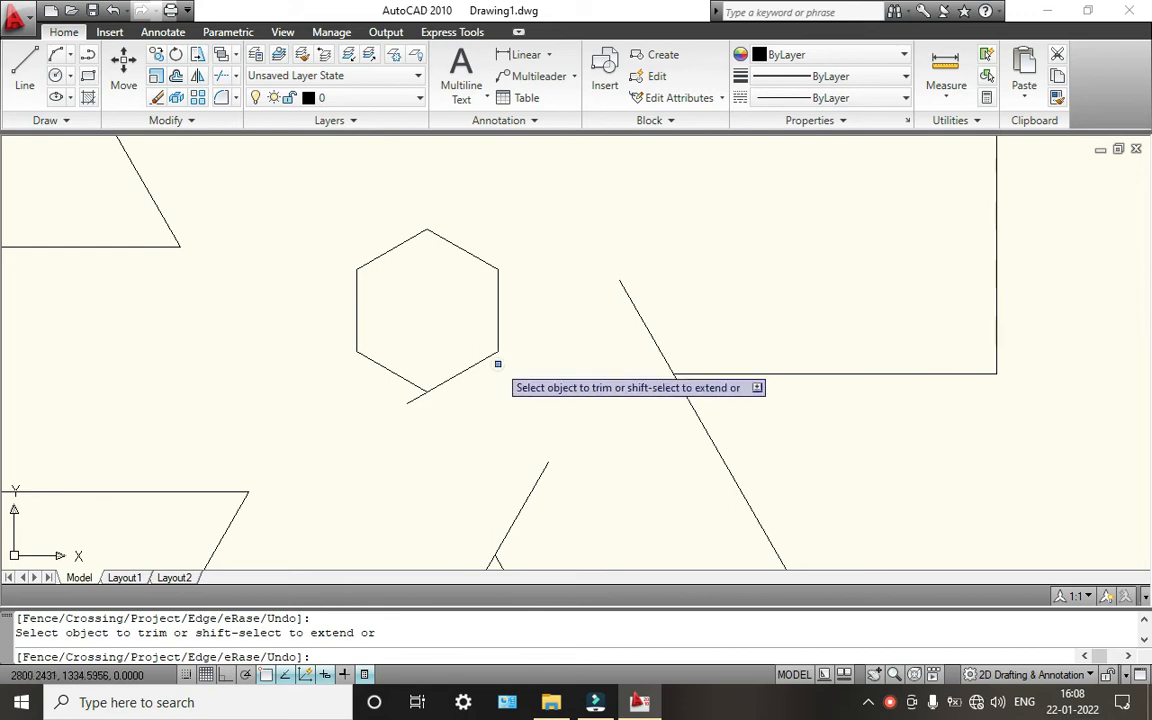
click(497, 364)
click(417, 396)
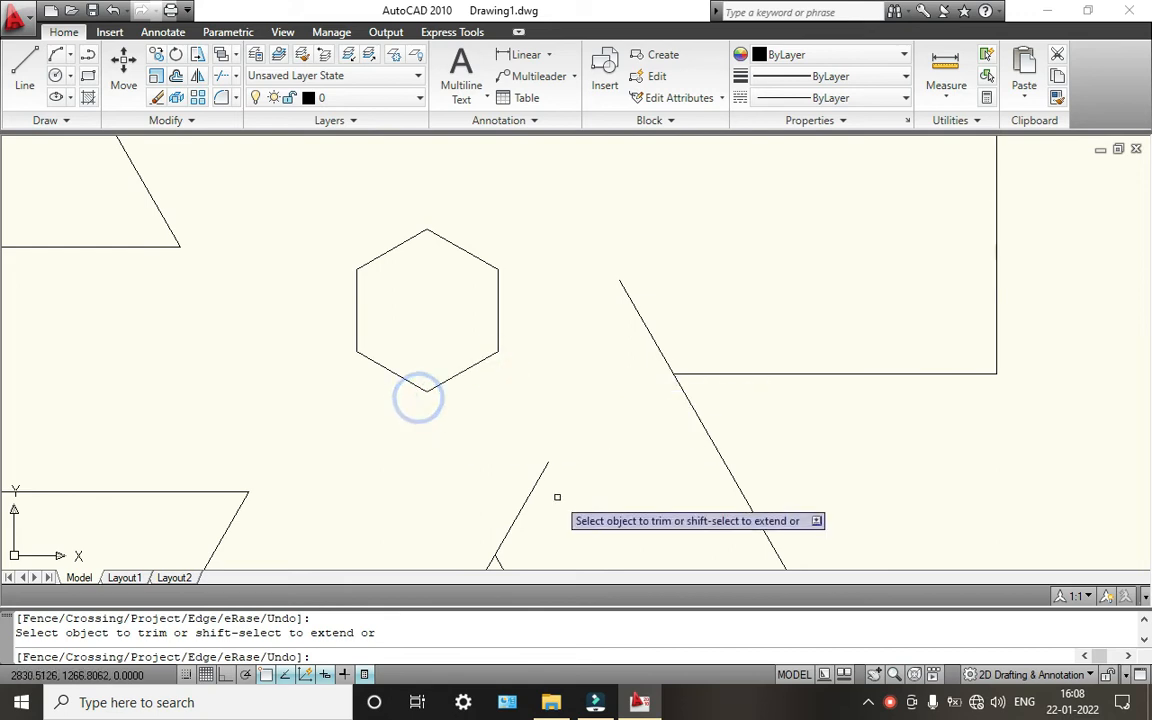
Trim the last line ends protruding inward around the hexagon: above the bottom notch, at the lower-right arm and on the right arm's top edge
click(555, 496)
click(514, 468)
click(604, 354)
click(663, 278)
scroll(660, 288, down, 5)
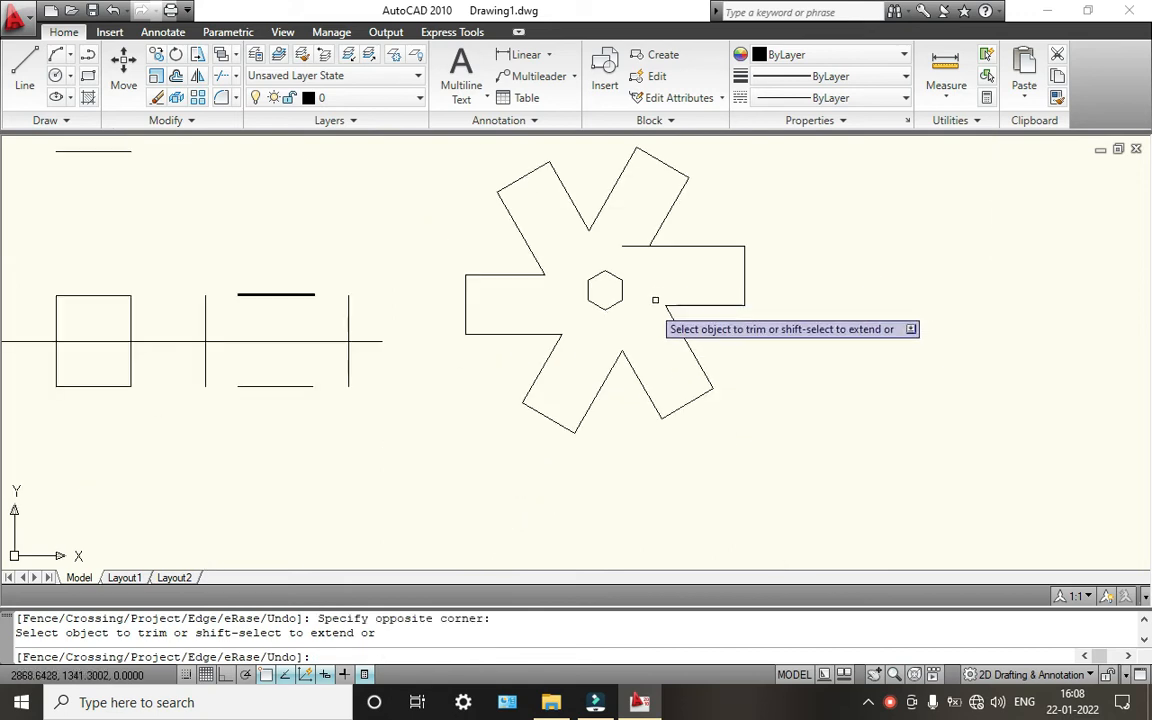
click(631, 245)
key(Escape)
scroll(560, 330, down, 5)
scroll(566, 321, up, 9)
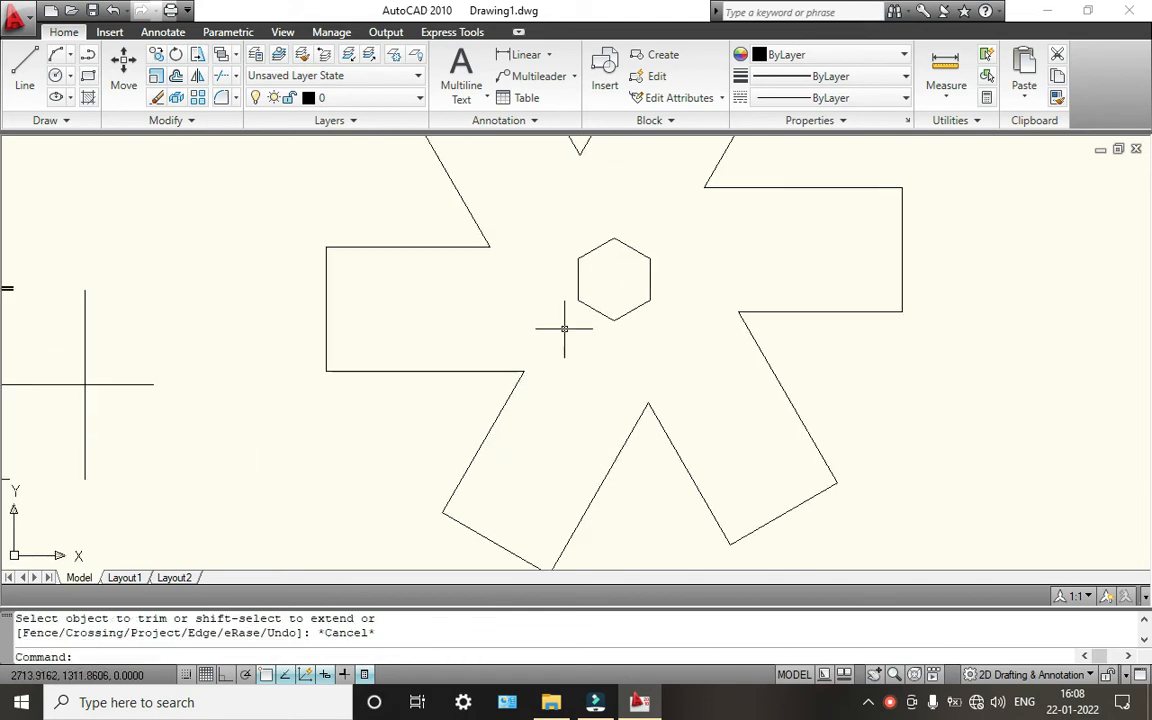
scroll(566, 321, down, 6)
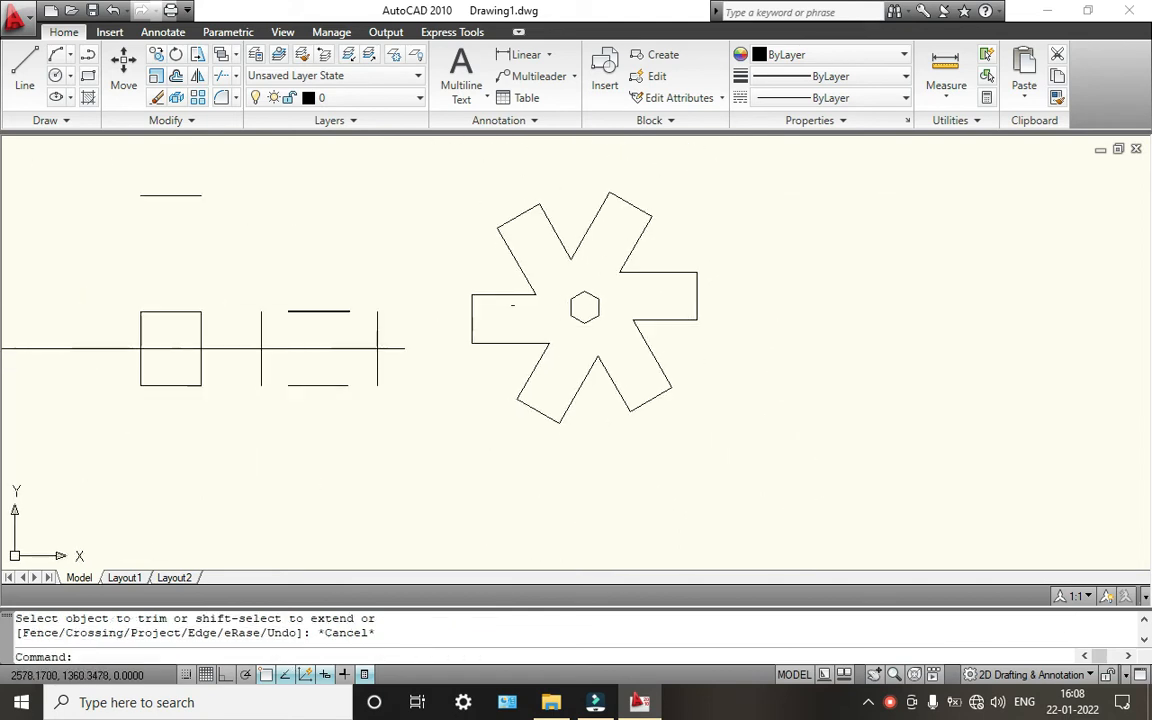
Fillet the outer edge of the star's upper-left arm with the top edge of its left arm at radius 0
click(222, 97)
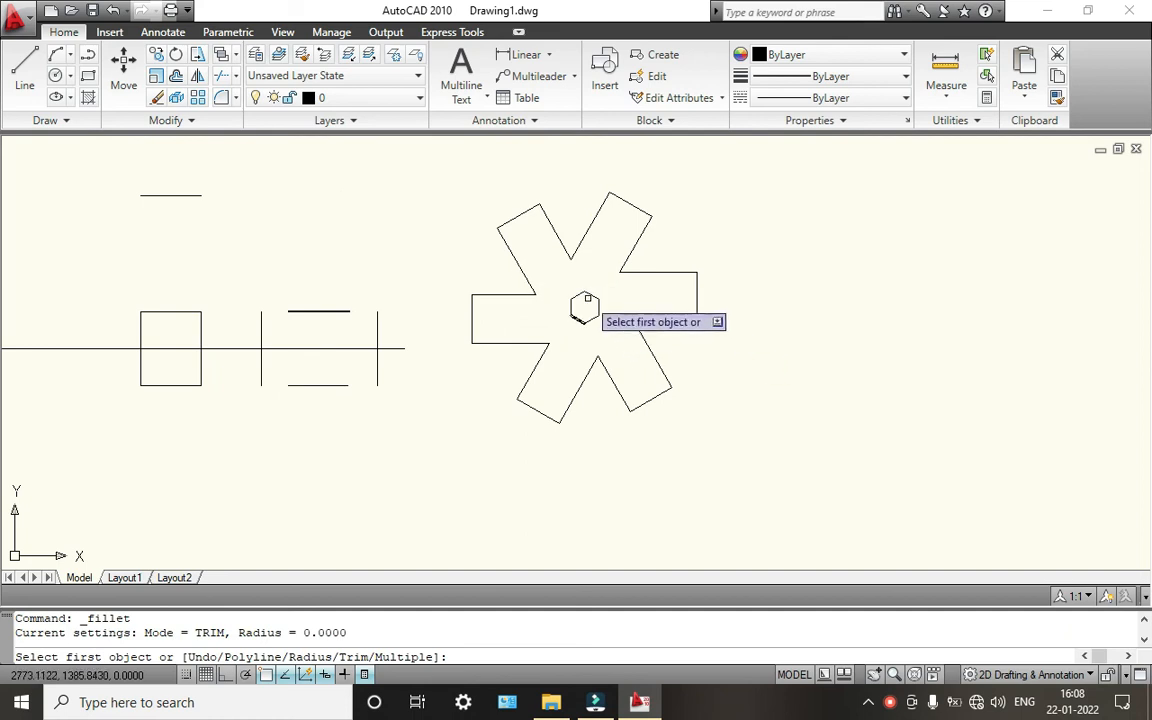
scroll(585, 305, up, 3)
click(430, 249)
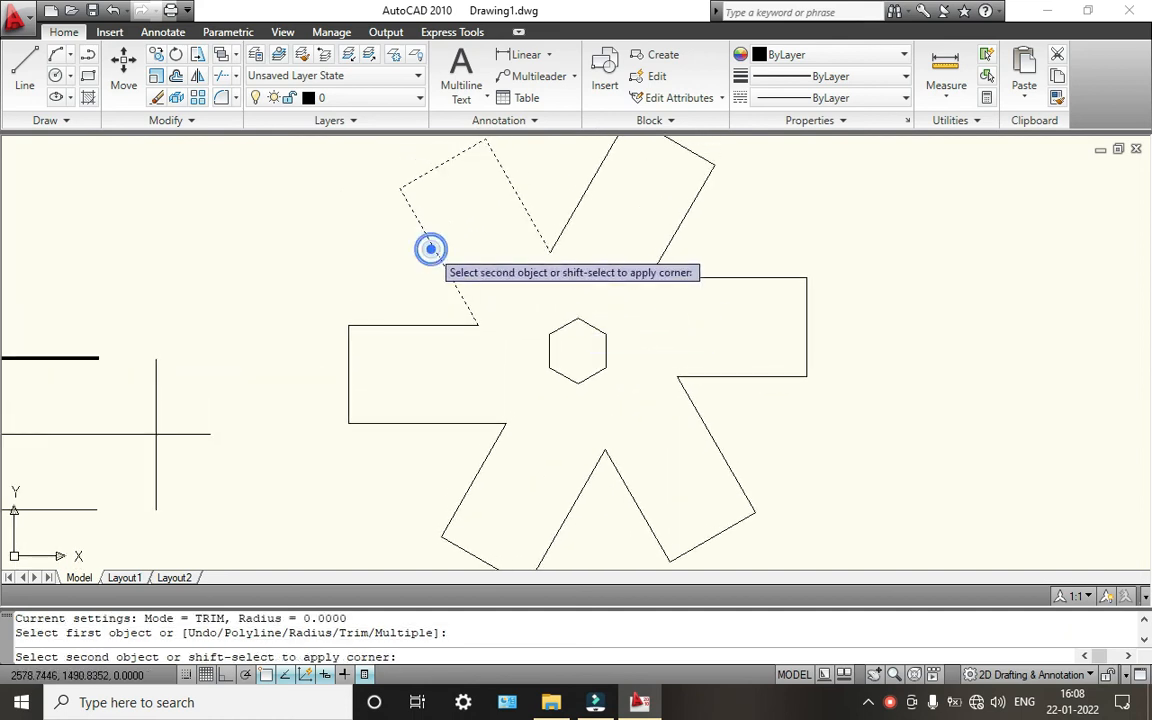
click(427, 325)
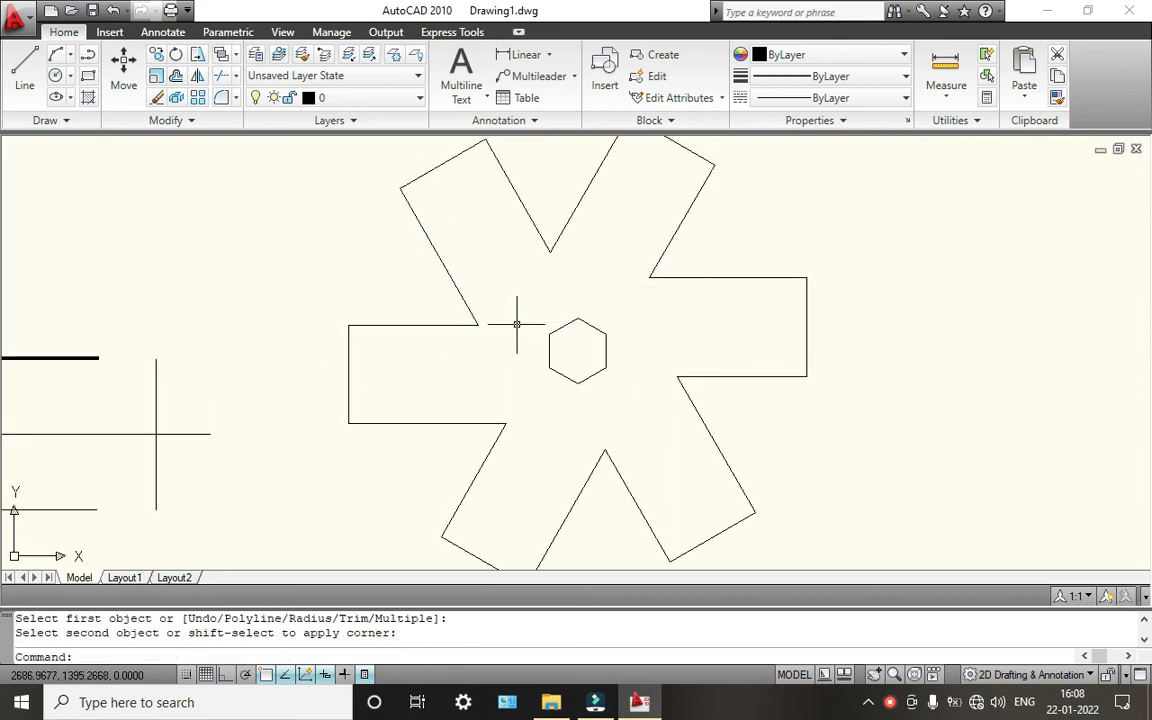
scroll(640, 355, down, 4)
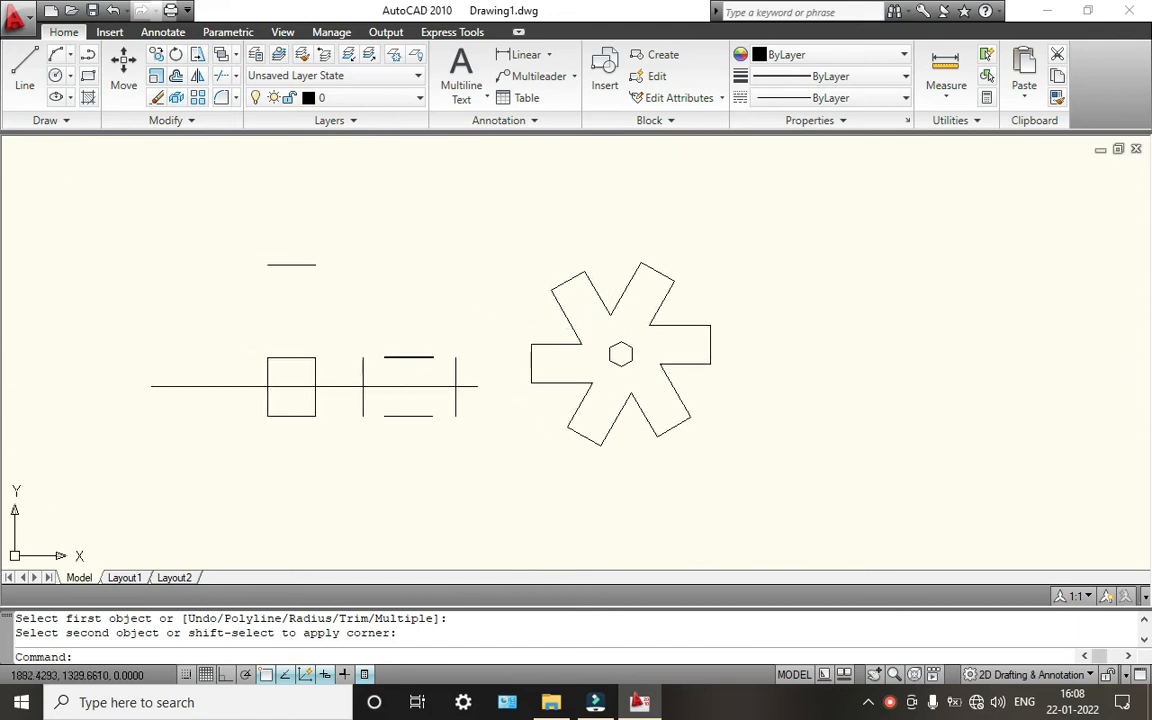
Fillet the two parallel vertical lines at their upper ends so an arc connects them
click(220, 97)
scroll(398, 365, up, 4)
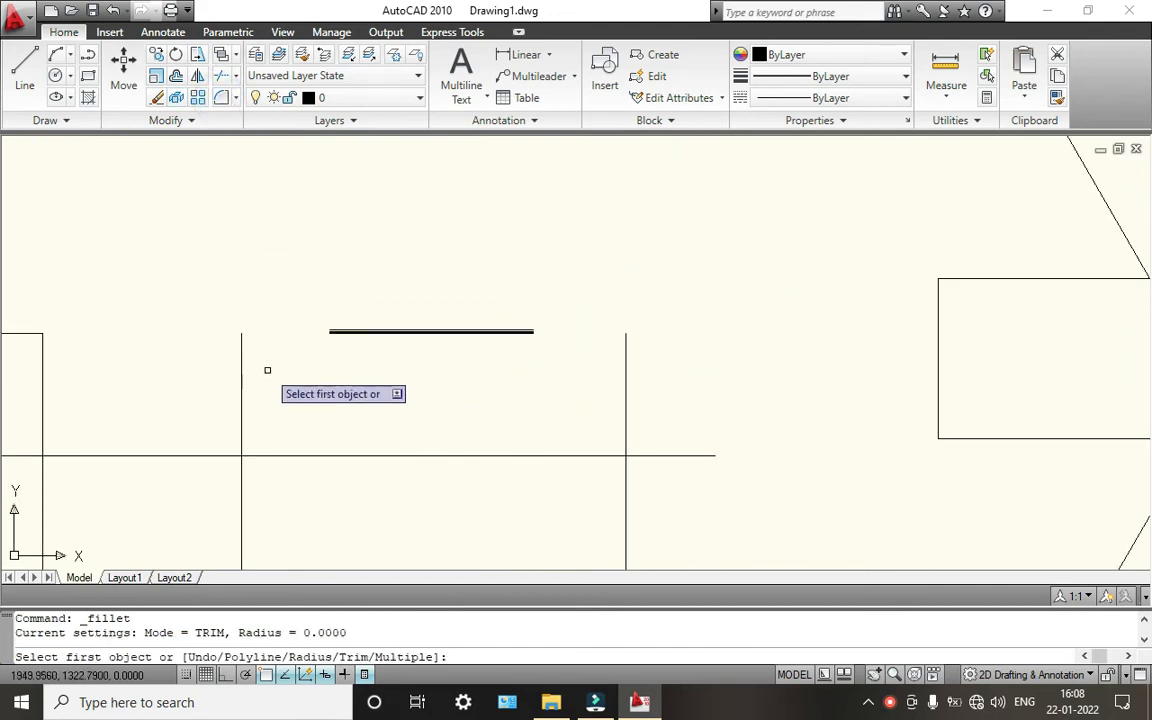
click(241, 363)
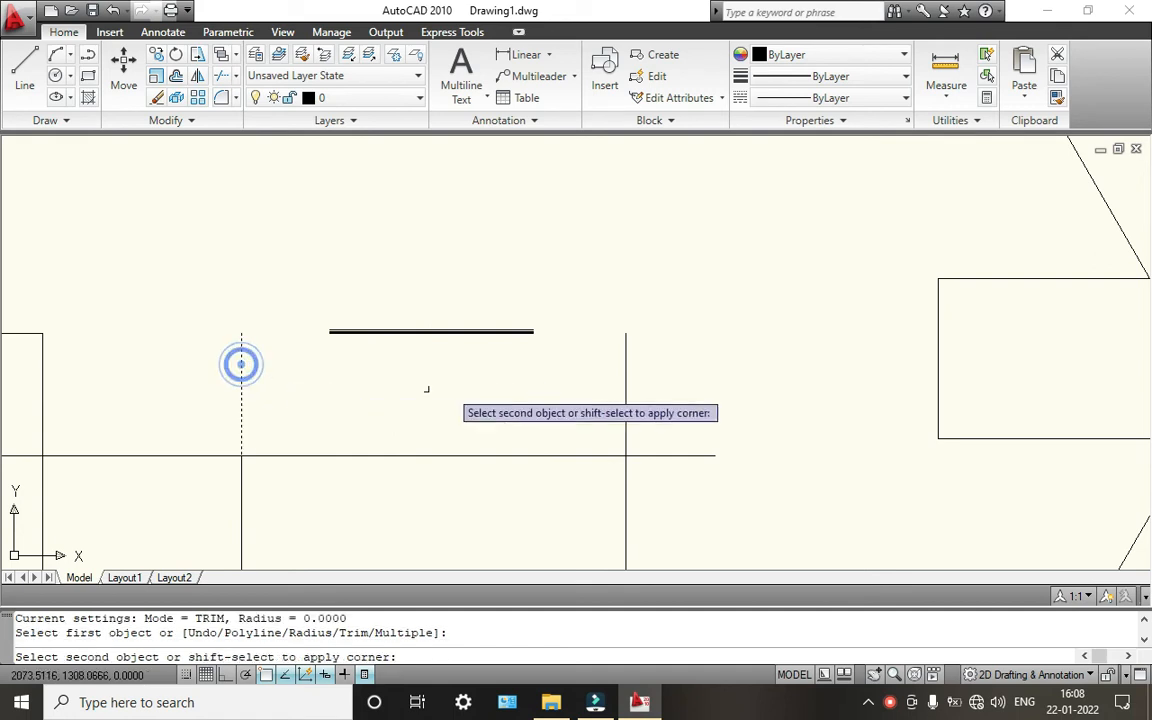
click(624, 375)
scroll(425, 355, down, 6)
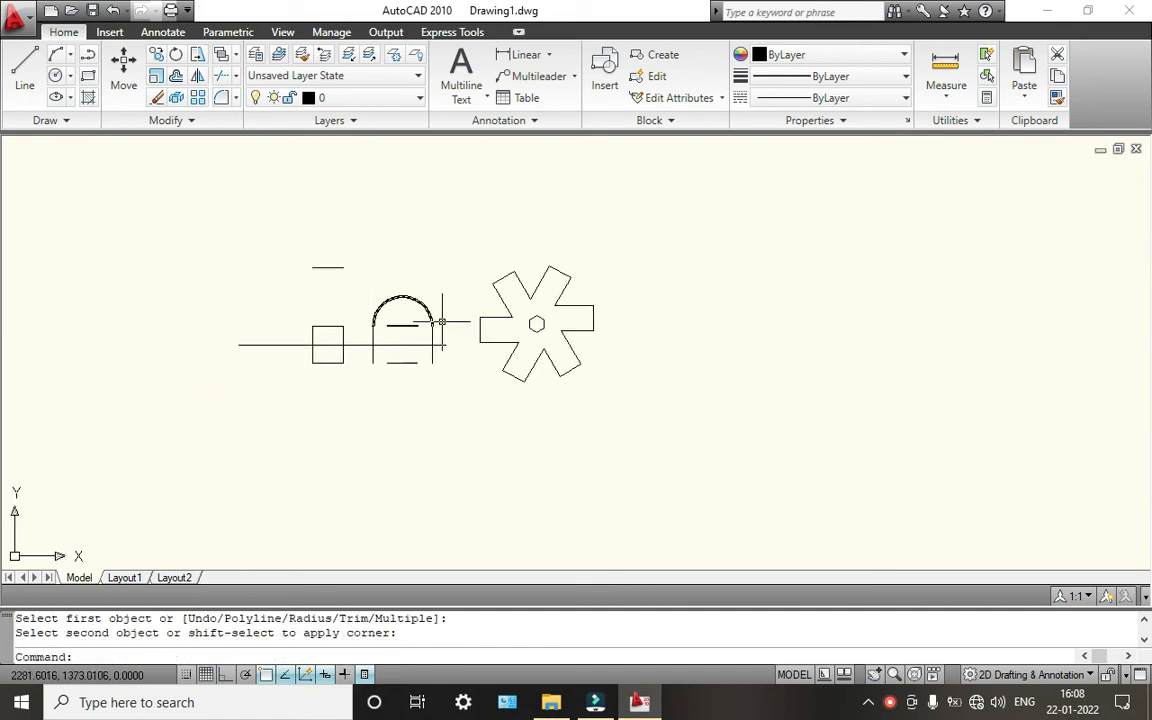
scroll(397, 301, up, 5)
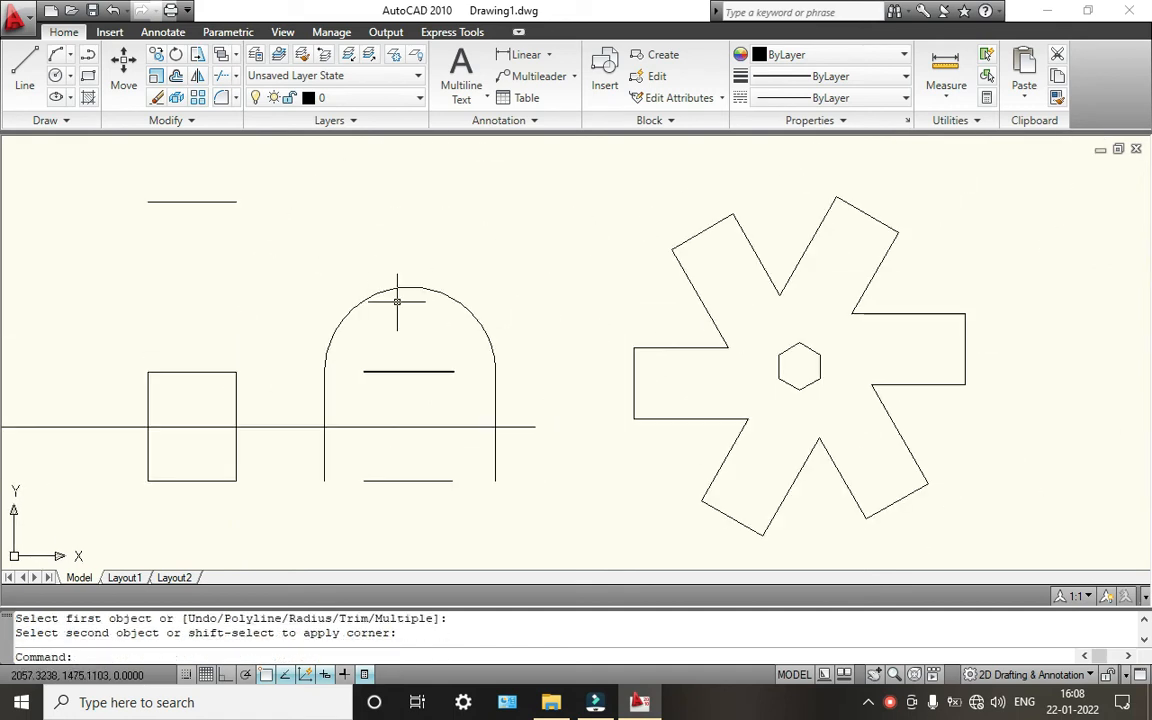
Chamfer the bottom horizontal line with the right vertical line of the arched shape, using zero distances, to form a corner
click(237, 100)
click(258, 163)
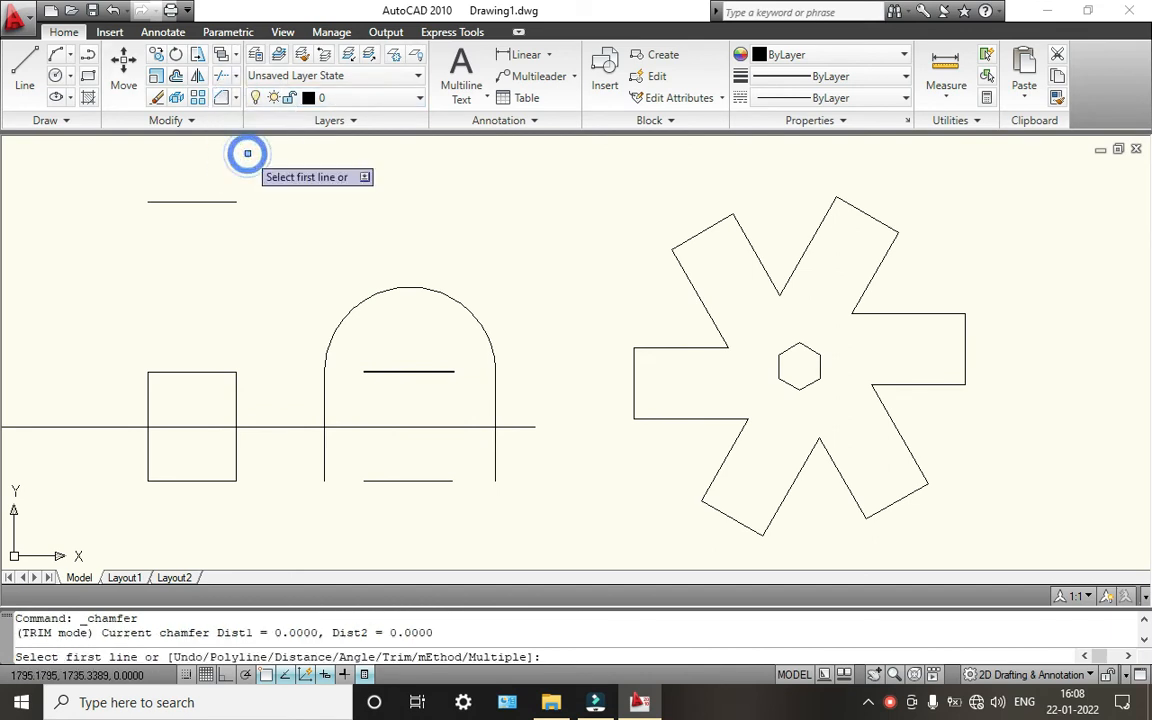
scroll(366, 277, down, 2)
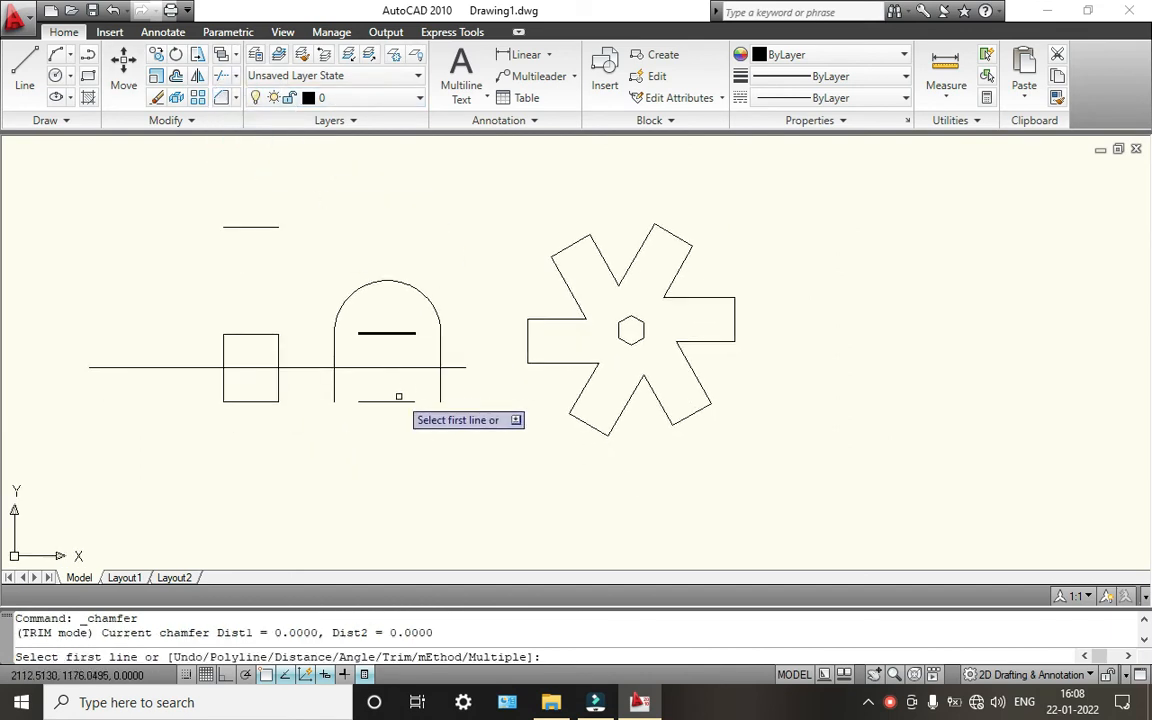
click(399, 400)
click(440, 375)
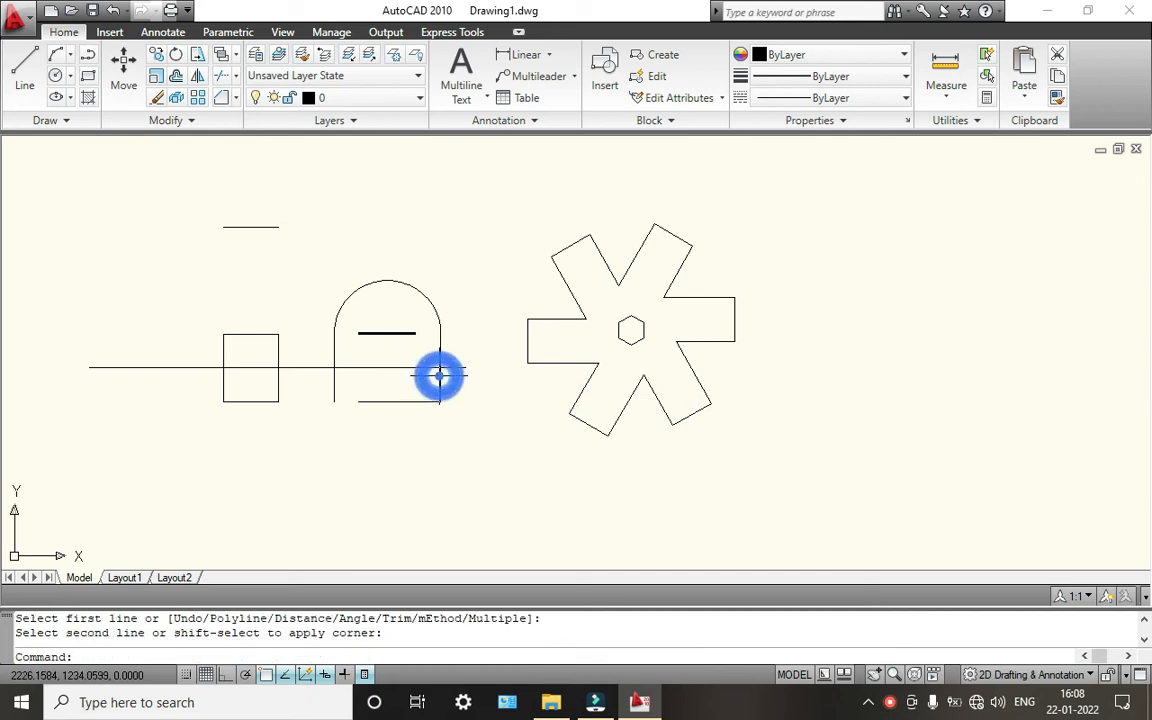
scroll(427, 423, up, 3)
scroll(204, 346, down, 4)
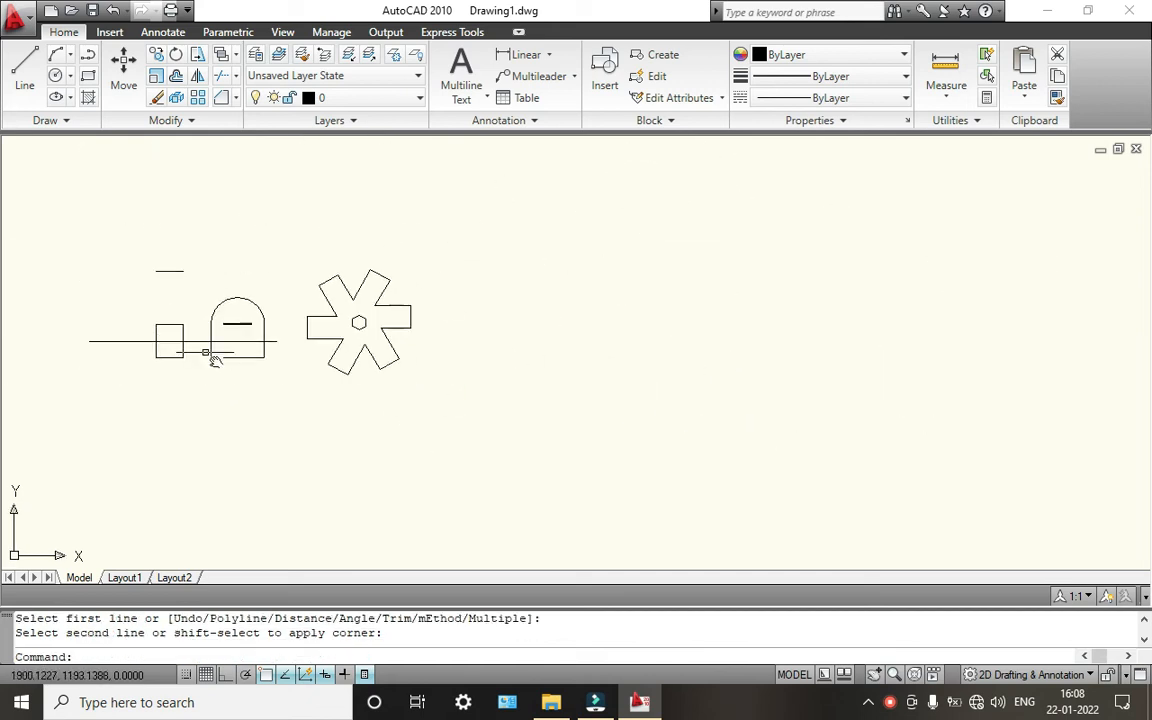
scroll(220, 352, up, 2)
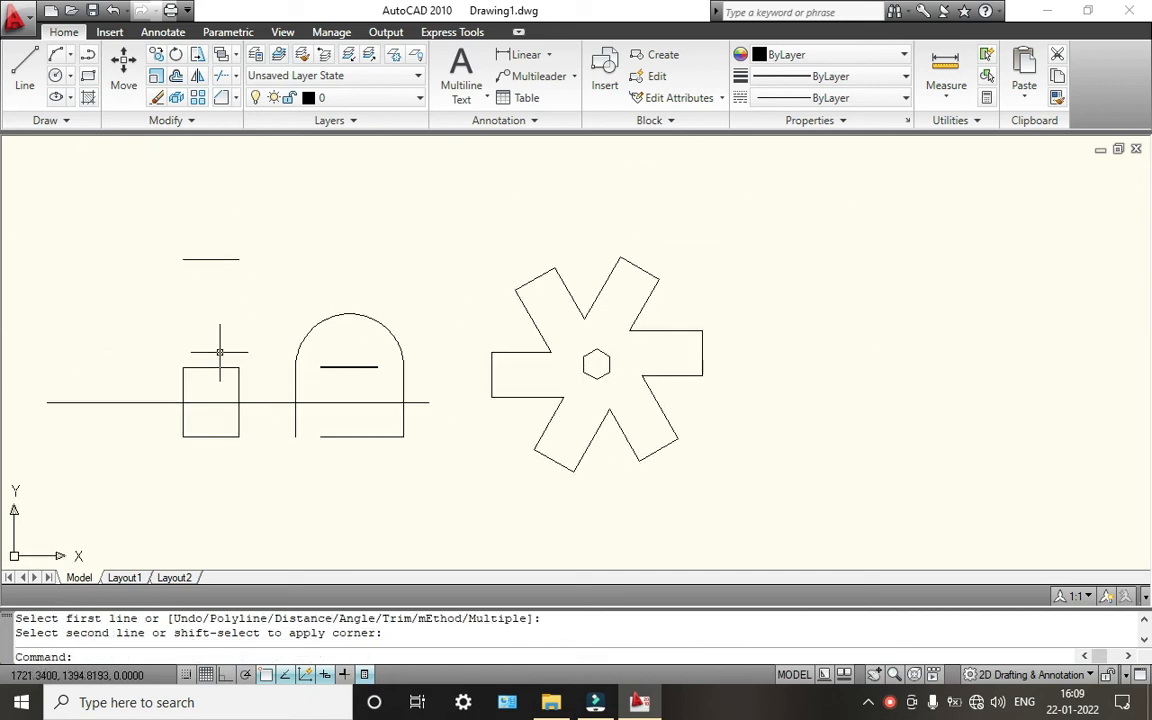
Break a small gap into the top edge of the small rectangle near its midpoint
click(214, 122)
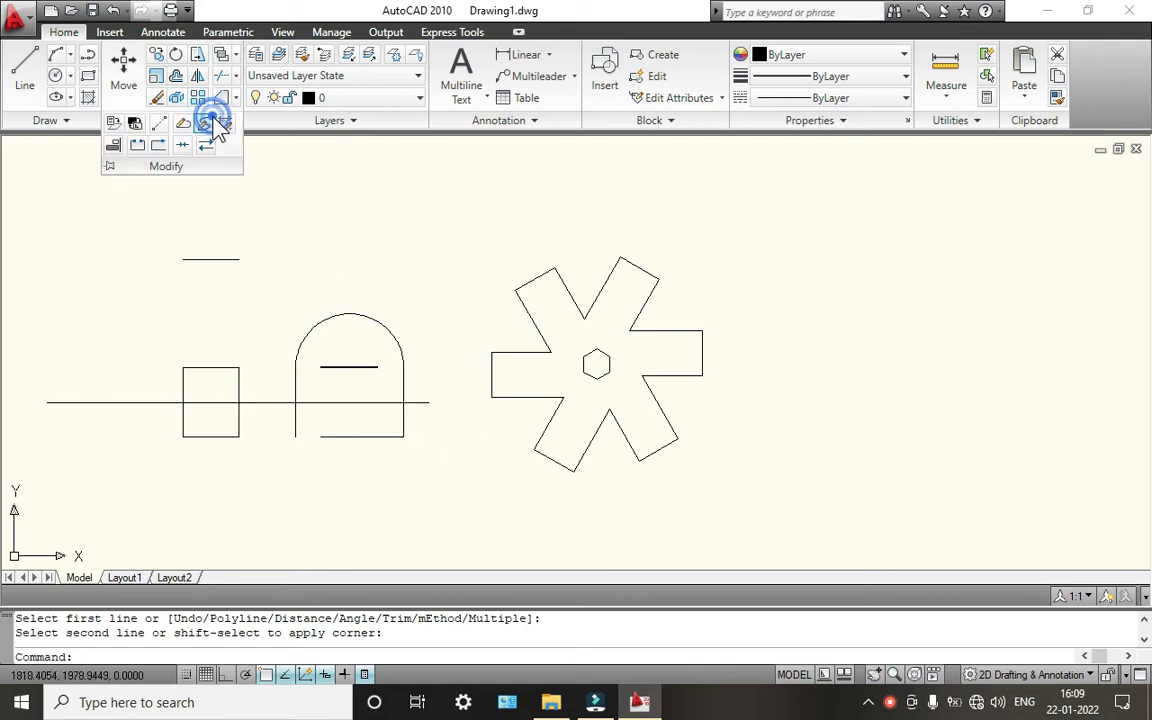
click(138, 150)
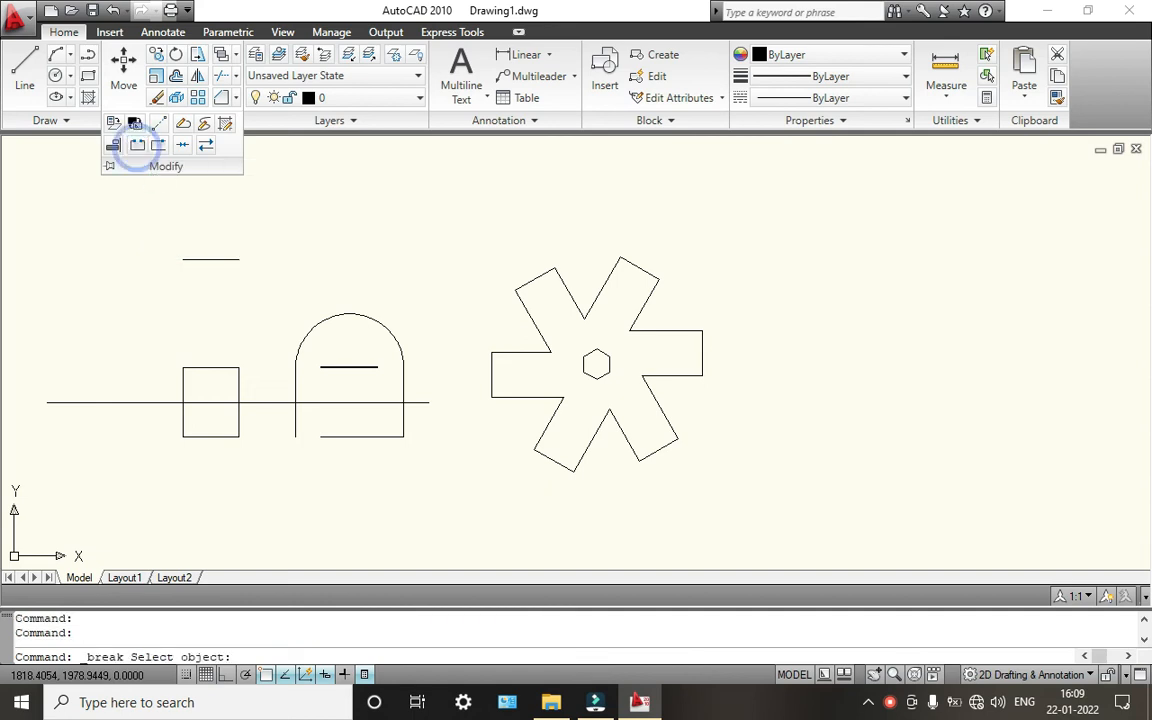
click(211, 369)
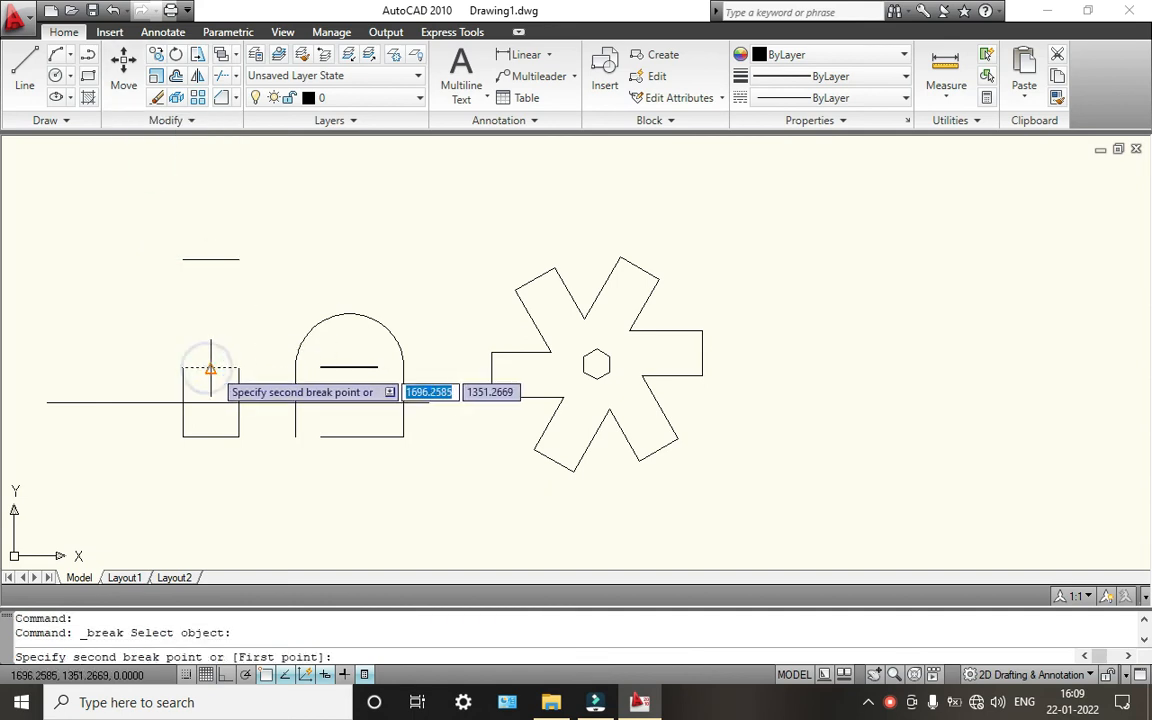
click(213, 368)
scroll(257, 358, up, 6)
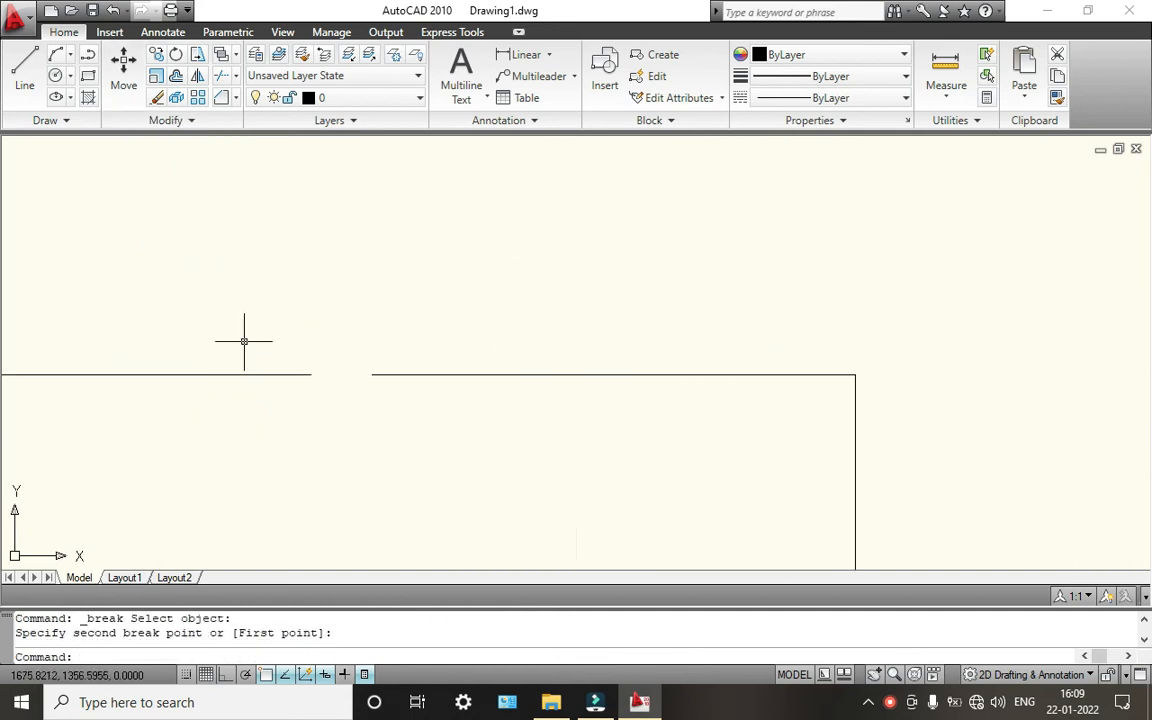
scroll(300, 368, down, 5)
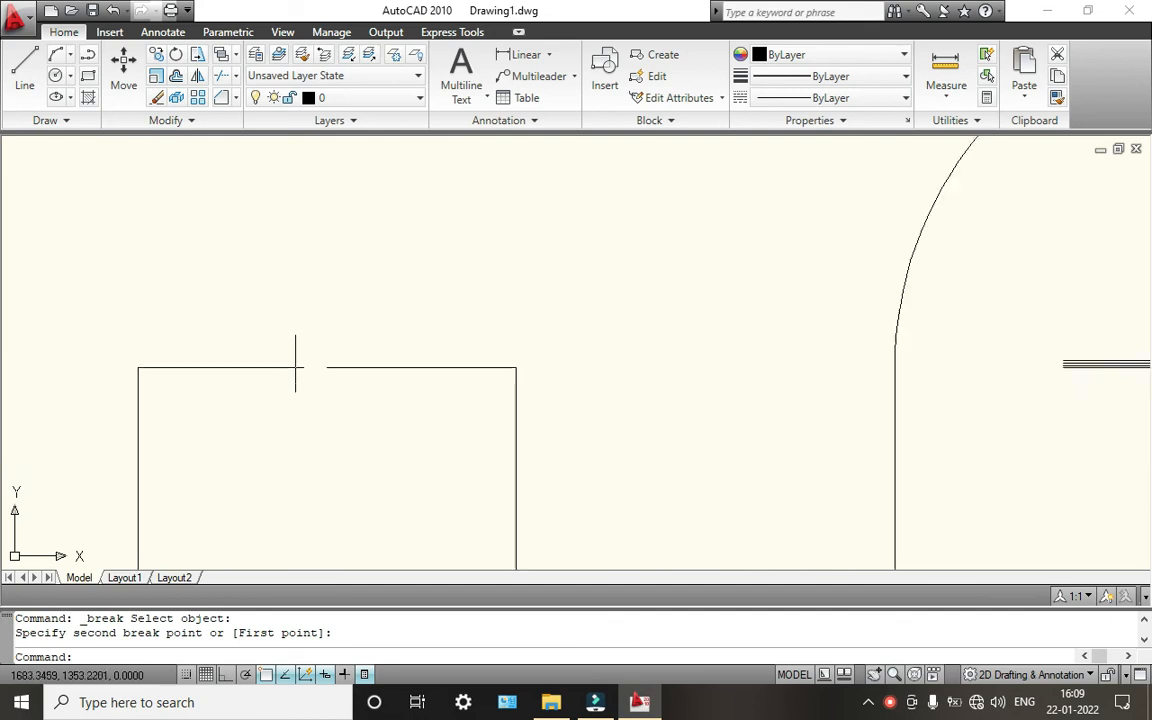
Break the left piece of the small rectangle's top edge at a single point near its left corner
click(172, 124)
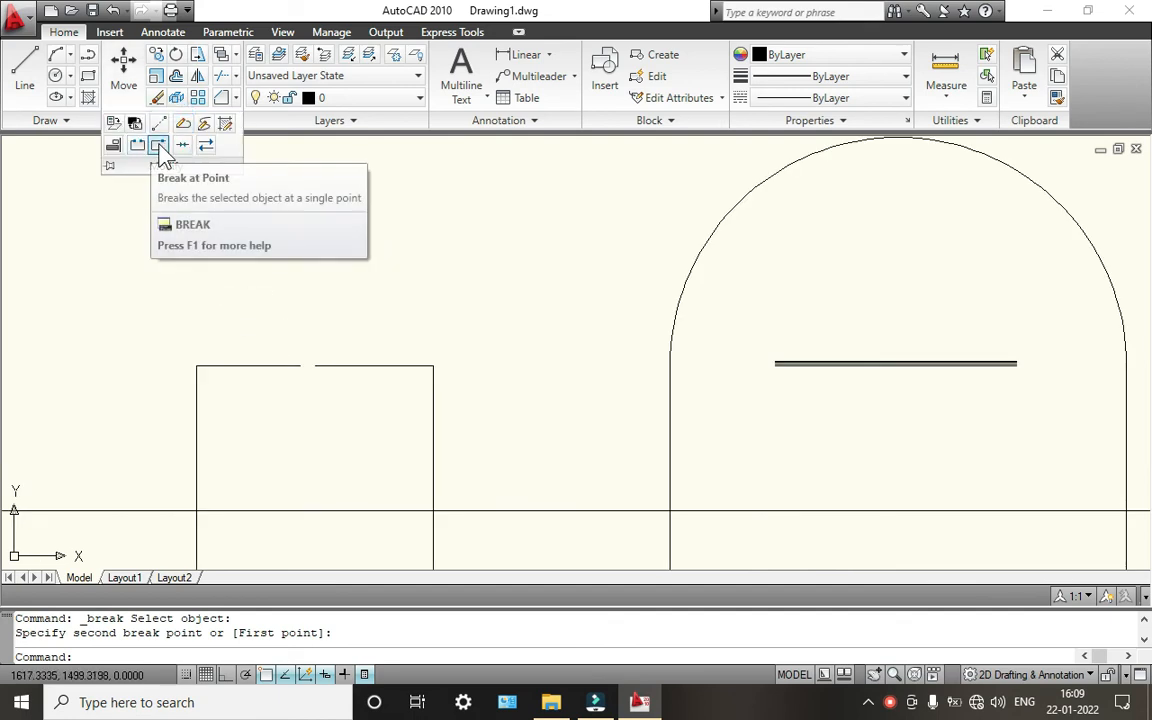
click(157, 146)
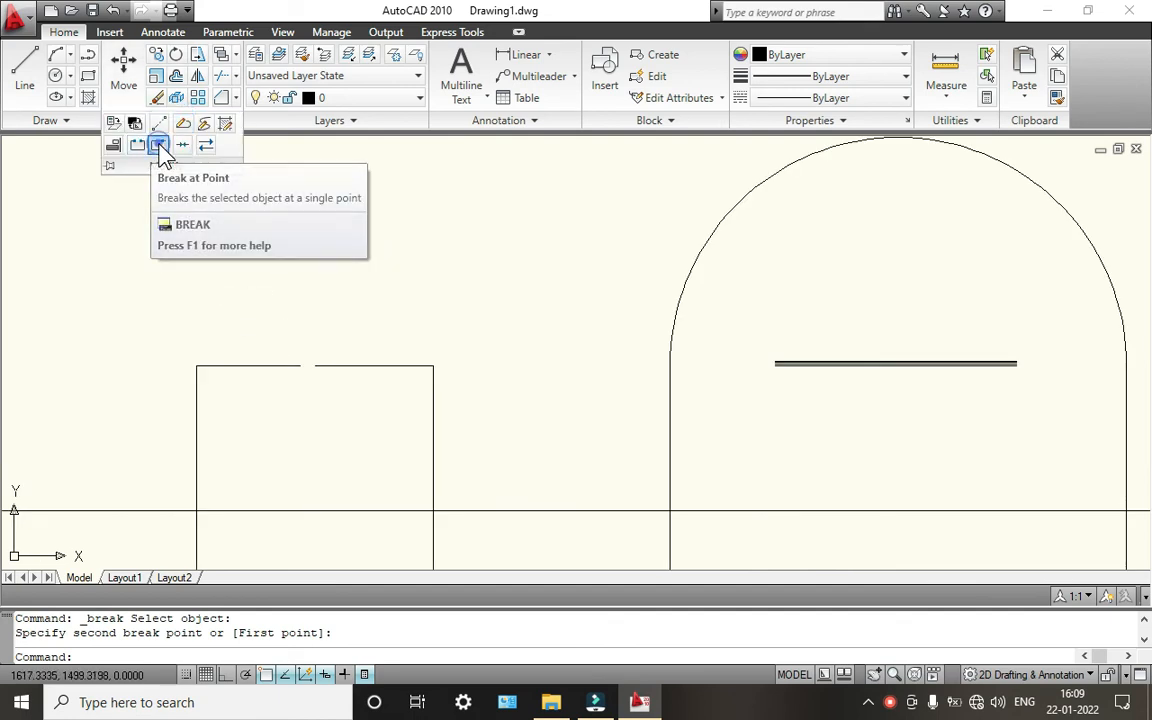
click(214, 365)
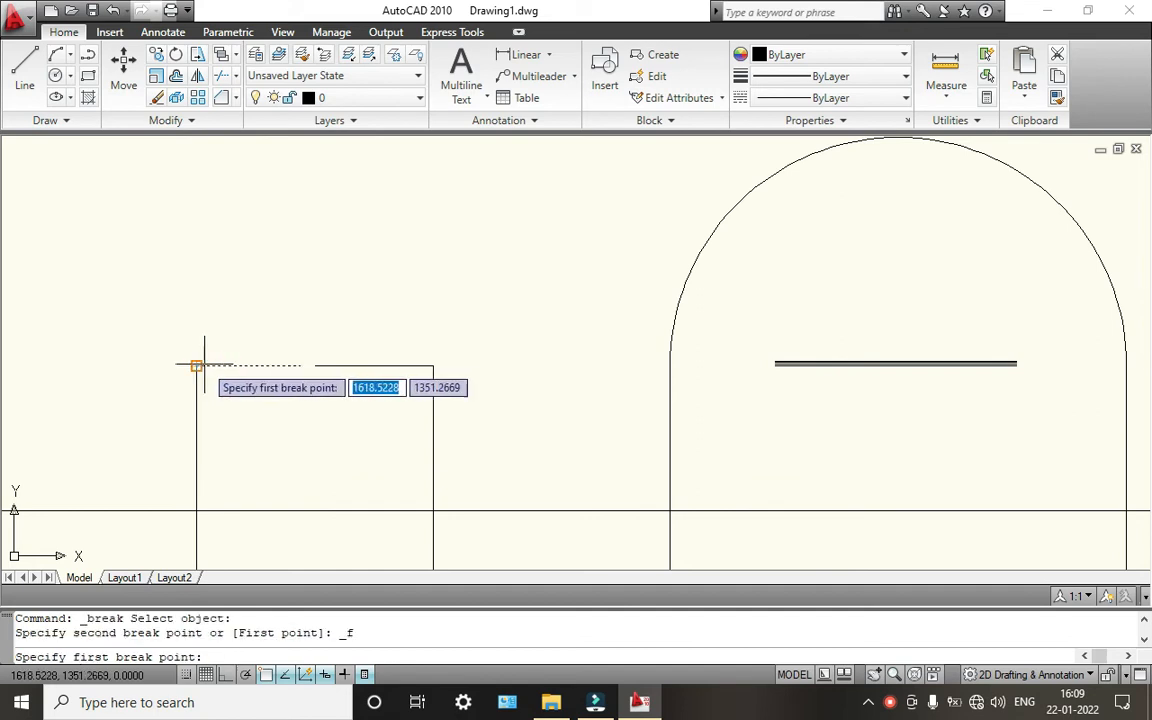
scroll(219, 364, up, 4)
click(196, 356)
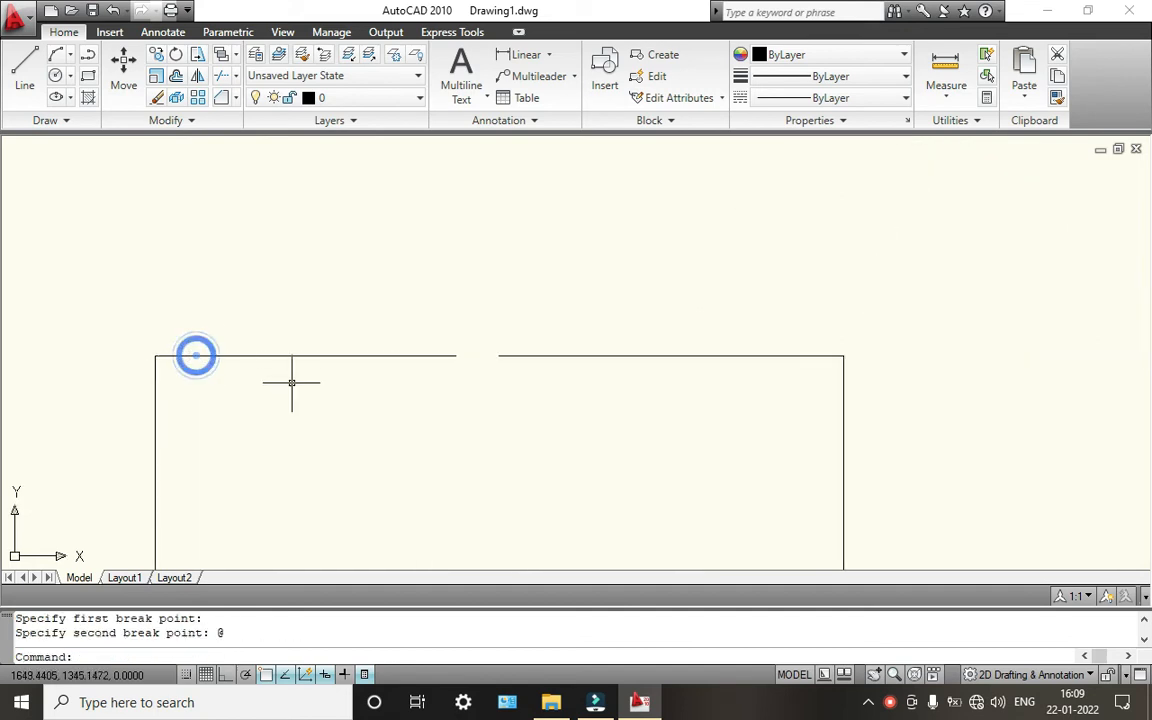
scroll(193, 352, down, 4)
scroll(270, 358, down, 2)
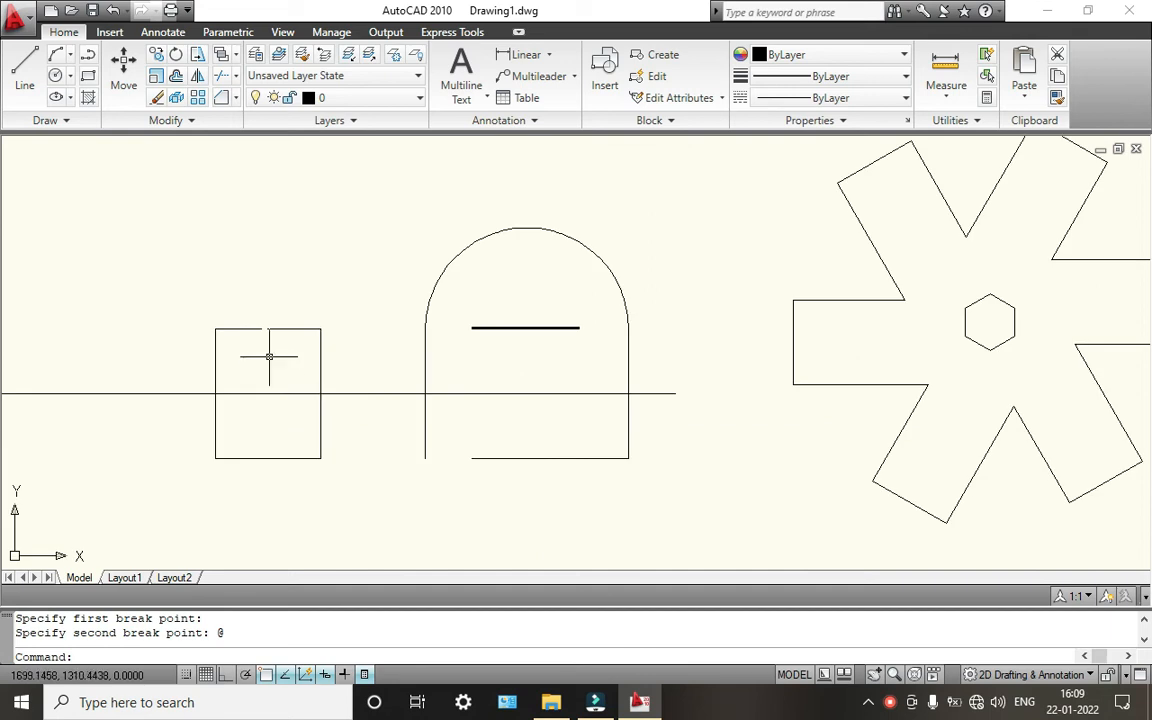
Join the middle segment of the small rectangle's top edge with the segment on the other side of the gap
scroll(231, 332, up, 6)
click(238, 341)
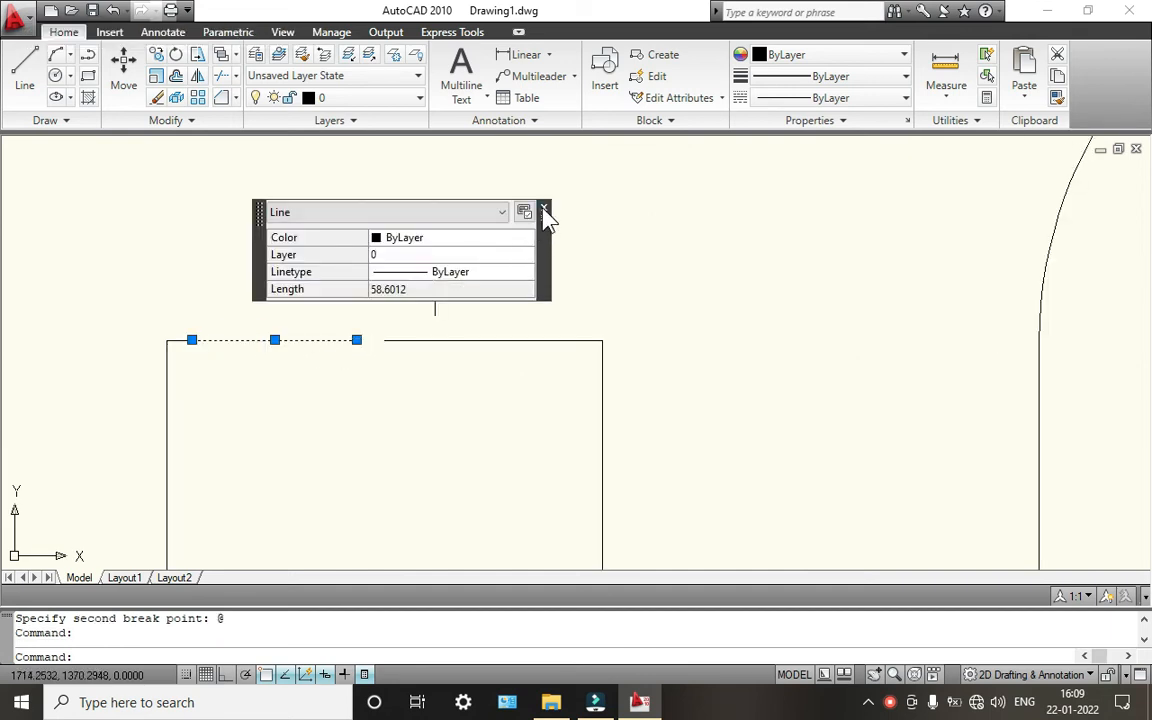
click(543, 208)
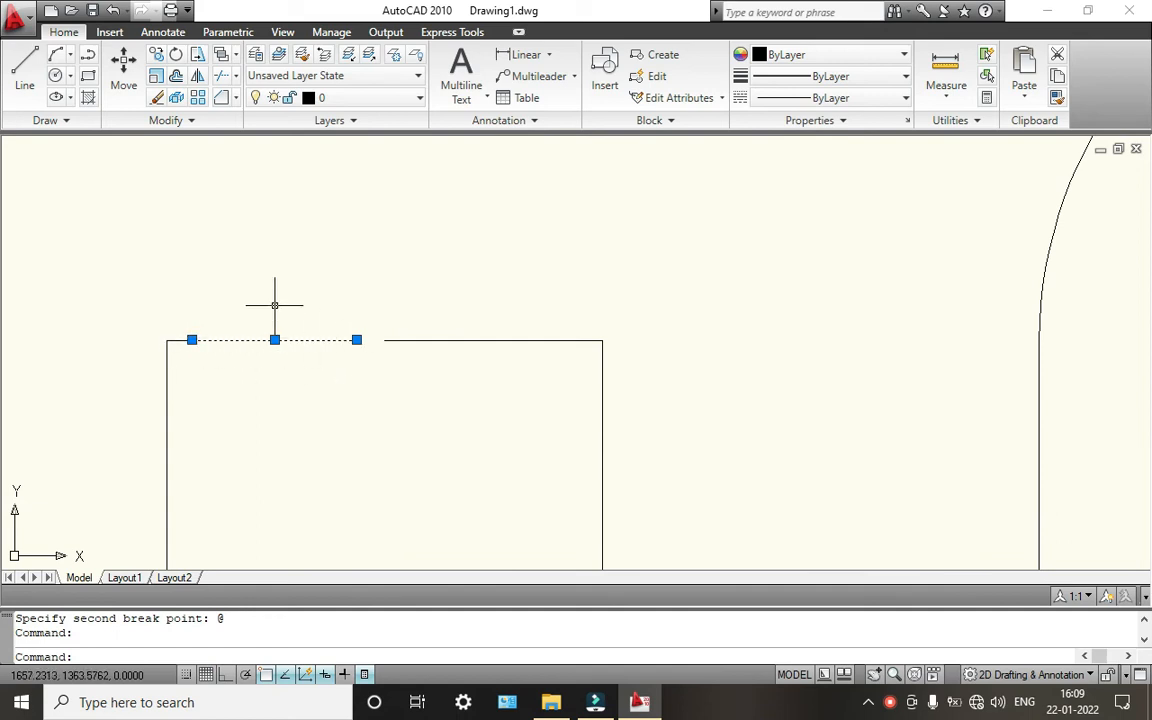
click(205, 121)
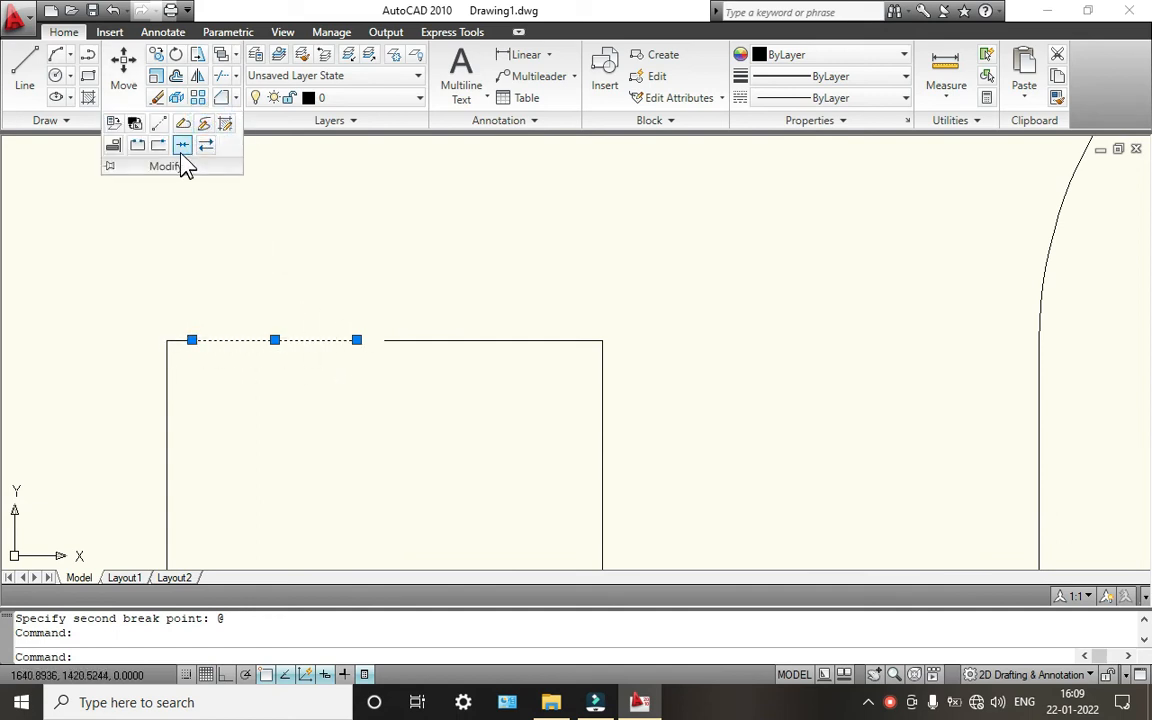
click(182, 145)
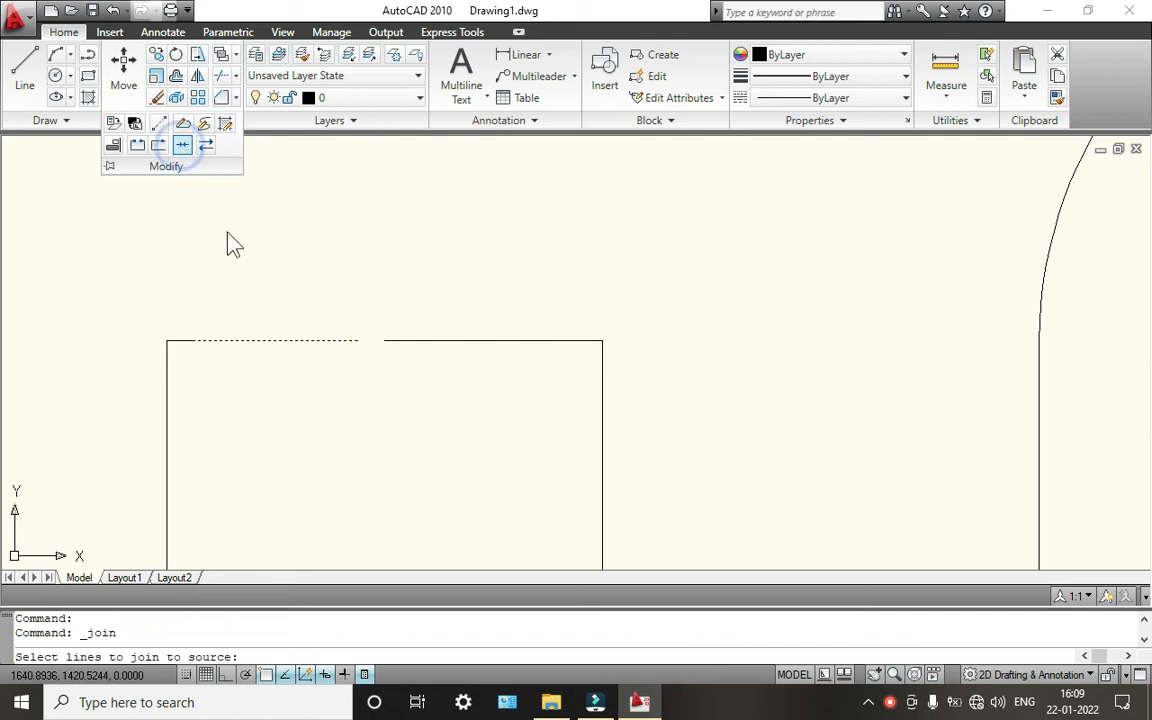
click(321, 337)
click(304, 364)
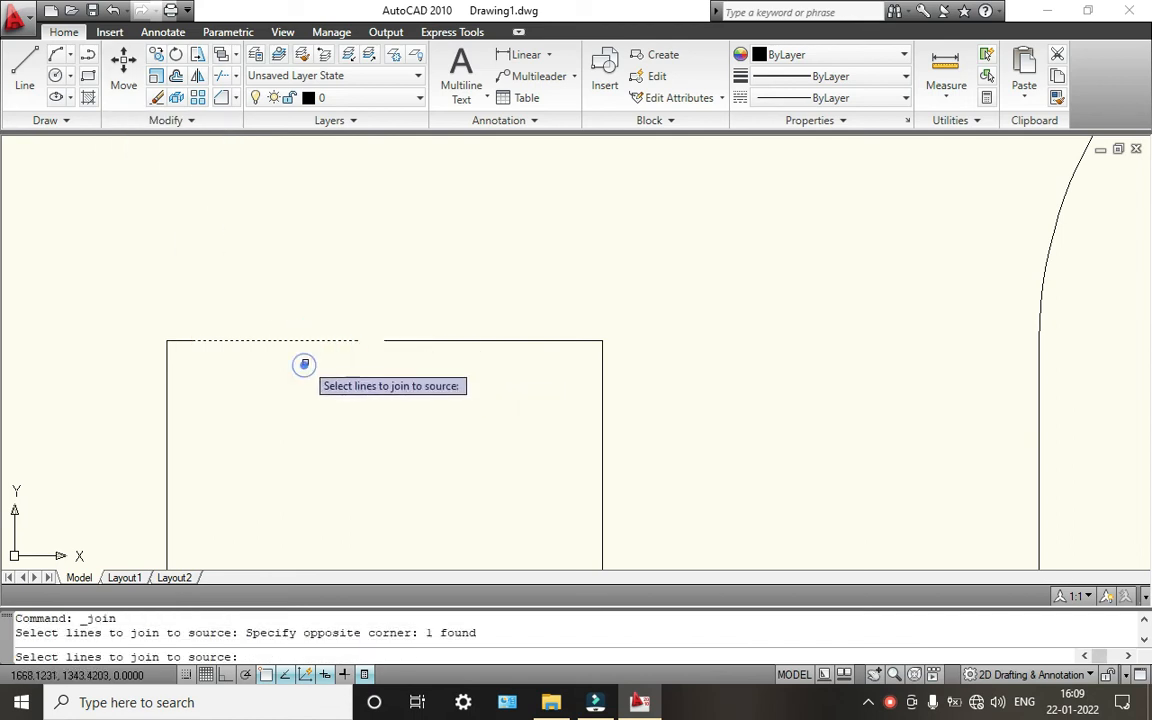
click(432, 342)
click(345, 342)
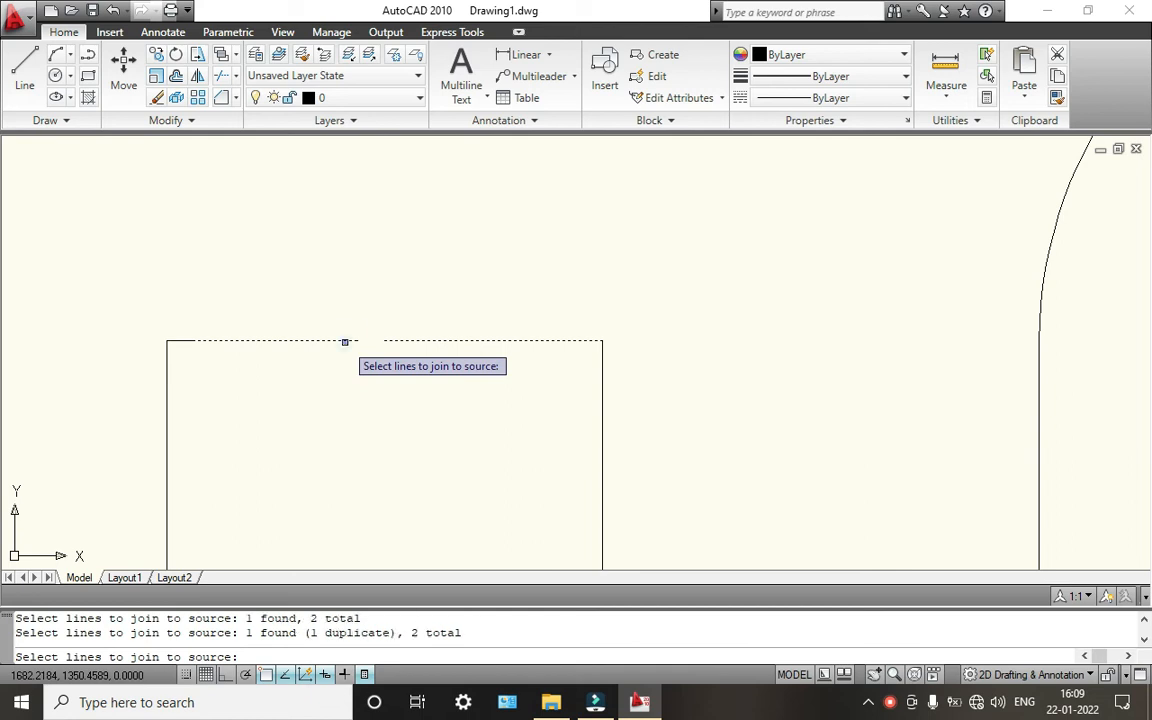
key(Return)
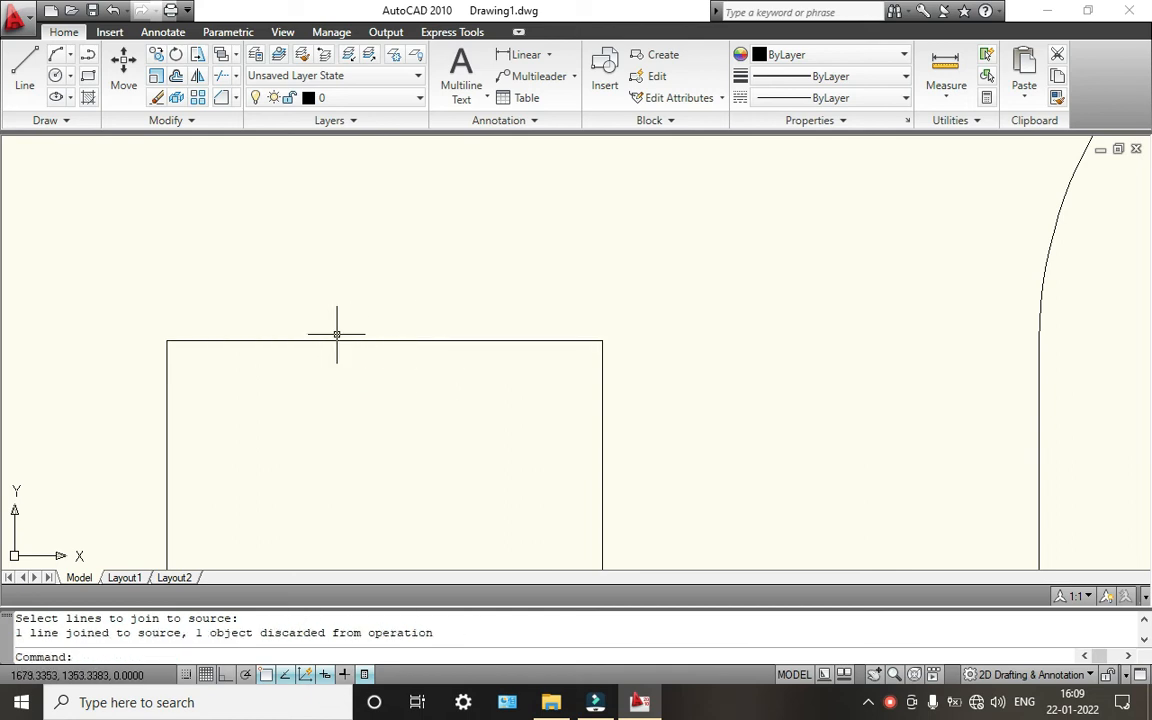
click(190, 120)
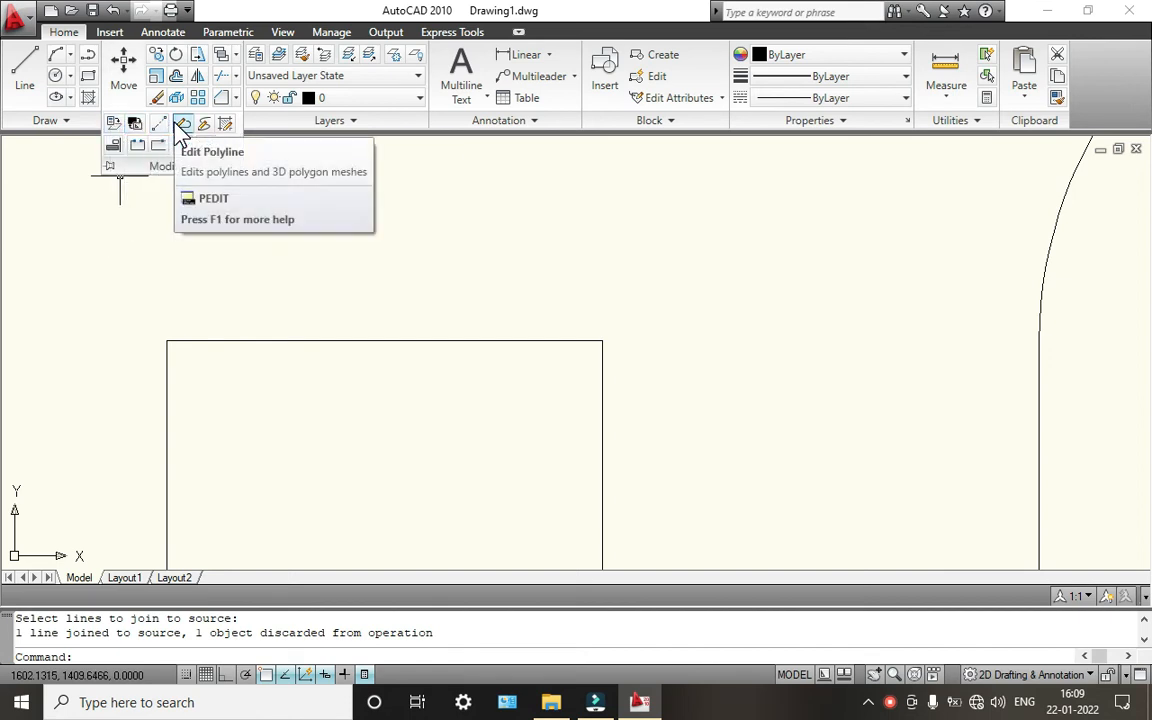
click(893, 707)
click(919, 649)
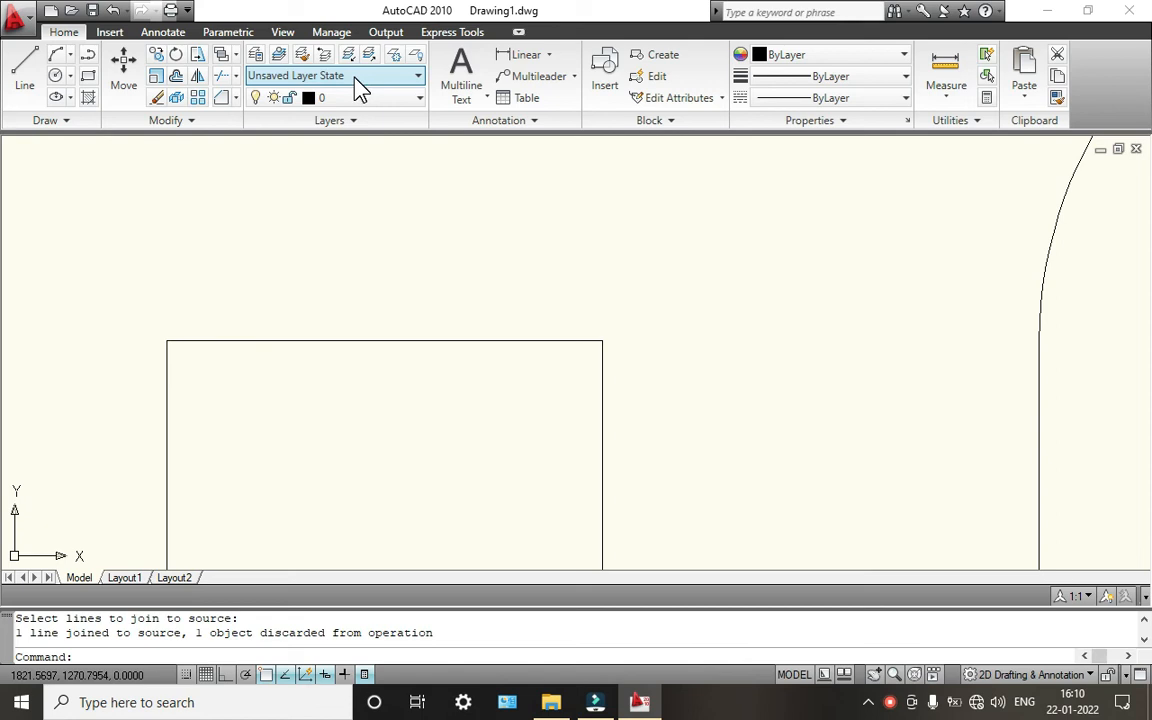
Create a new layer named DOOR and assign it the colour blue
click(258, 64)
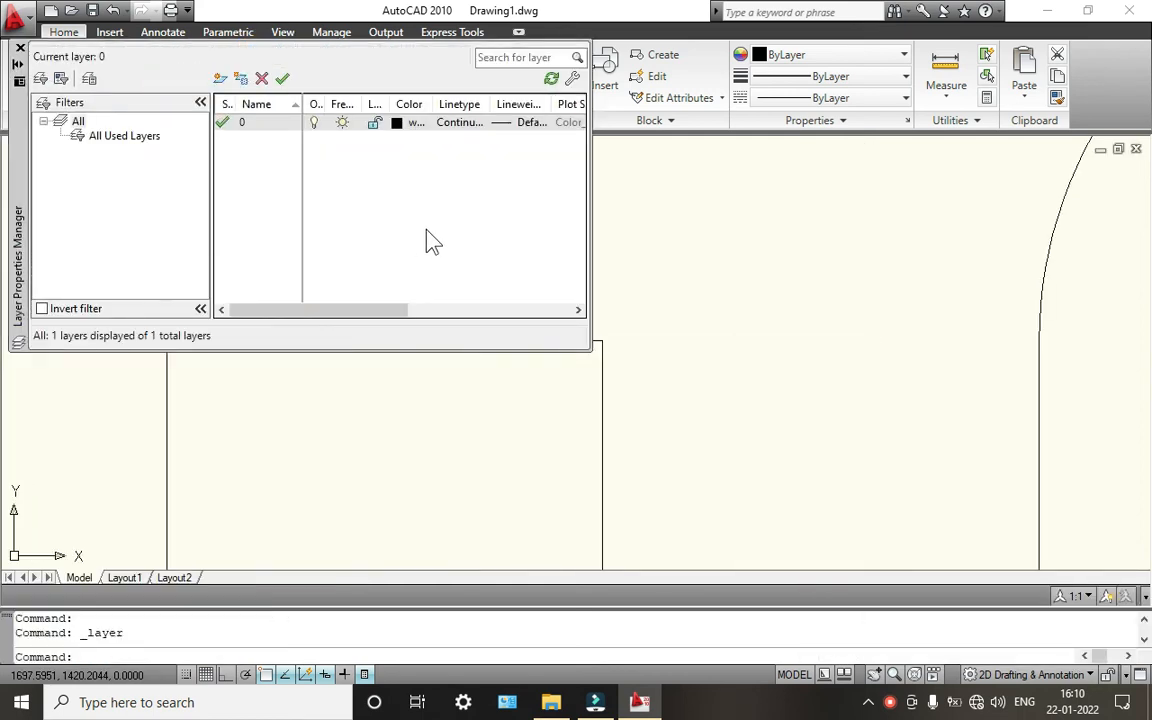
click(220, 79)
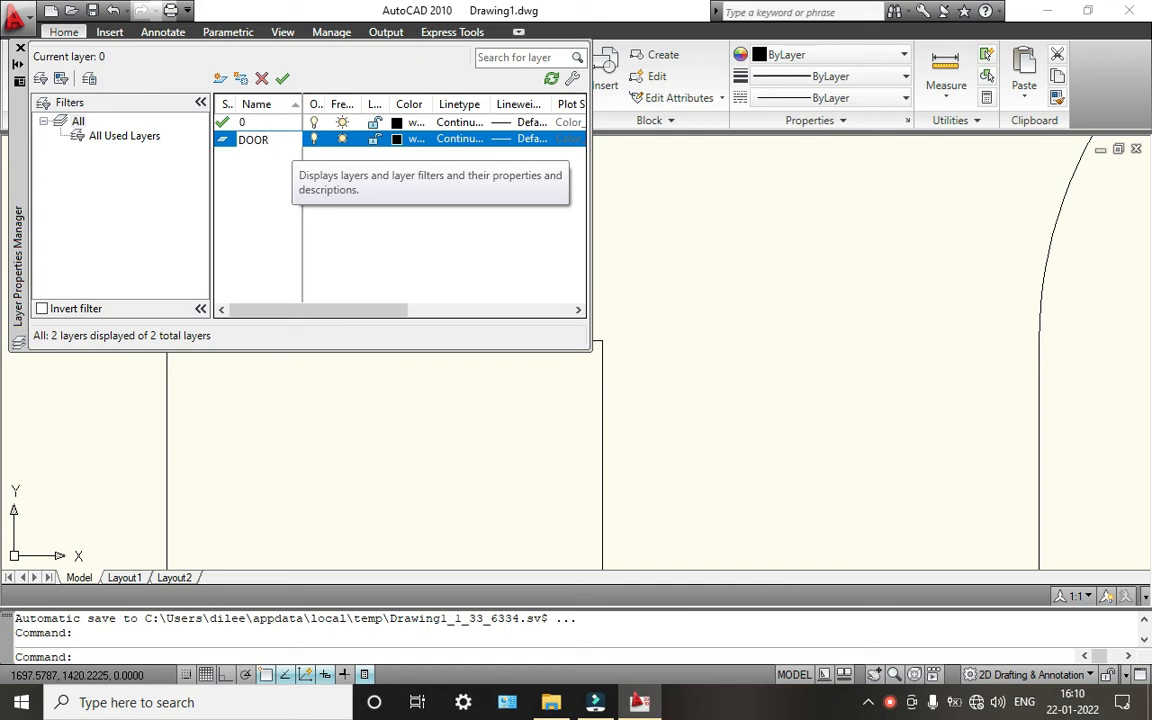
click(396, 139)
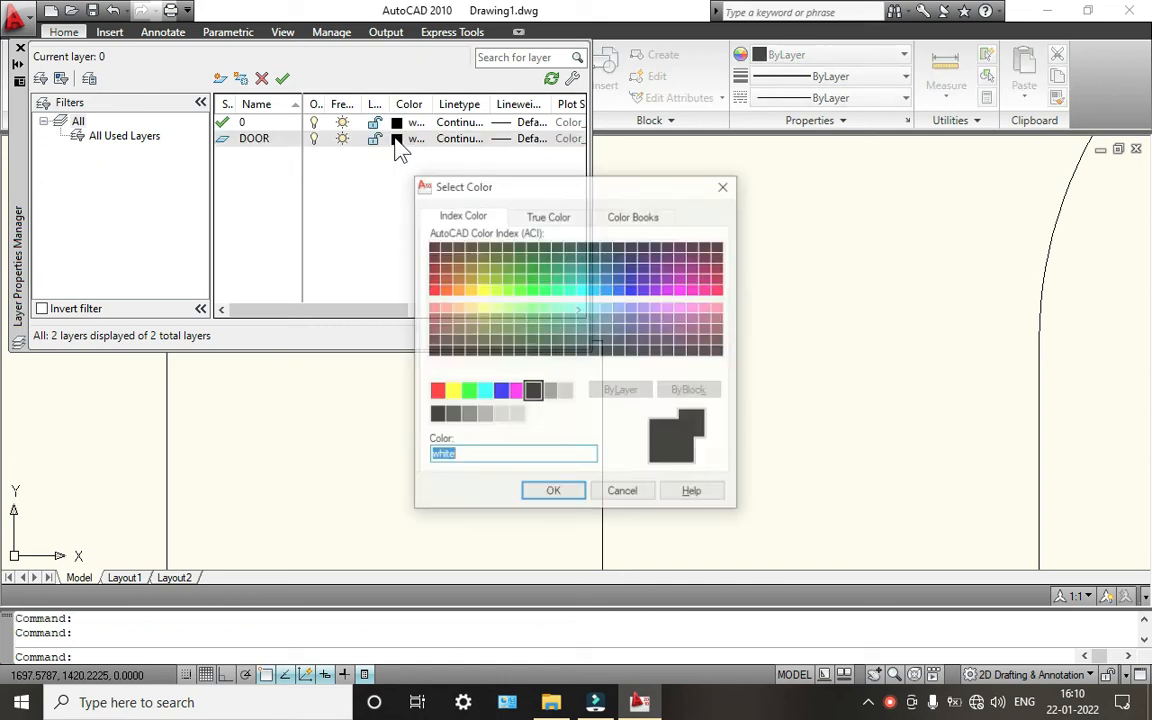
click(500, 390)
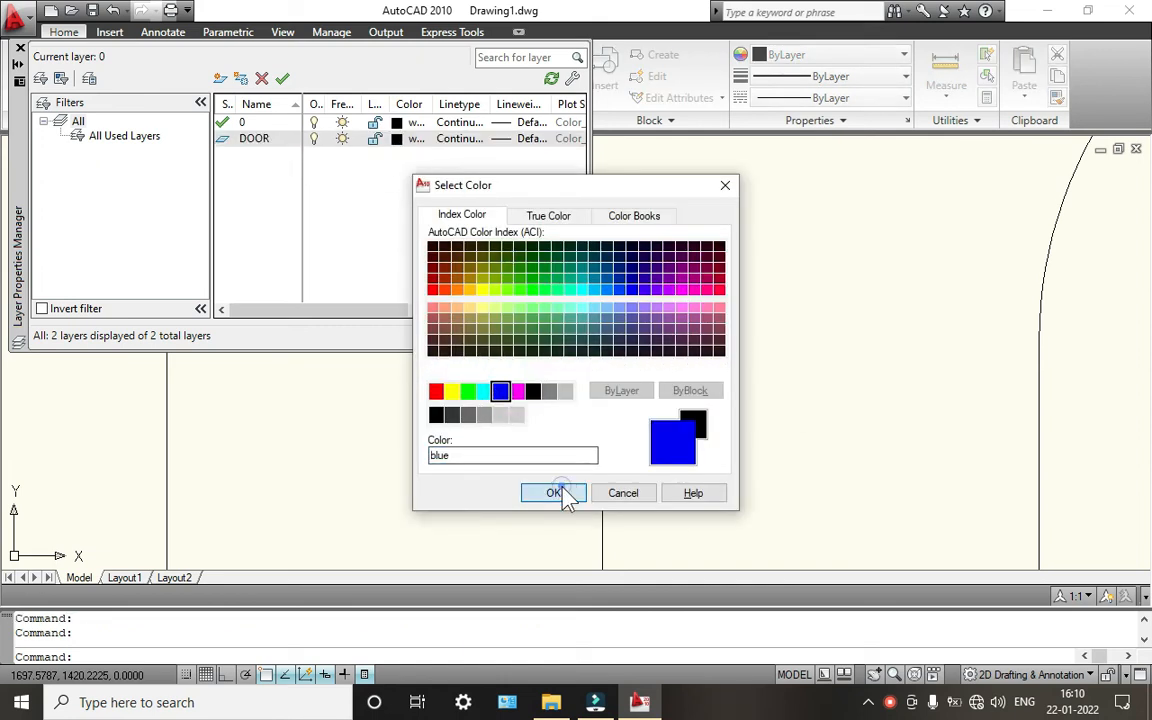
click(556, 493)
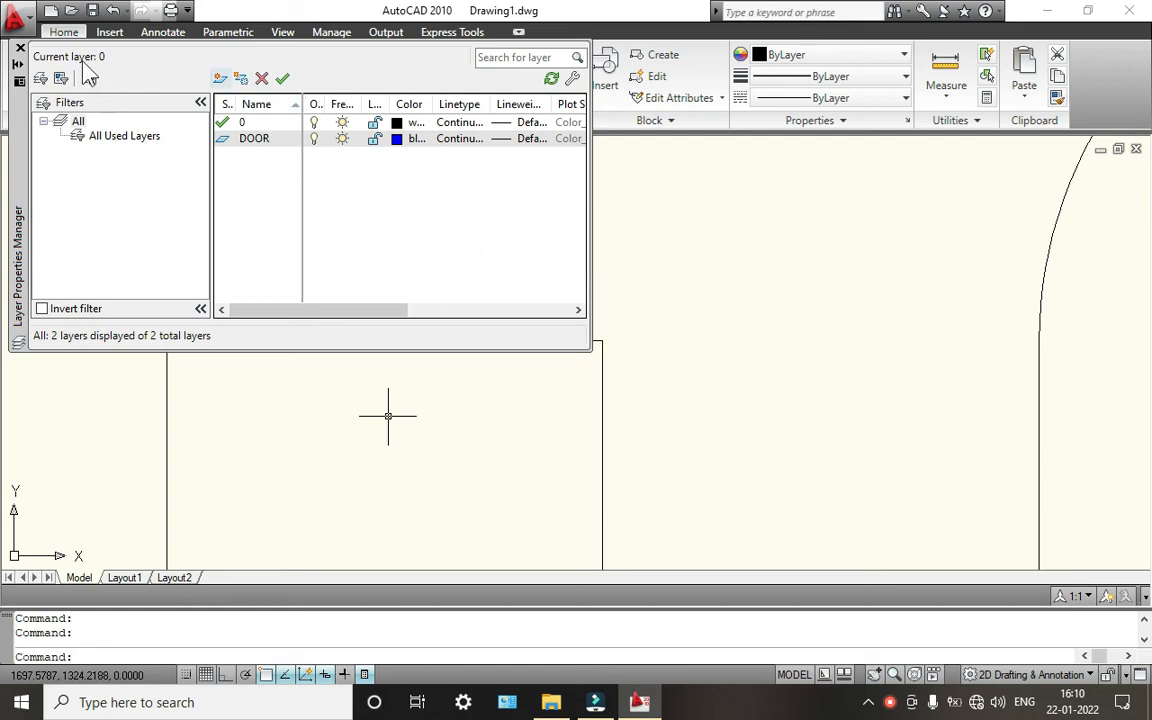
click(19, 47)
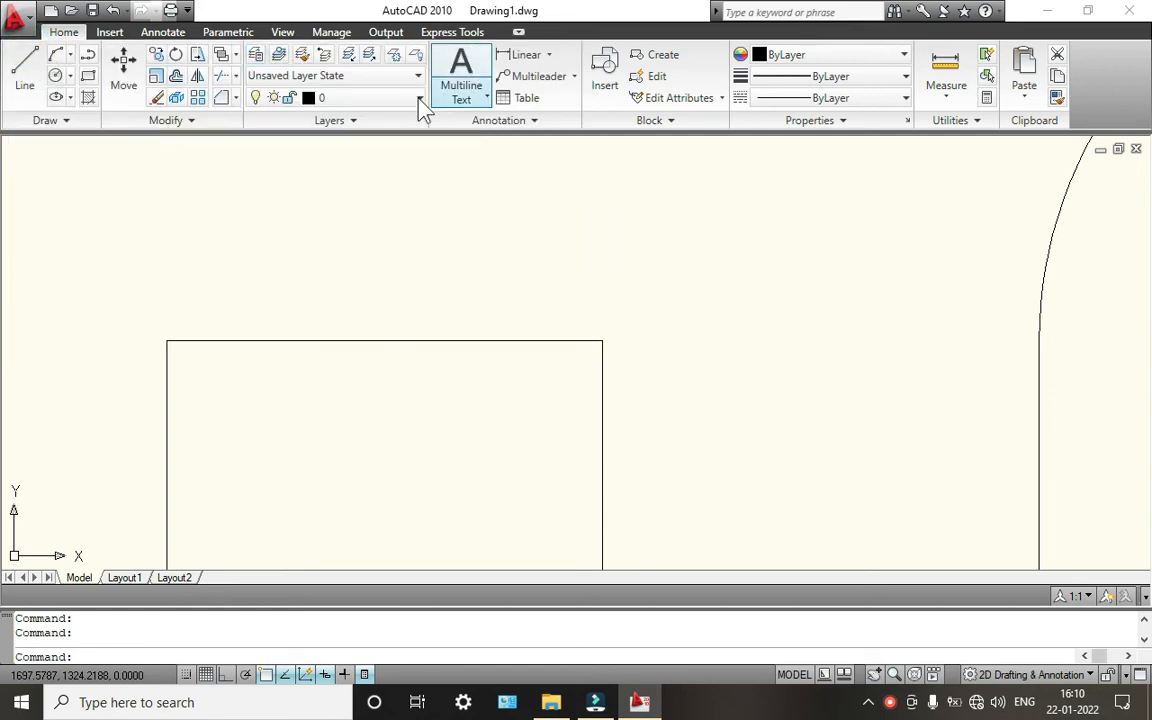
Set the current text style to Annotative
click(505, 123)
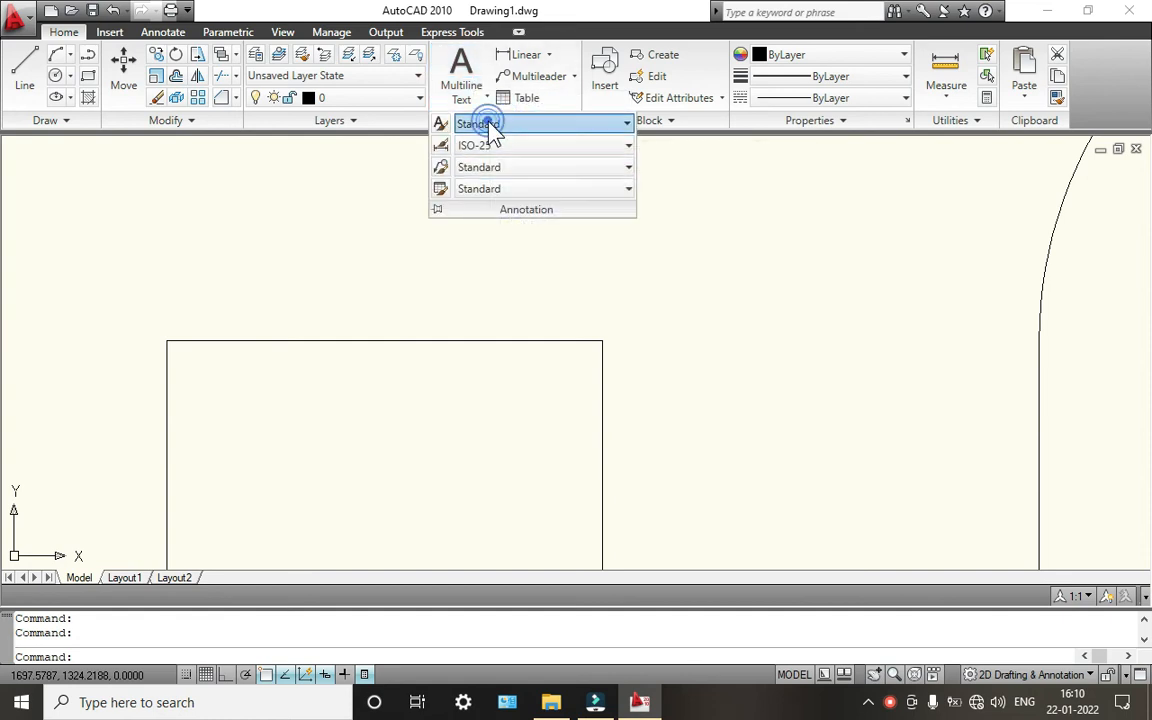
click(491, 130)
click(496, 128)
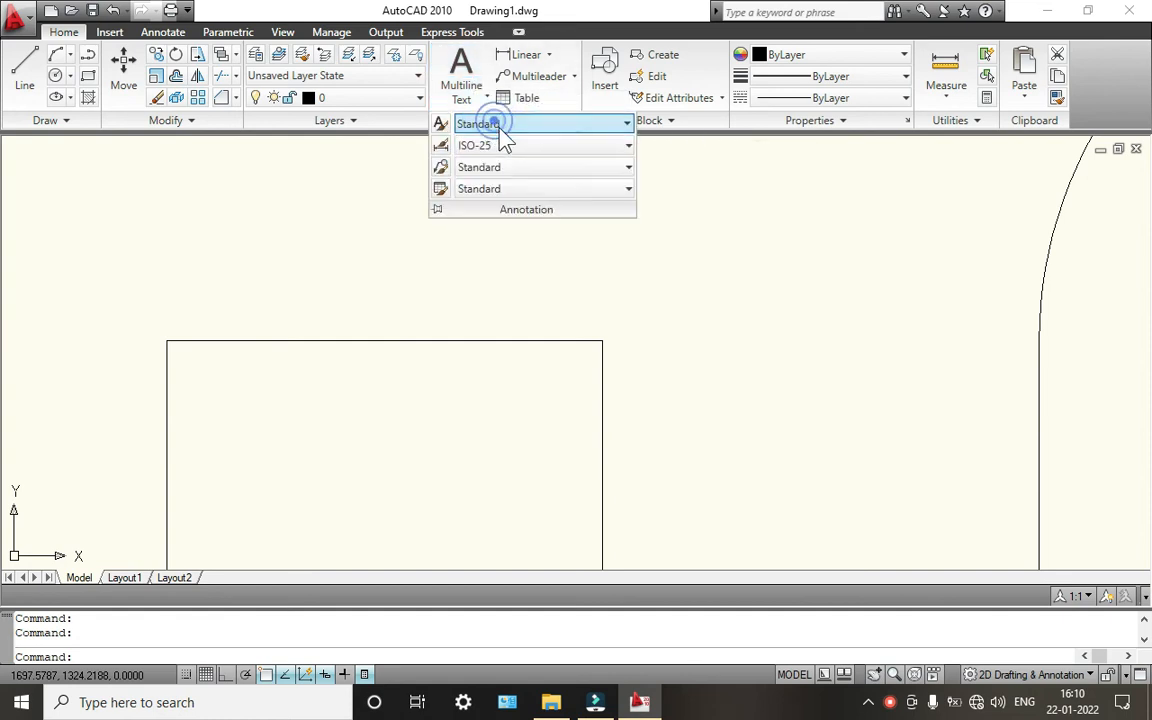
click(496, 128)
click(494, 155)
Look through the available dimension, multileader and table styles and the kinds of text that can be placed
click(500, 146)
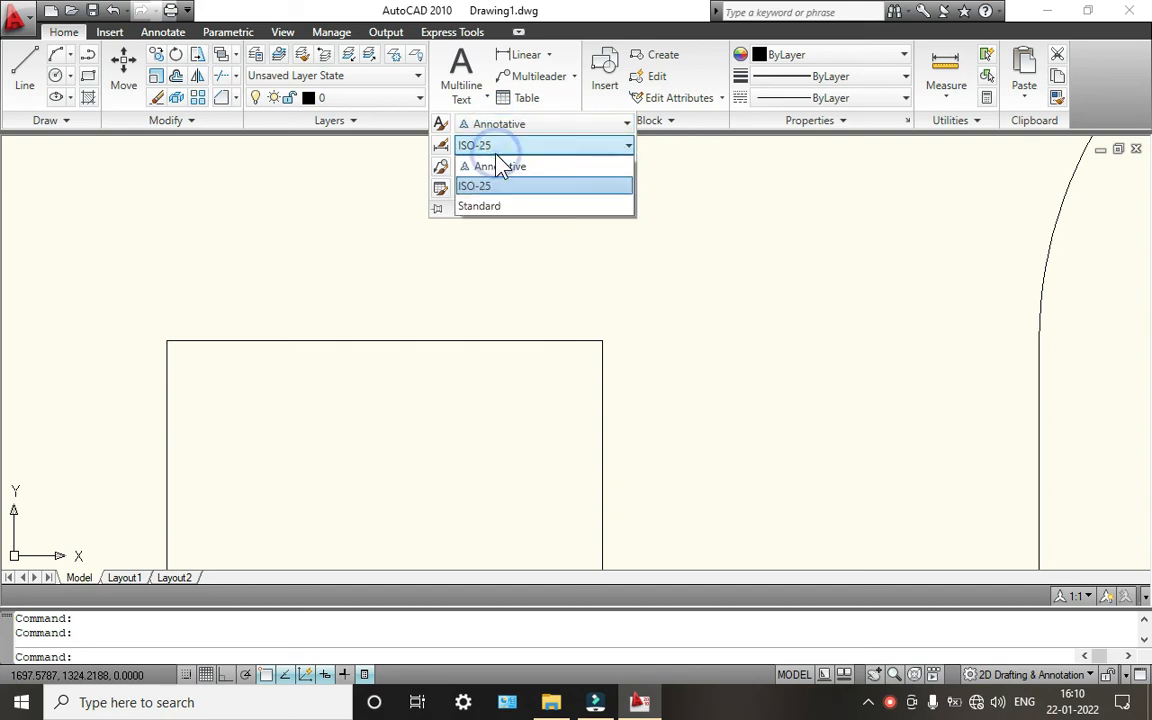
click(500, 146)
click(497, 168)
click(496, 167)
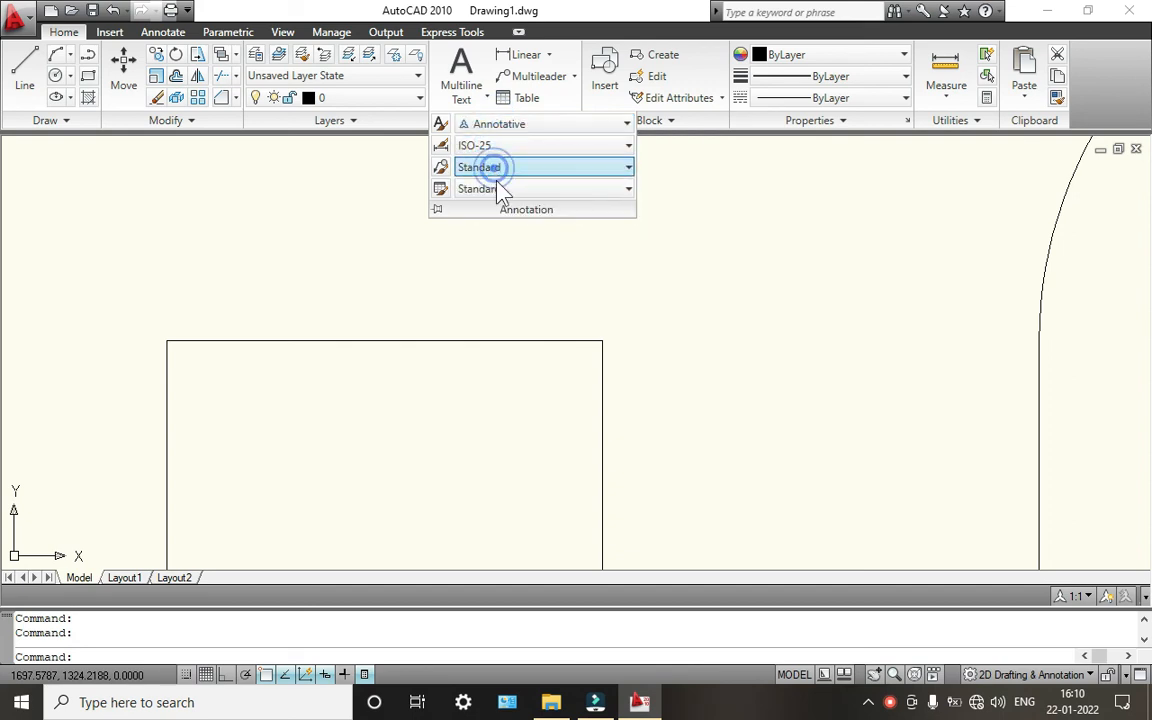
click(500, 188)
click(503, 208)
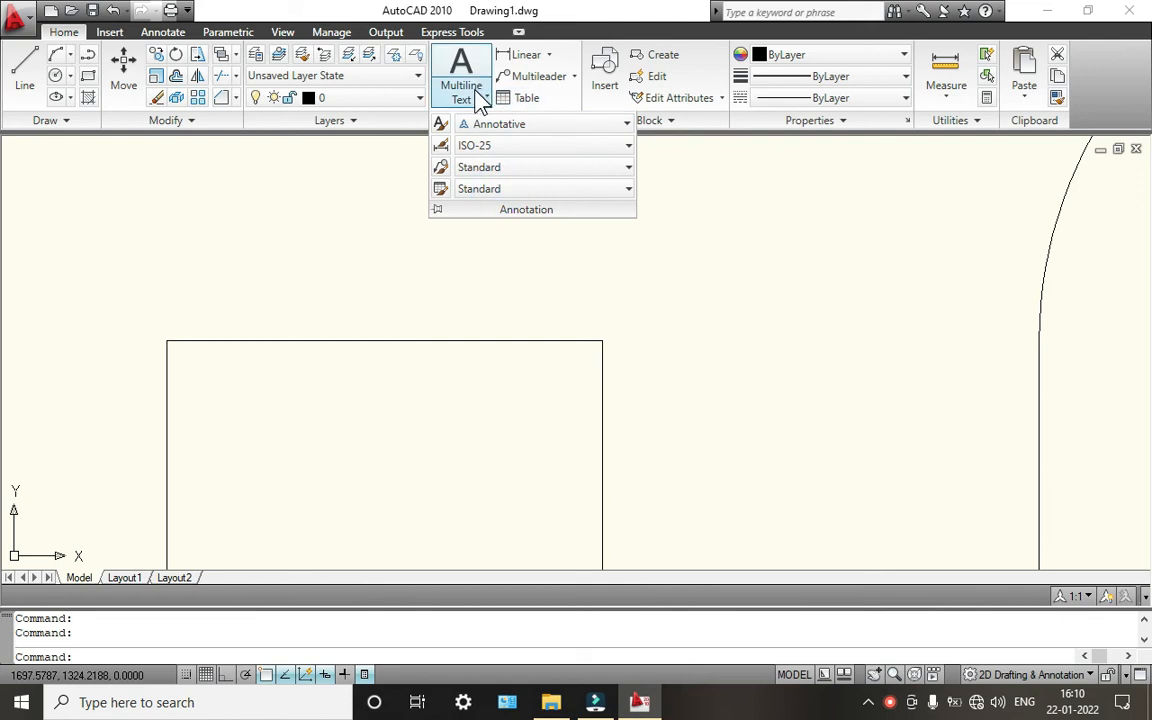
click(483, 98)
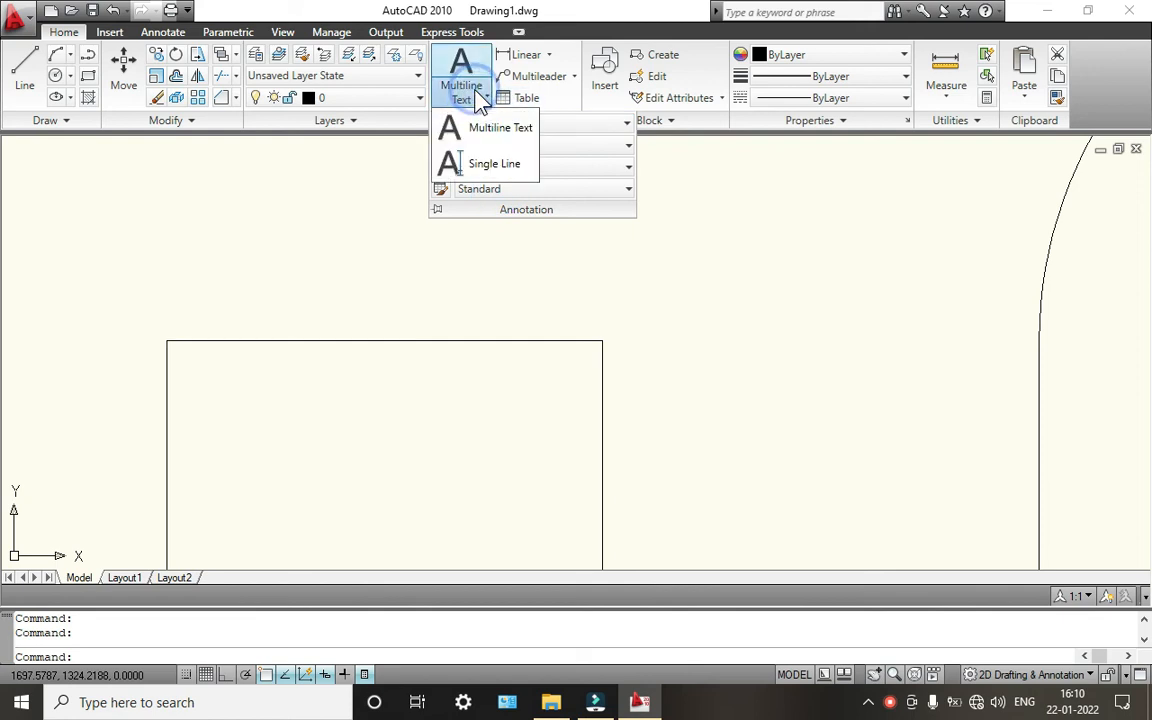
Add a linear dimension between the two upper corners of the small rectangle, placing it above the top edge
click(525, 54)
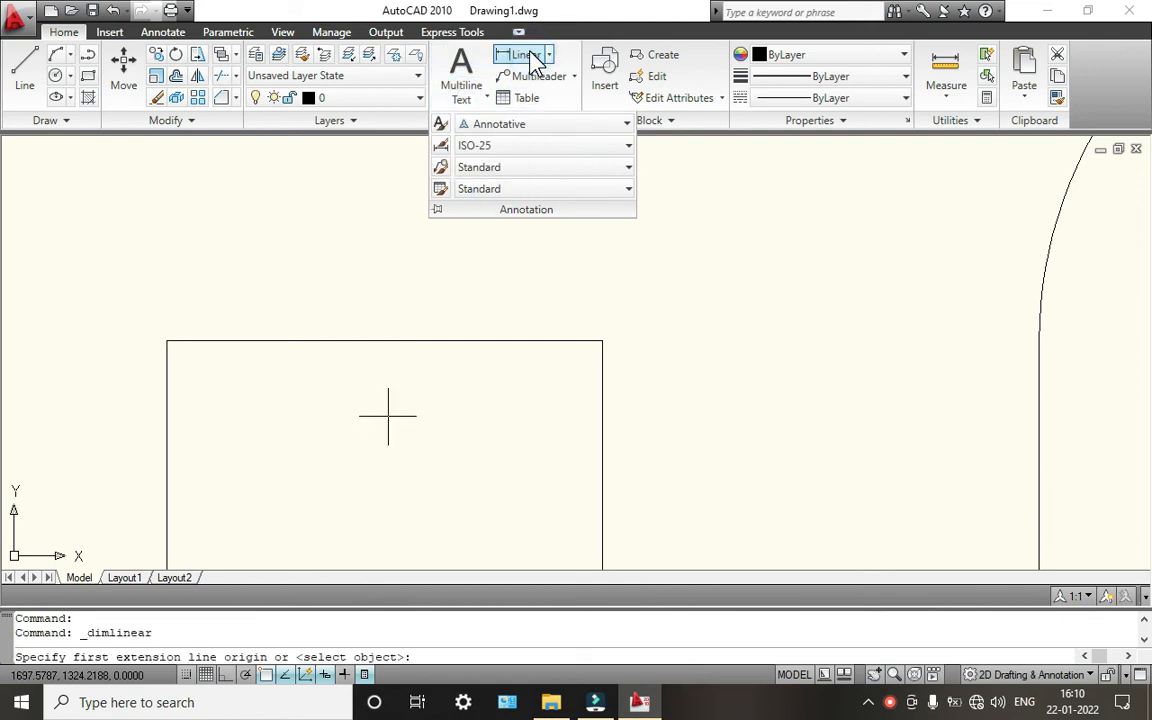
click(167, 341)
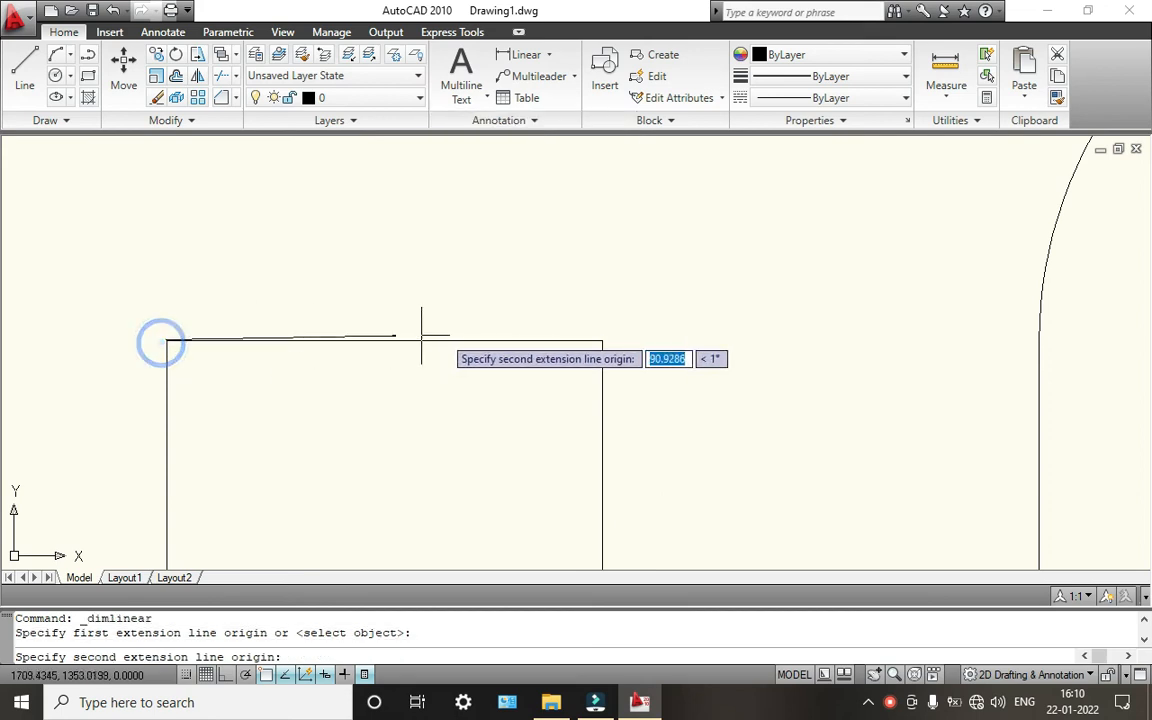
click(602, 341)
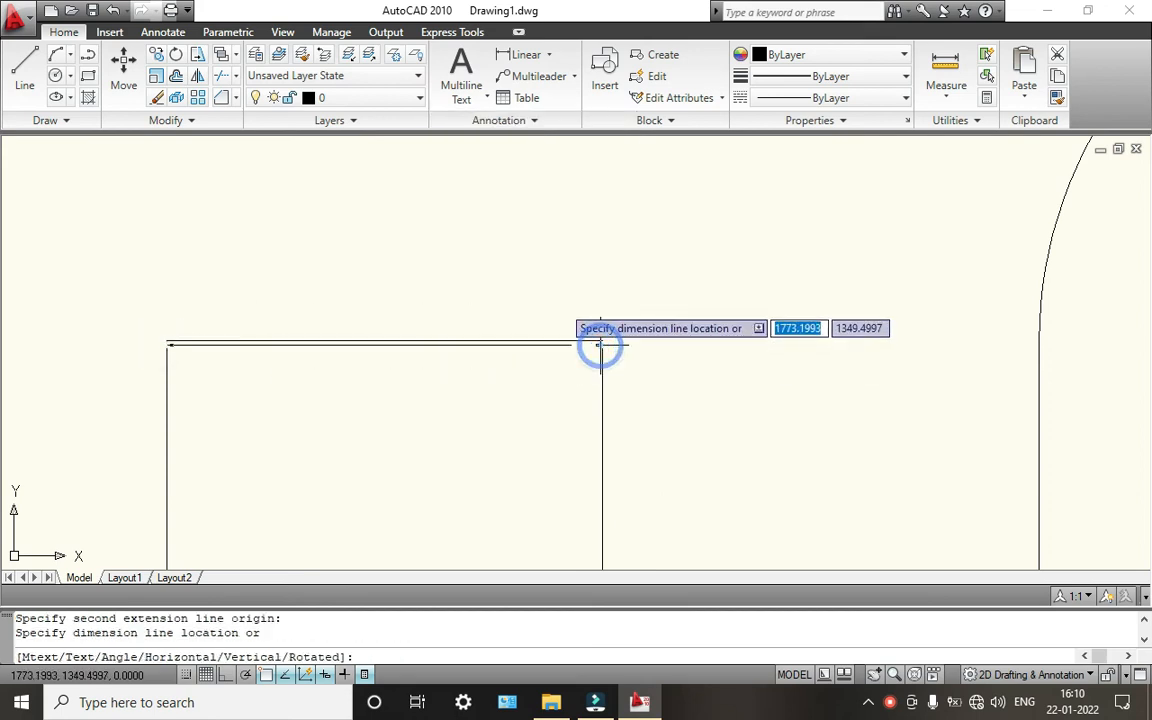
click(555, 284)
scroll(332, 302, up, 3)
scroll(360, 249, down, 5)
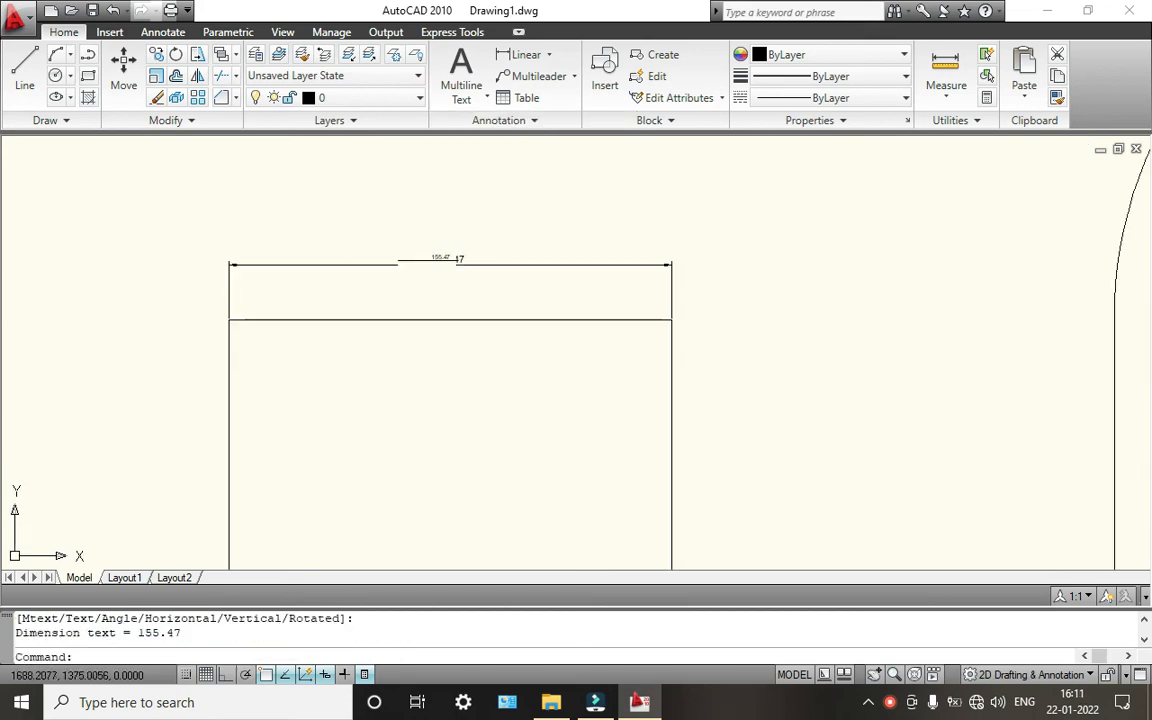
scroll(460, 225, up, 3)
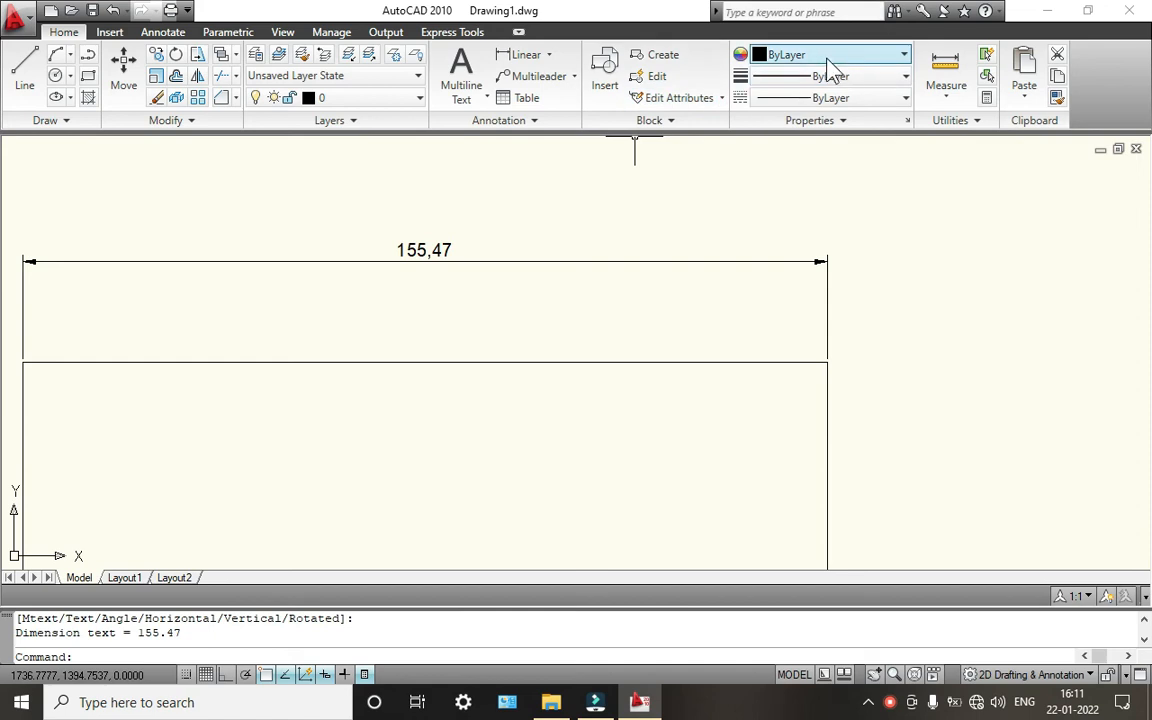
Look through the lineweight and linetype choices available for objects
click(845, 77)
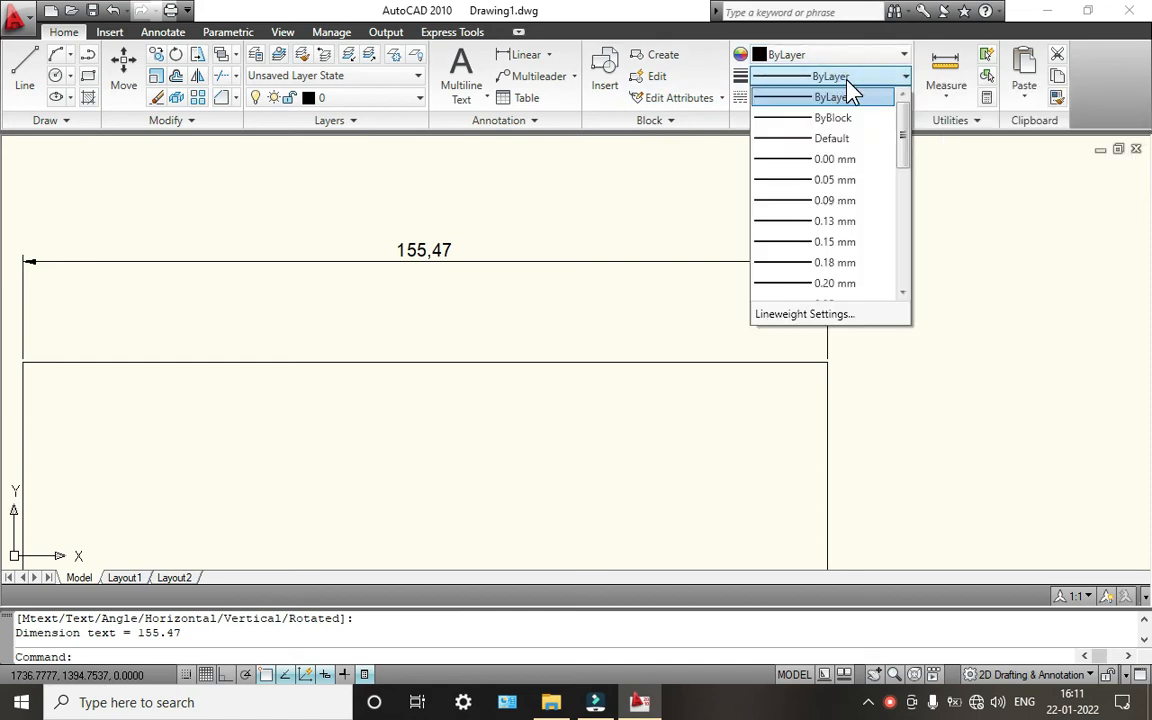
click(846, 104)
click(846, 104)
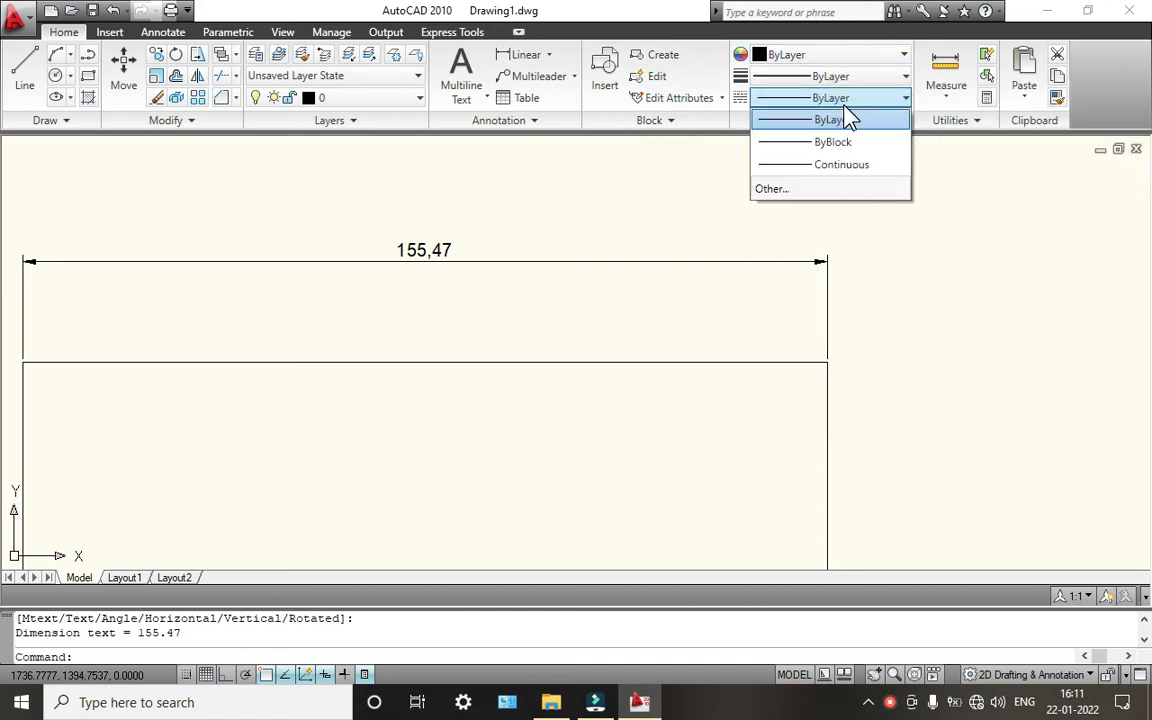
click(838, 115)
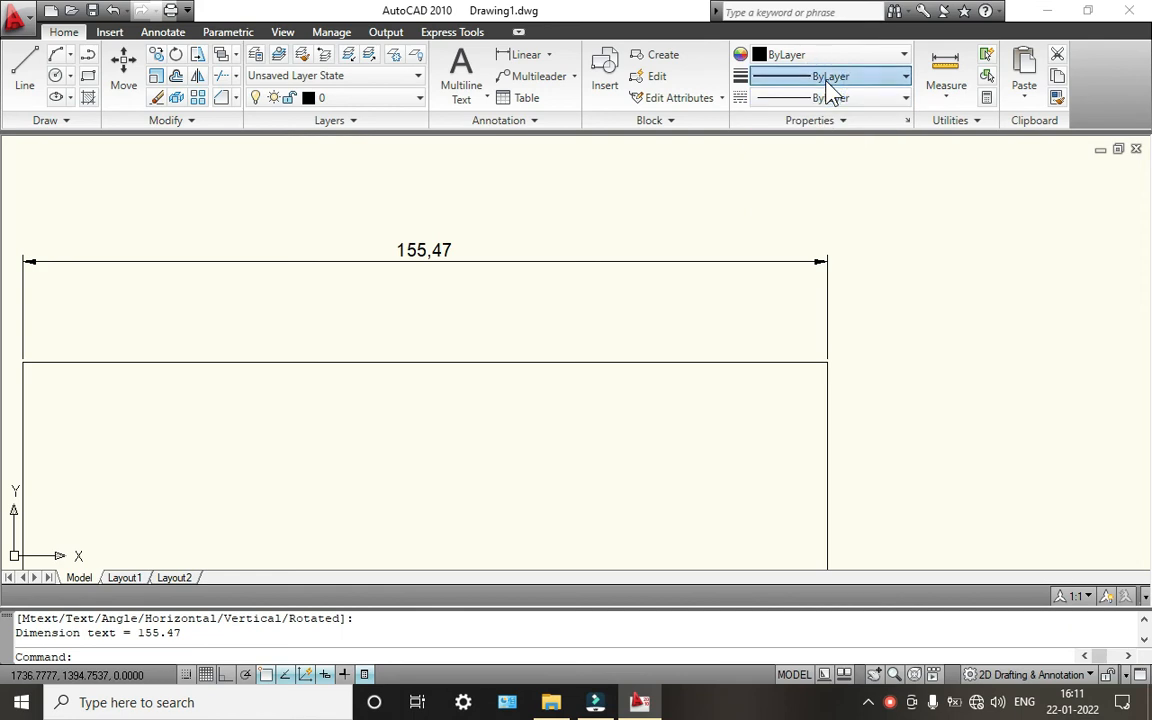
click(829, 90)
click(833, 97)
Set the current colour for new objects to Yellow
click(820, 55)
click(822, 56)
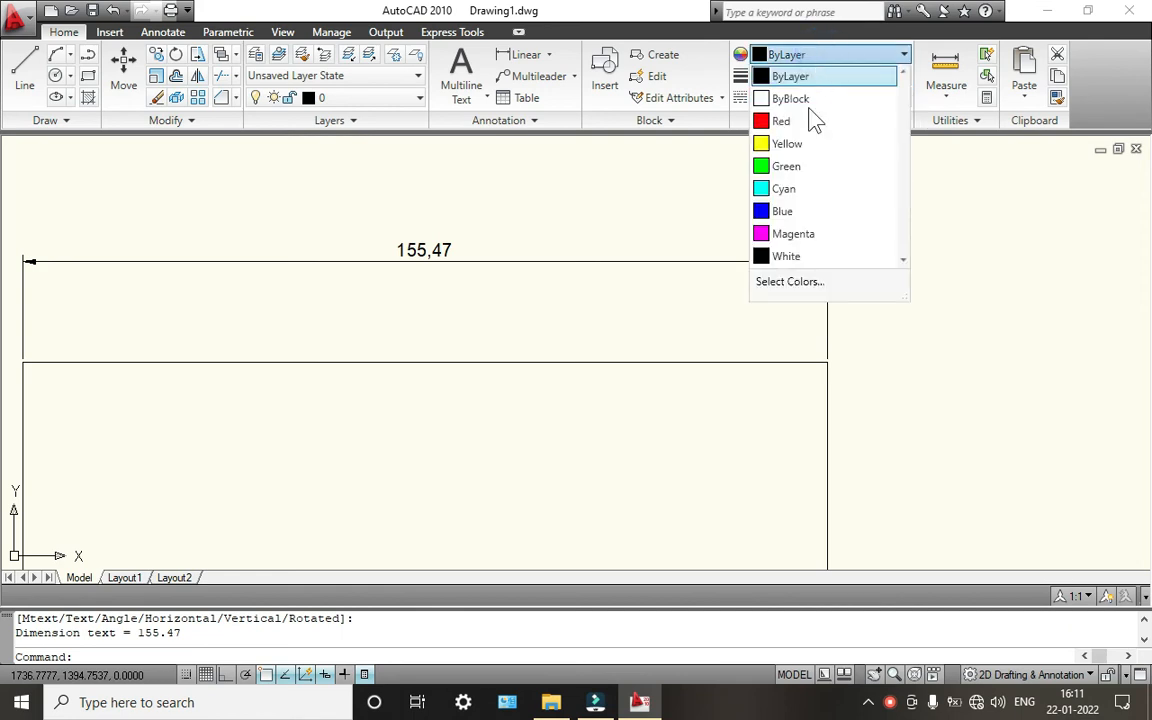
click(787, 144)
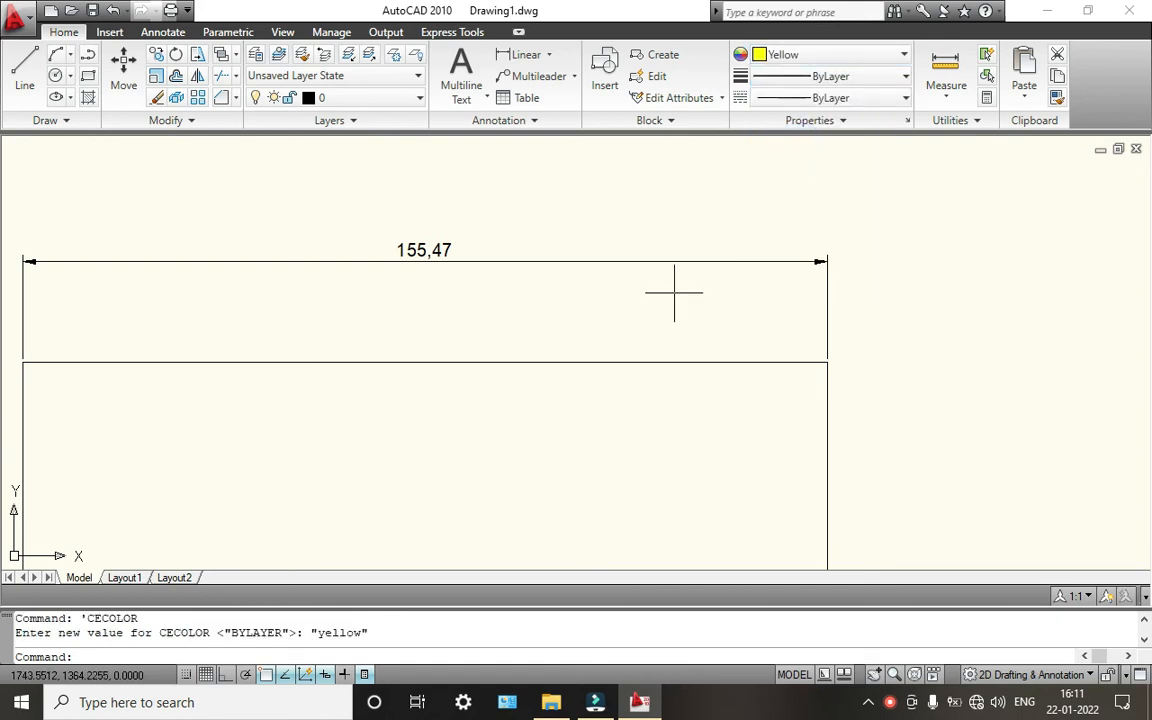
Change the colour of the long segment of the small rectangle's top edge to Yellow
click(606, 362)
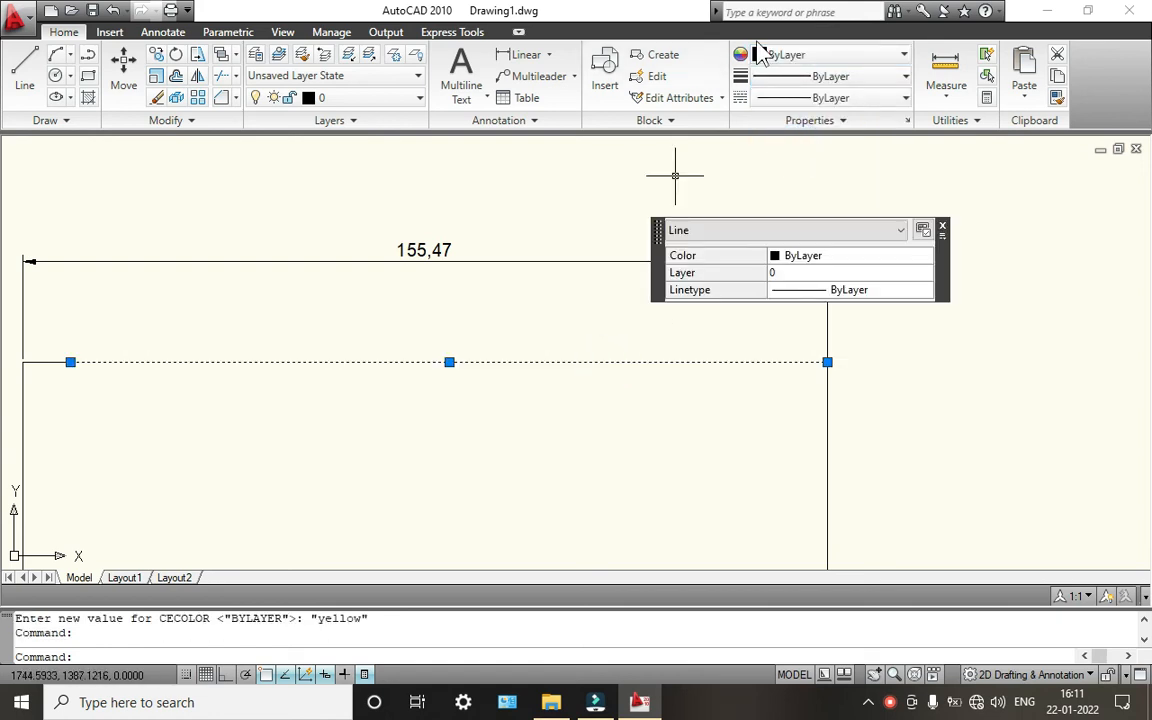
click(801, 58)
click(797, 144)
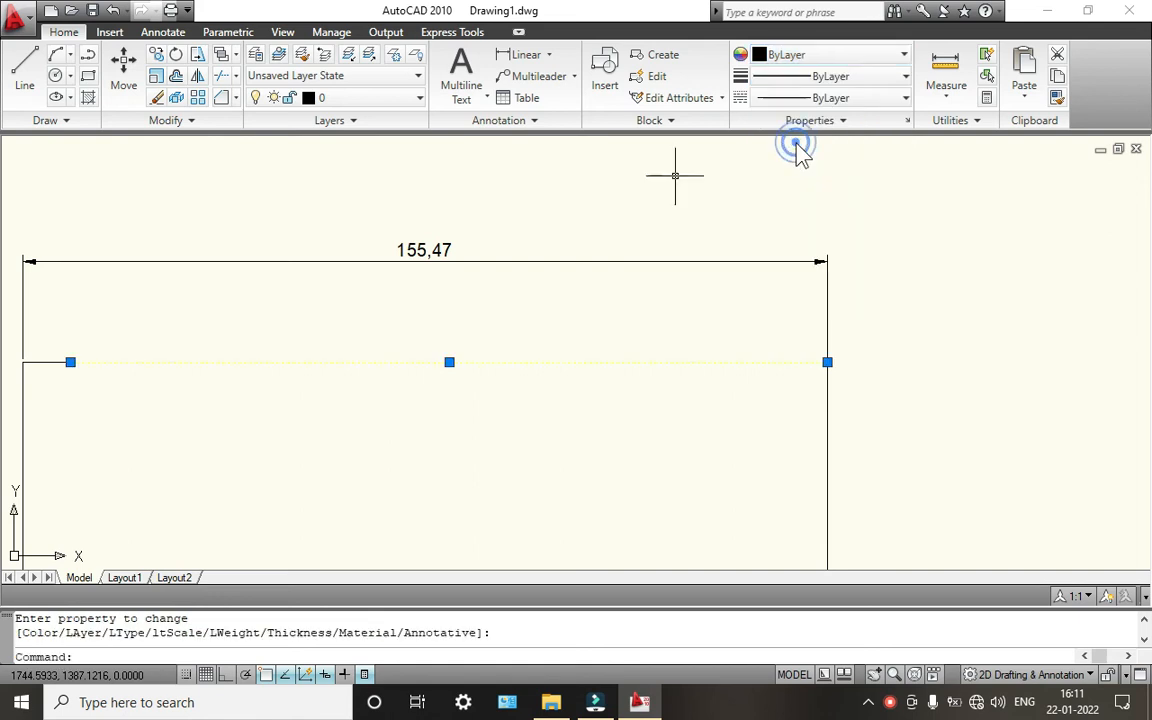
click(584, 206)
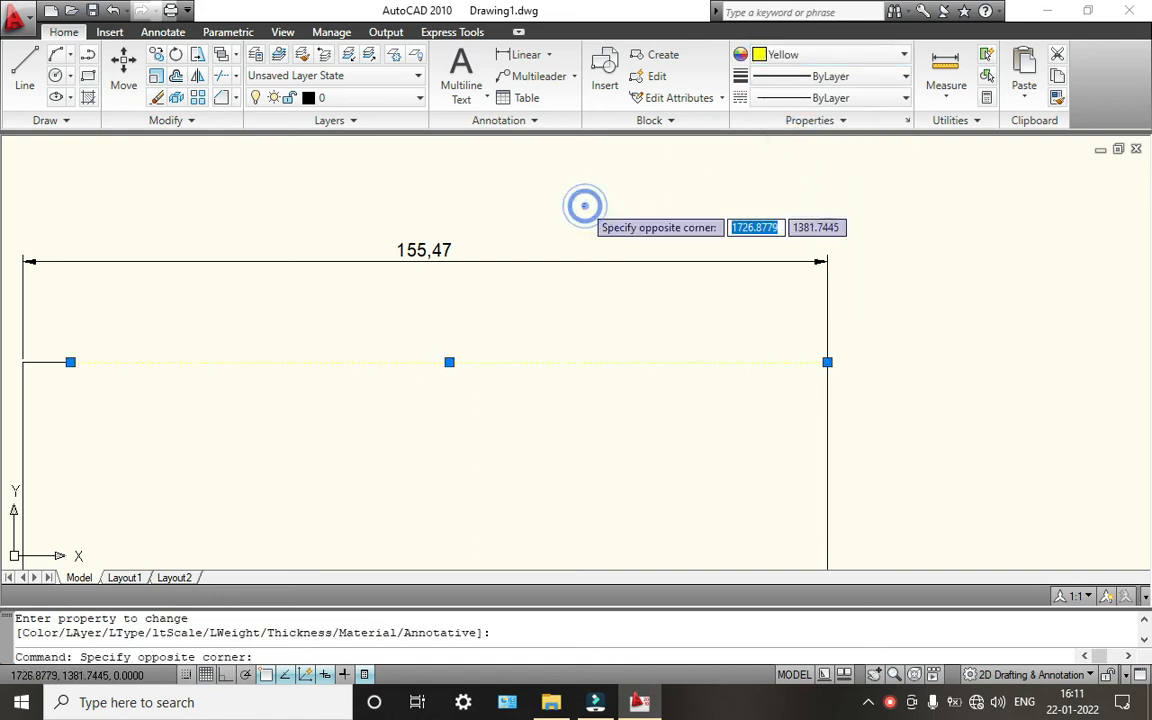
Change the colour of the selected long segment of the rectangle's top edge to Red and clear the selection
click(808, 56)
click(788, 120)
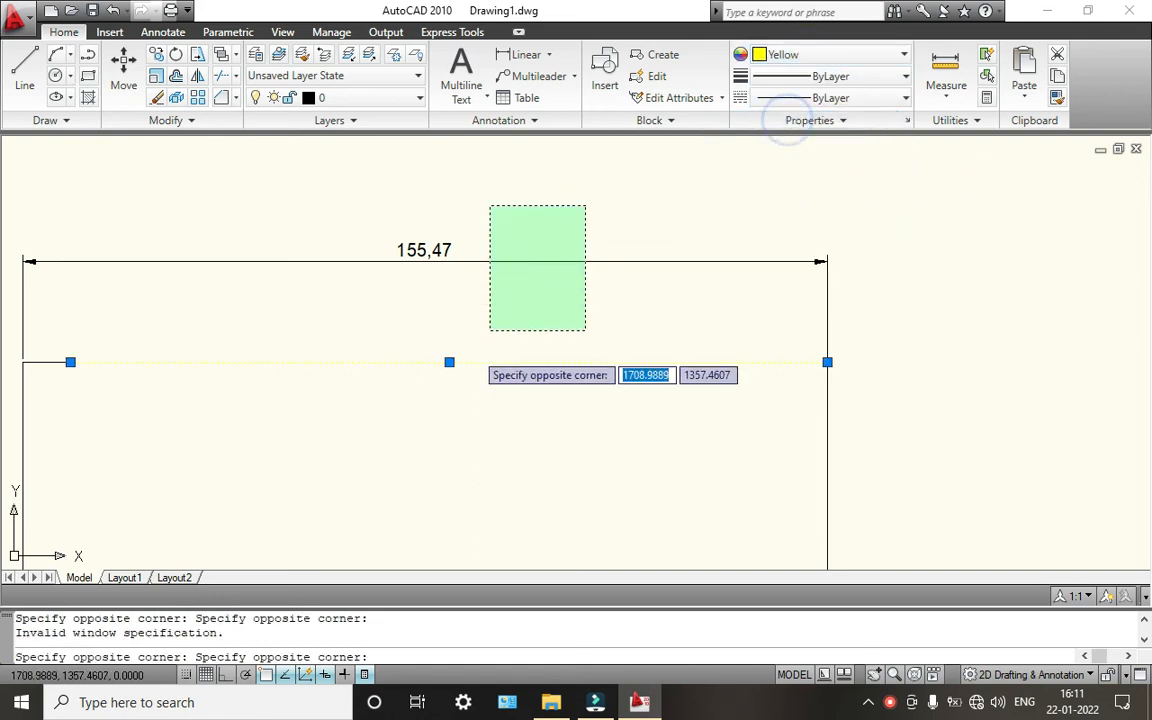
click(612, 200)
click(792, 54)
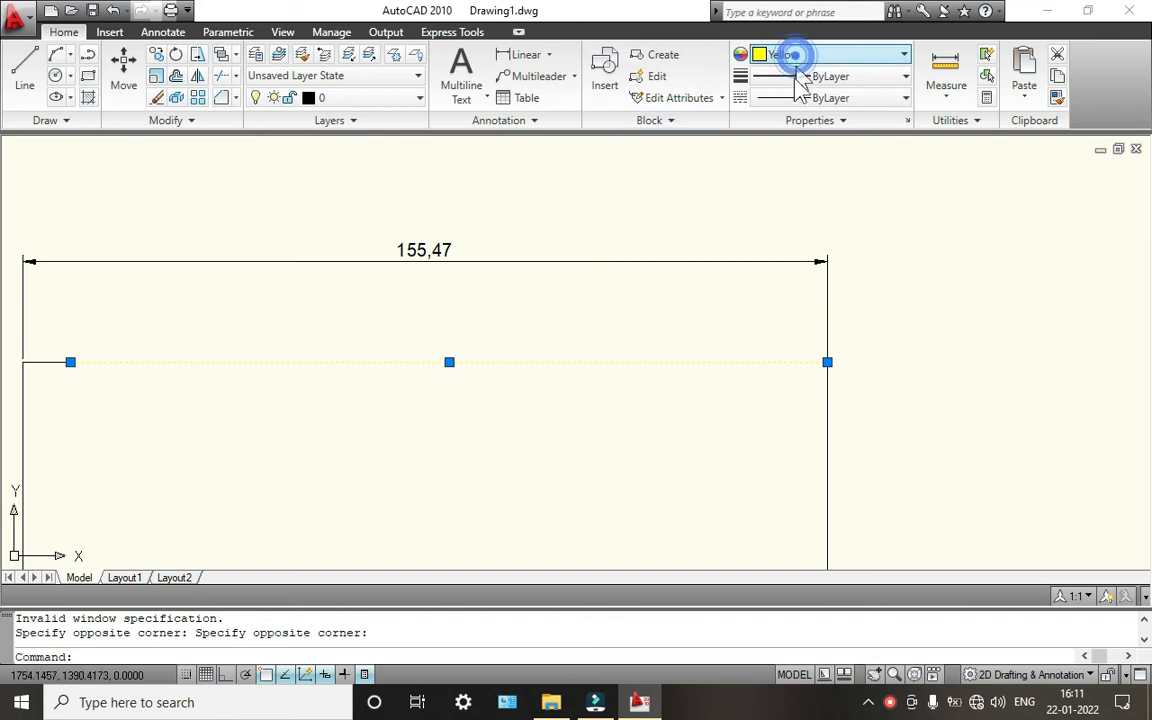
click(790, 121)
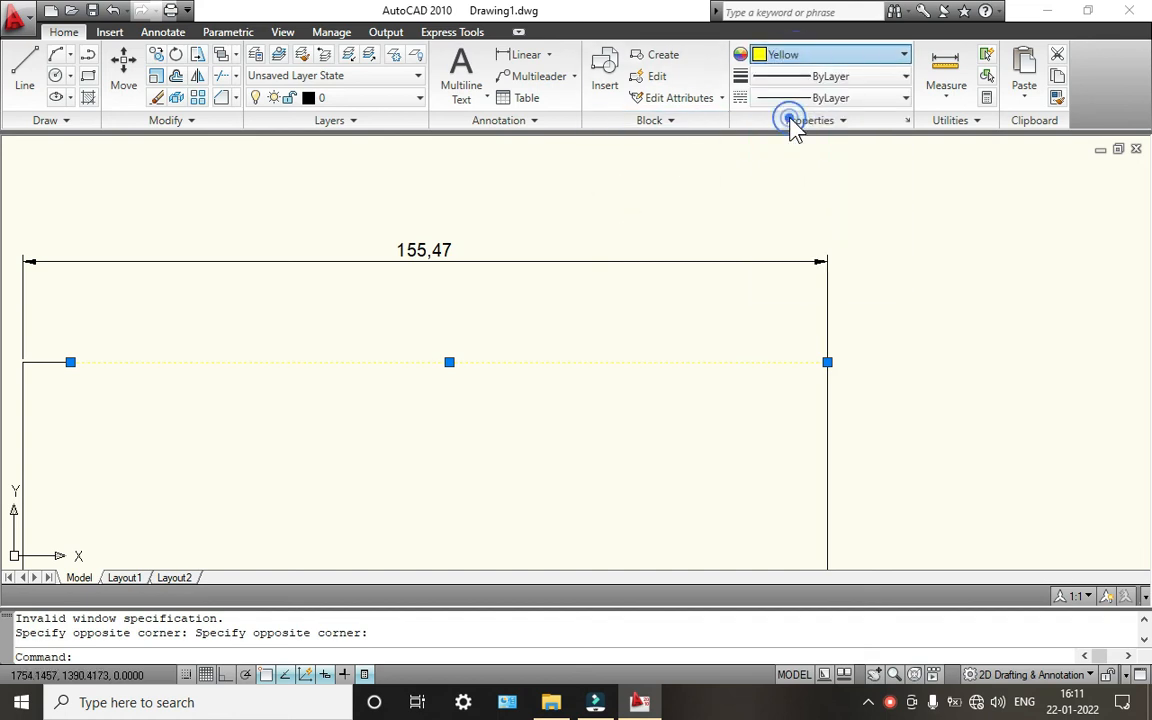
click(762, 197)
key(Escape)
key(Escape)
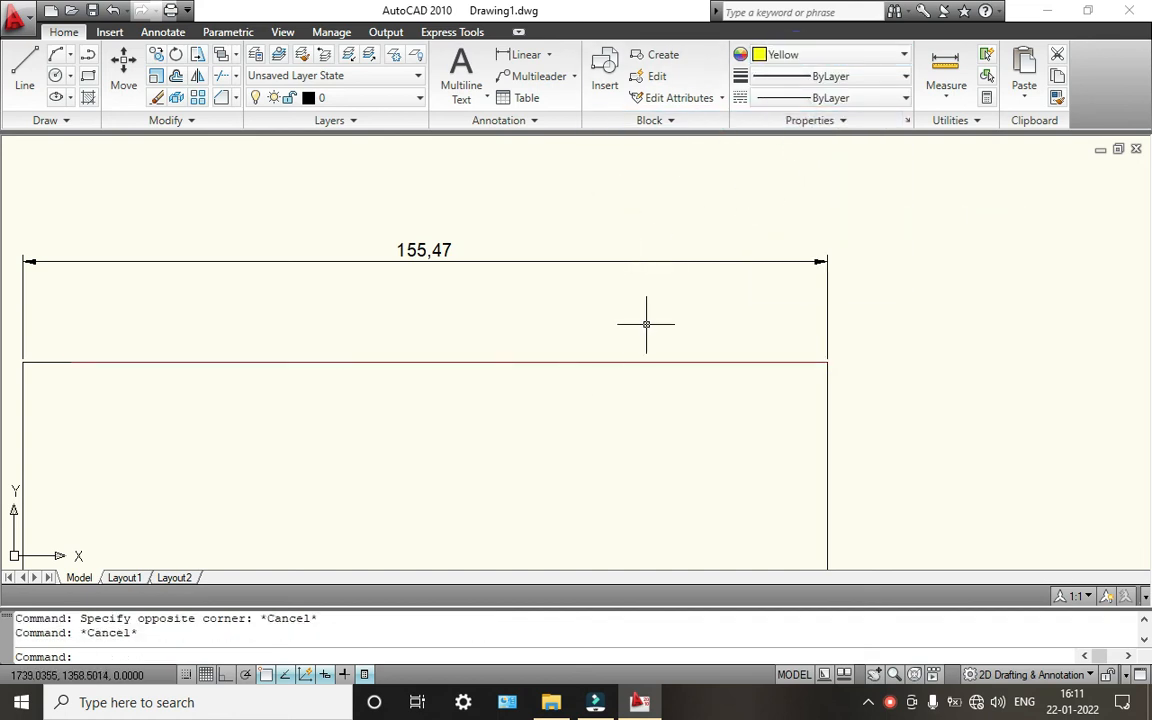
Measure the radius of the arc at the top of the arched shape
scroll(646, 324, down, 4)
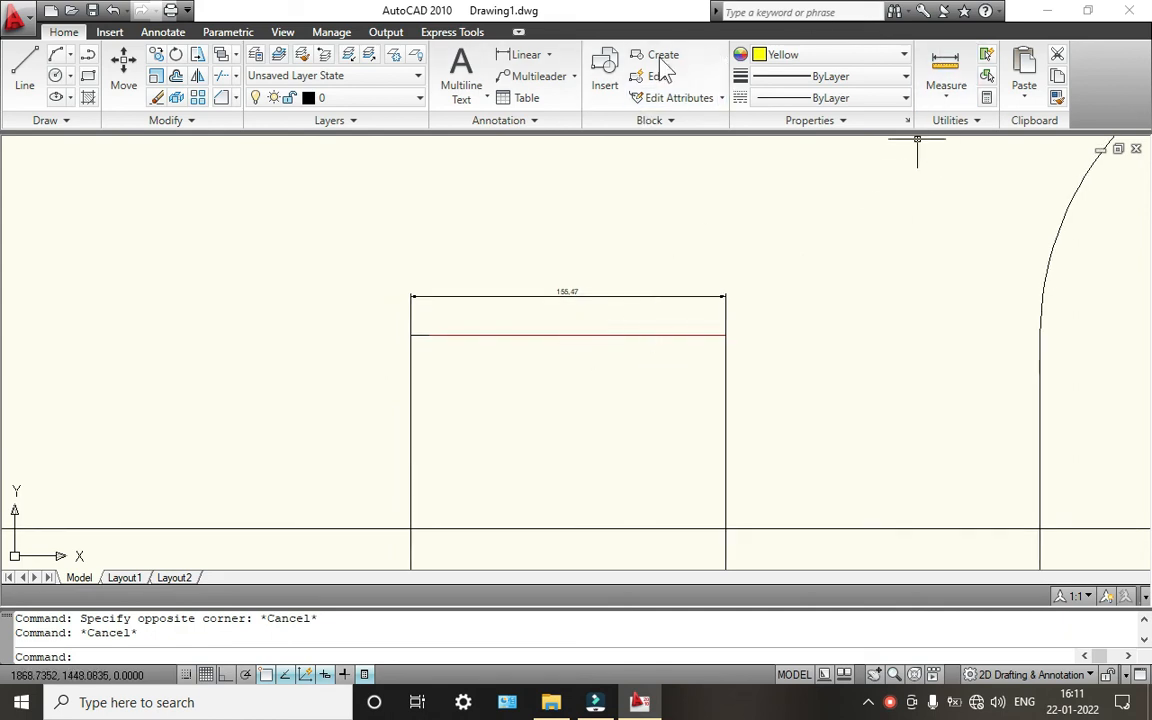
click(962, 100)
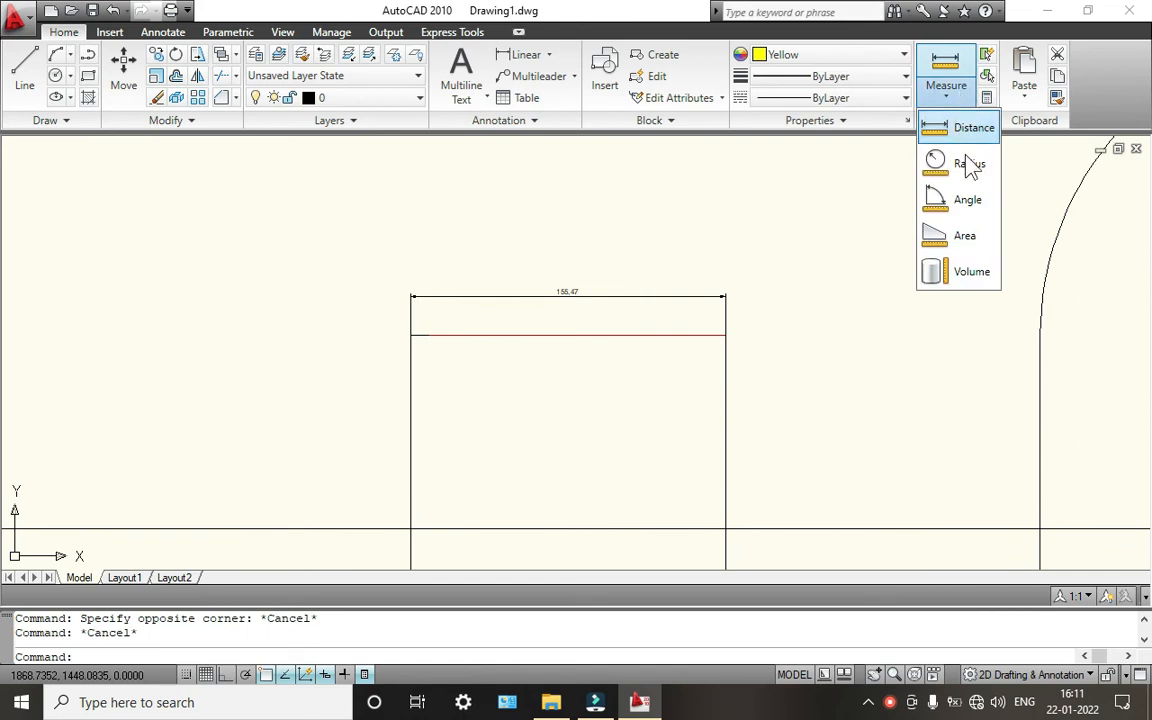
click(955, 127)
scroll(497, 345, down, 4)
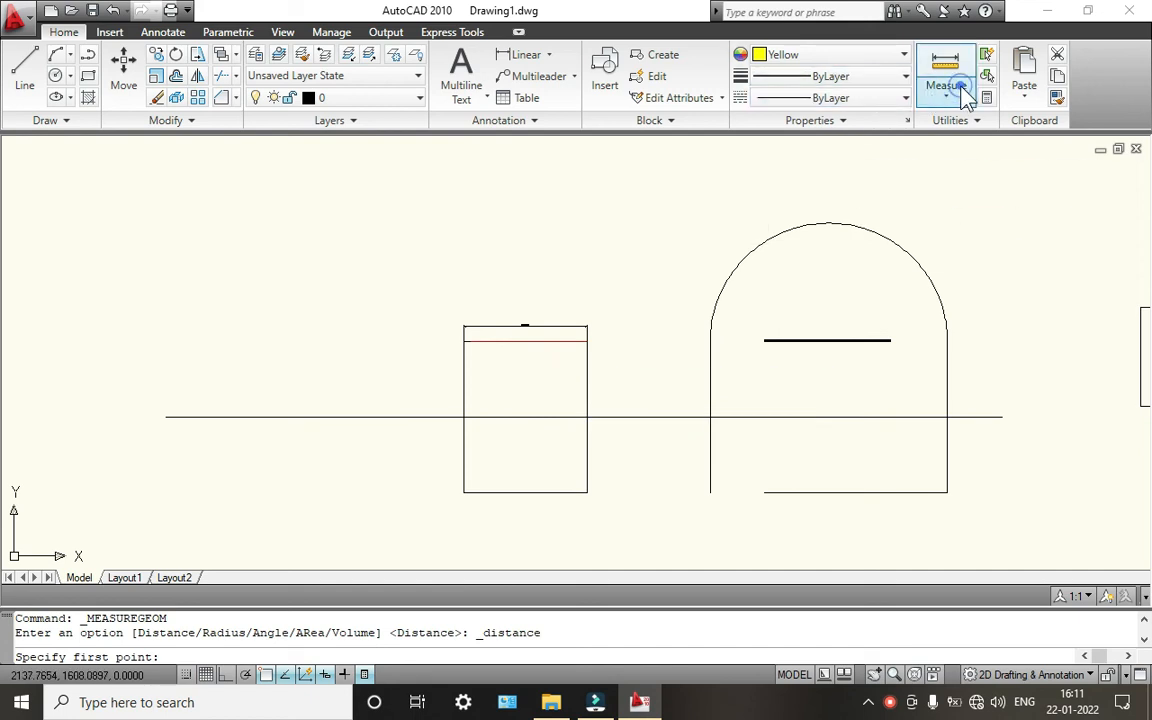
click(962, 90)
click(950, 162)
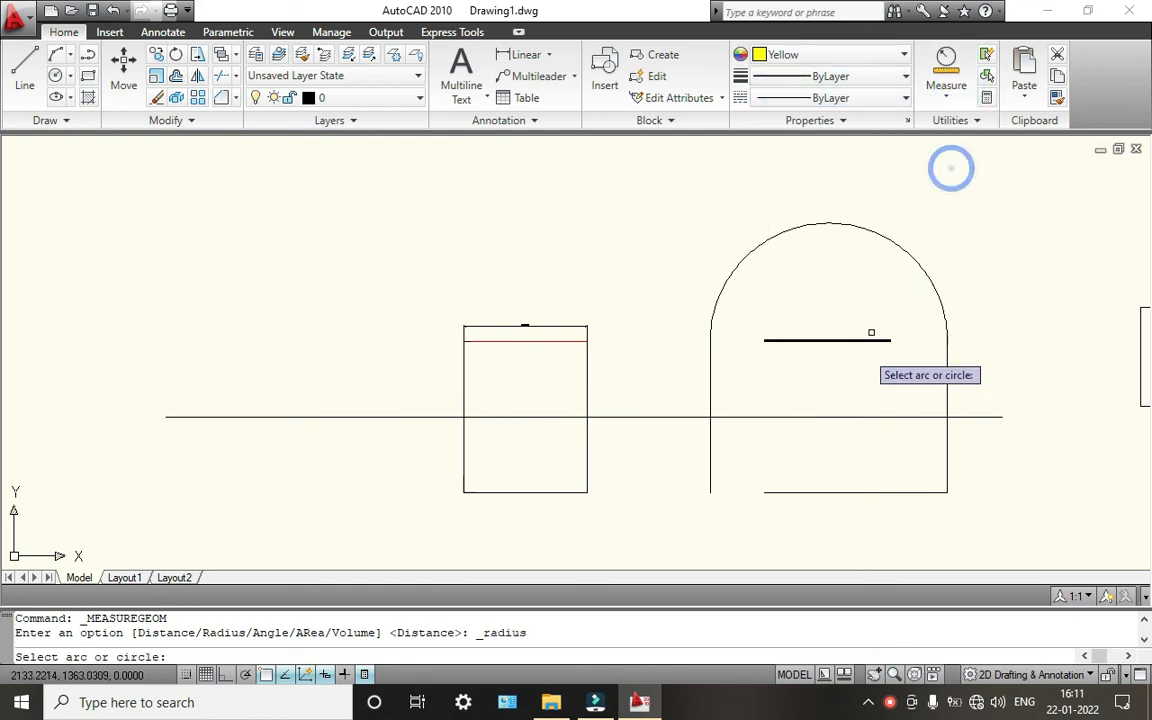
click(772, 243)
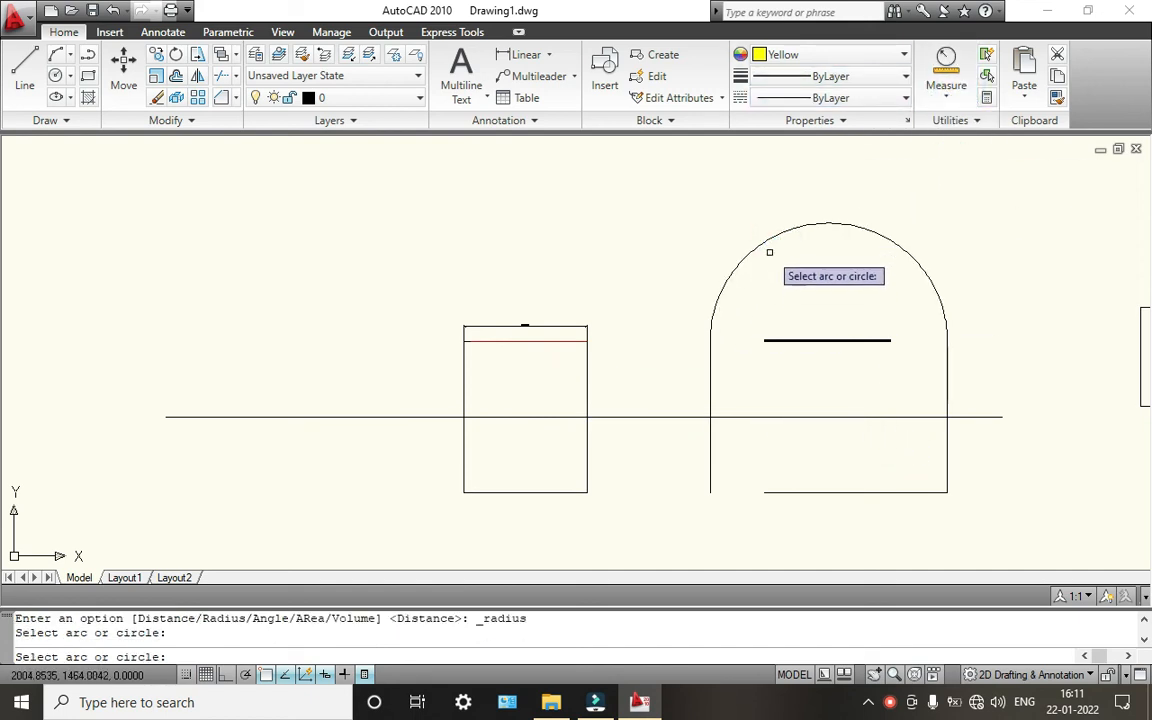
click(770, 237)
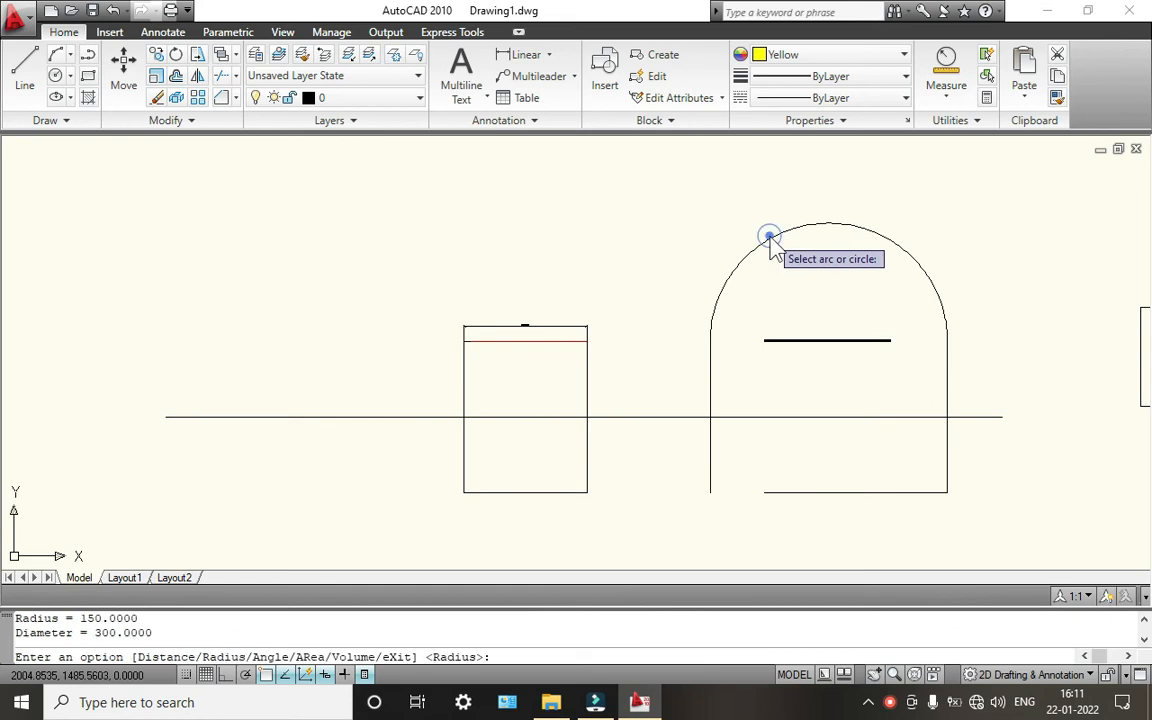
End the radius measurement of the arched shape's arc
click(820, 212)
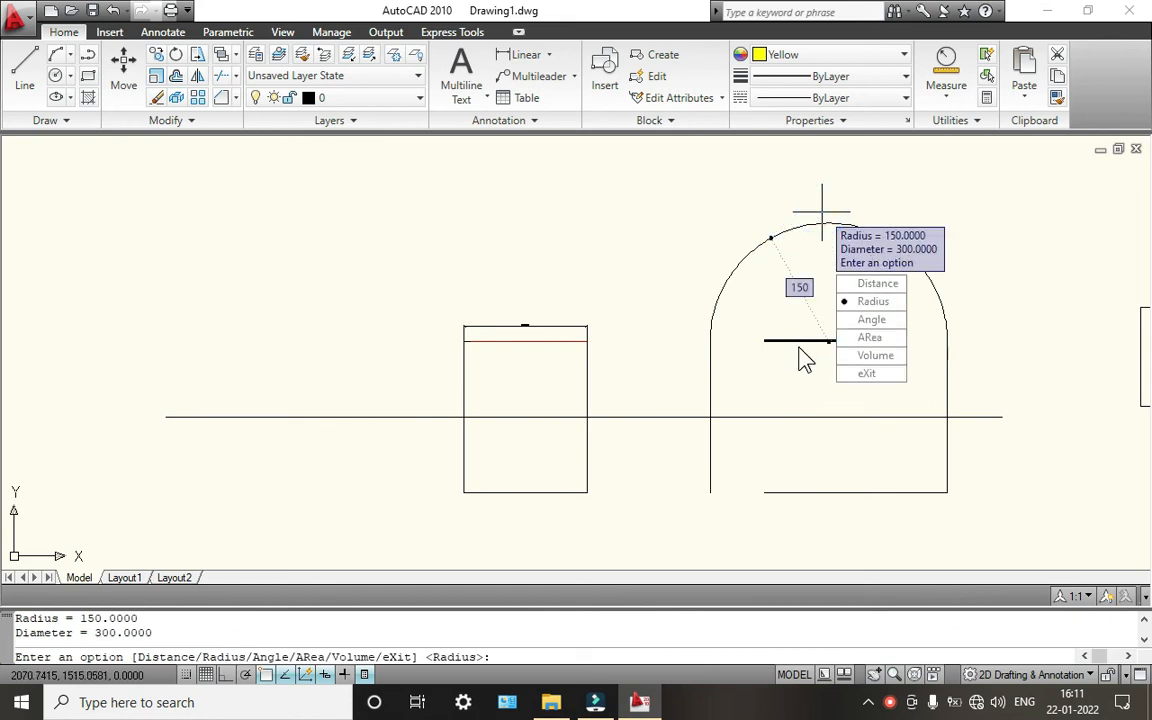
click(724, 206)
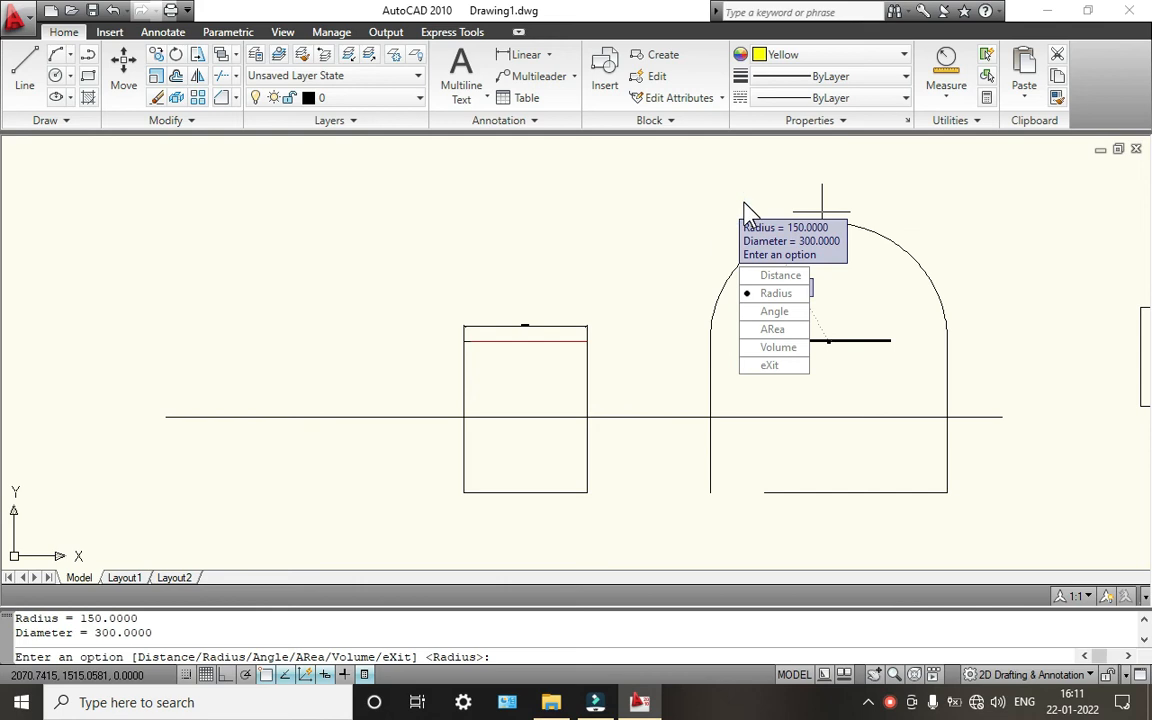
key(Escape)
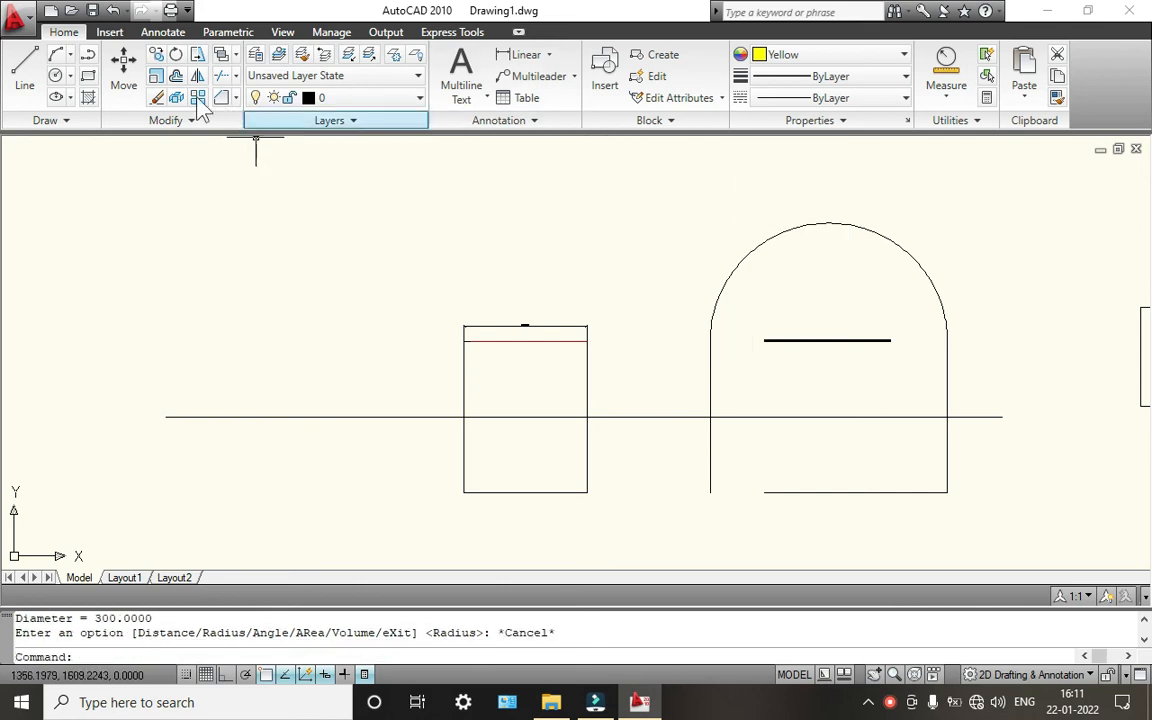
click(110, 33)
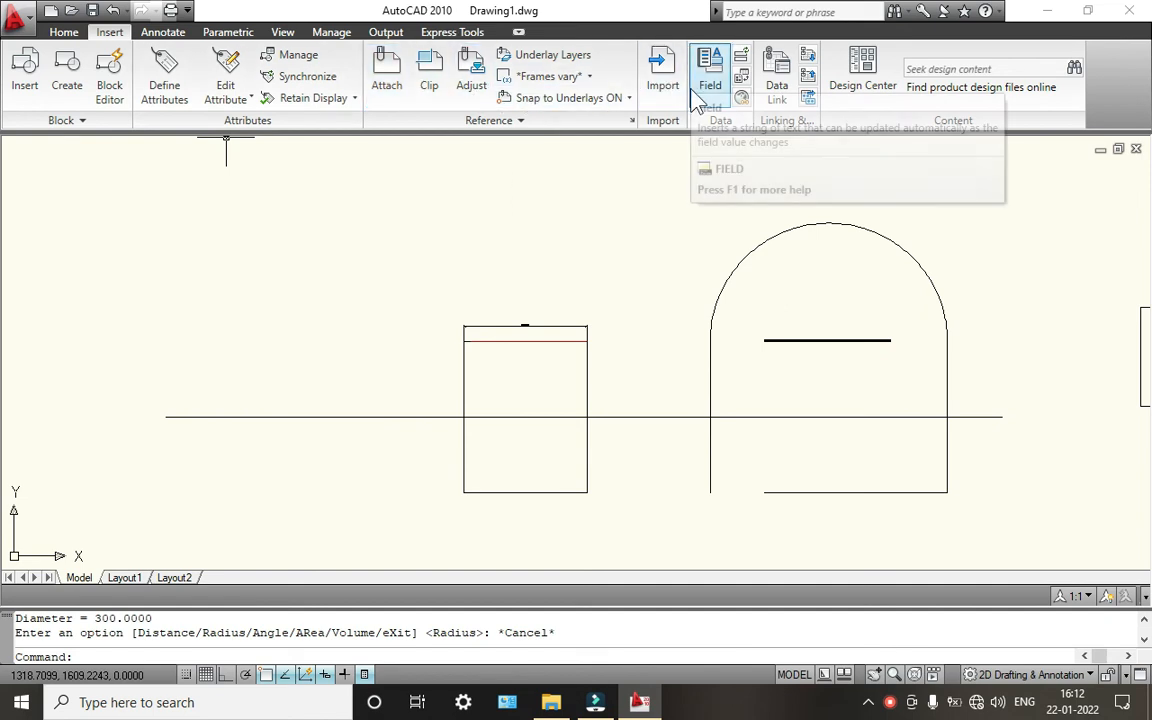
click(185, 31)
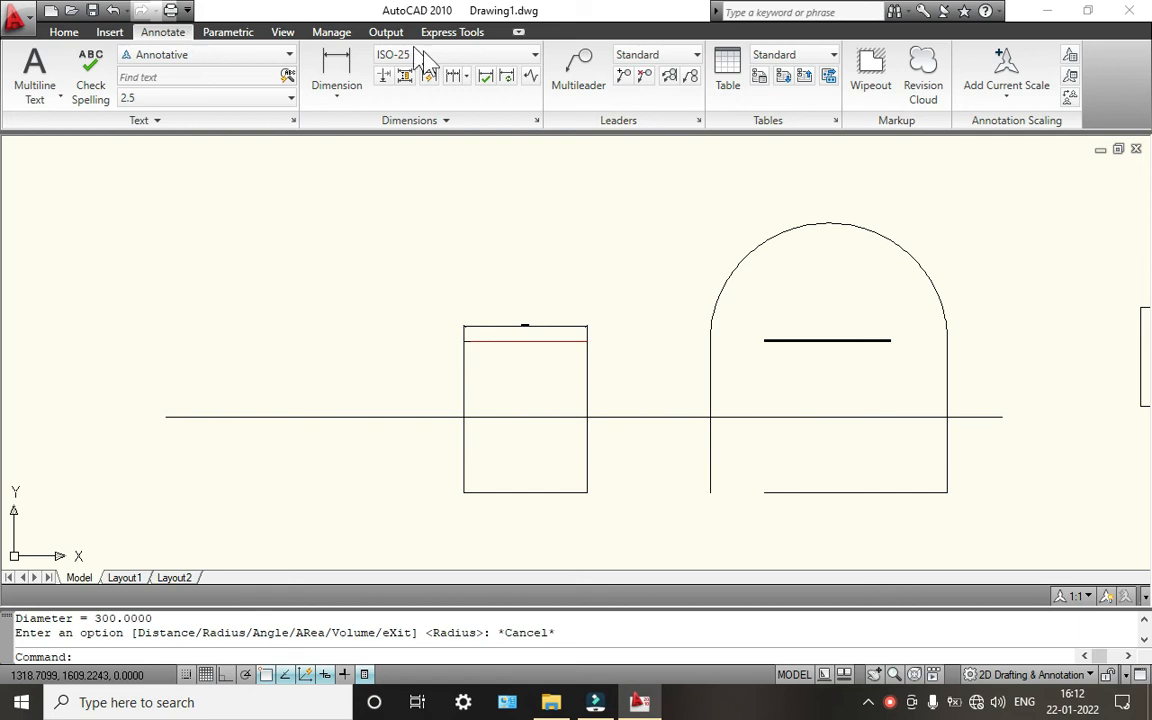
click(230, 32)
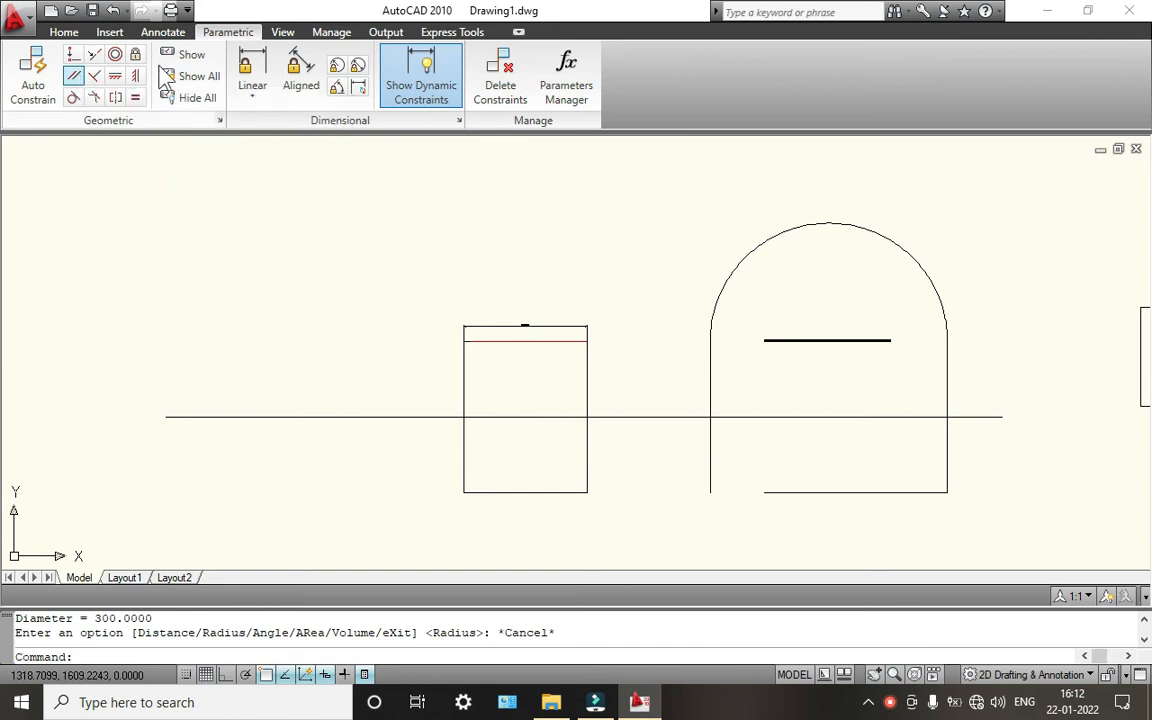
click(333, 32)
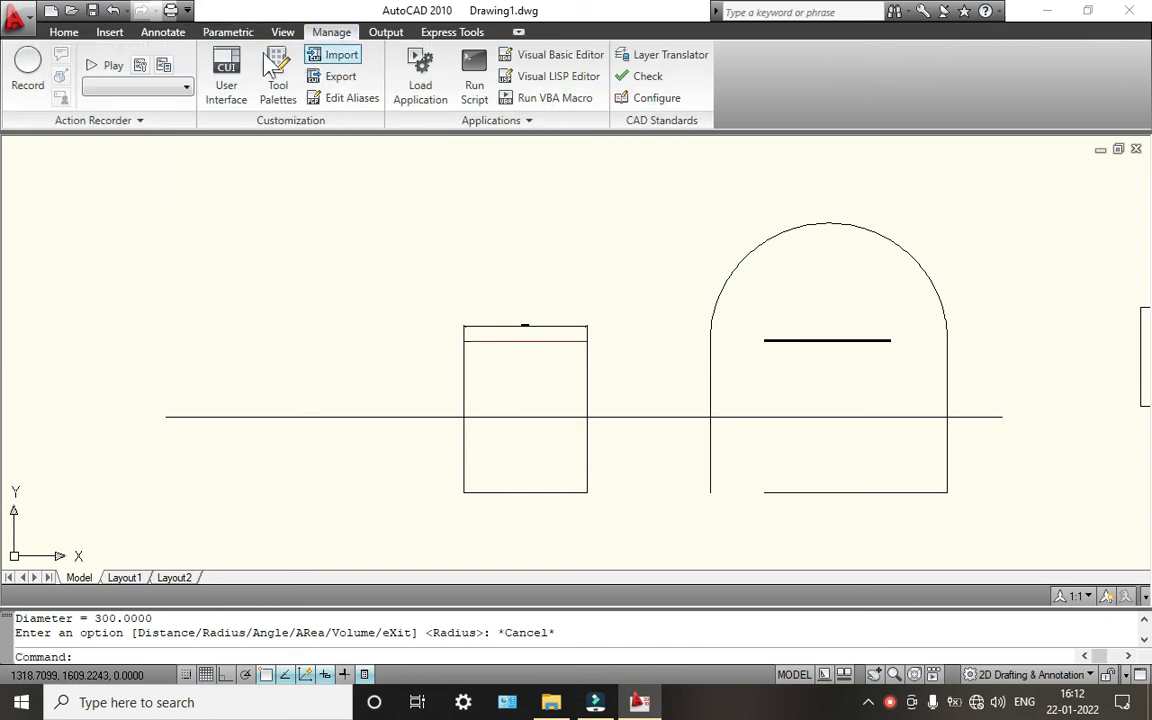
click(430, 32)
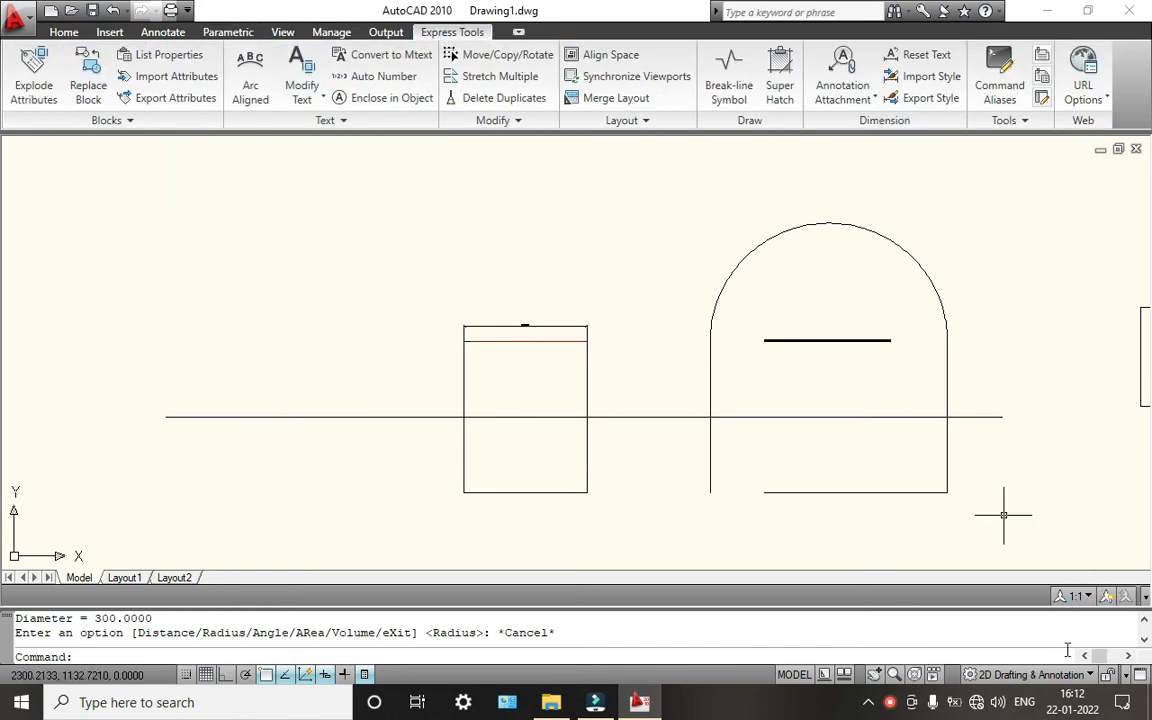
Switch the workspace from 2D Drafting & Annotation to 3D Modeling and leave nothing selected
click(1029, 674)
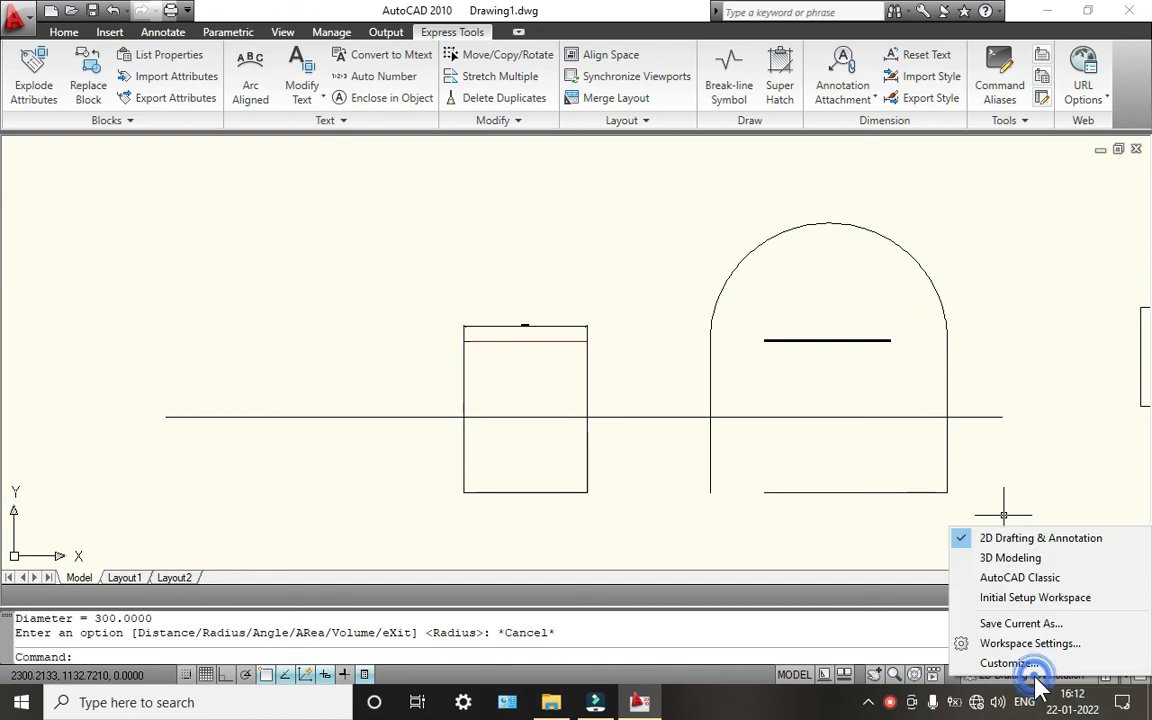
click(1004, 560)
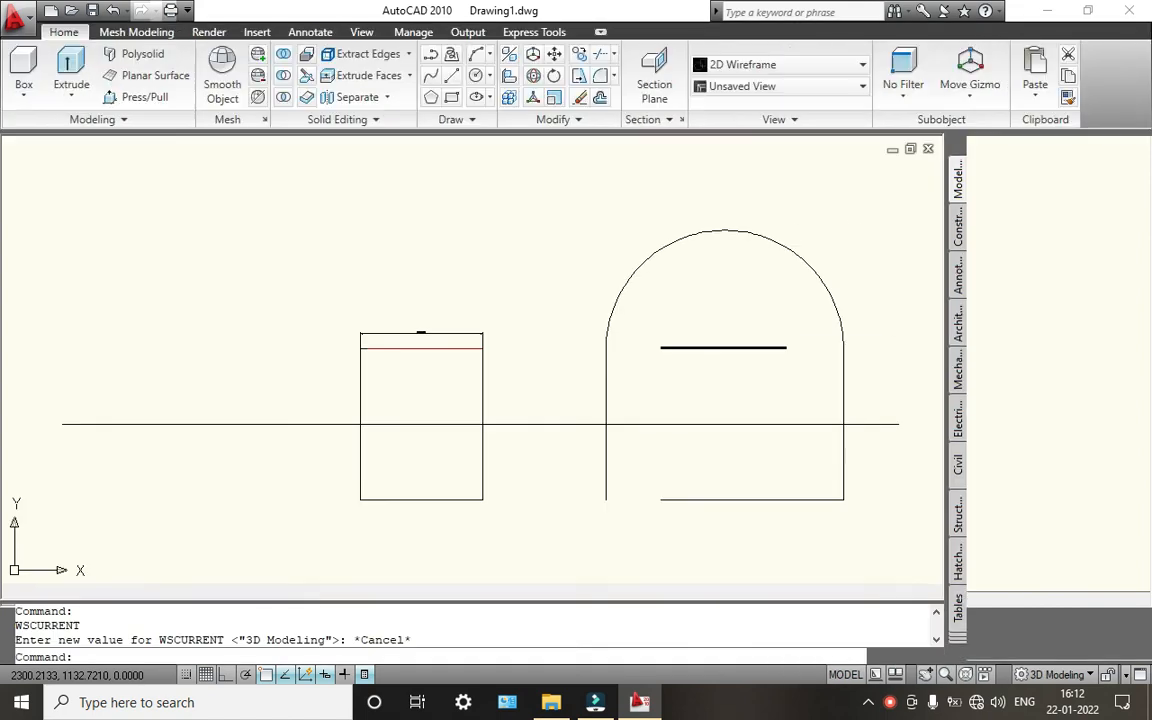
click(1056, 676)
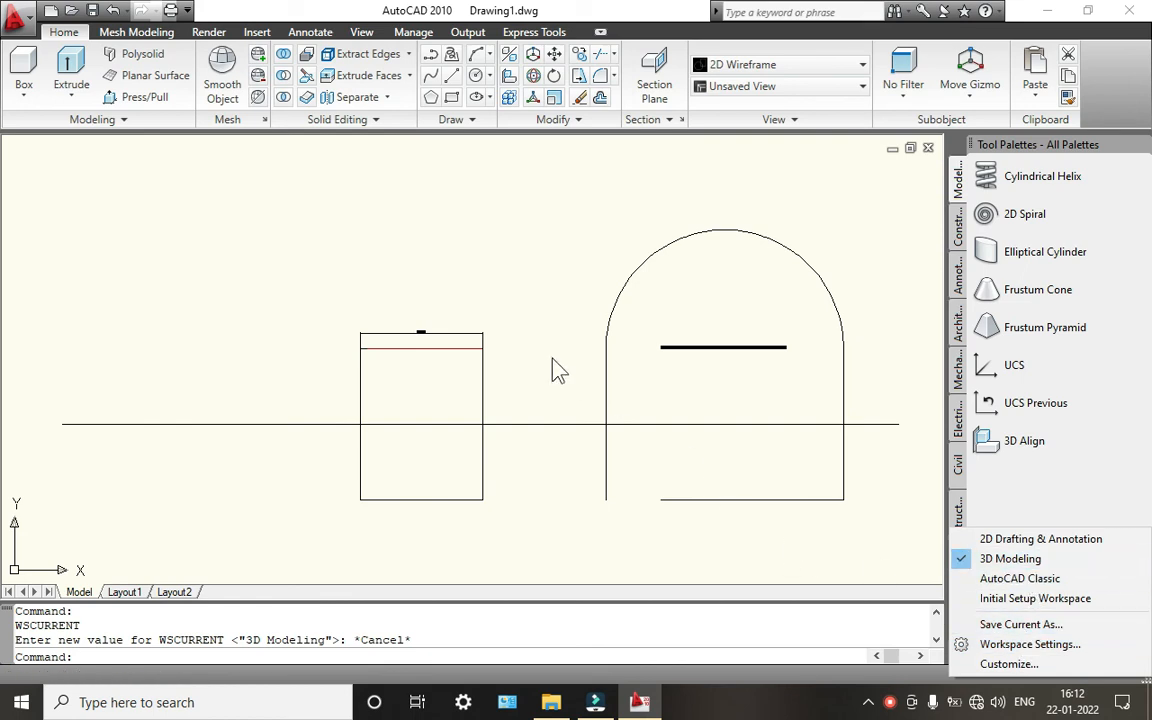
click(496, 303)
click(344, 259)
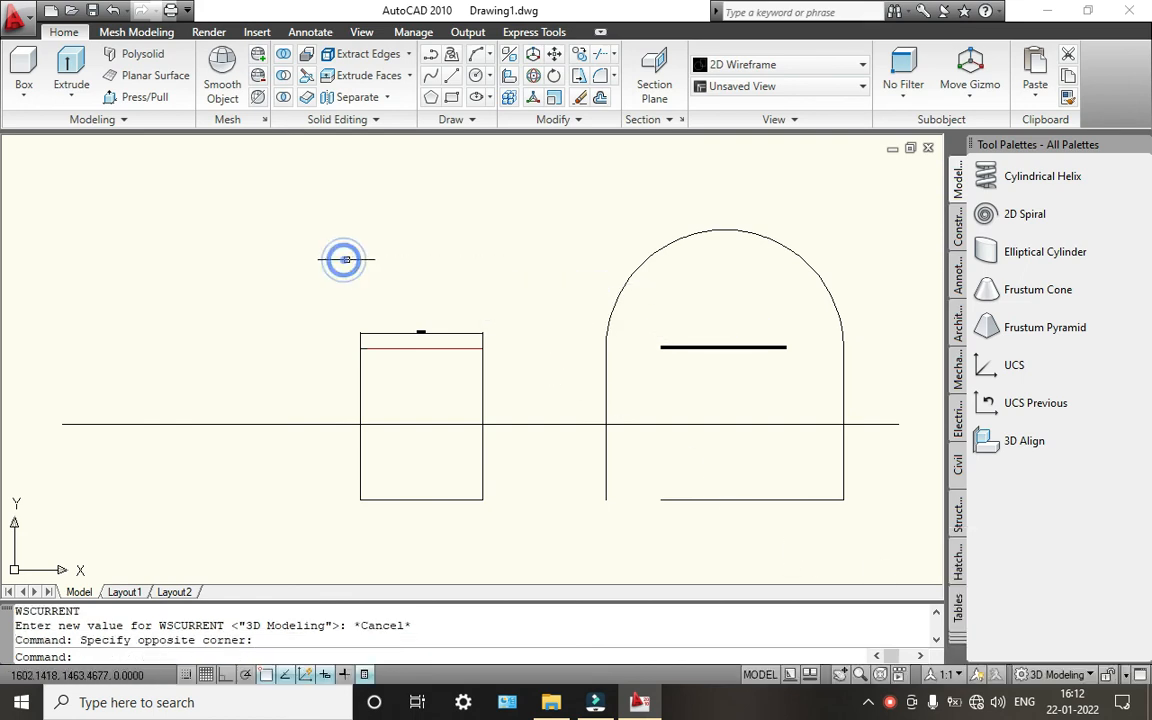
key(Escape)
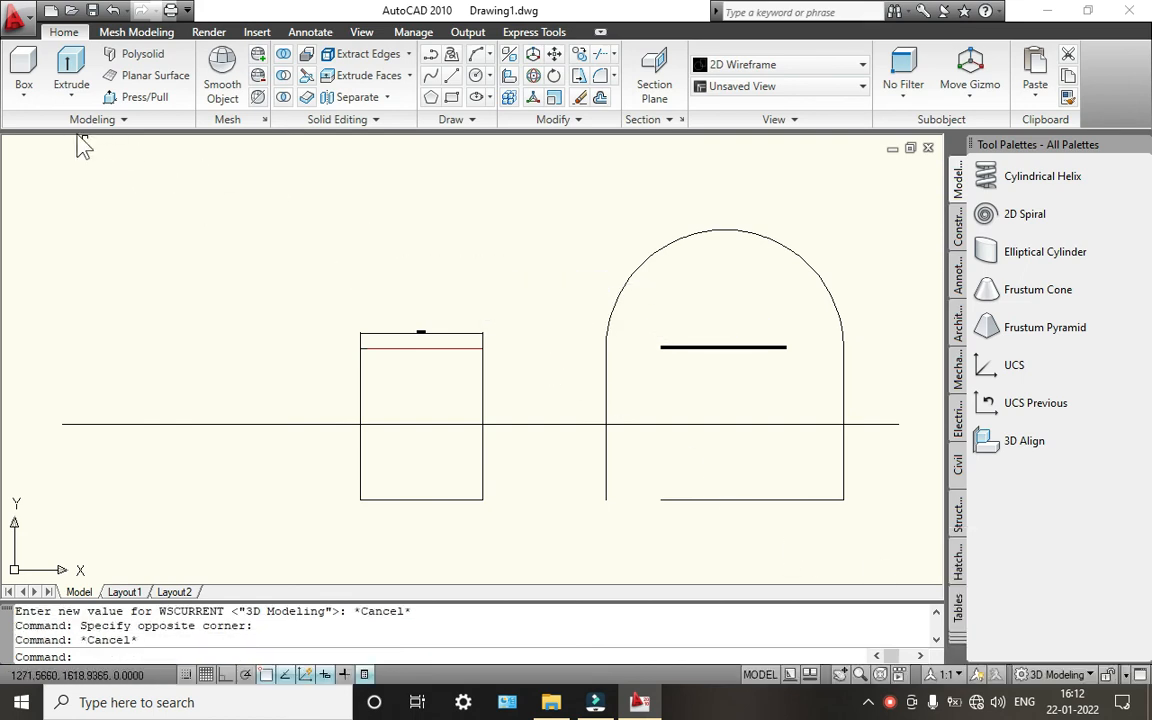
Set the visual style of the drawing view to Conceptual
click(125, 119)
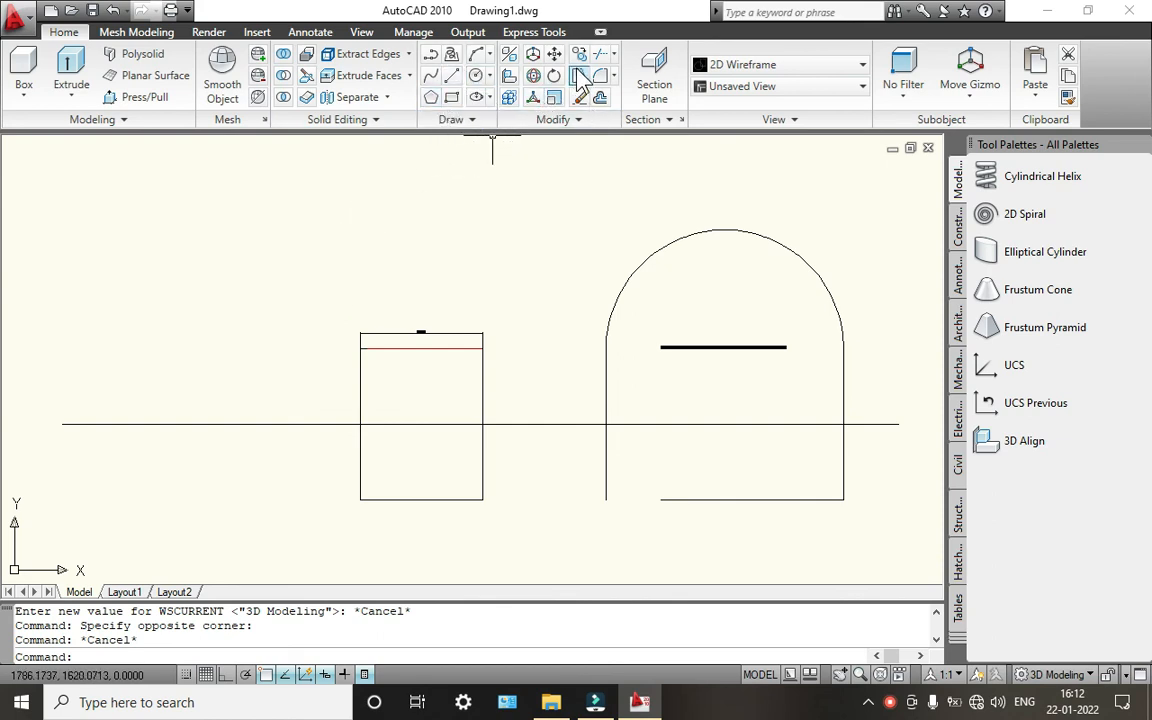
click(775, 68)
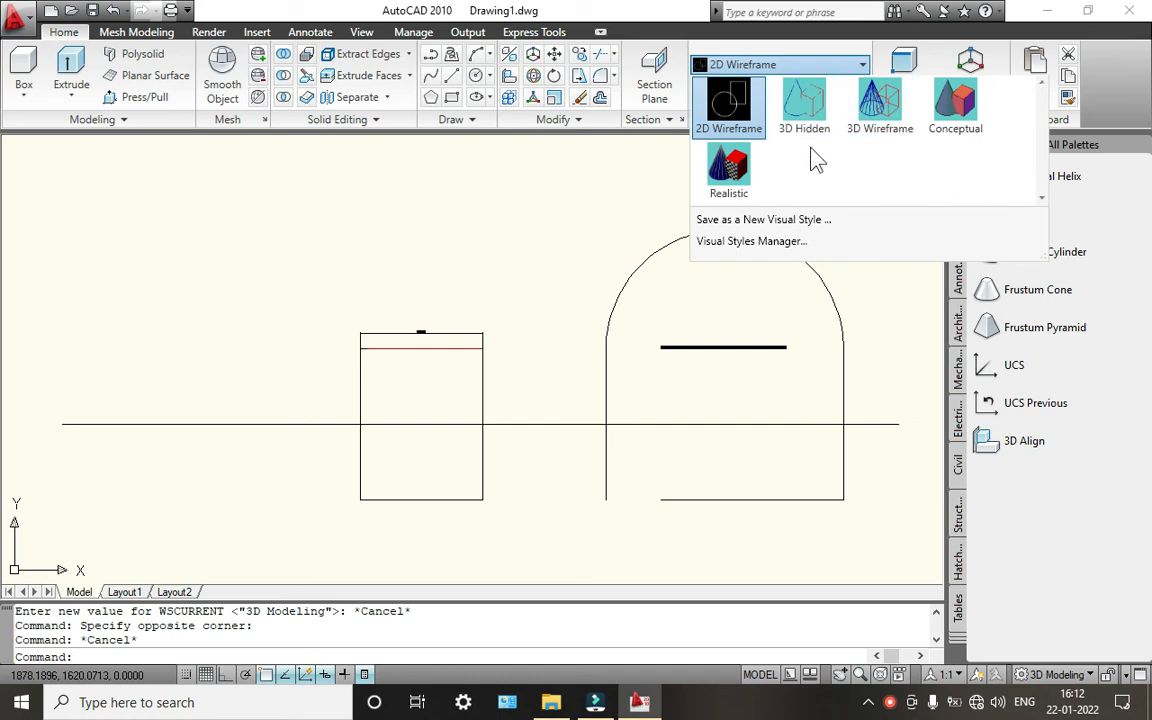
click(949, 129)
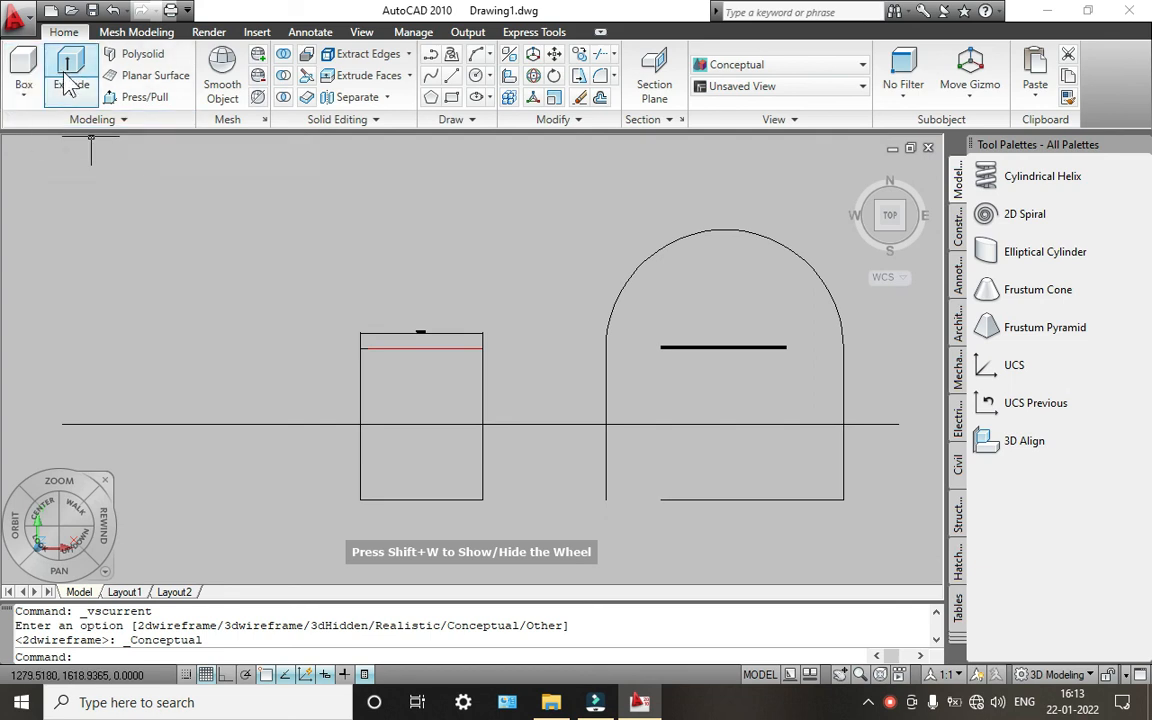
Try to draw a solid box above the flat shapes in the left view, with the Top coordinate system chosen
click(26, 68)
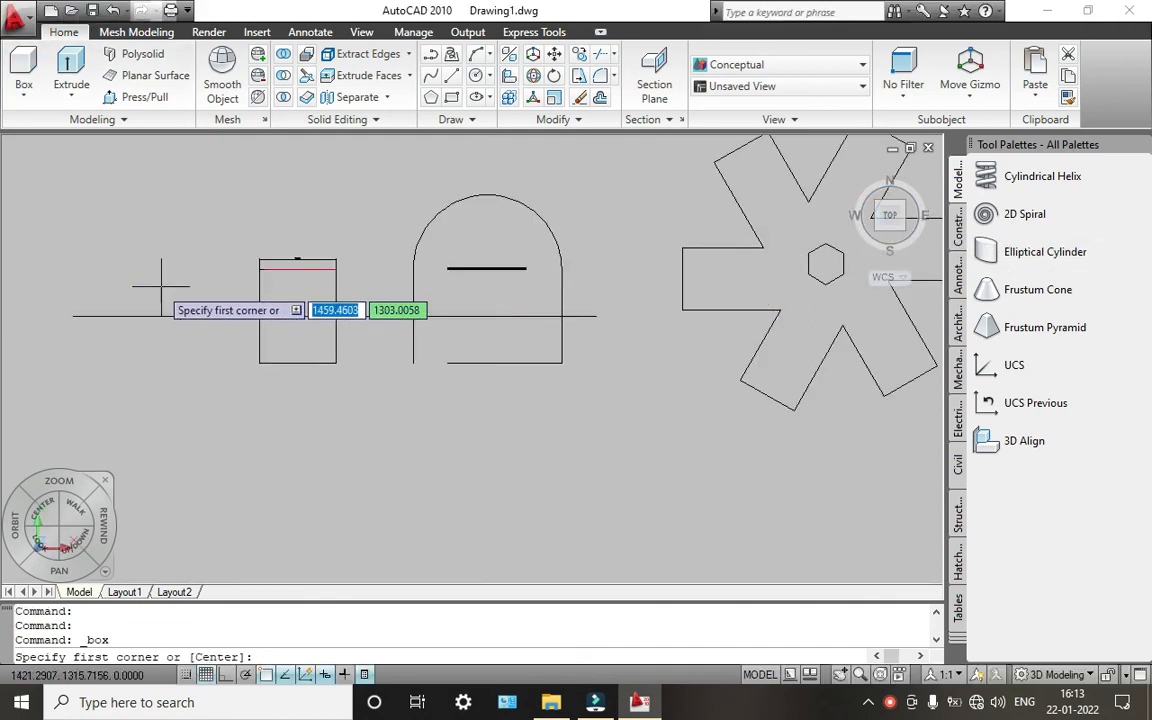
click(366, 33)
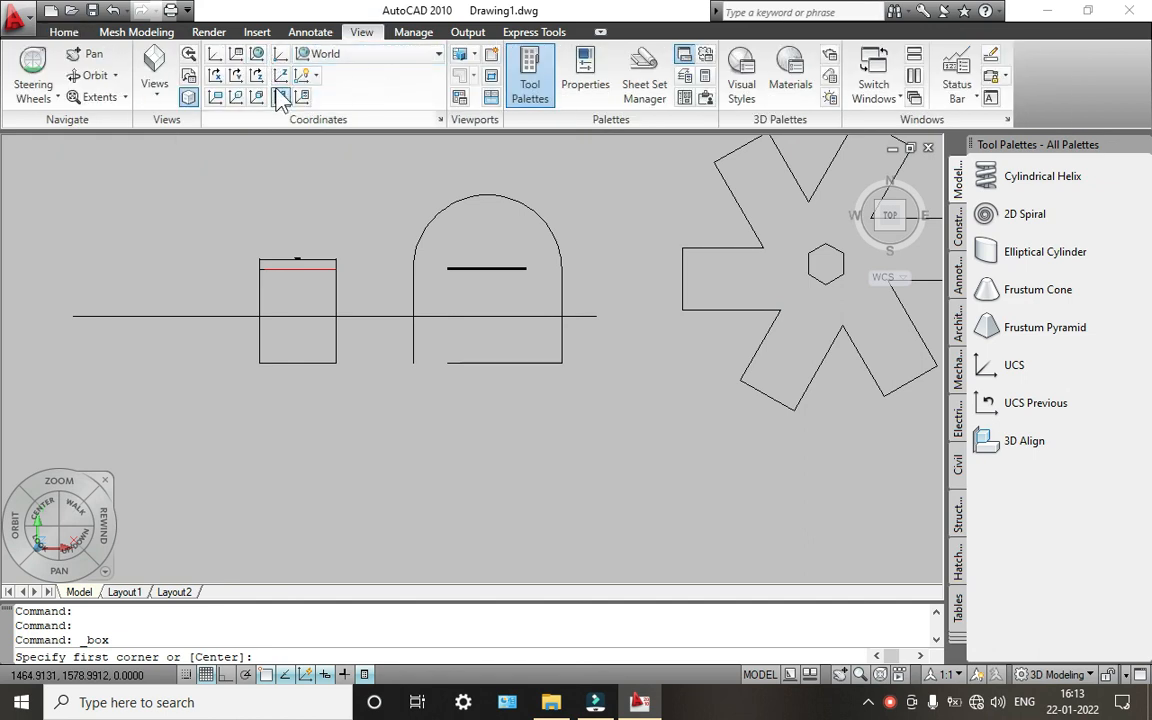
click(312, 52)
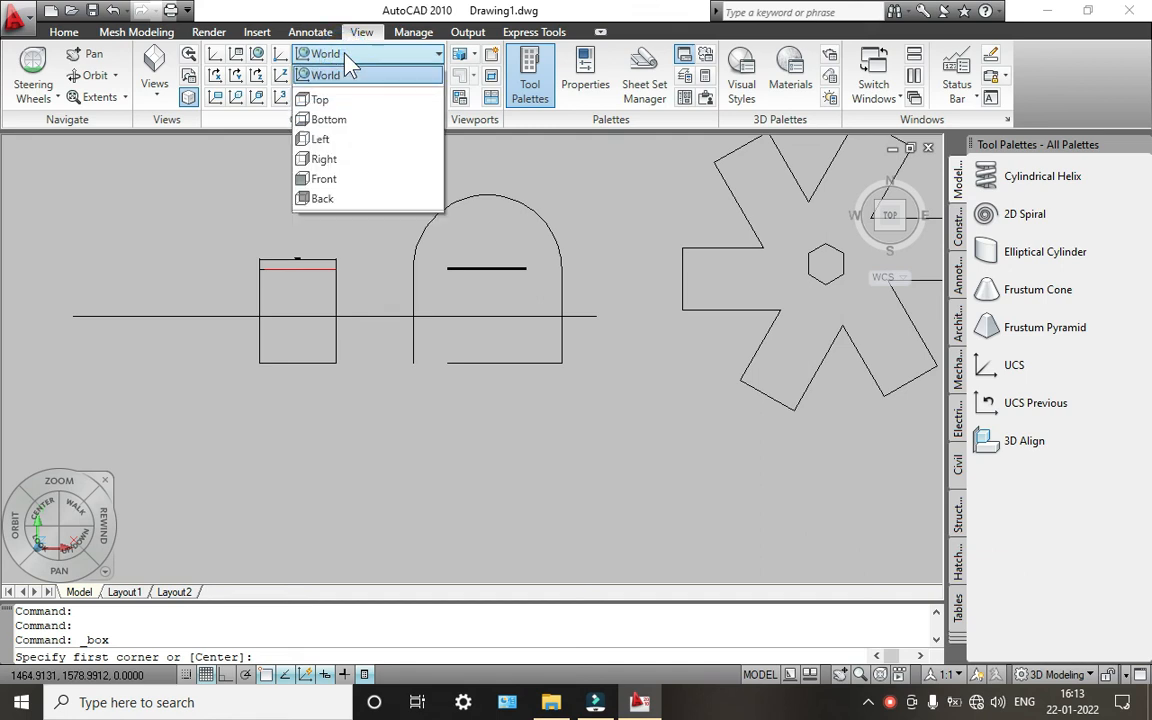
click(328, 101)
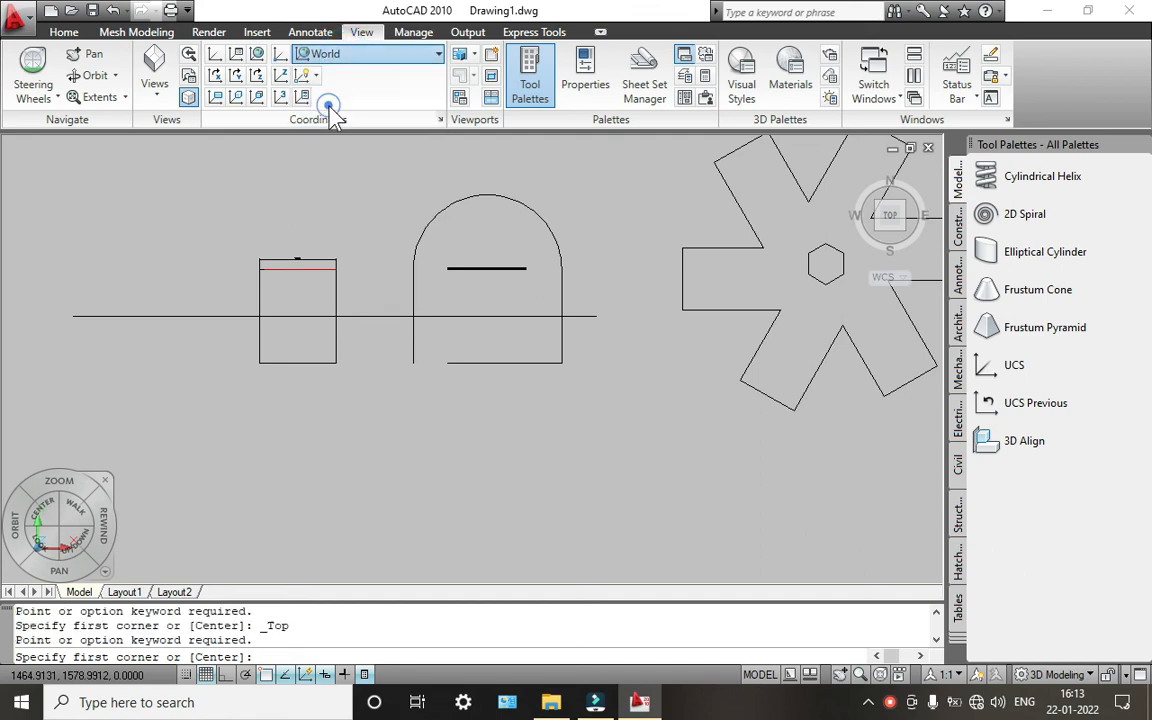
click(925, 180)
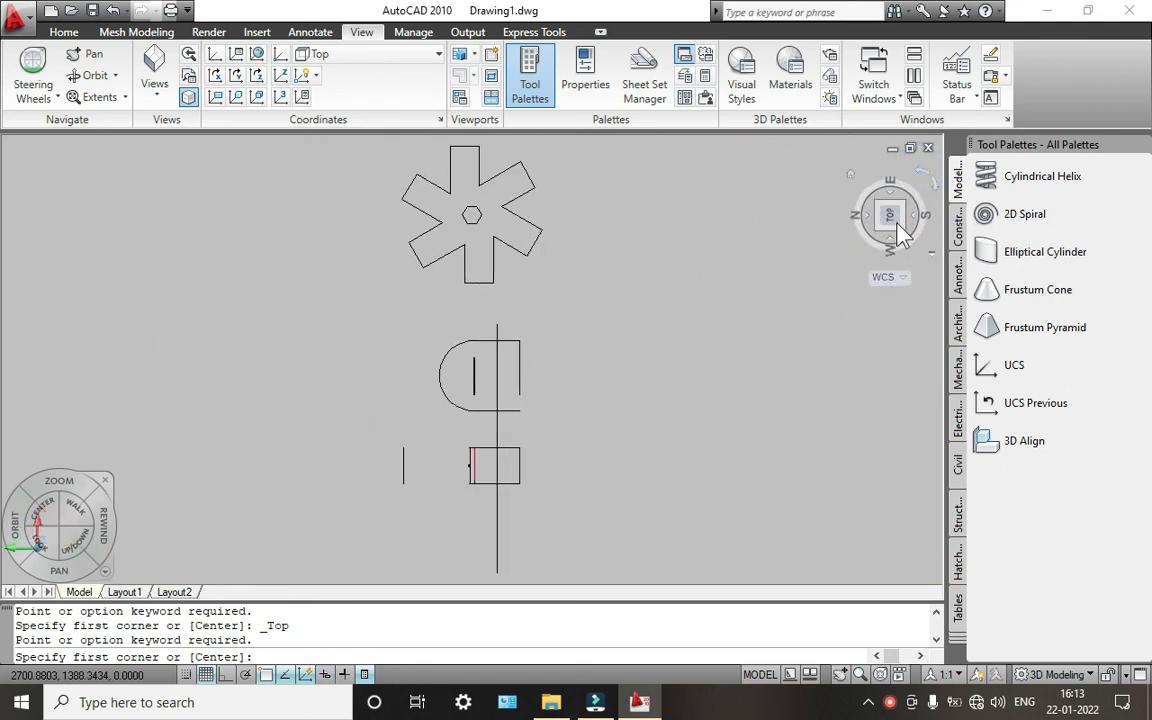
click(893, 241)
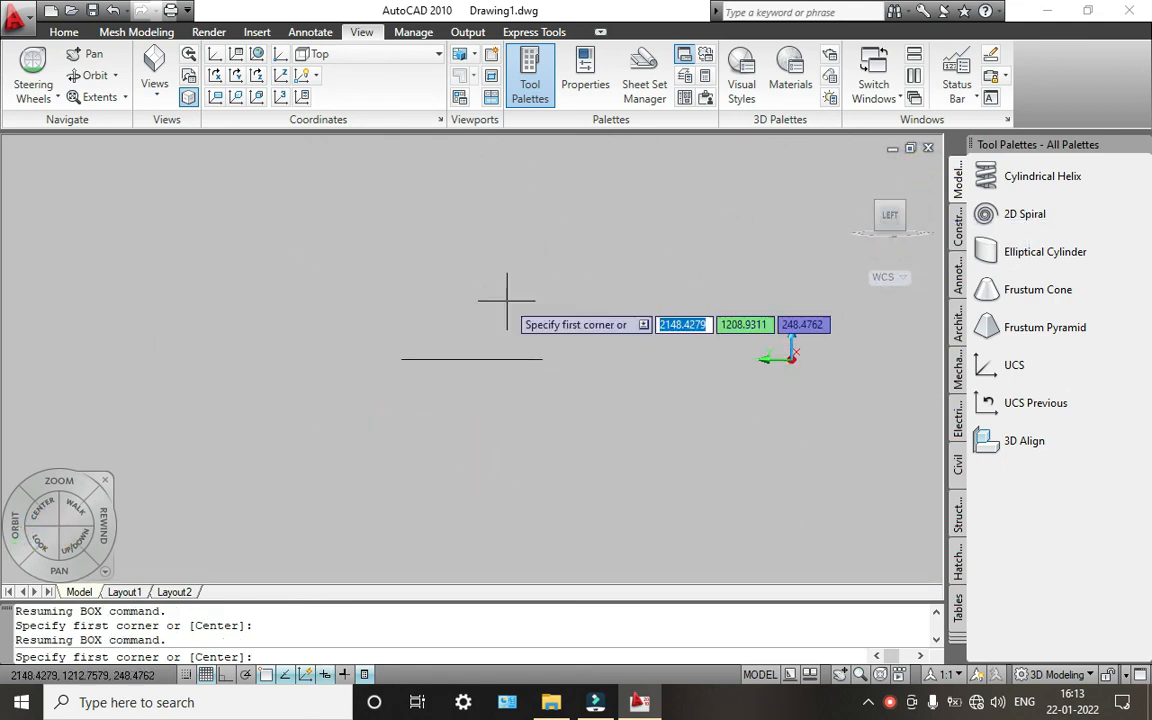
click(458, 308)
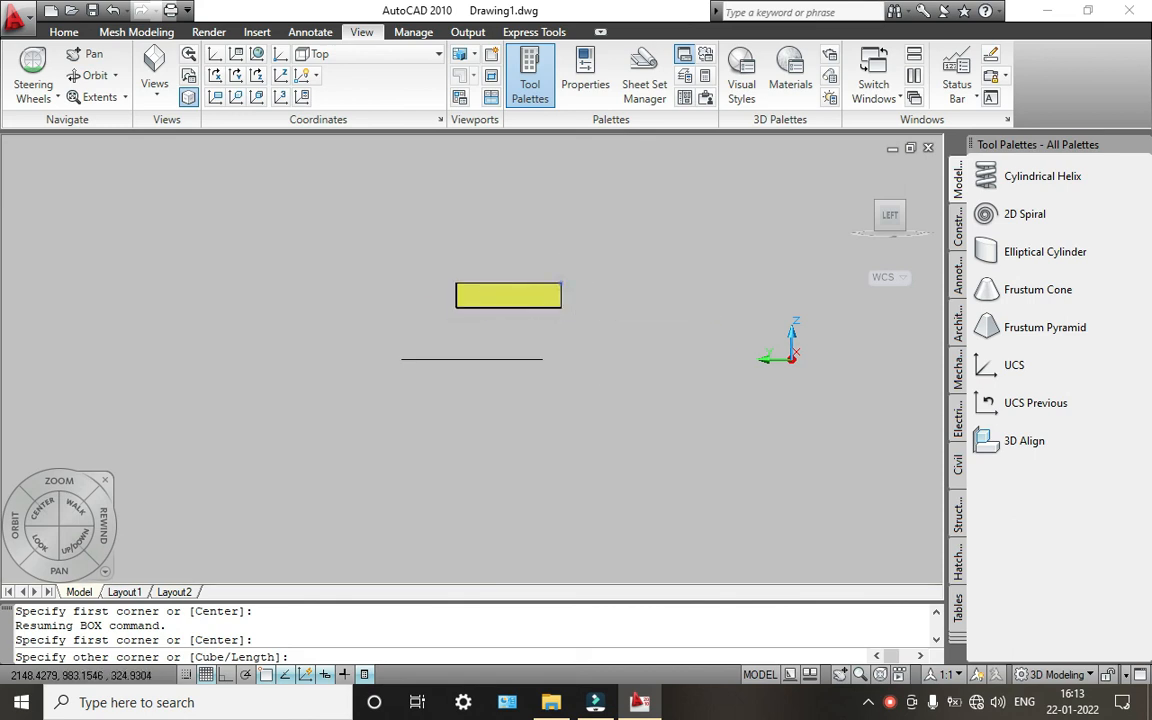
click(567, 254)
click(555, 240)
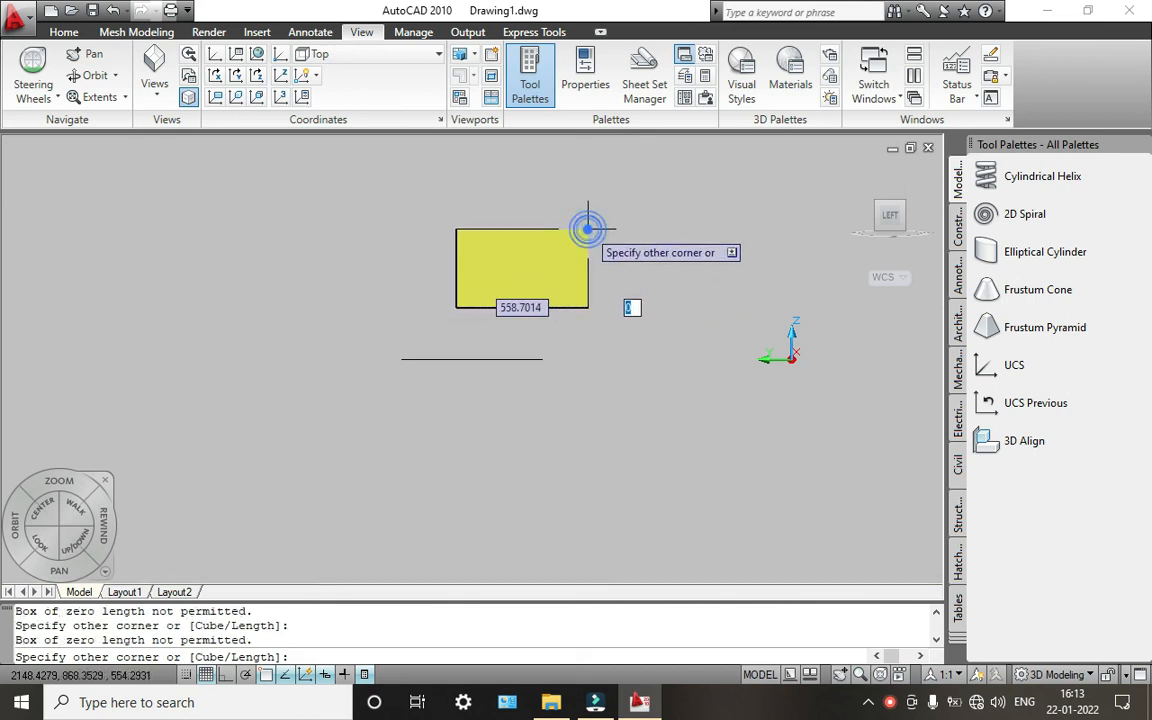
right_click(579, 214)
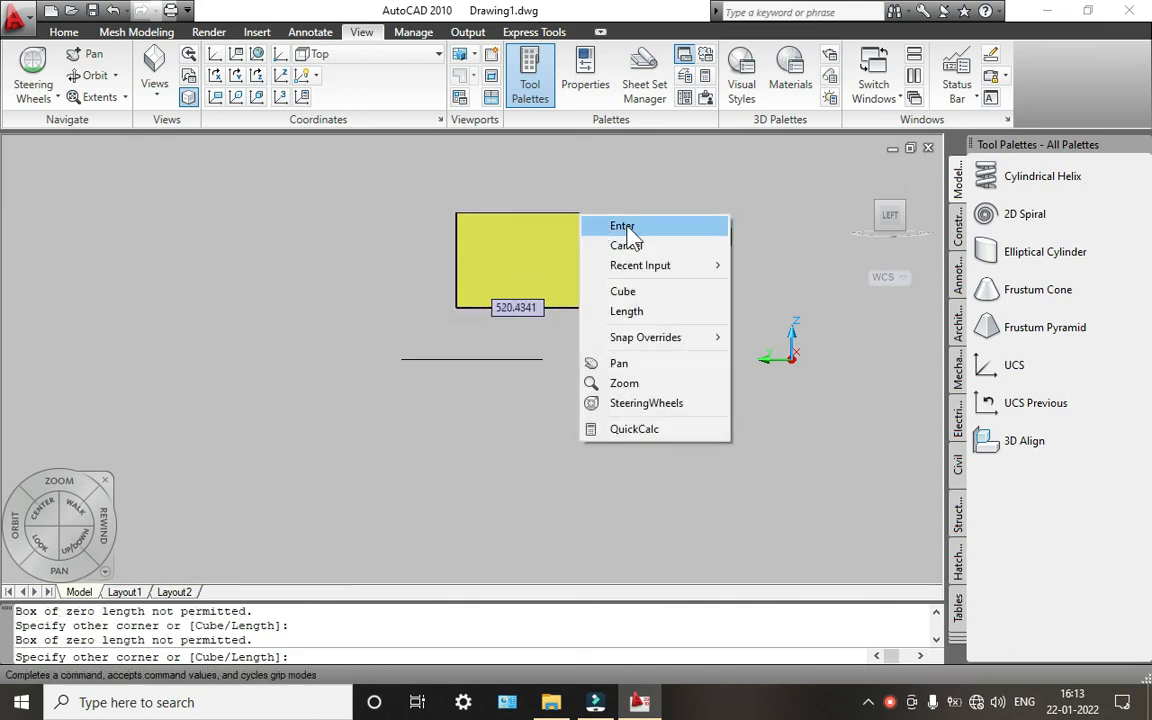
click(598, 229)
key(Escape)
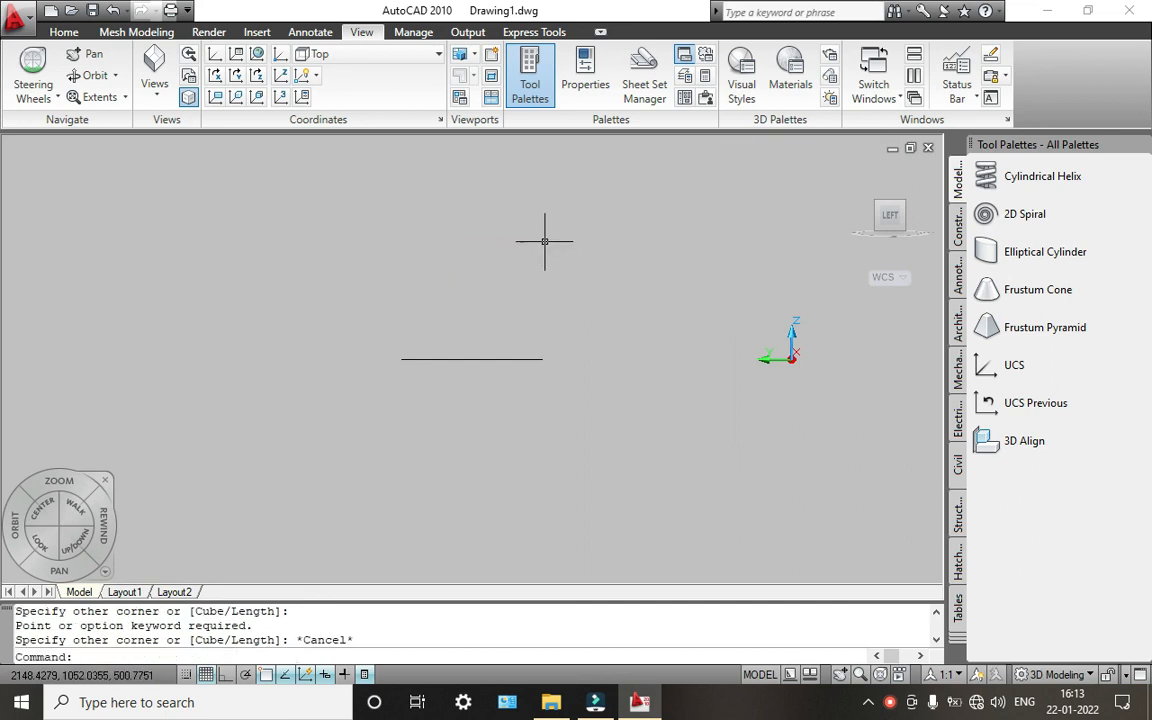
Draw a rectangle just beyond the rounded end of the arched shape, working in a tilted back view
click(870, 220)
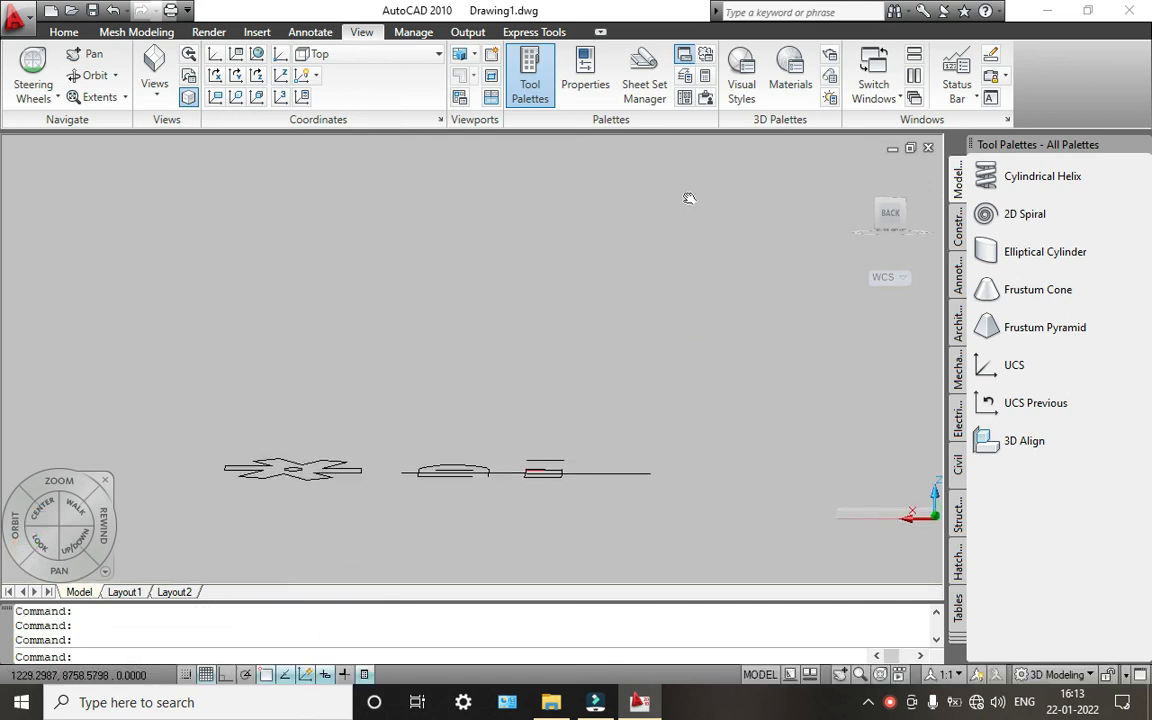
shift+middle_drag(687, 195, 411, 382)
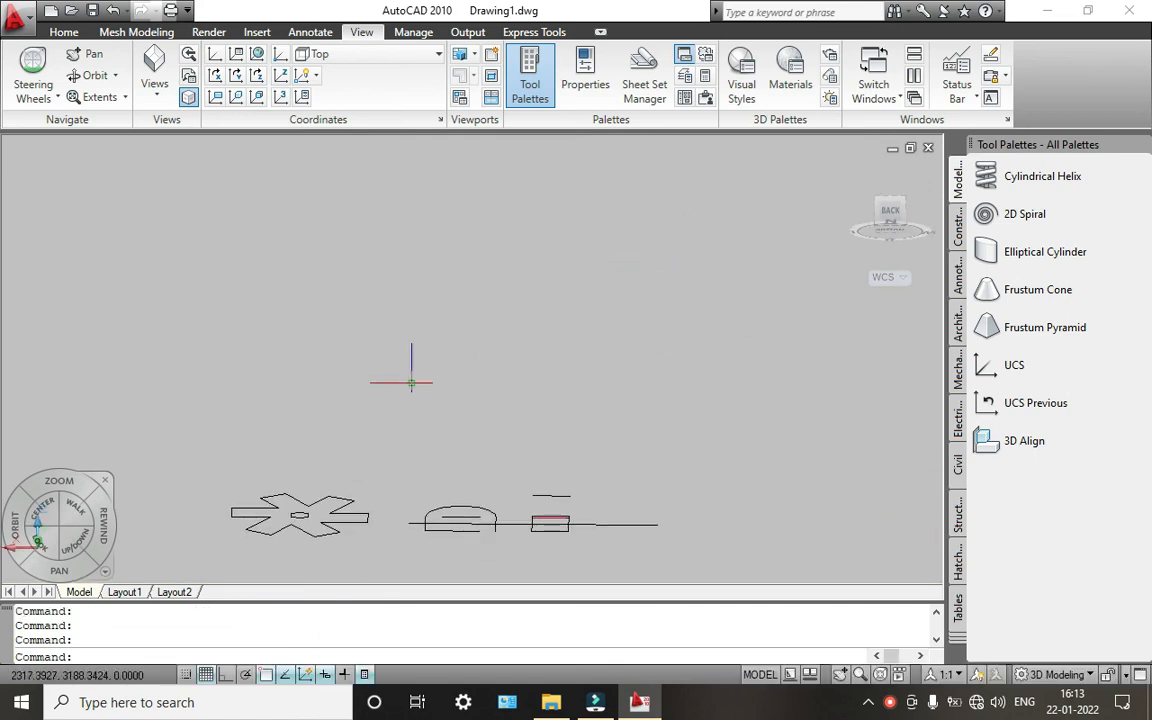
click(388, 530)
click(450, 485)
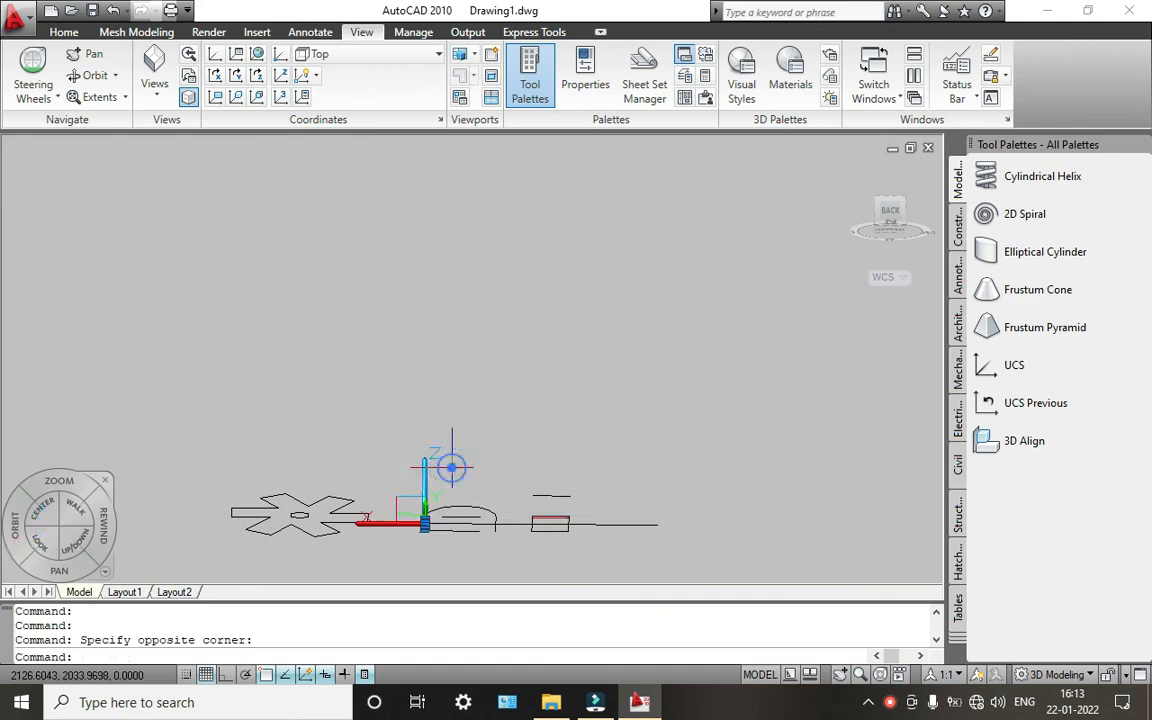
key(Escape)
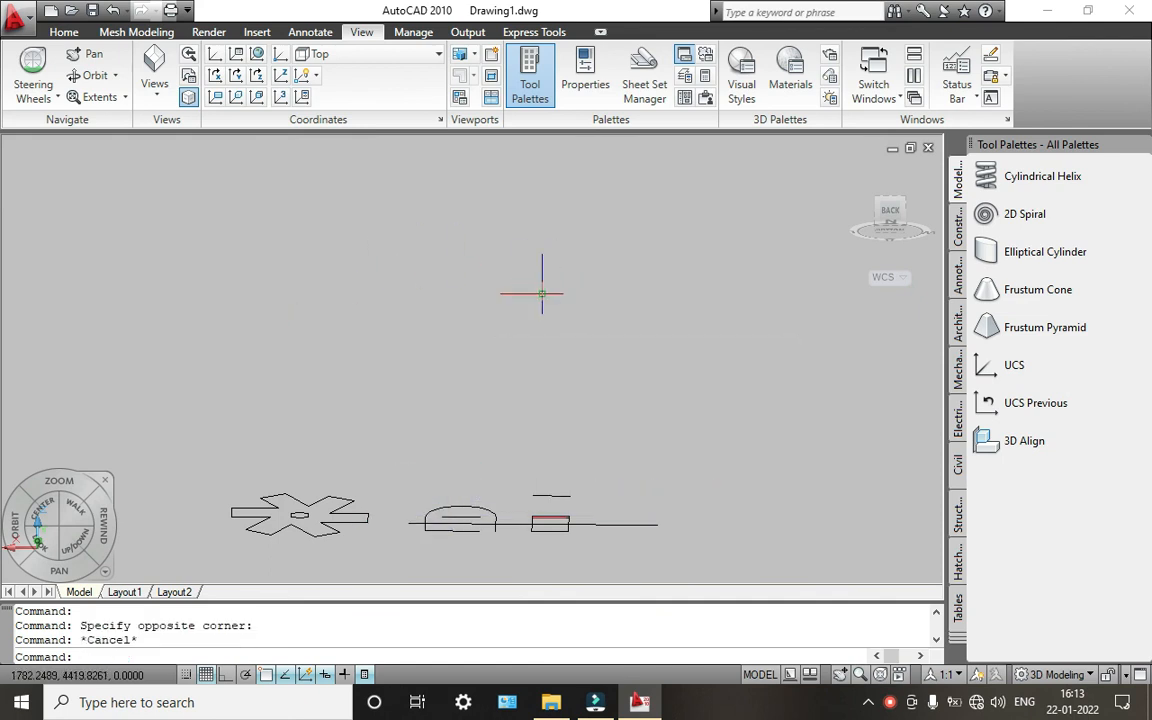
click(63, 32)
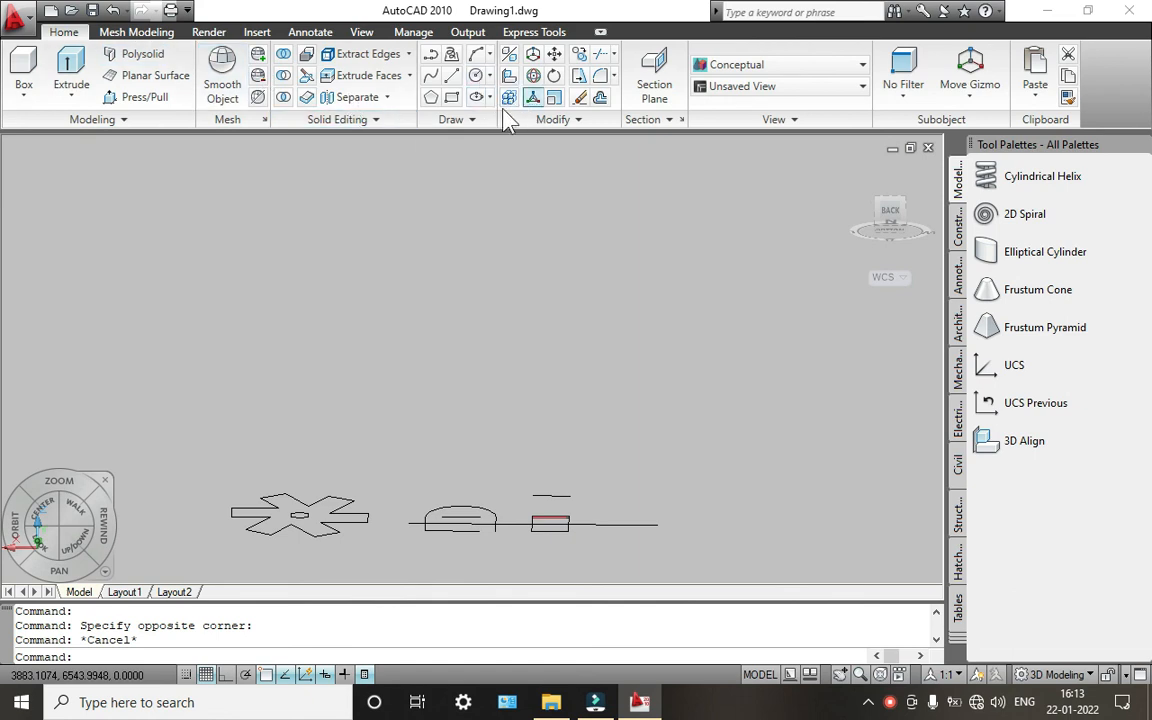
click(451, 98)
click(411, 474)
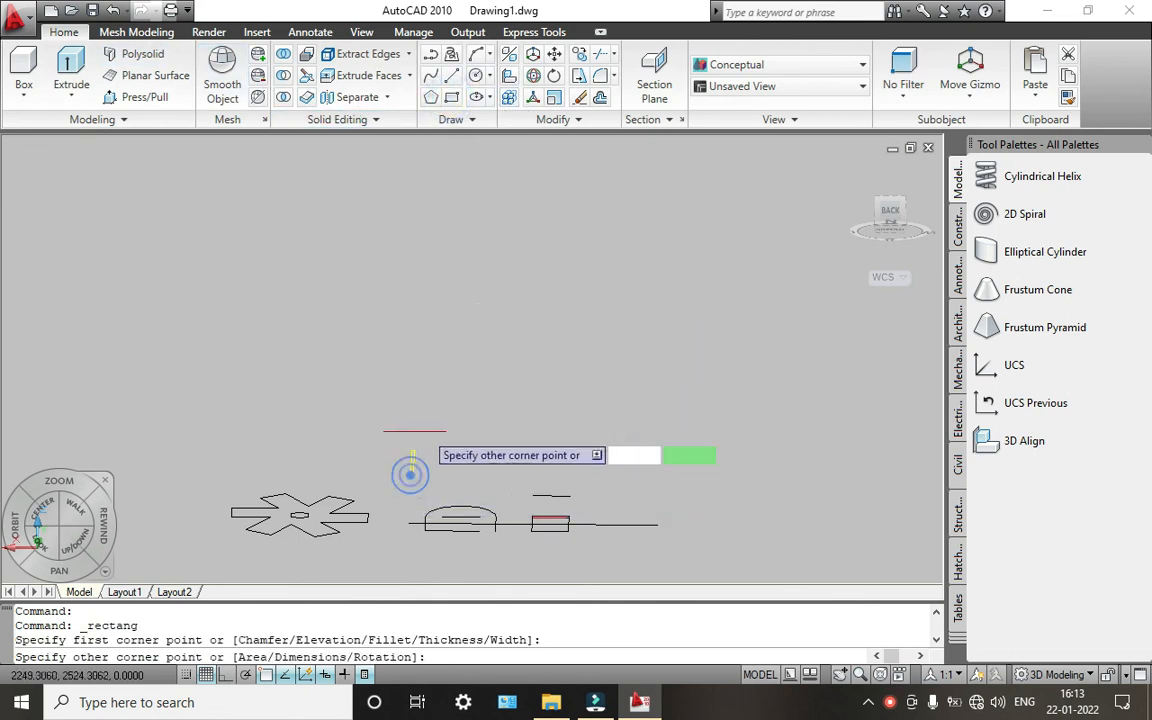
Extrude the new yellow rectangle upward into a tall solid block, roughly twice as high as it is wide
click(87, 62)
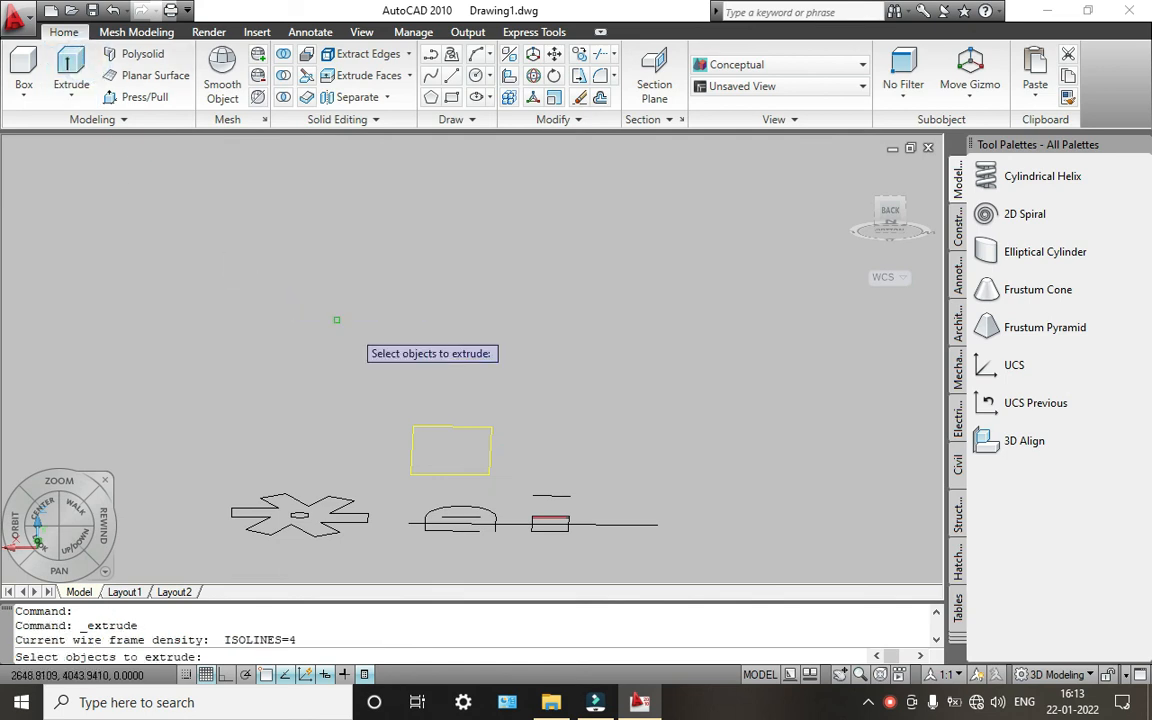
click(446, 427)
right_click(443, 427)
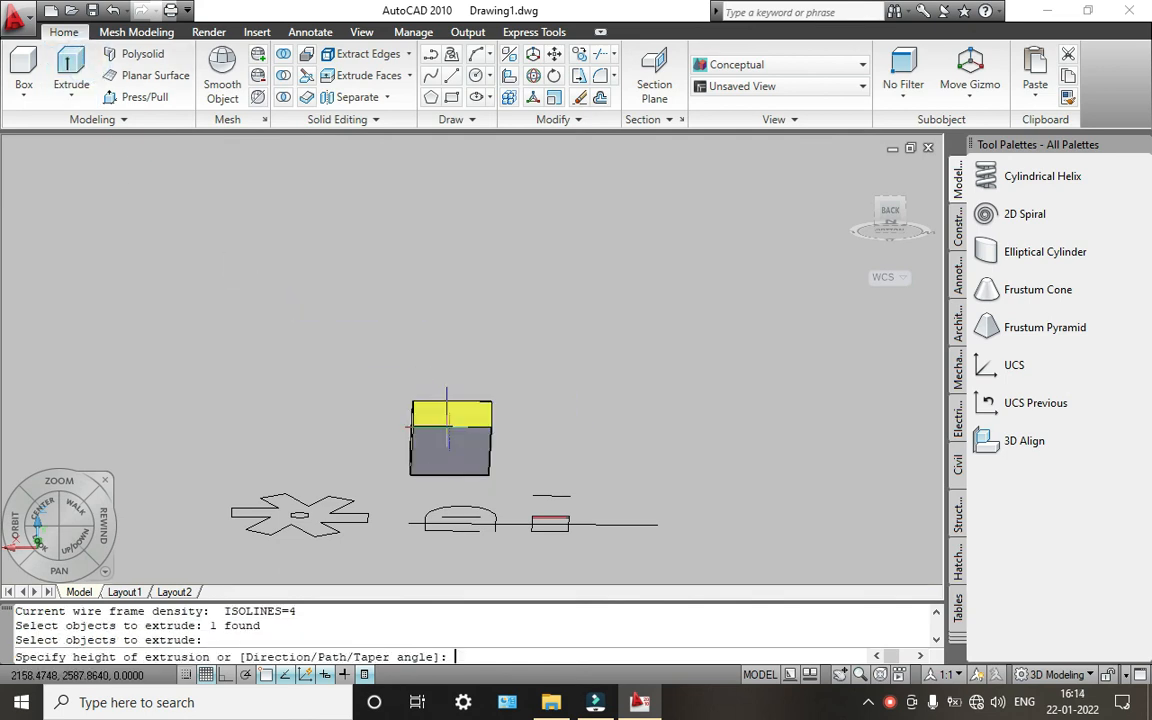
click(470, 271)
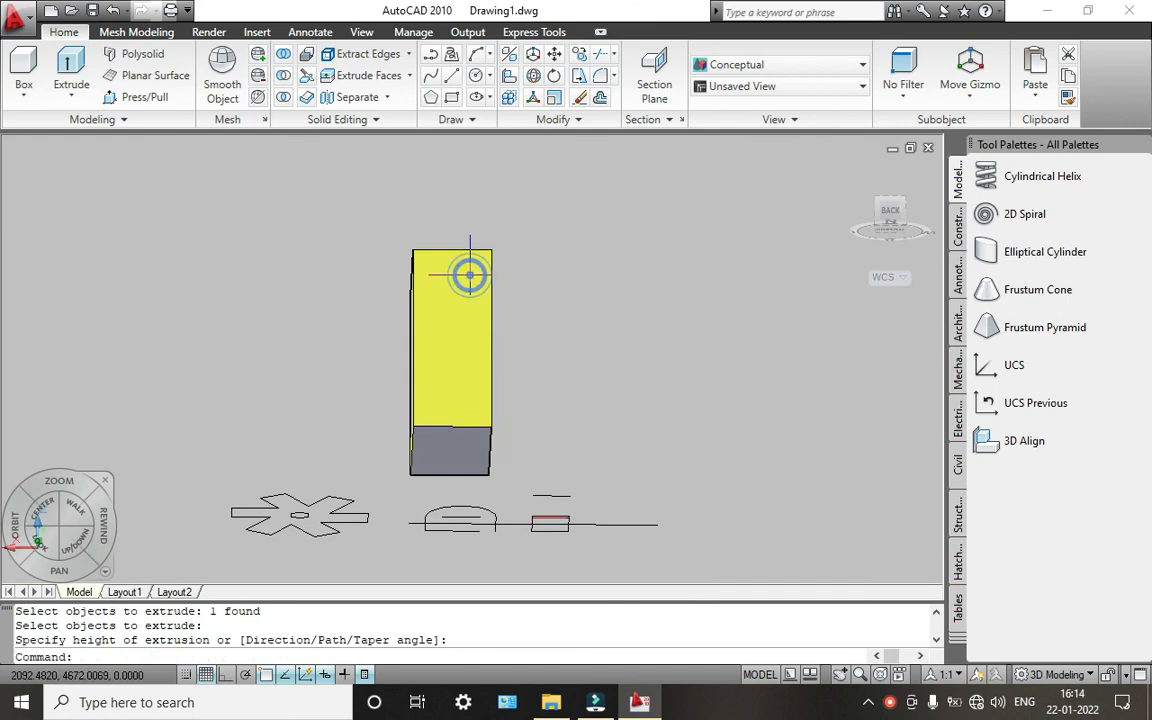
scroll(490, 363, up, 3)
scroll(442, 406, down, 6)
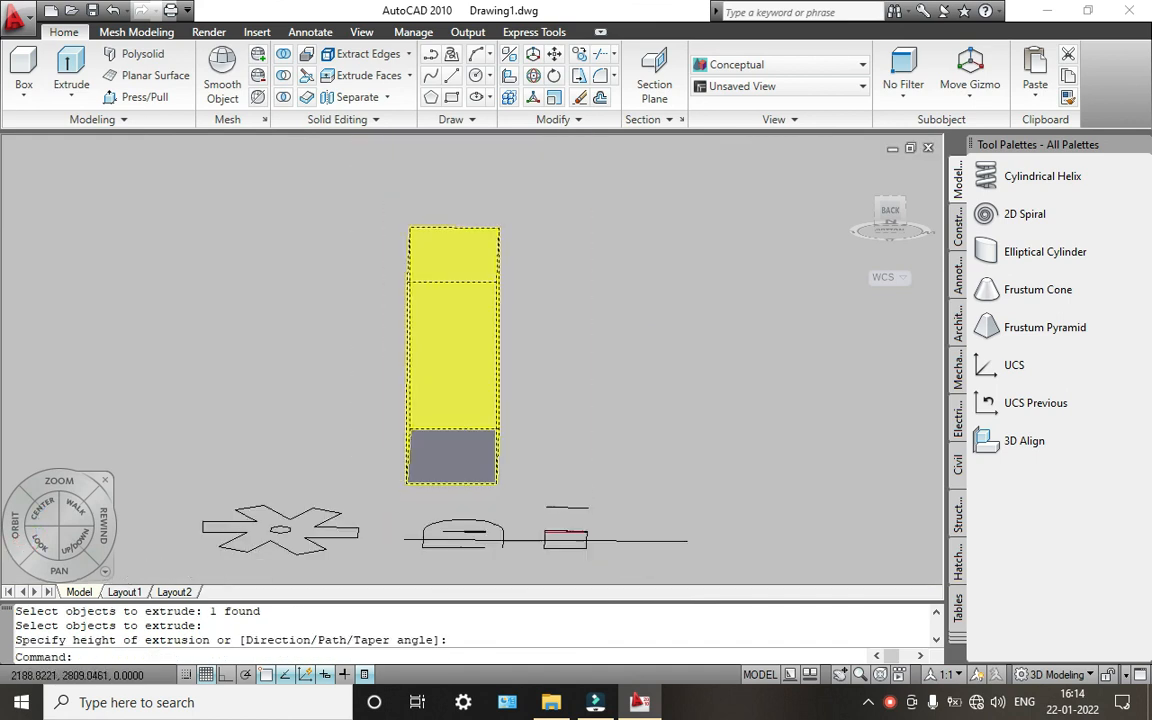
click(495, 308)
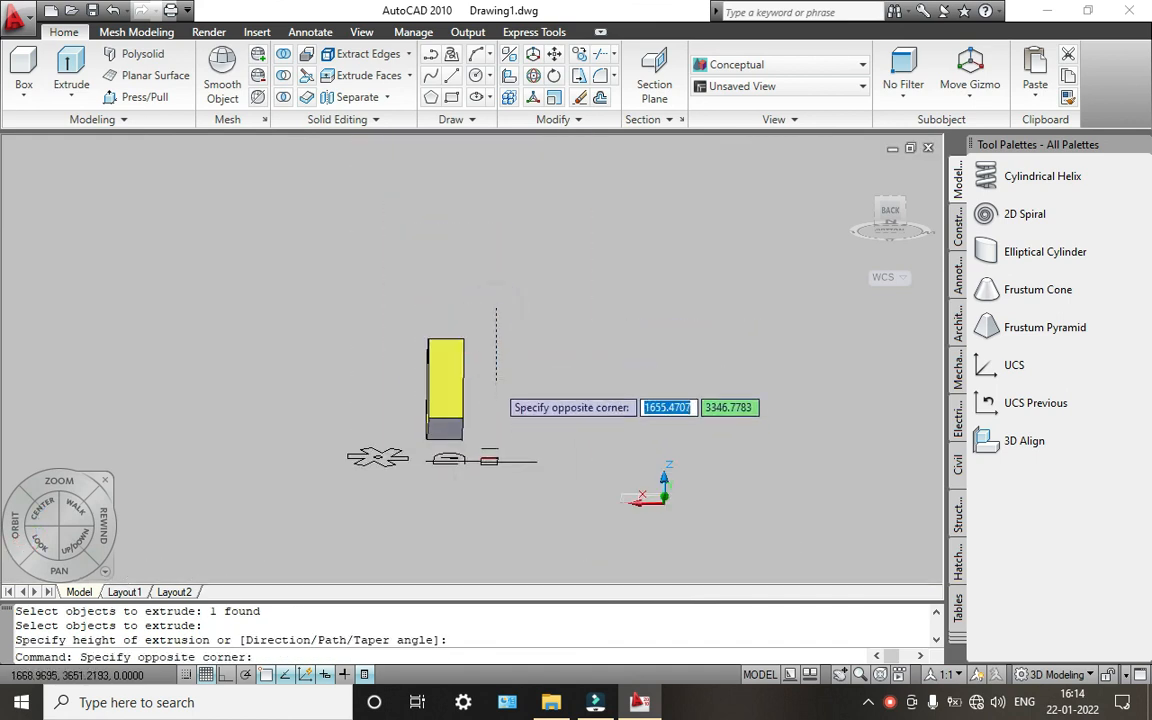
click(510, 336)
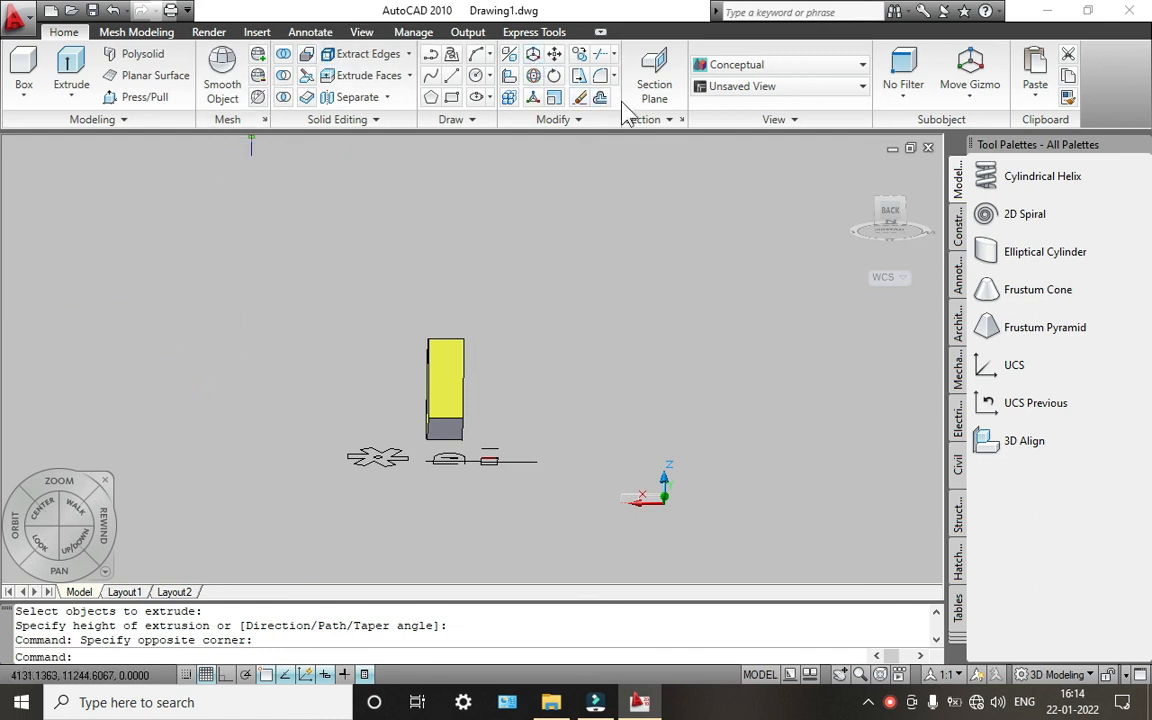
Display the geometric and dimensional constraint tools among the tool palettes
click(960, 226)
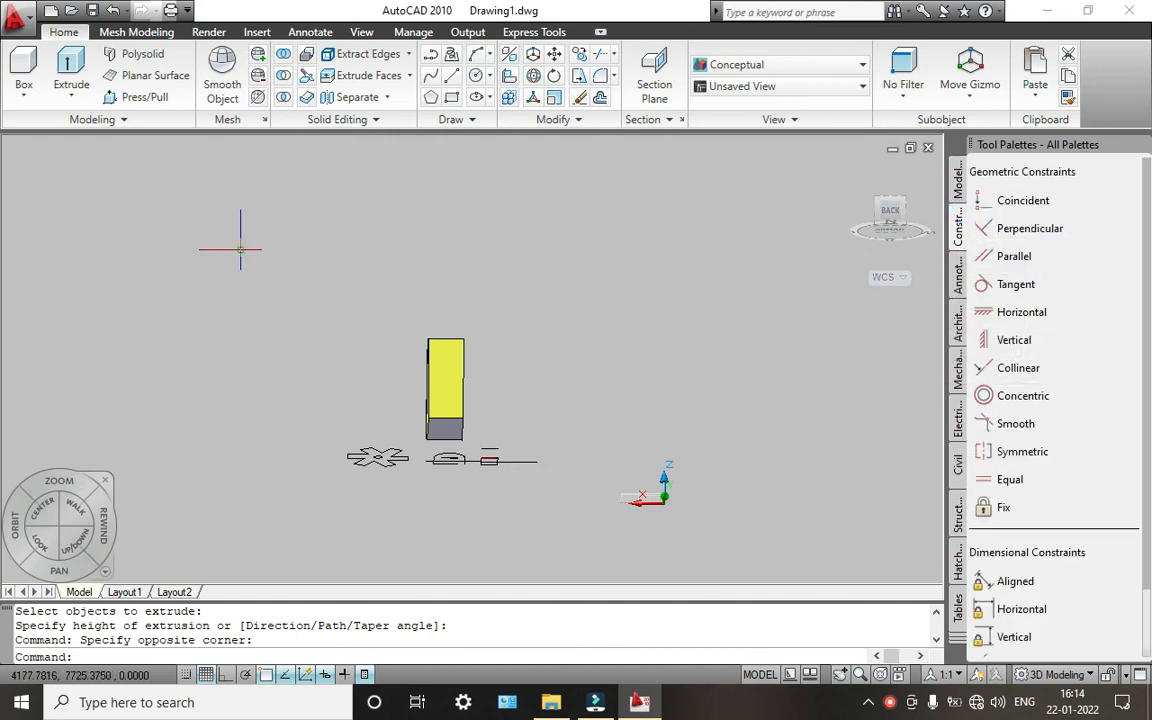
click(889, 702)
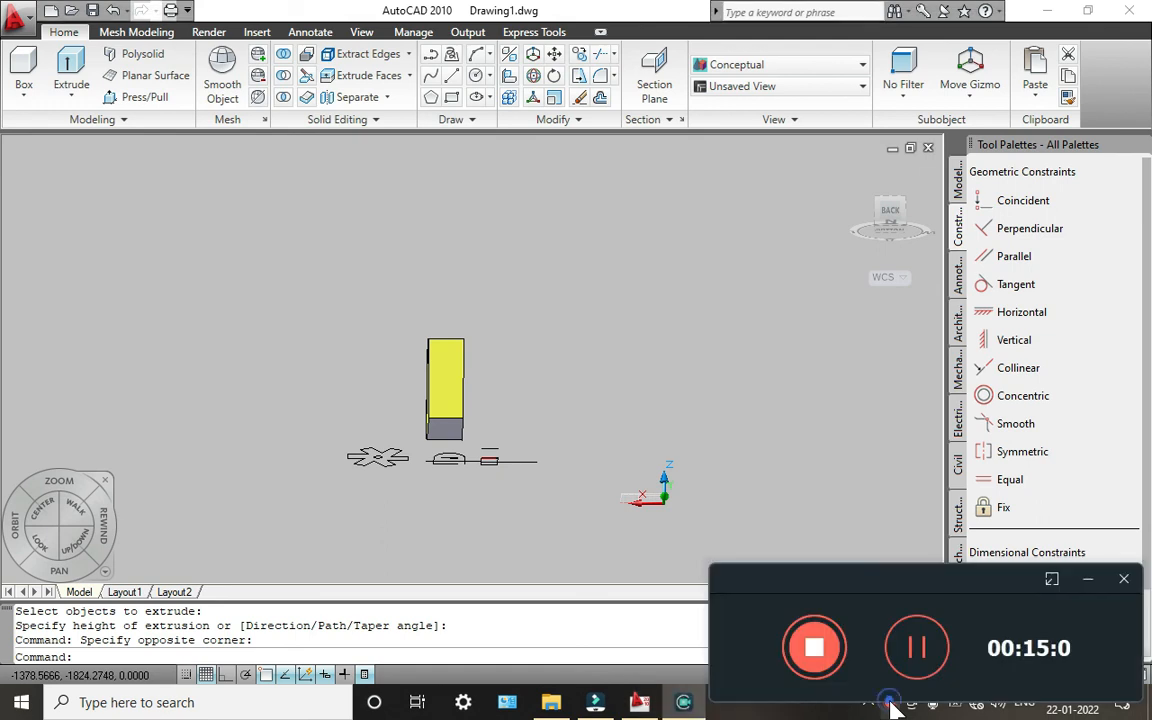
click(1088, 580)
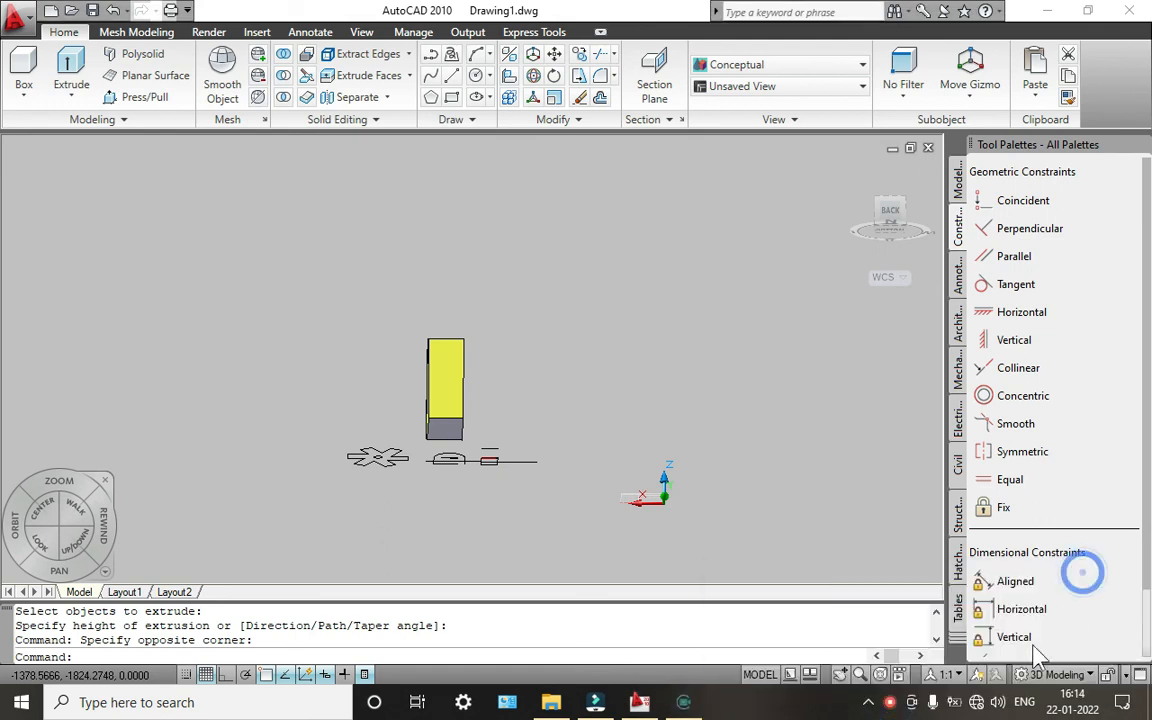
Switch the workspace from 3D Modeling to 2D Drafting & Annotation
click(1043, 675)
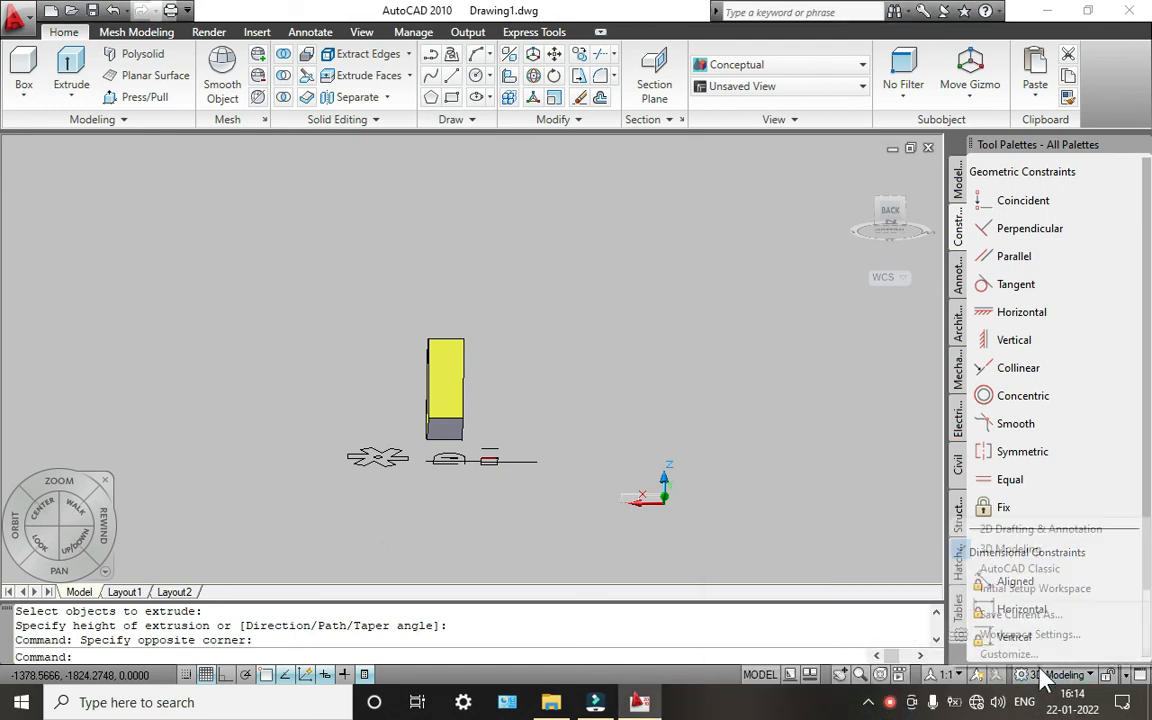
click(1000, 530)
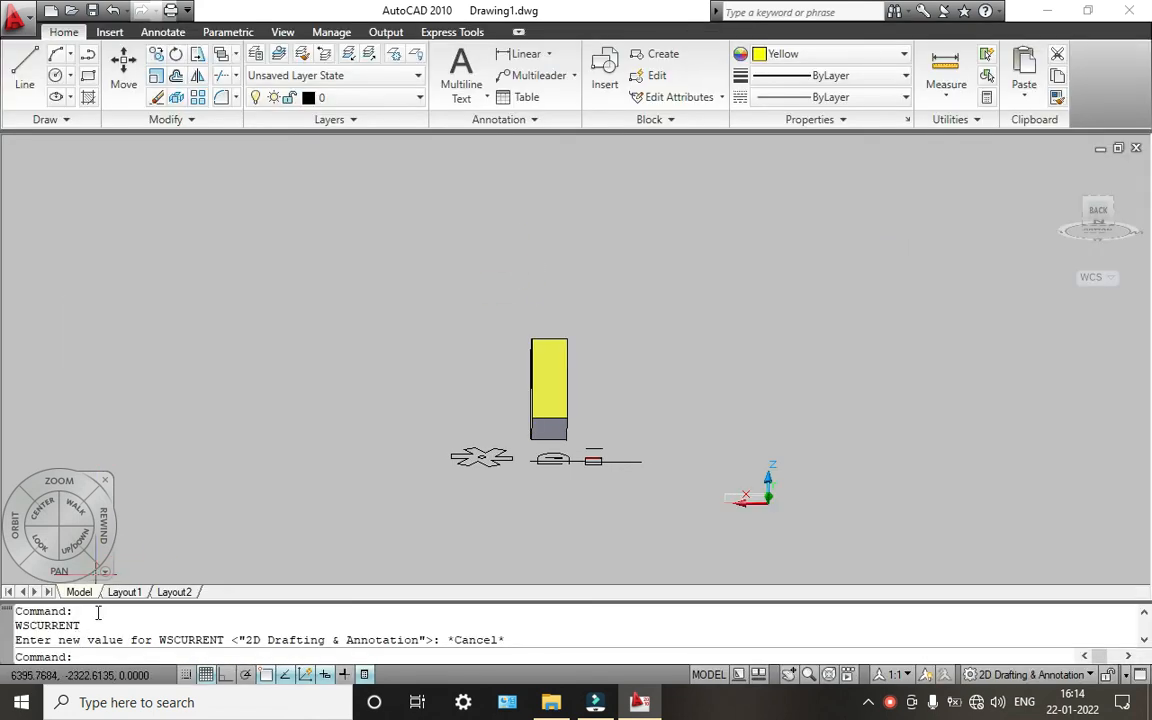
View the drawing on the Layout1 and Layout2 sheets and return to model space
click(124, 592)
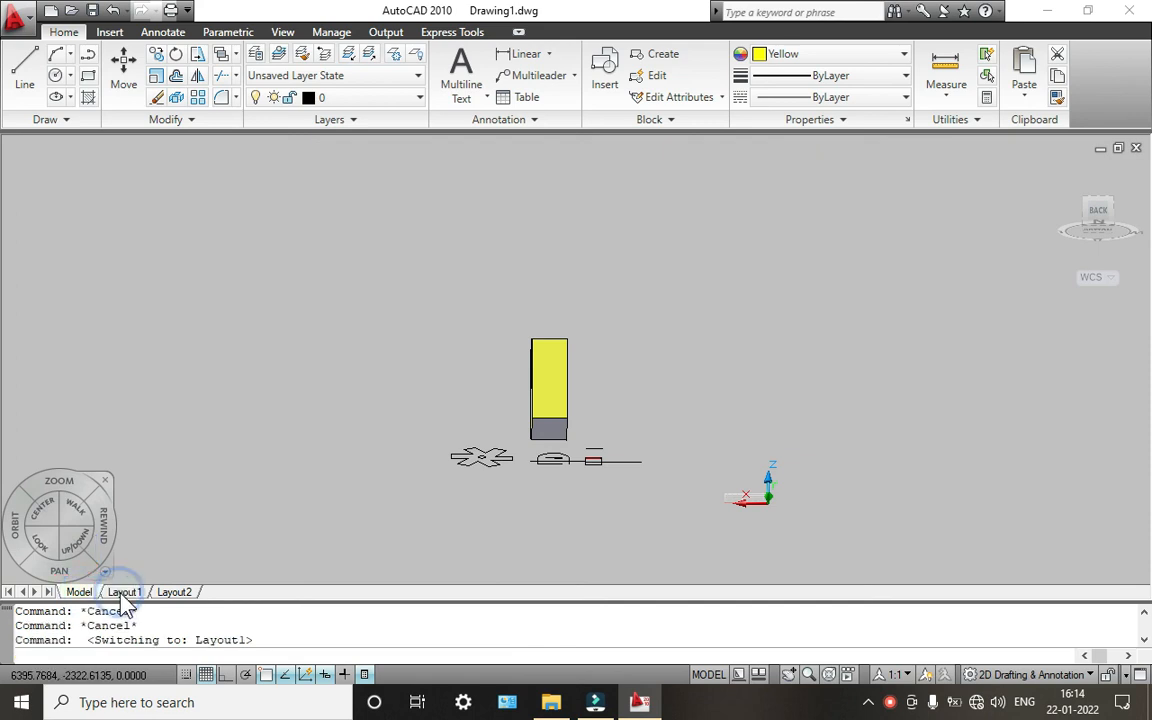
click(174, 592)
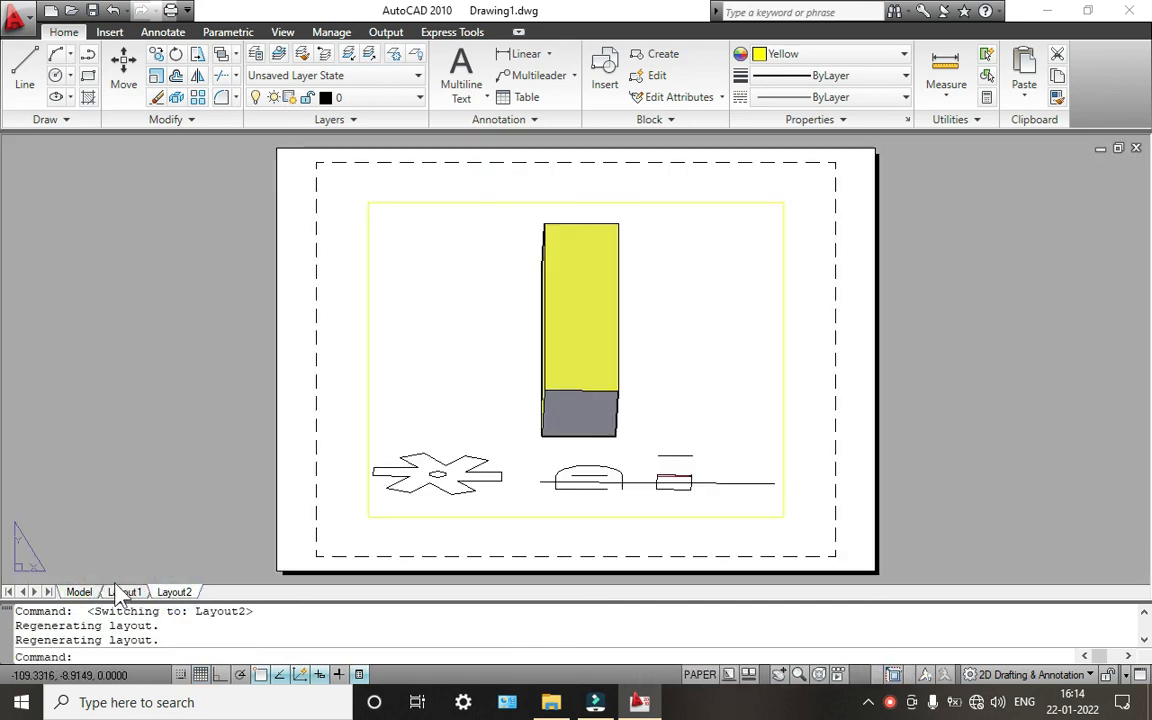
click(84, 592)
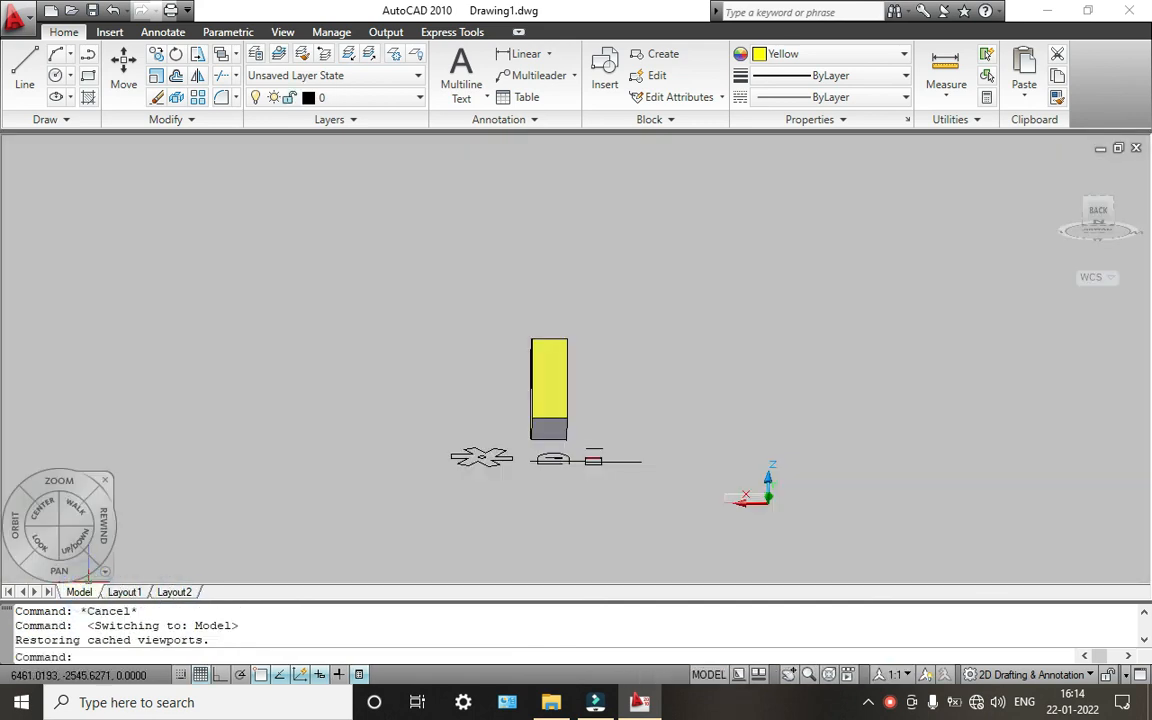
Turn off the grid and Dynamic UCS, trying out the Ortho and Polar Tracking drafting modes in between
click(202, 678)
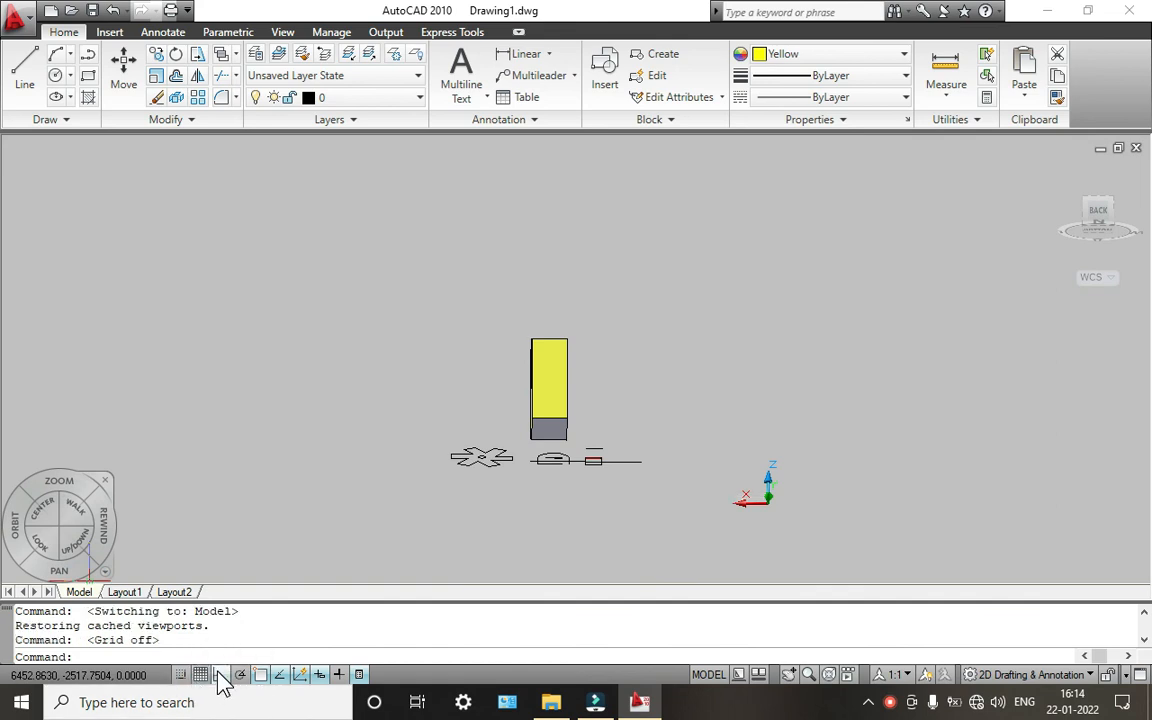
click(221, 676)
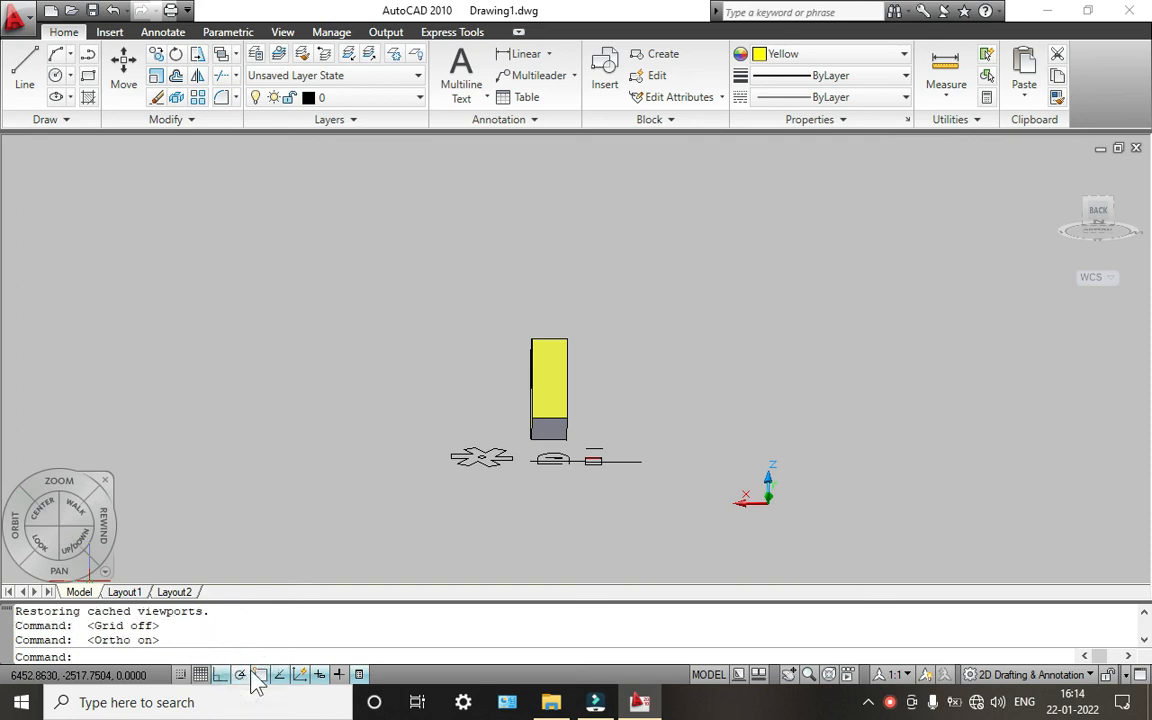
click(241, 675)
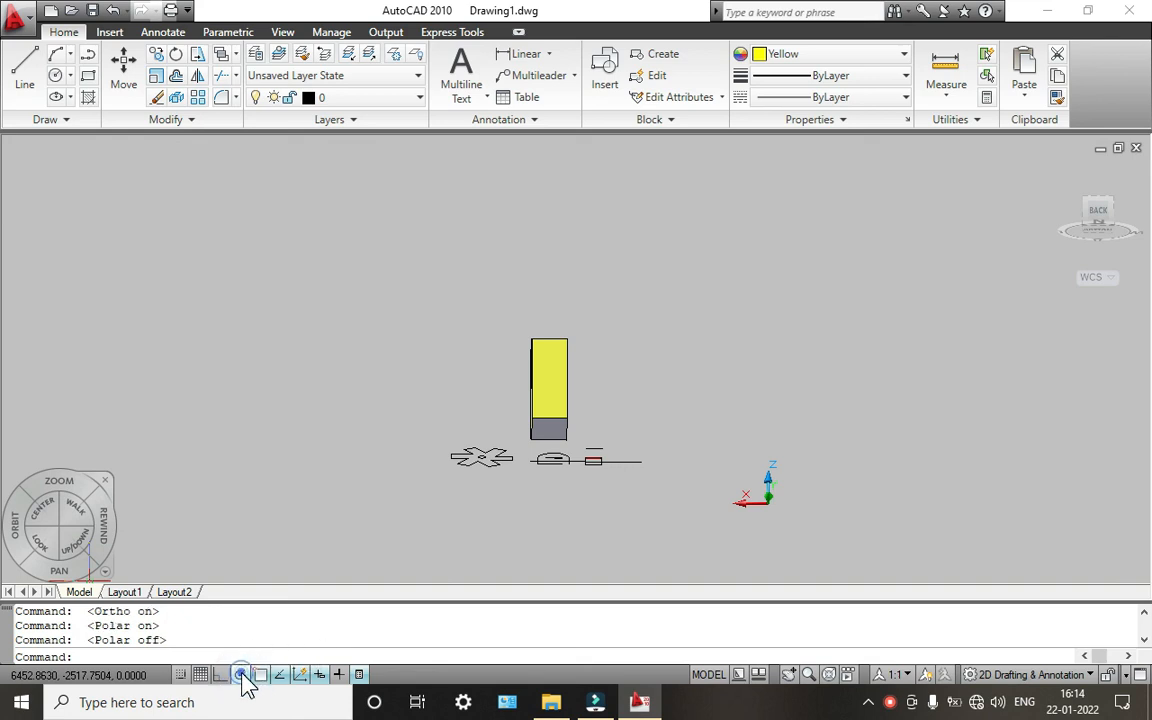
click(299, 675)
right_click(300, 677)
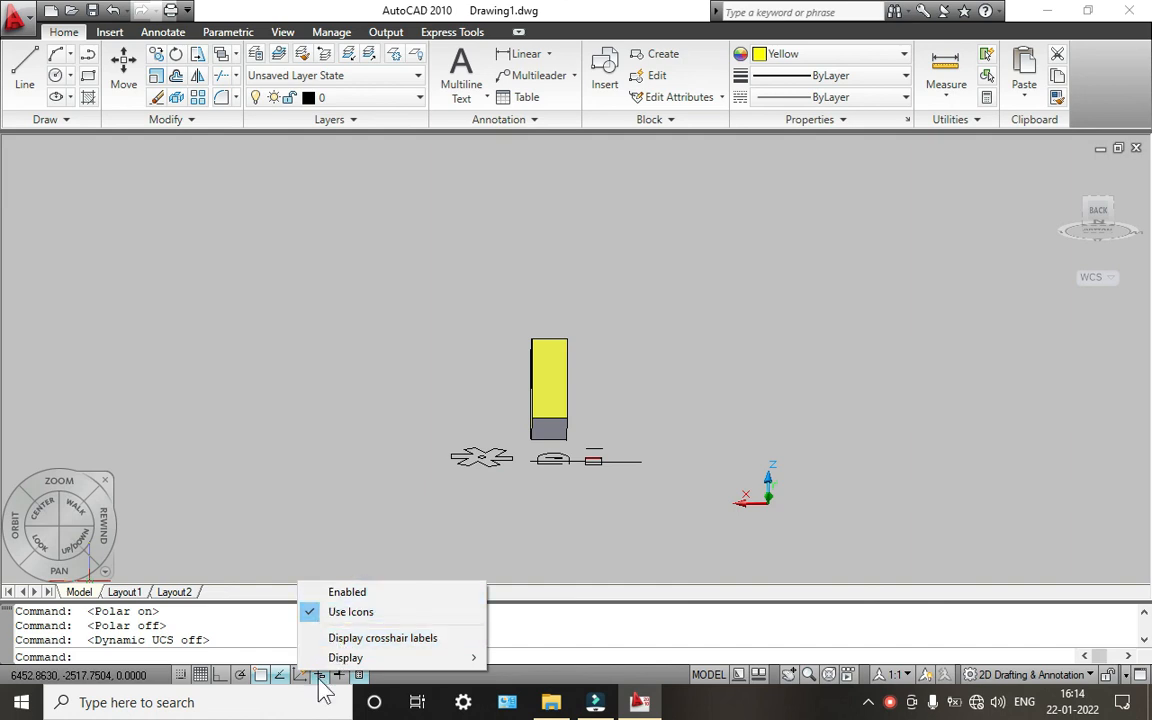
Look at the options of the Quick Properties drafting aid, leaving its setting as it is
click(214, 546)
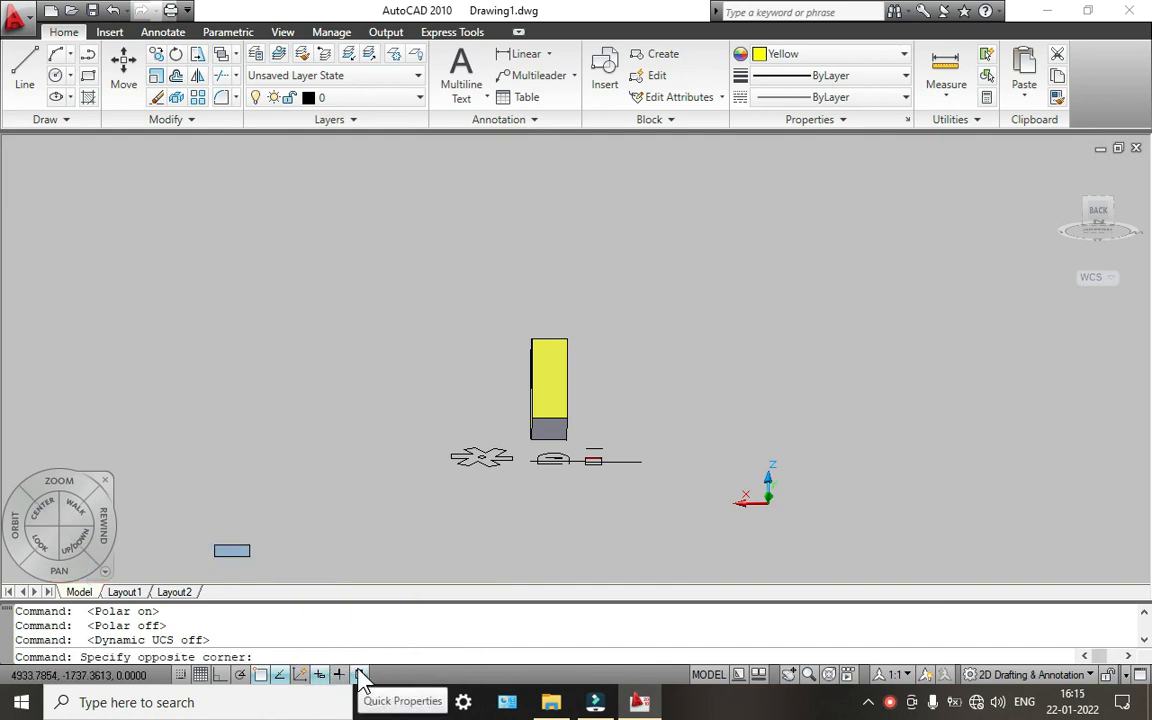
click(360, 676)
click(360, 676)
right_click(360, 676)
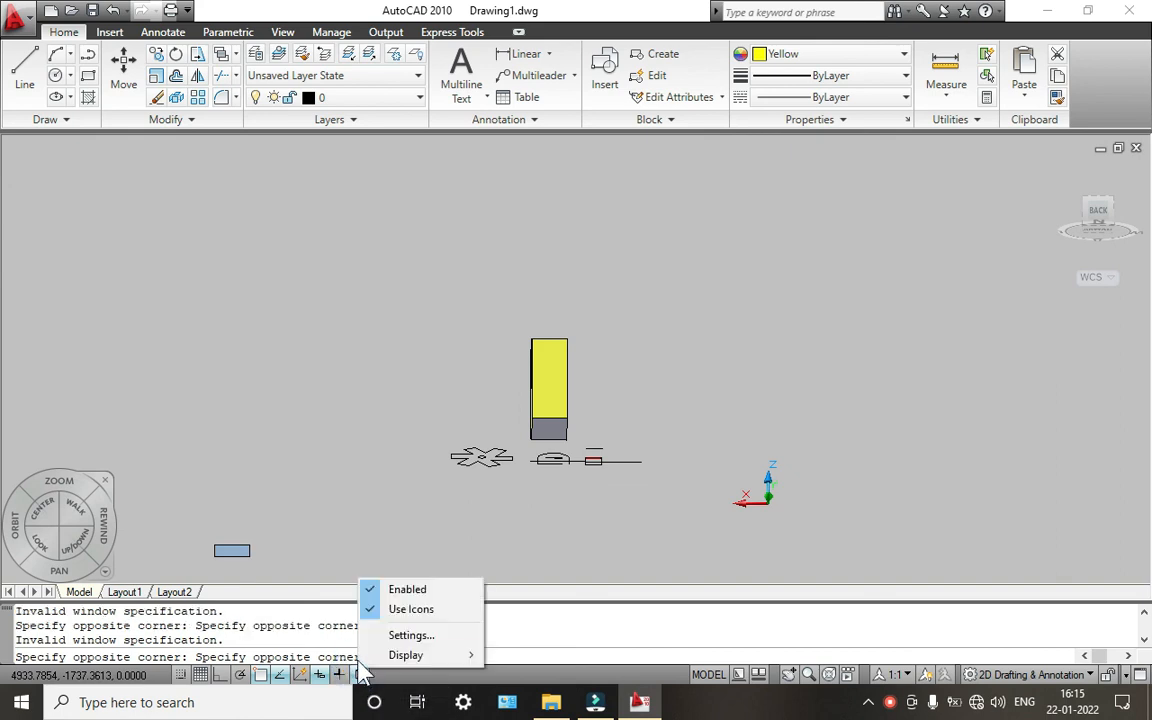
mouse_move(405, 655)
click(418, 394)
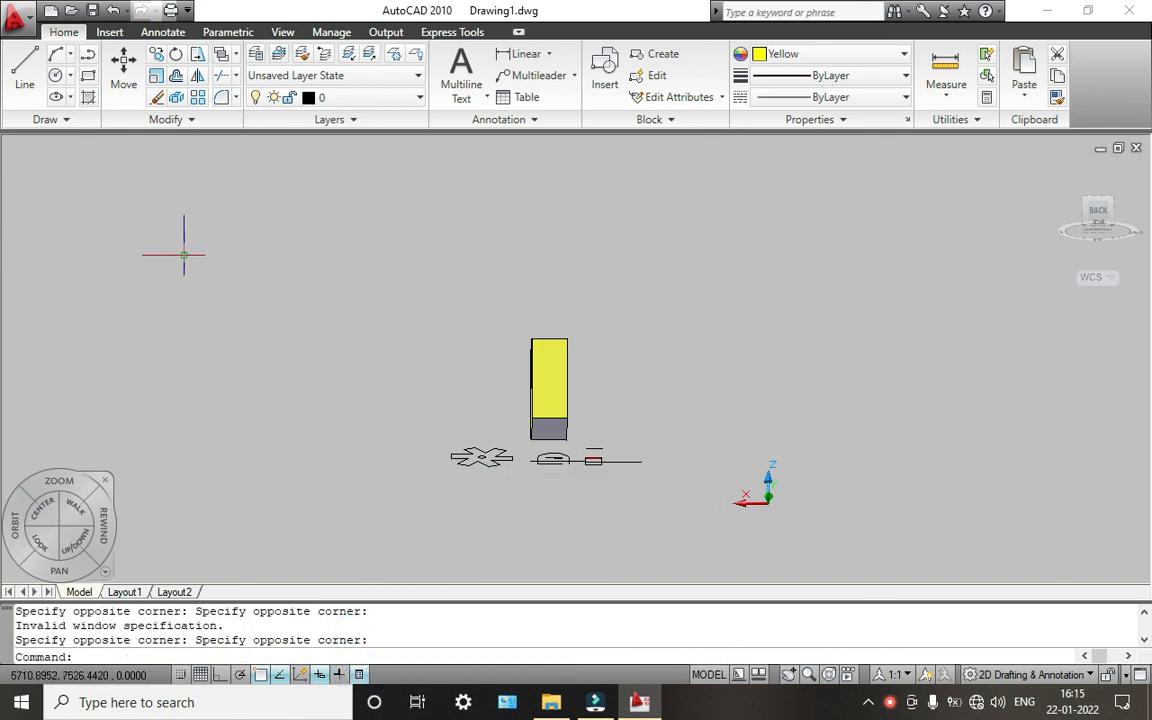
Bring up the commands for inserting blocks, attributes, references and data
click(120, 32)
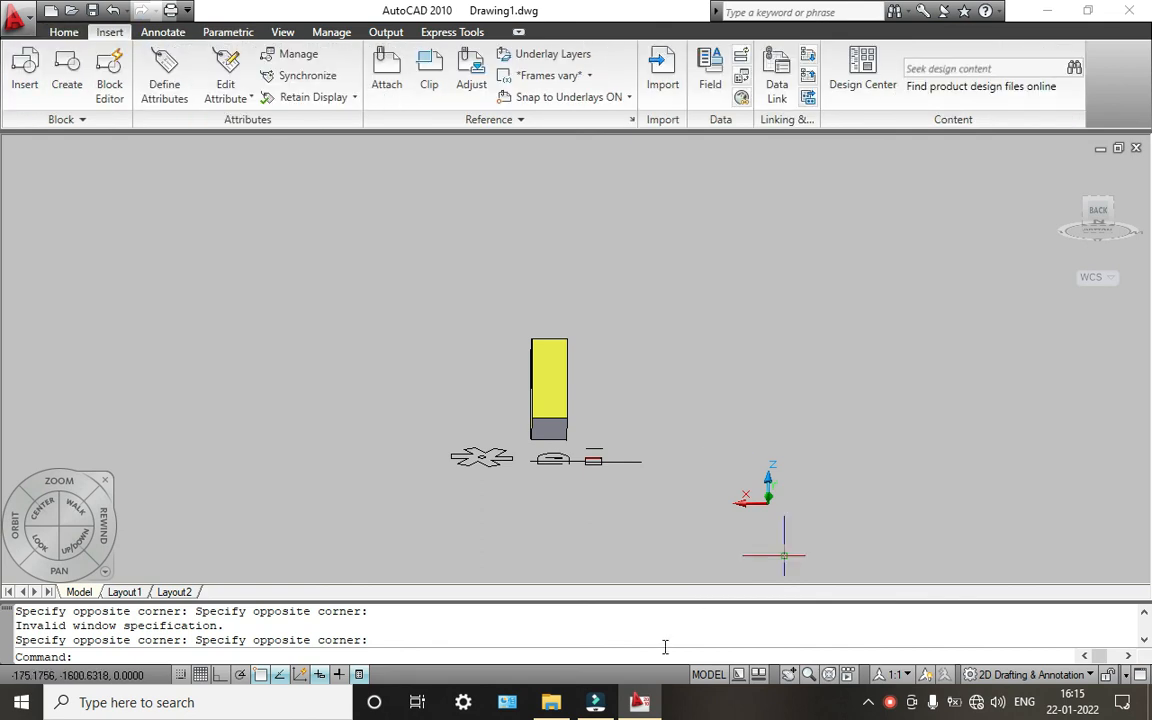